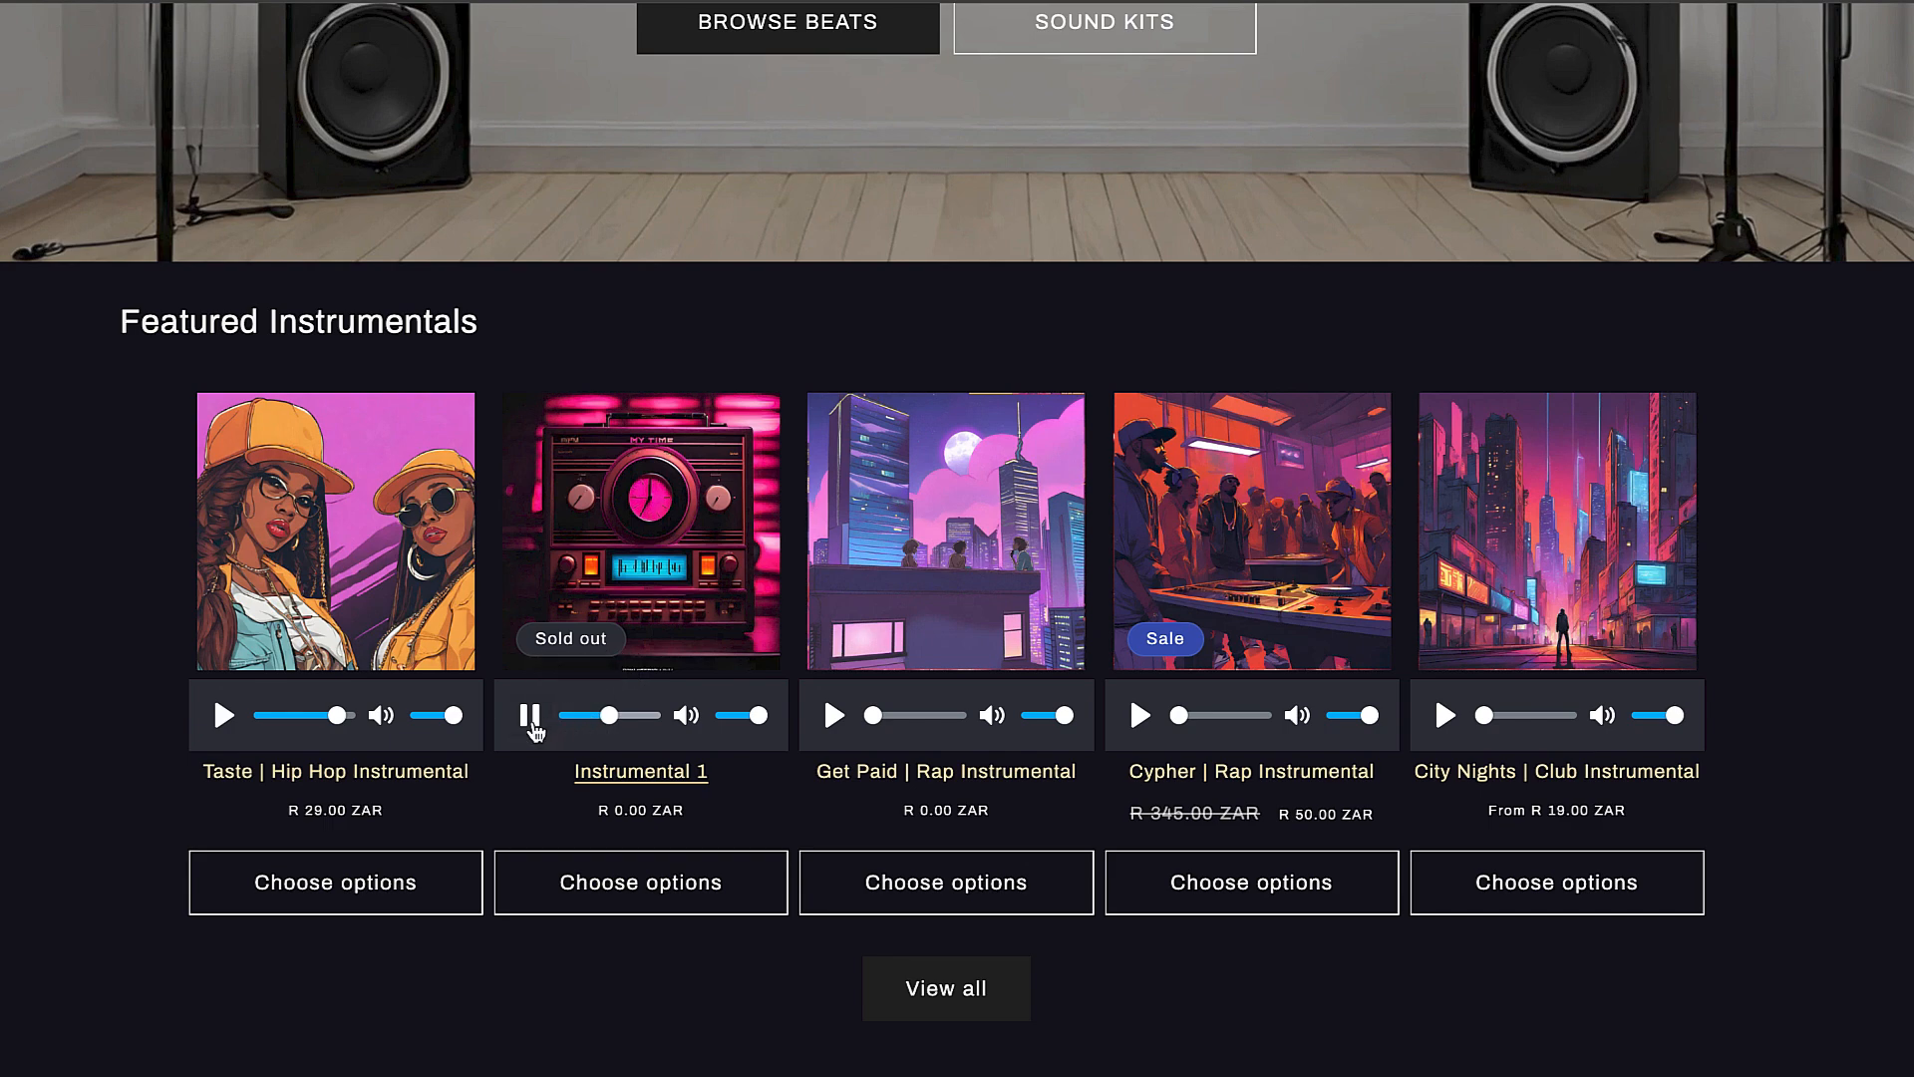
# Pause Instrumental 1, then view the Premium Lease and Exclusive license options of Get Paid | Rap Instrumental and close its options
pyautogui.click(532, 716)
pyautogui.click(1024, 880)
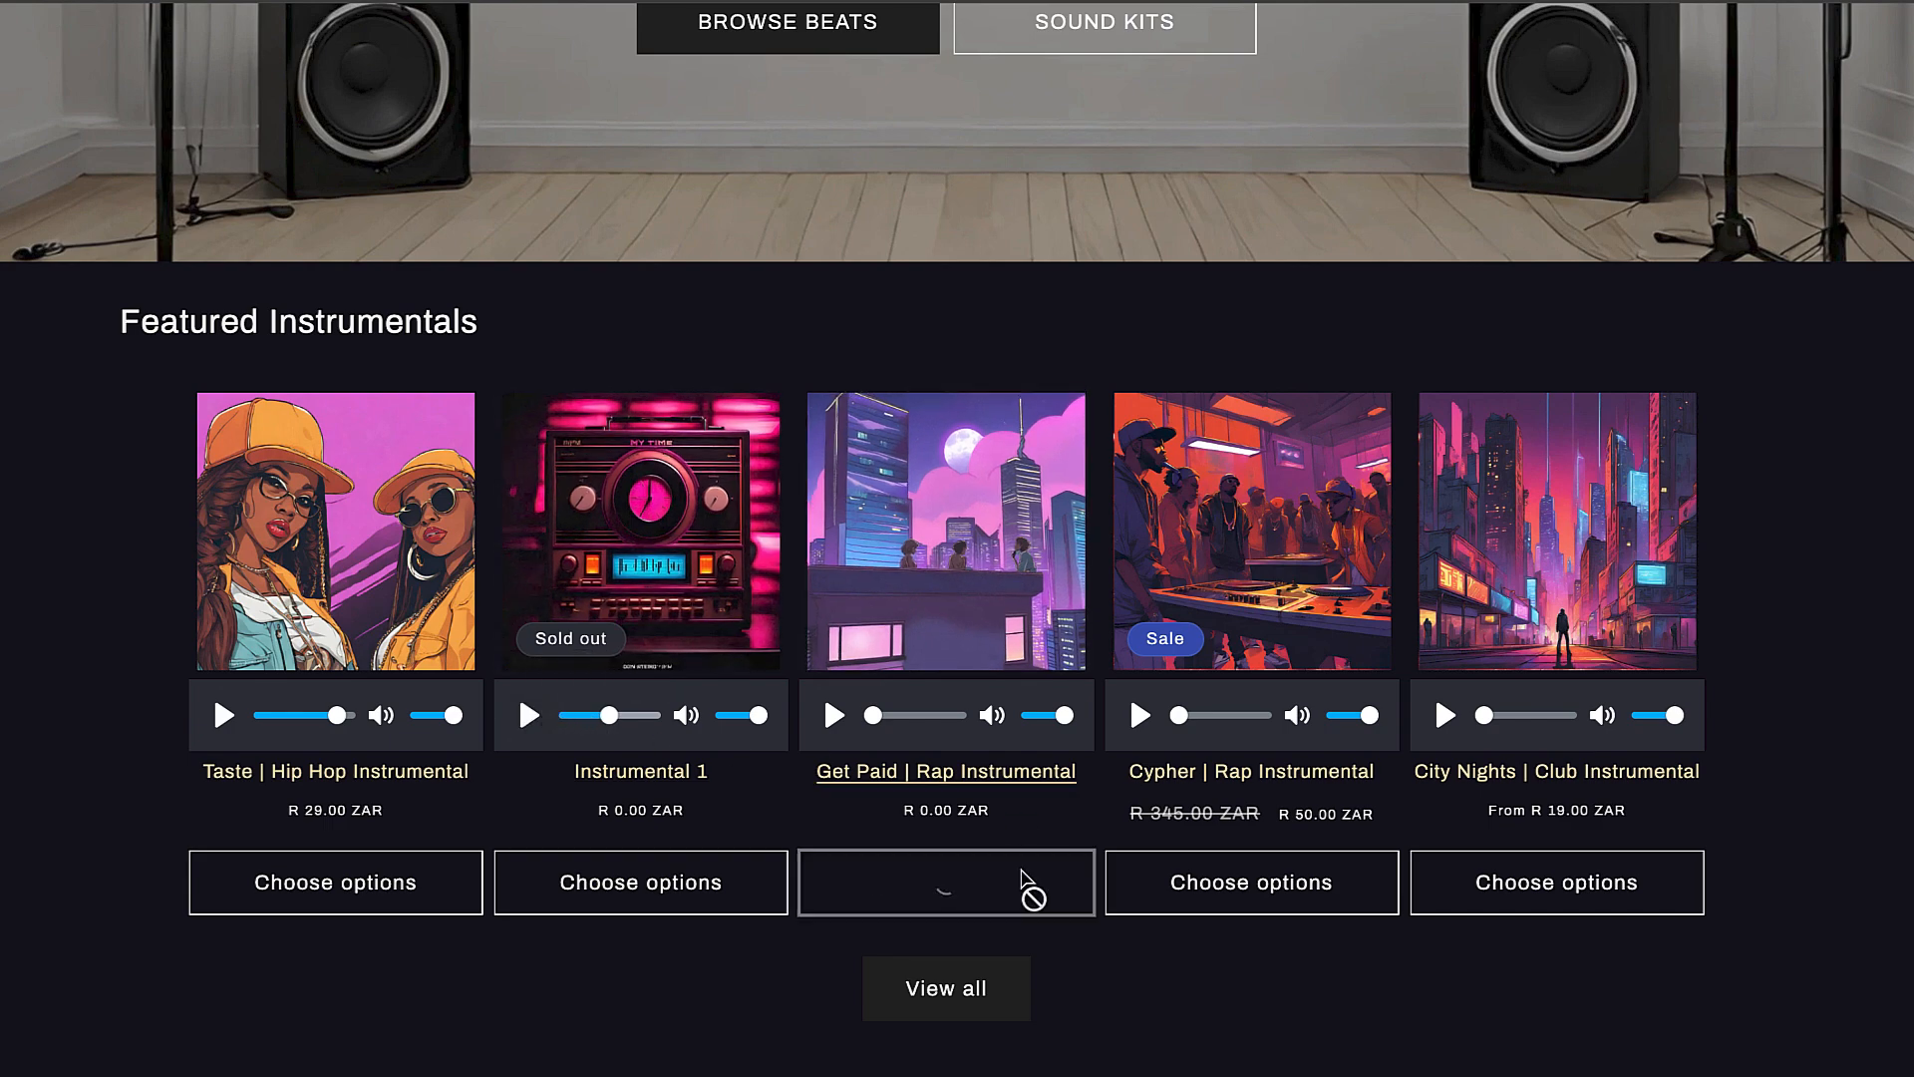
pyautogui.scroll(-1, 1064, 599)
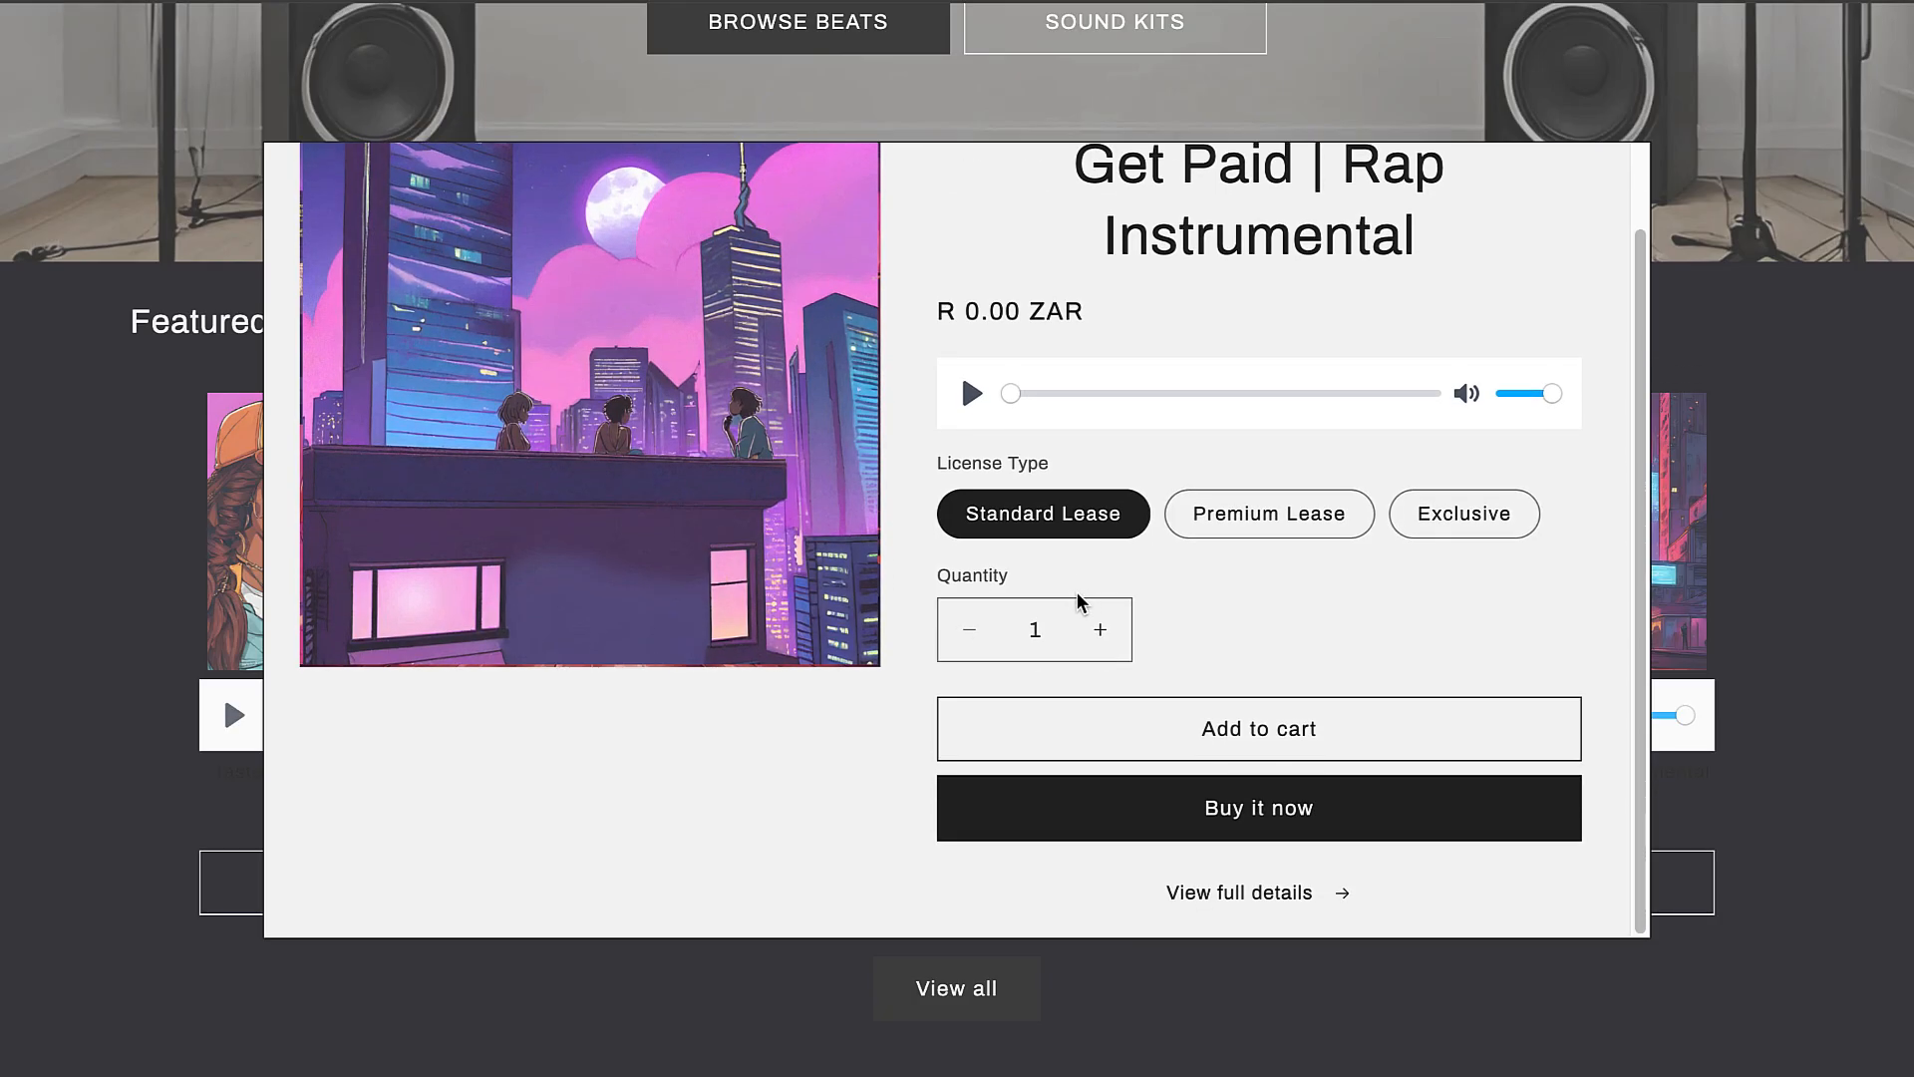
pyautogui.click(1233, 530)
pyautogui.click(1503, 526)
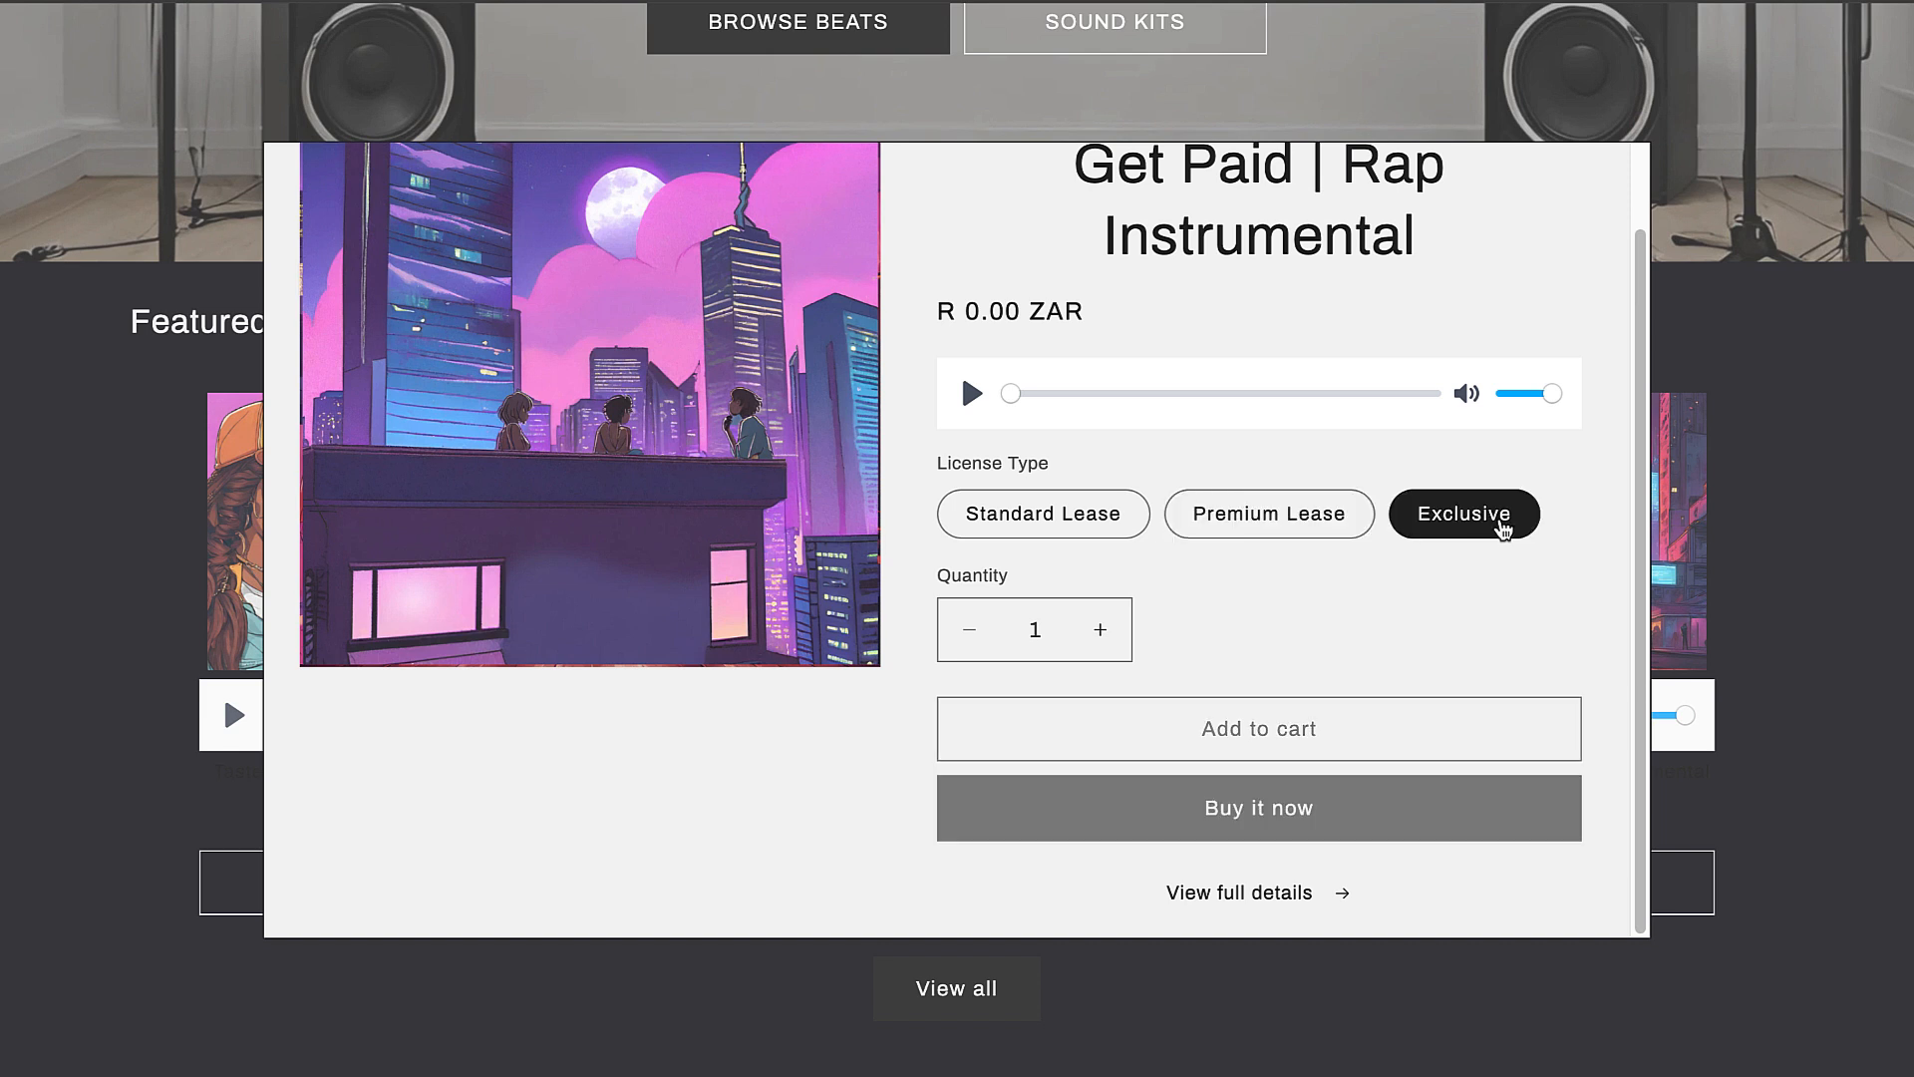
pyautogui.scroll(1, 1235, 559)
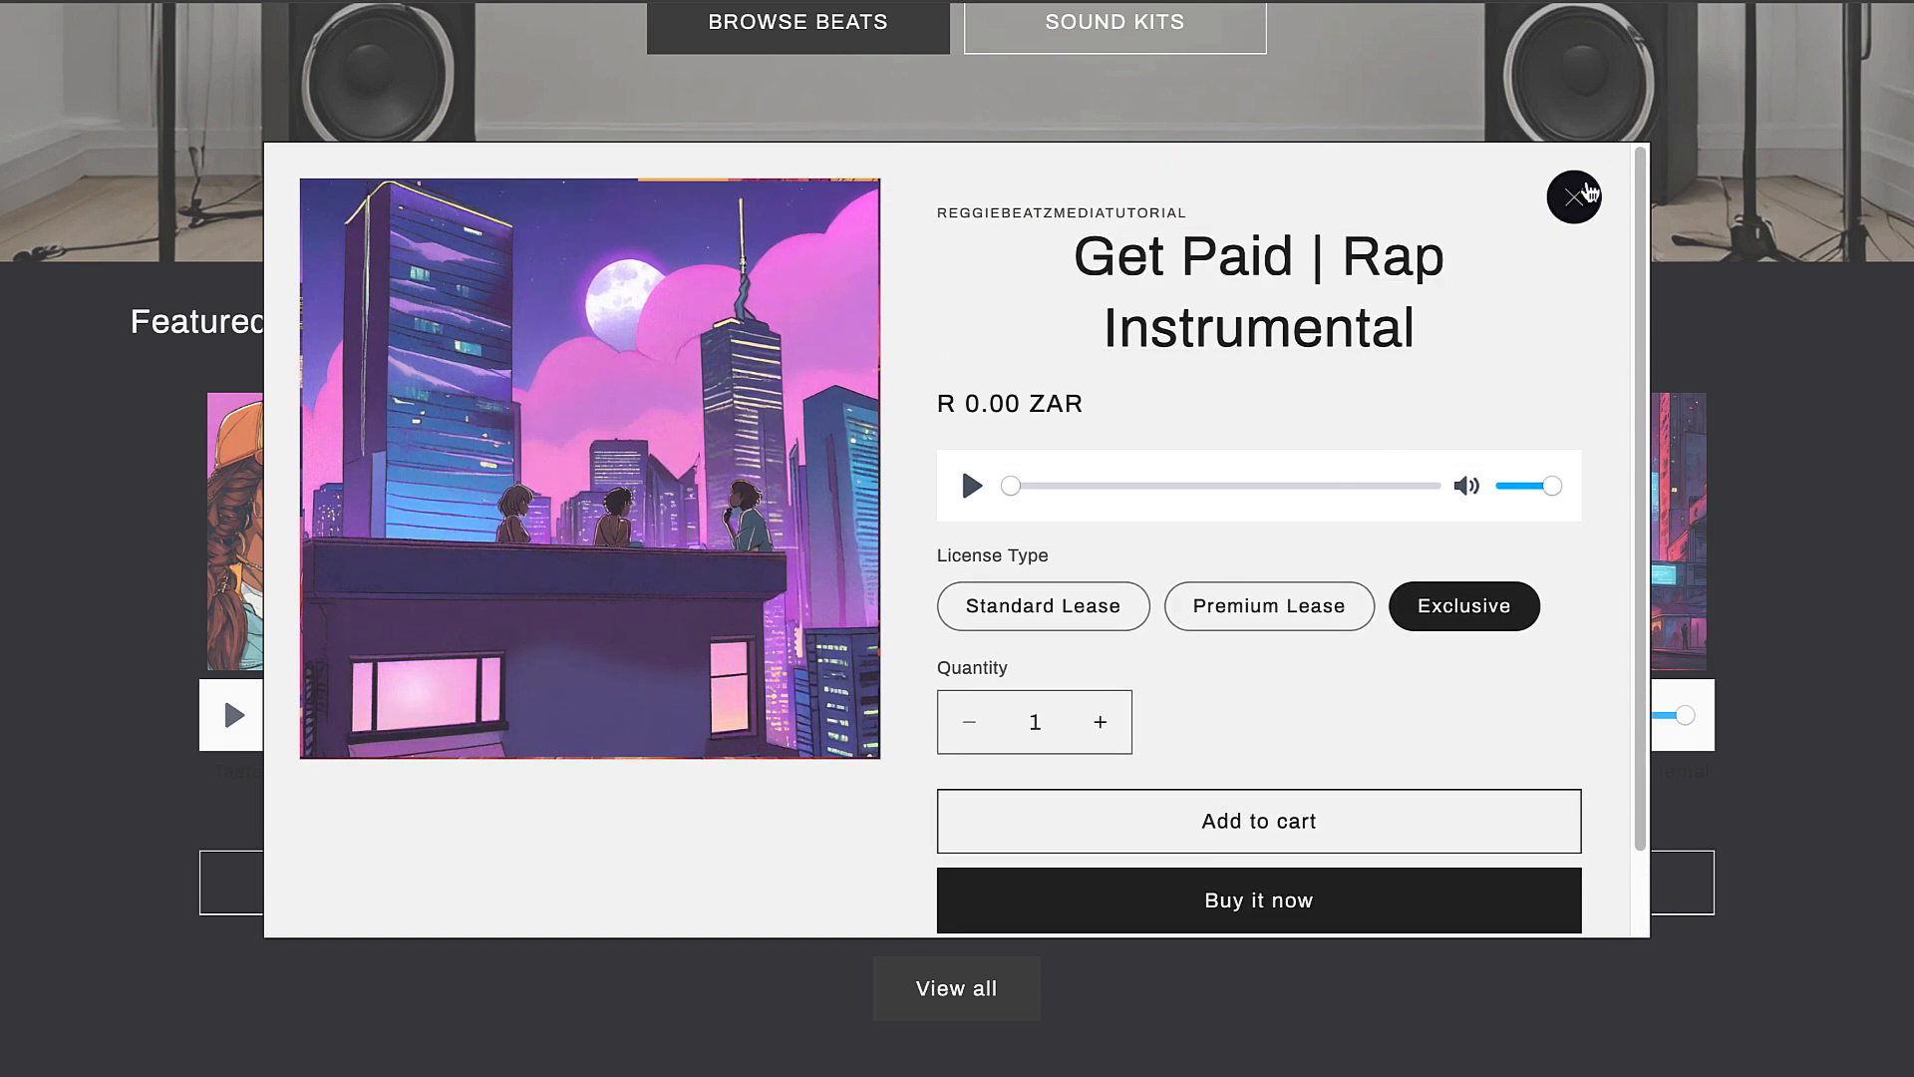
pyautogui.click(1575, 197)
# Look over the storefront's home page, then visit the Sound Kits and Beats collections
pyautogui.scroll(-3, 1326, 388)
pyautogui.scroll(6, 1315, 383)
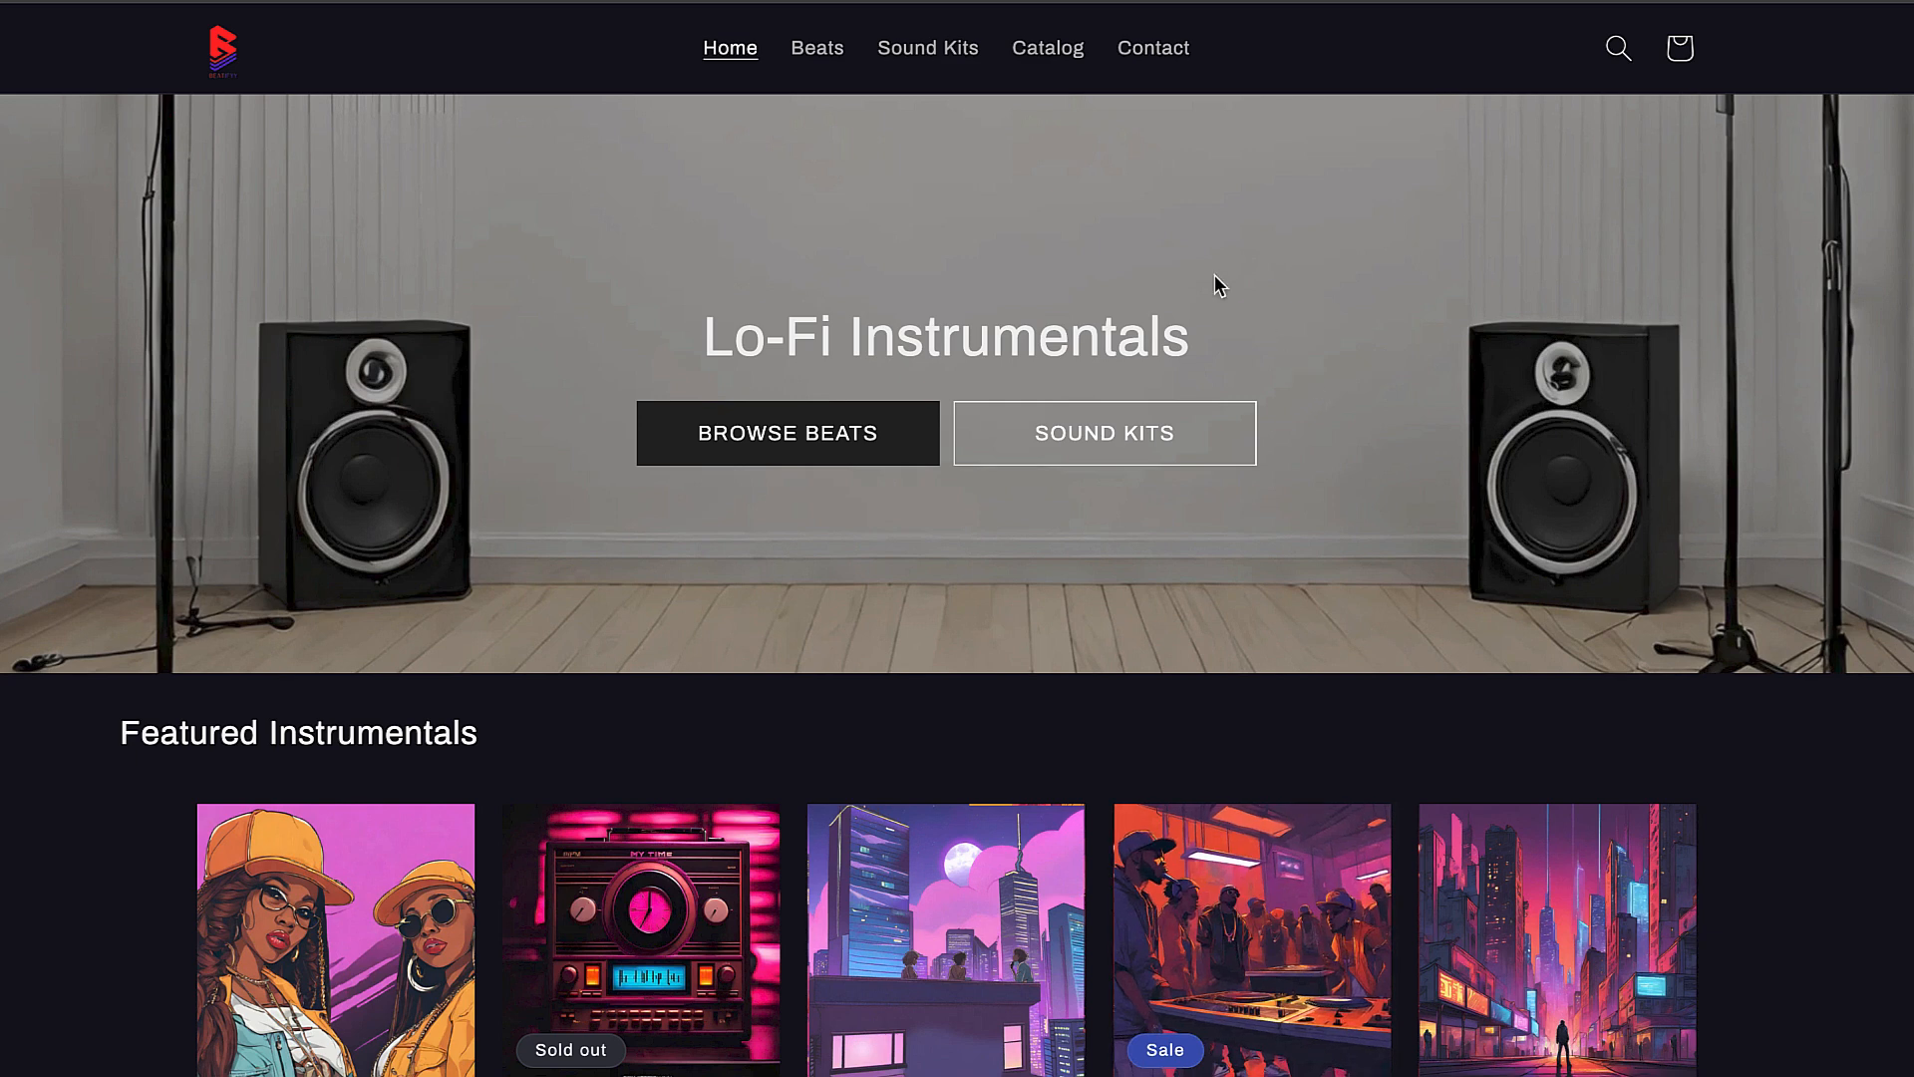
pyautogui.click(933, 52)
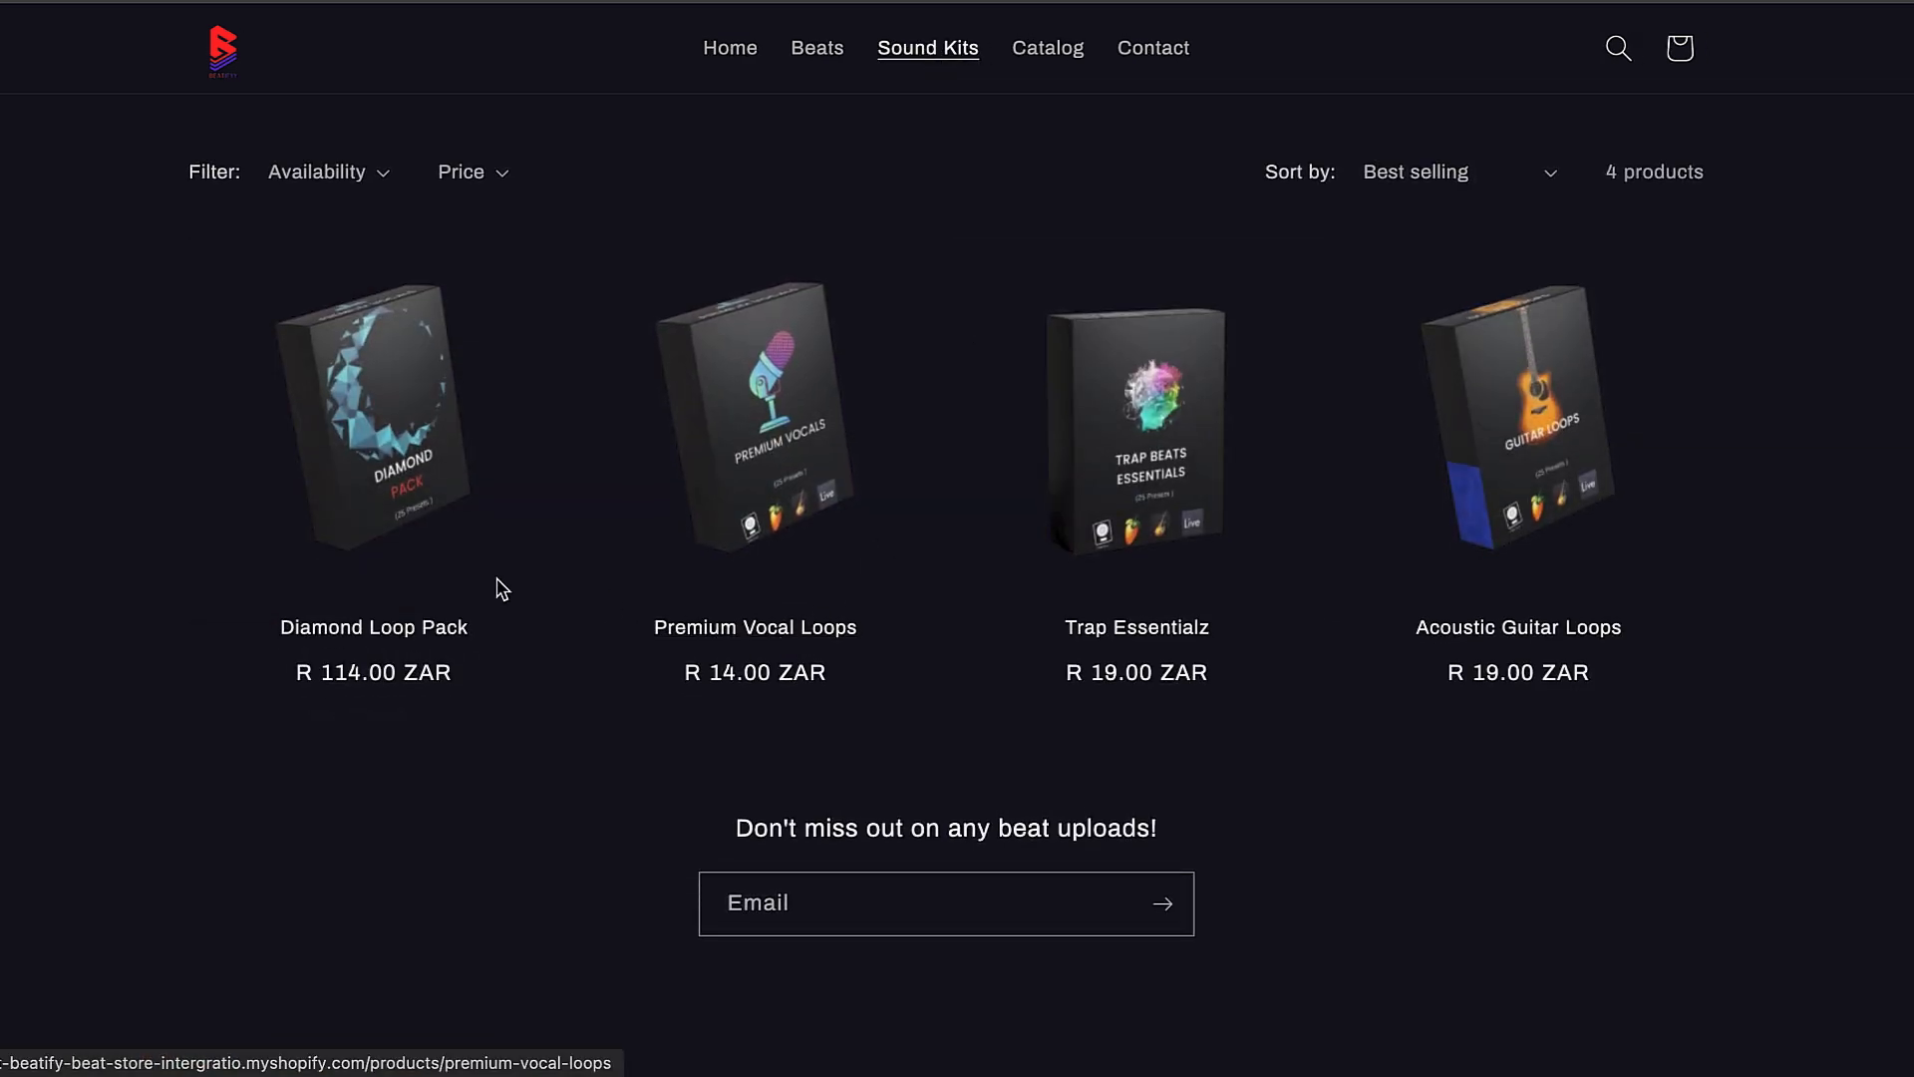
pyautogui.click(824, 52)
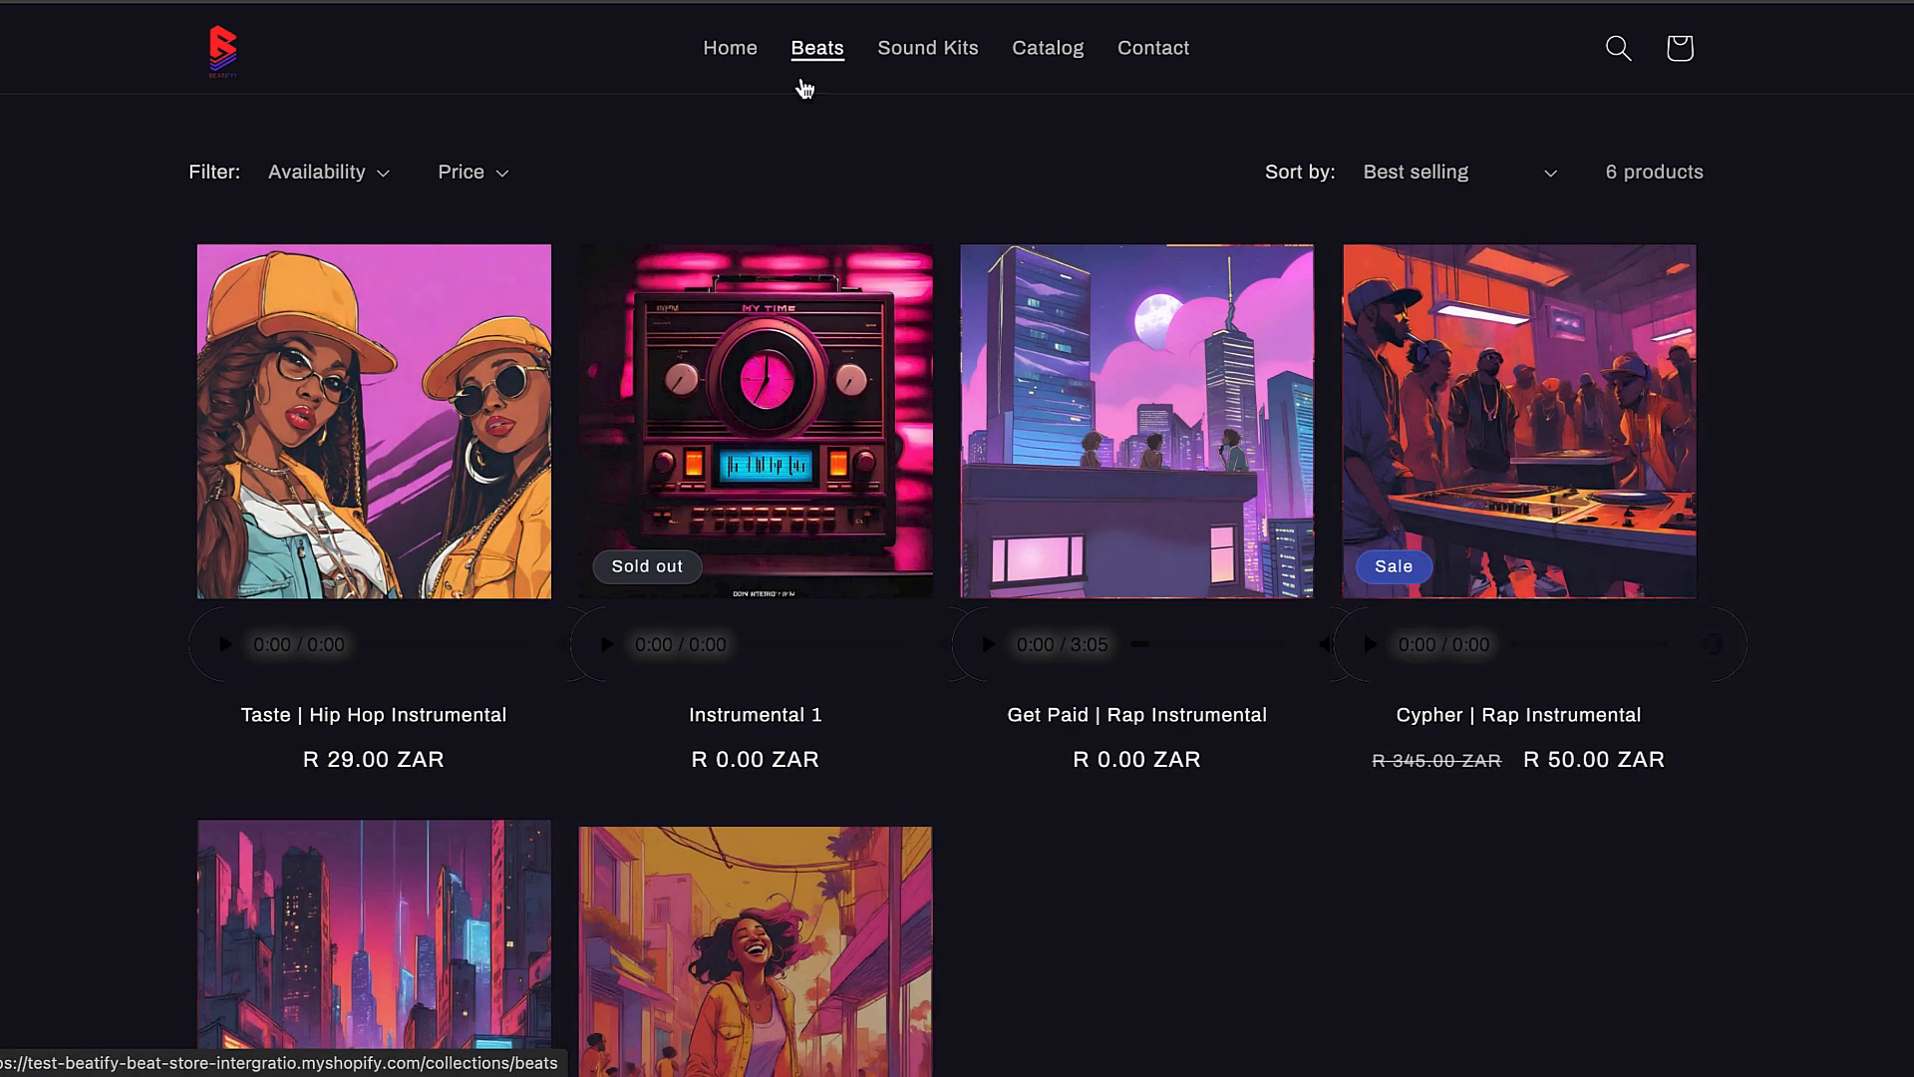
# Play Instrumental 1 in the Beats collection from about 01:18, pause it, and return to the home page's featured instrumentals
pyautogui.scroll(-2, 765, 569)
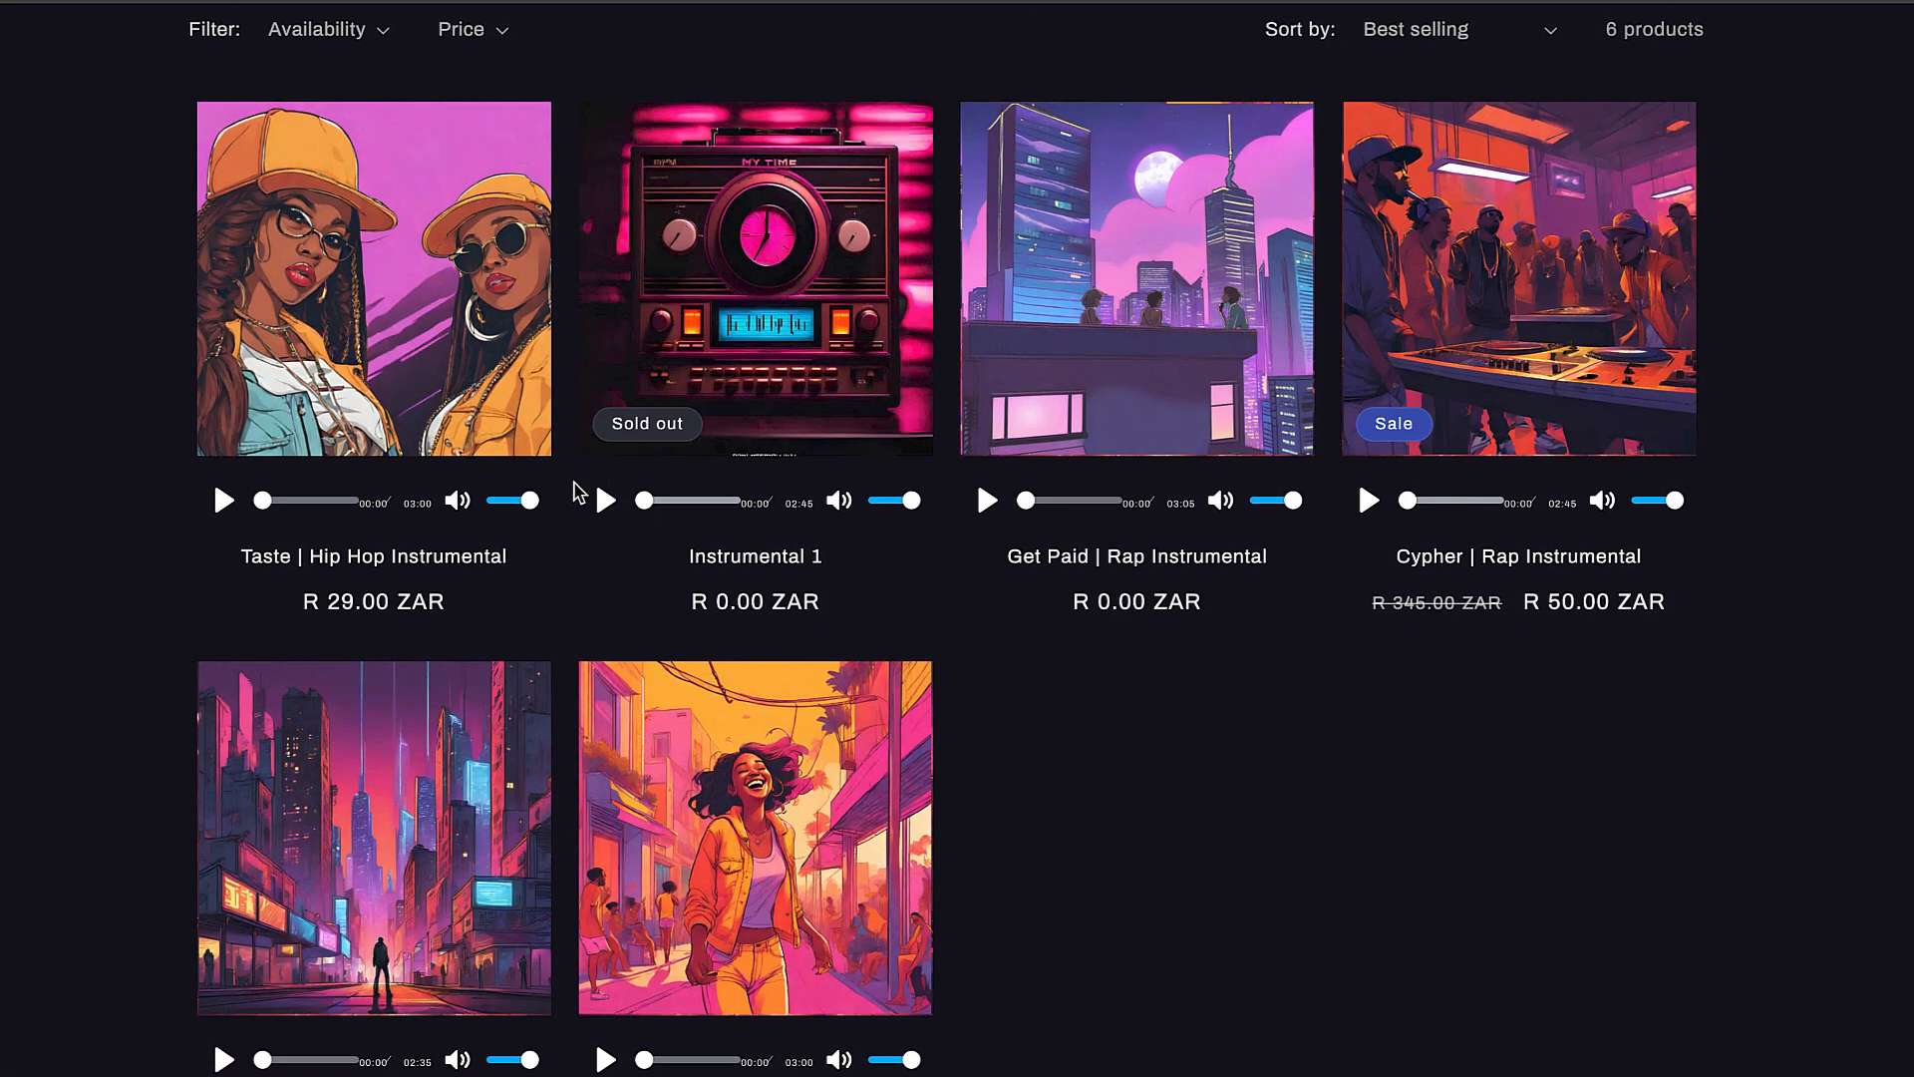
pyautogui.click(602, 501)
pyautogui.click(686, 500)
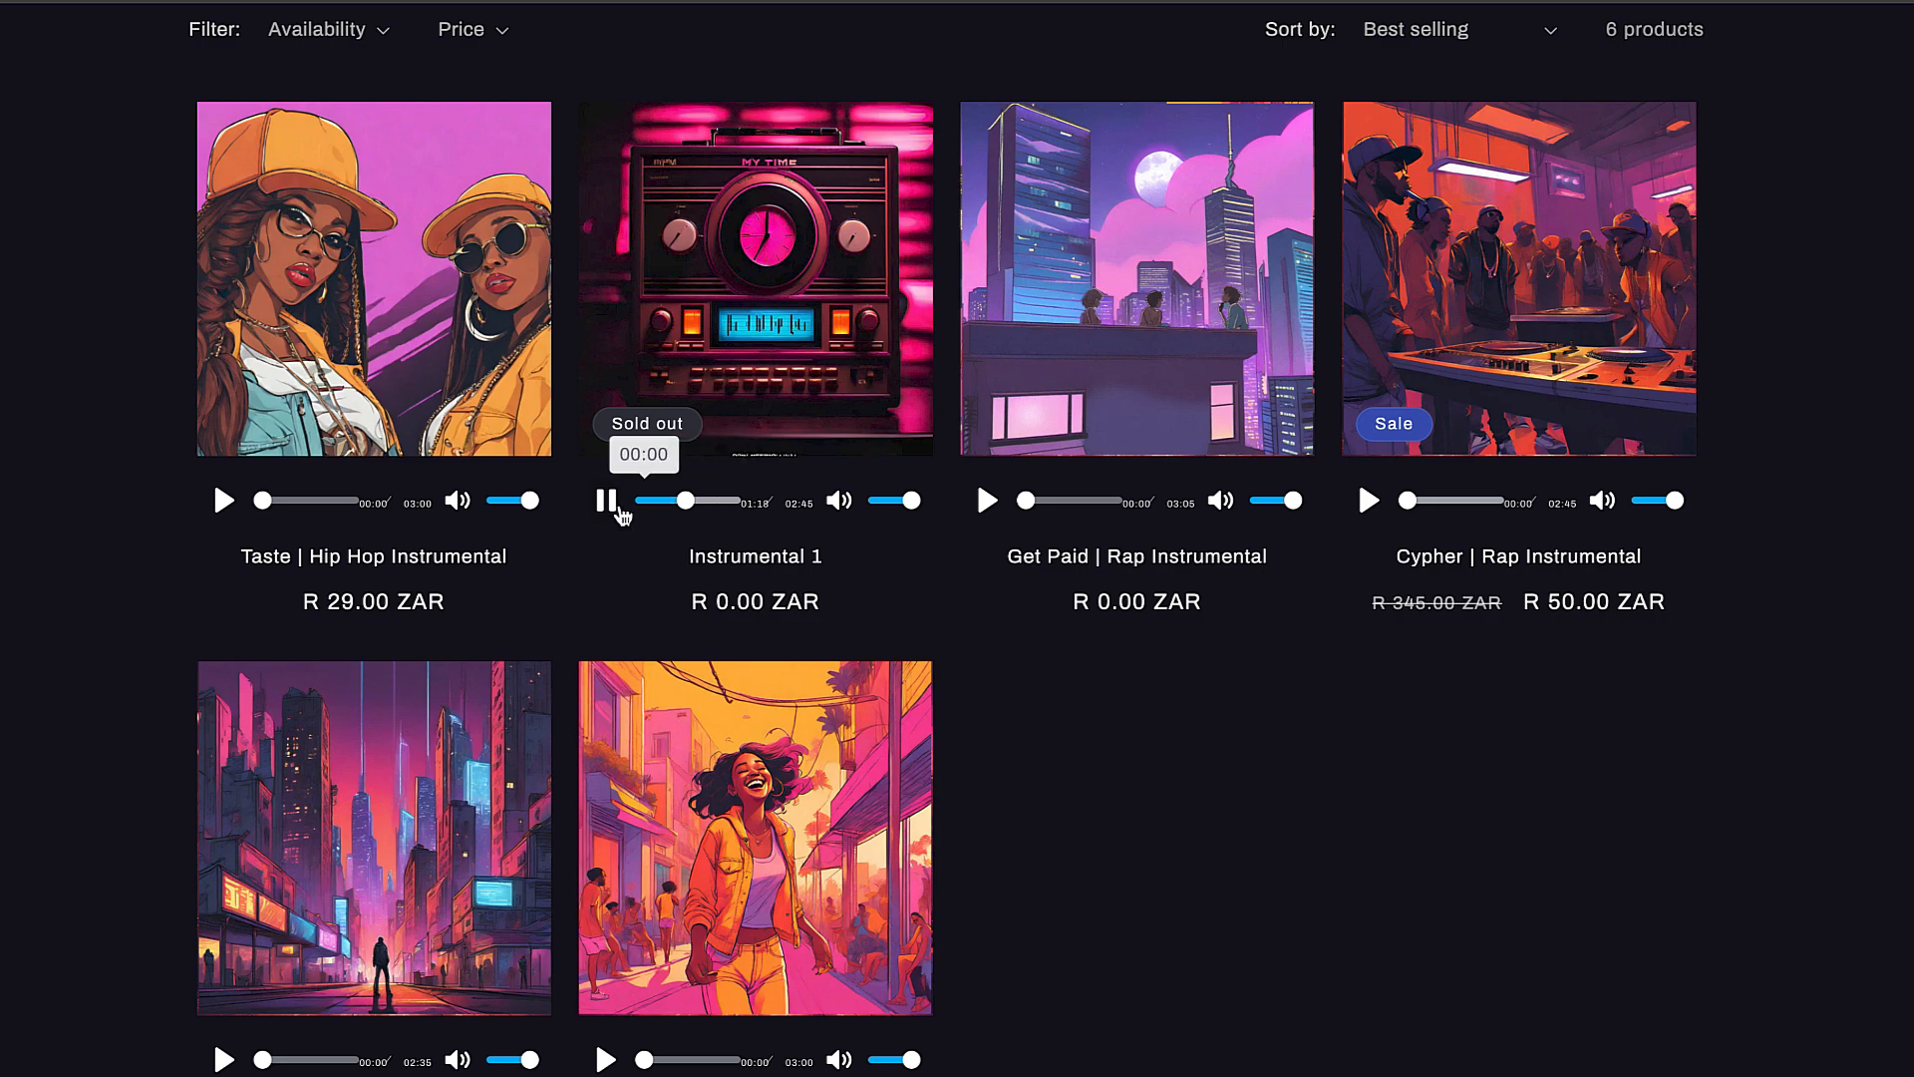
pyautogui.click(606, 503)
pyautogui.scroll(2, 608, 503)
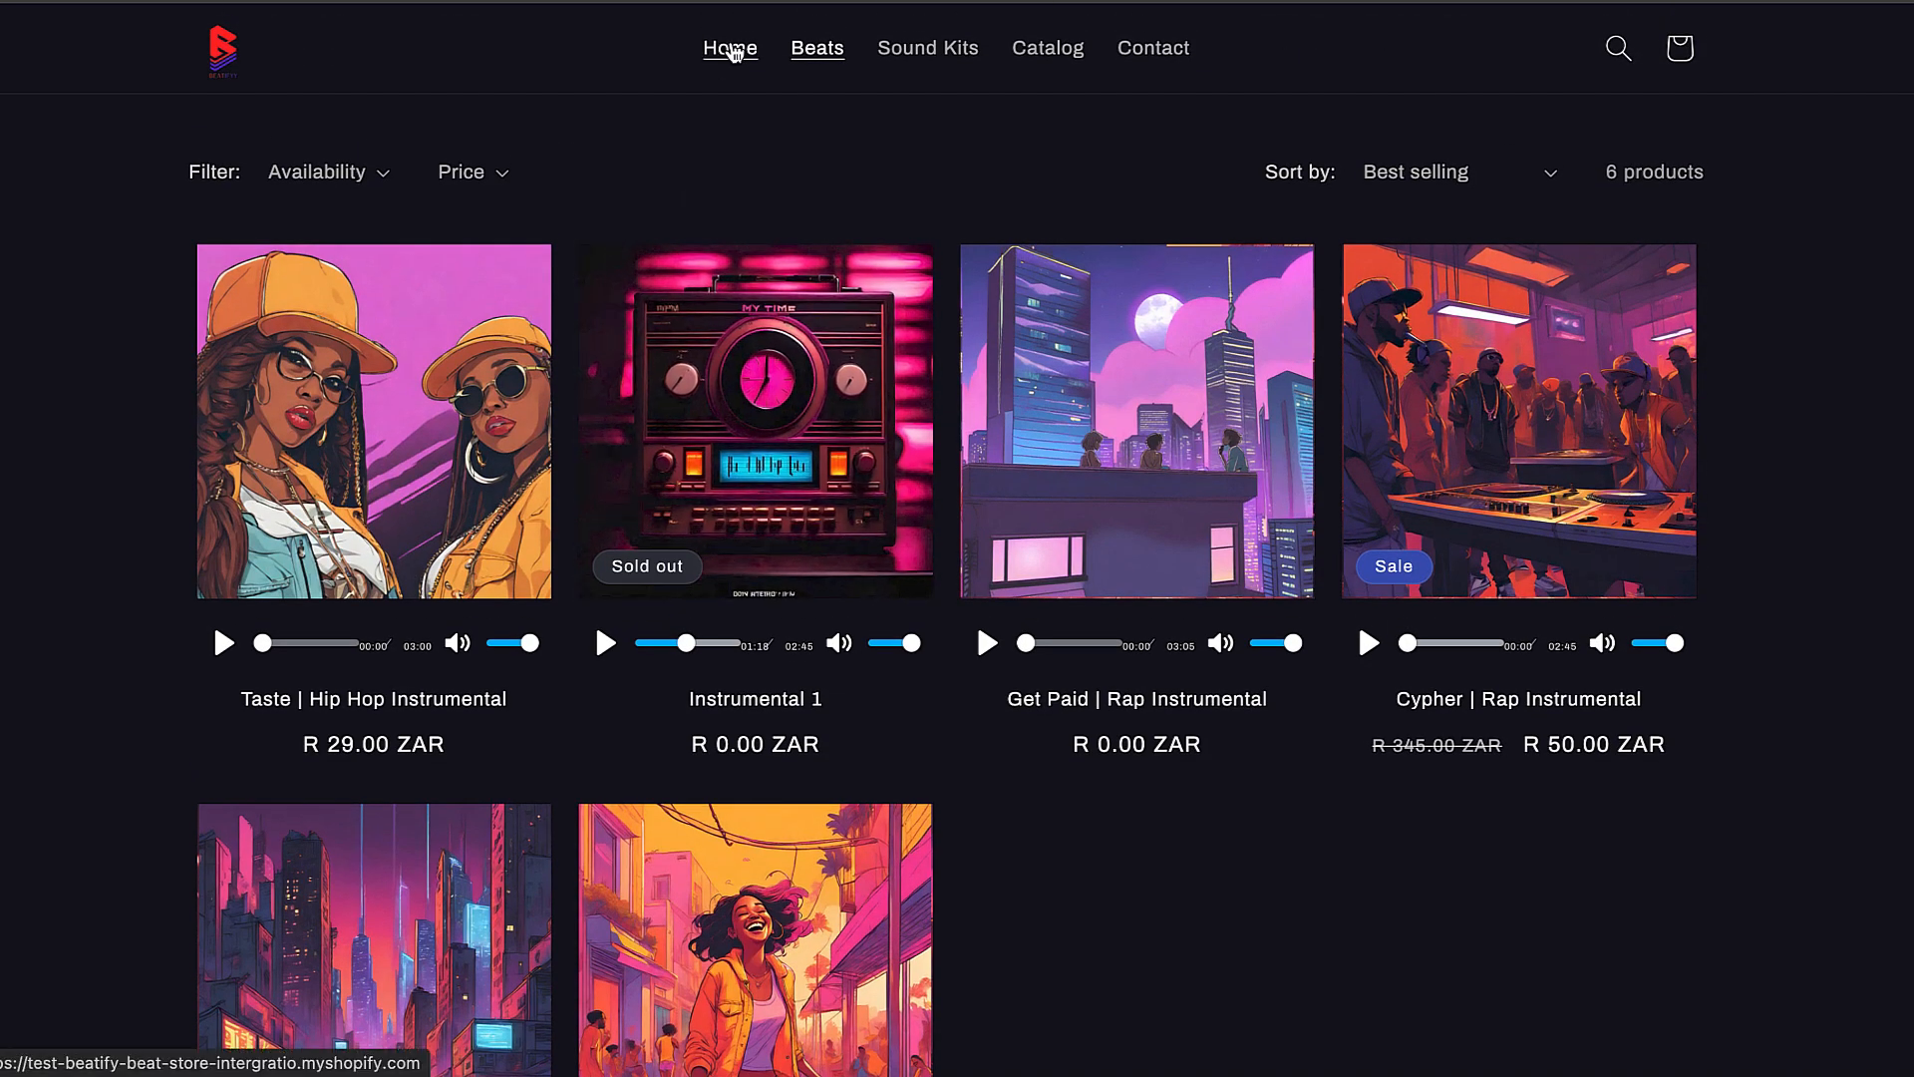
pyautogui.click(733, 50)
pyautogui.scroll(-3, 769, 632)
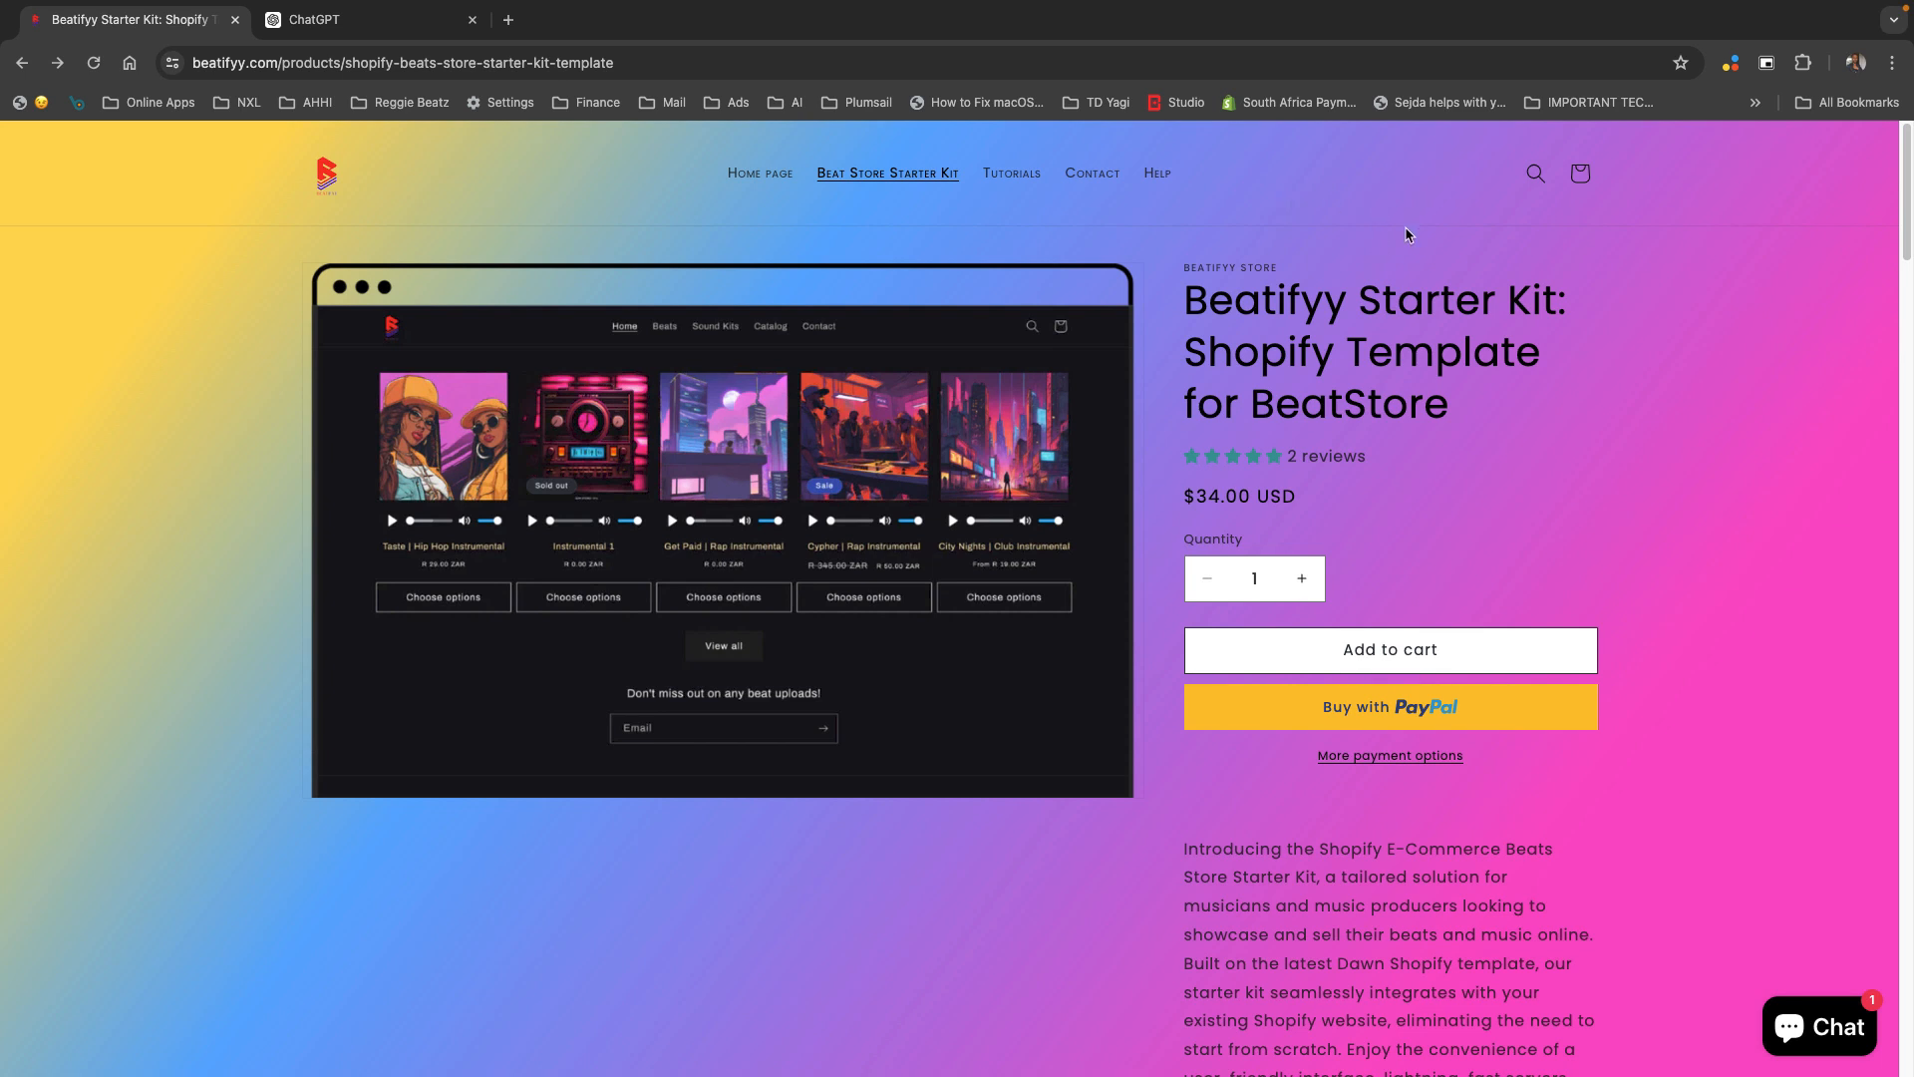
# Read the Beatifyy Starter Kit product description from the key features down to the Beatifyy Lite v2 release notes
pyautogui.scroll(-10, 1406, 235)
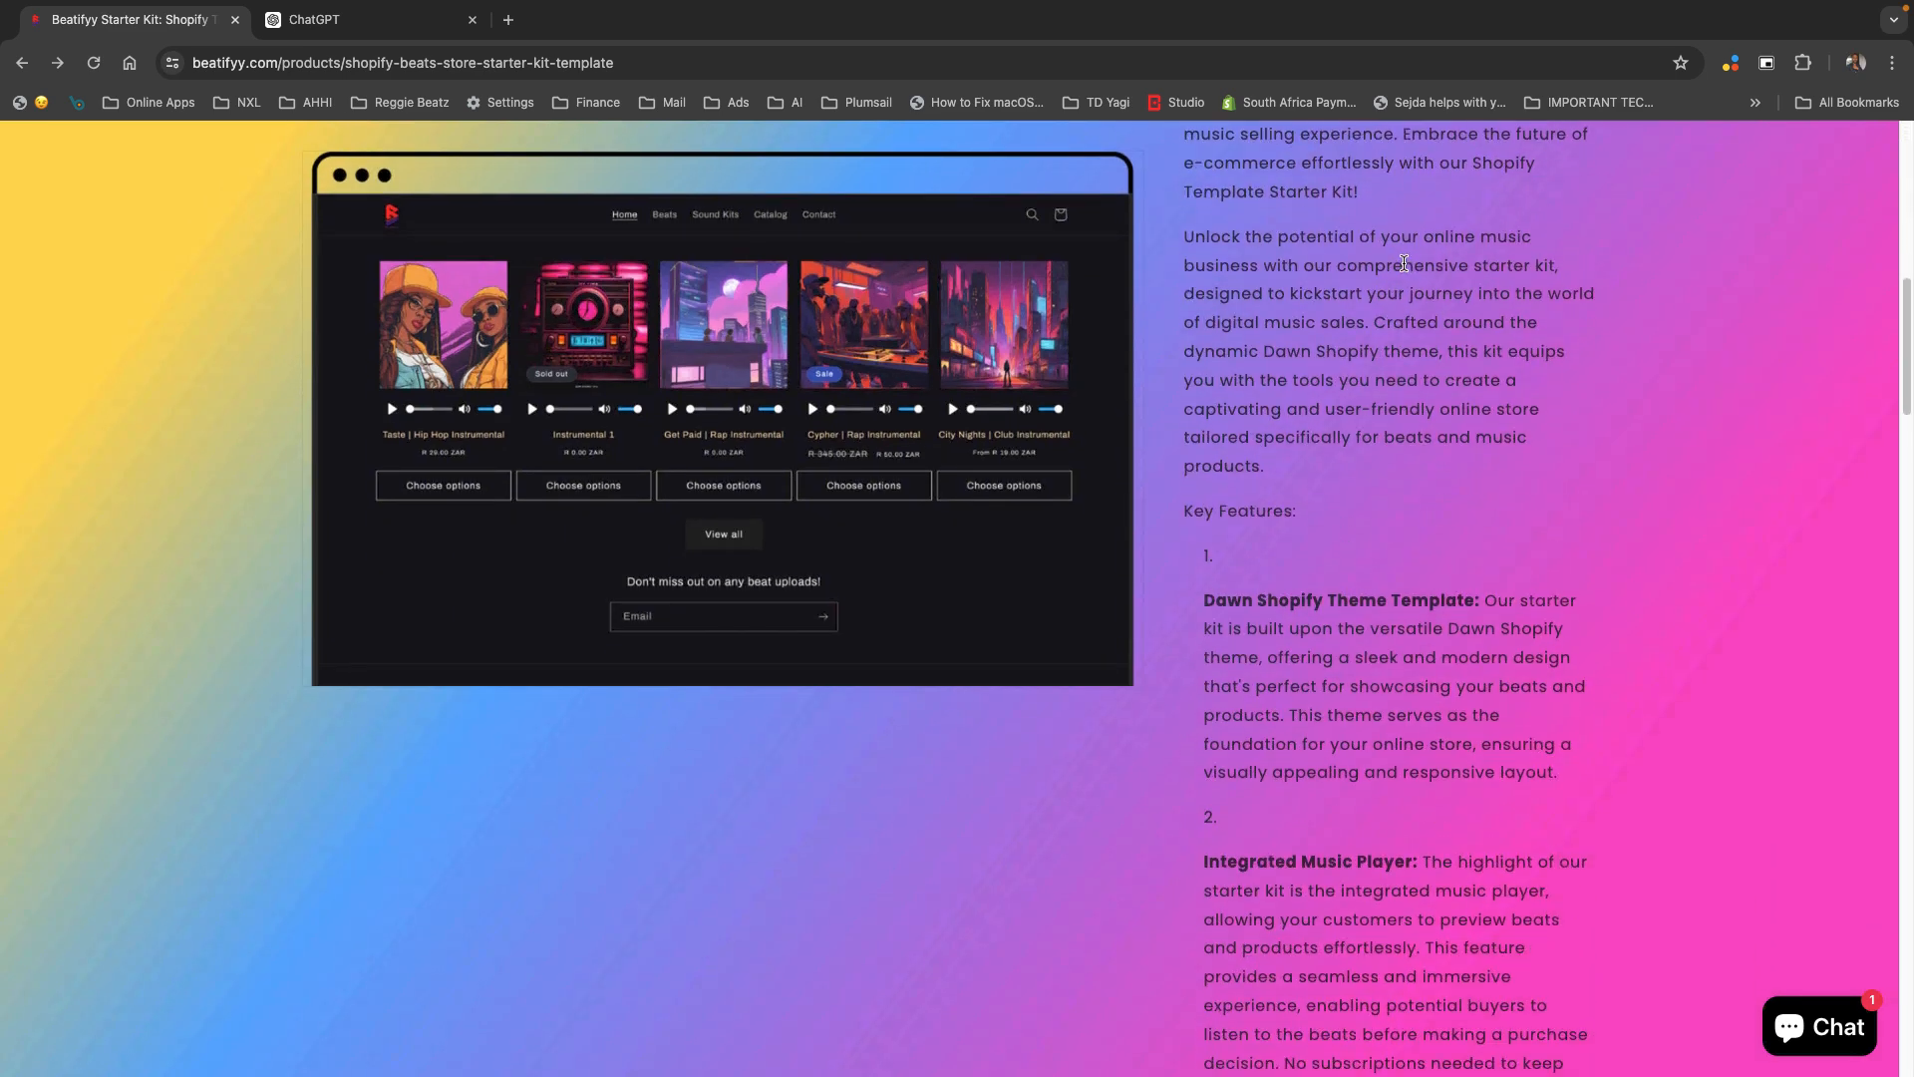
pyautogui.scroll(-7, 1404, 263)
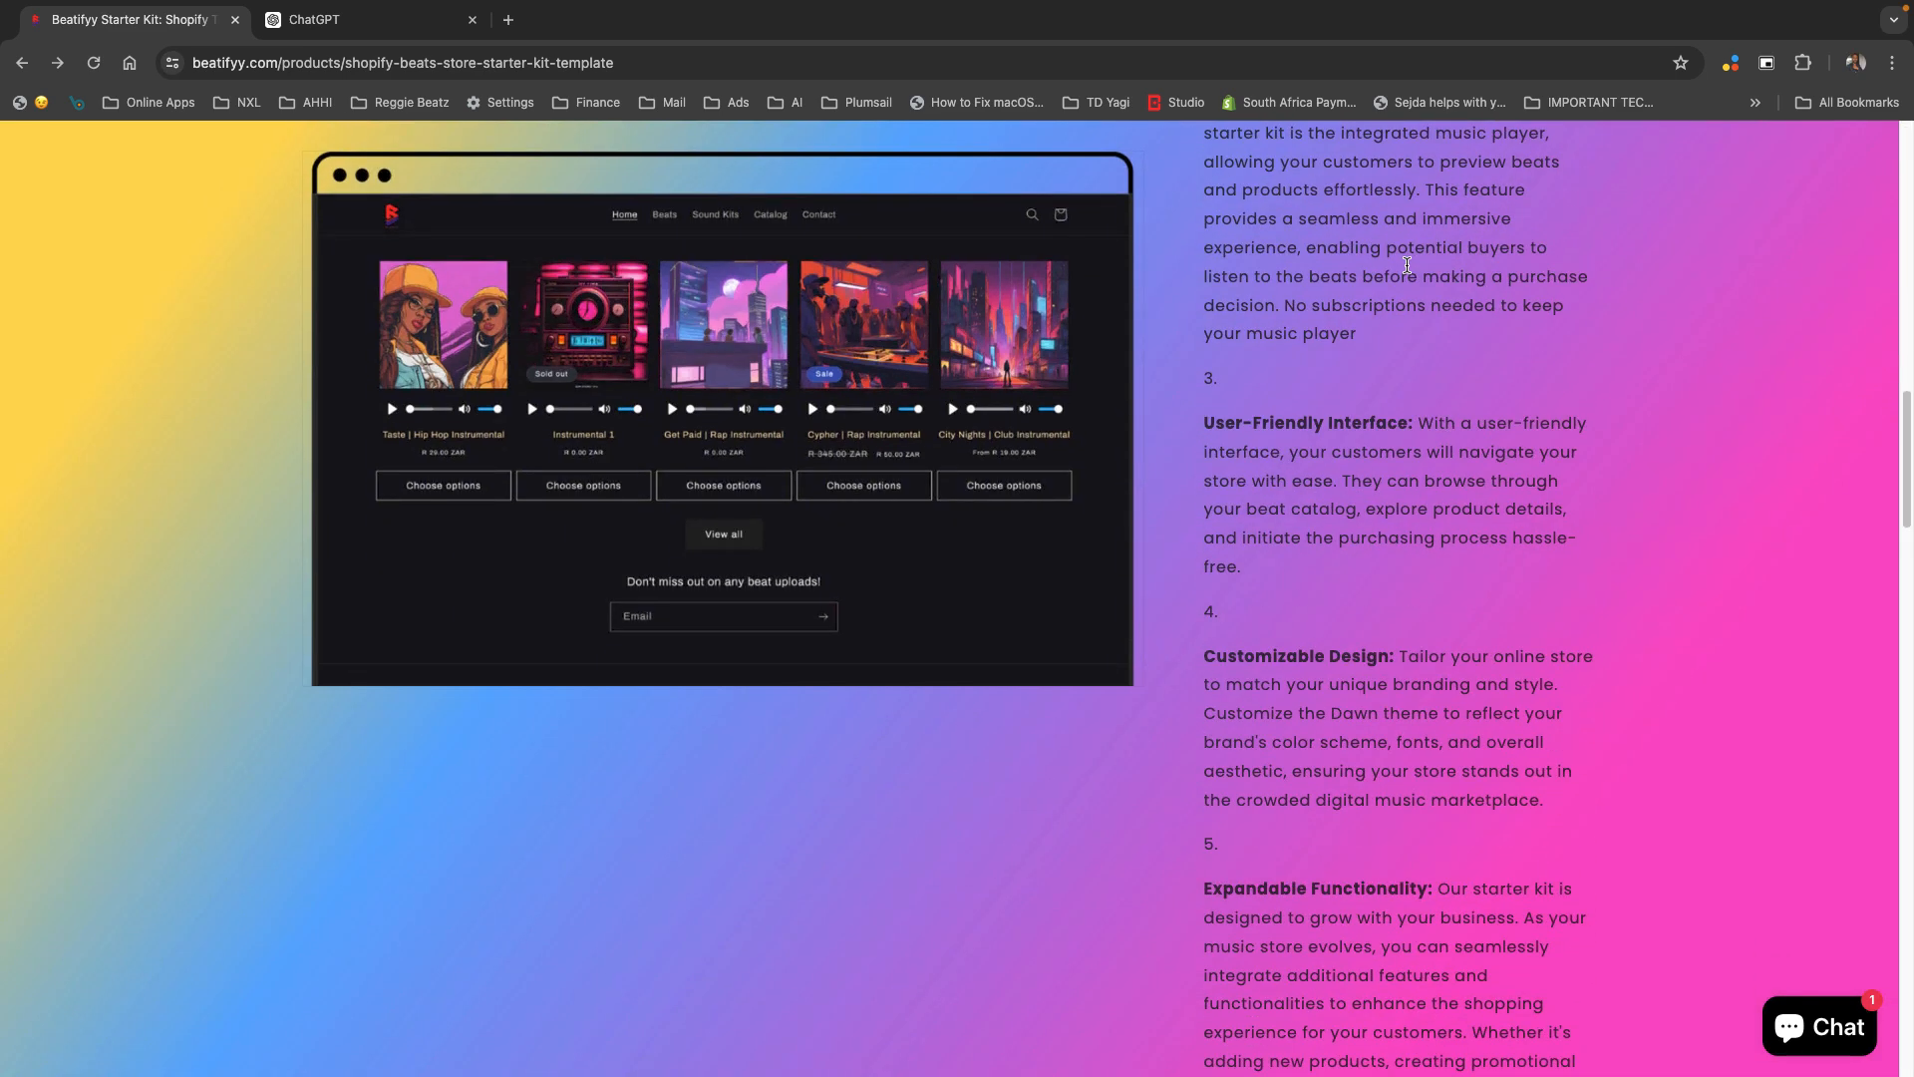
pyautogui.scroll(-8, 1326, 319)
# Highlight the Beatifyy Lite v2 enhancements in turn: audio player color controls, updated player look, Enhanced Stability and Streamlined User Experience
pyautogui.moveTo(1246, 367); pyautogui.dragTo(1294, 417)
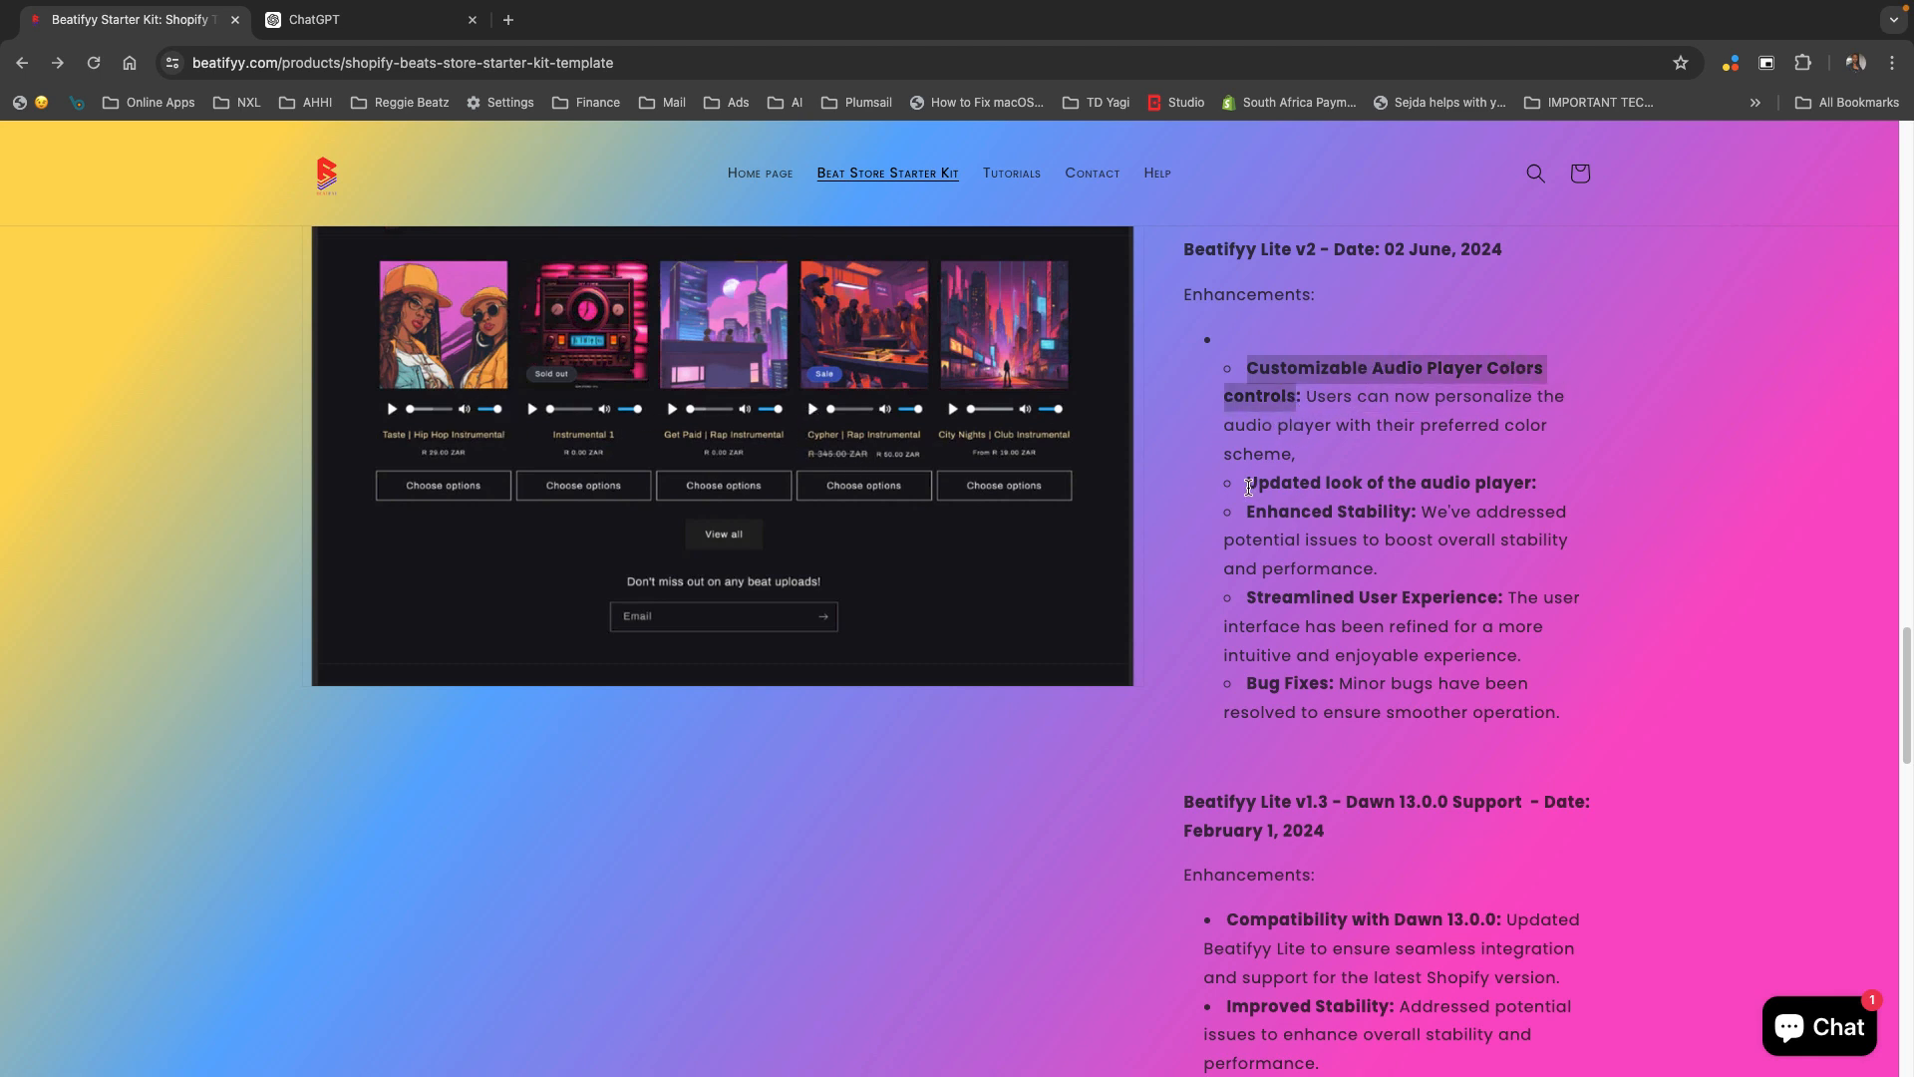
pyautogui.moveTo(1249, 486); pyautogui.dragTo(1556, 484)
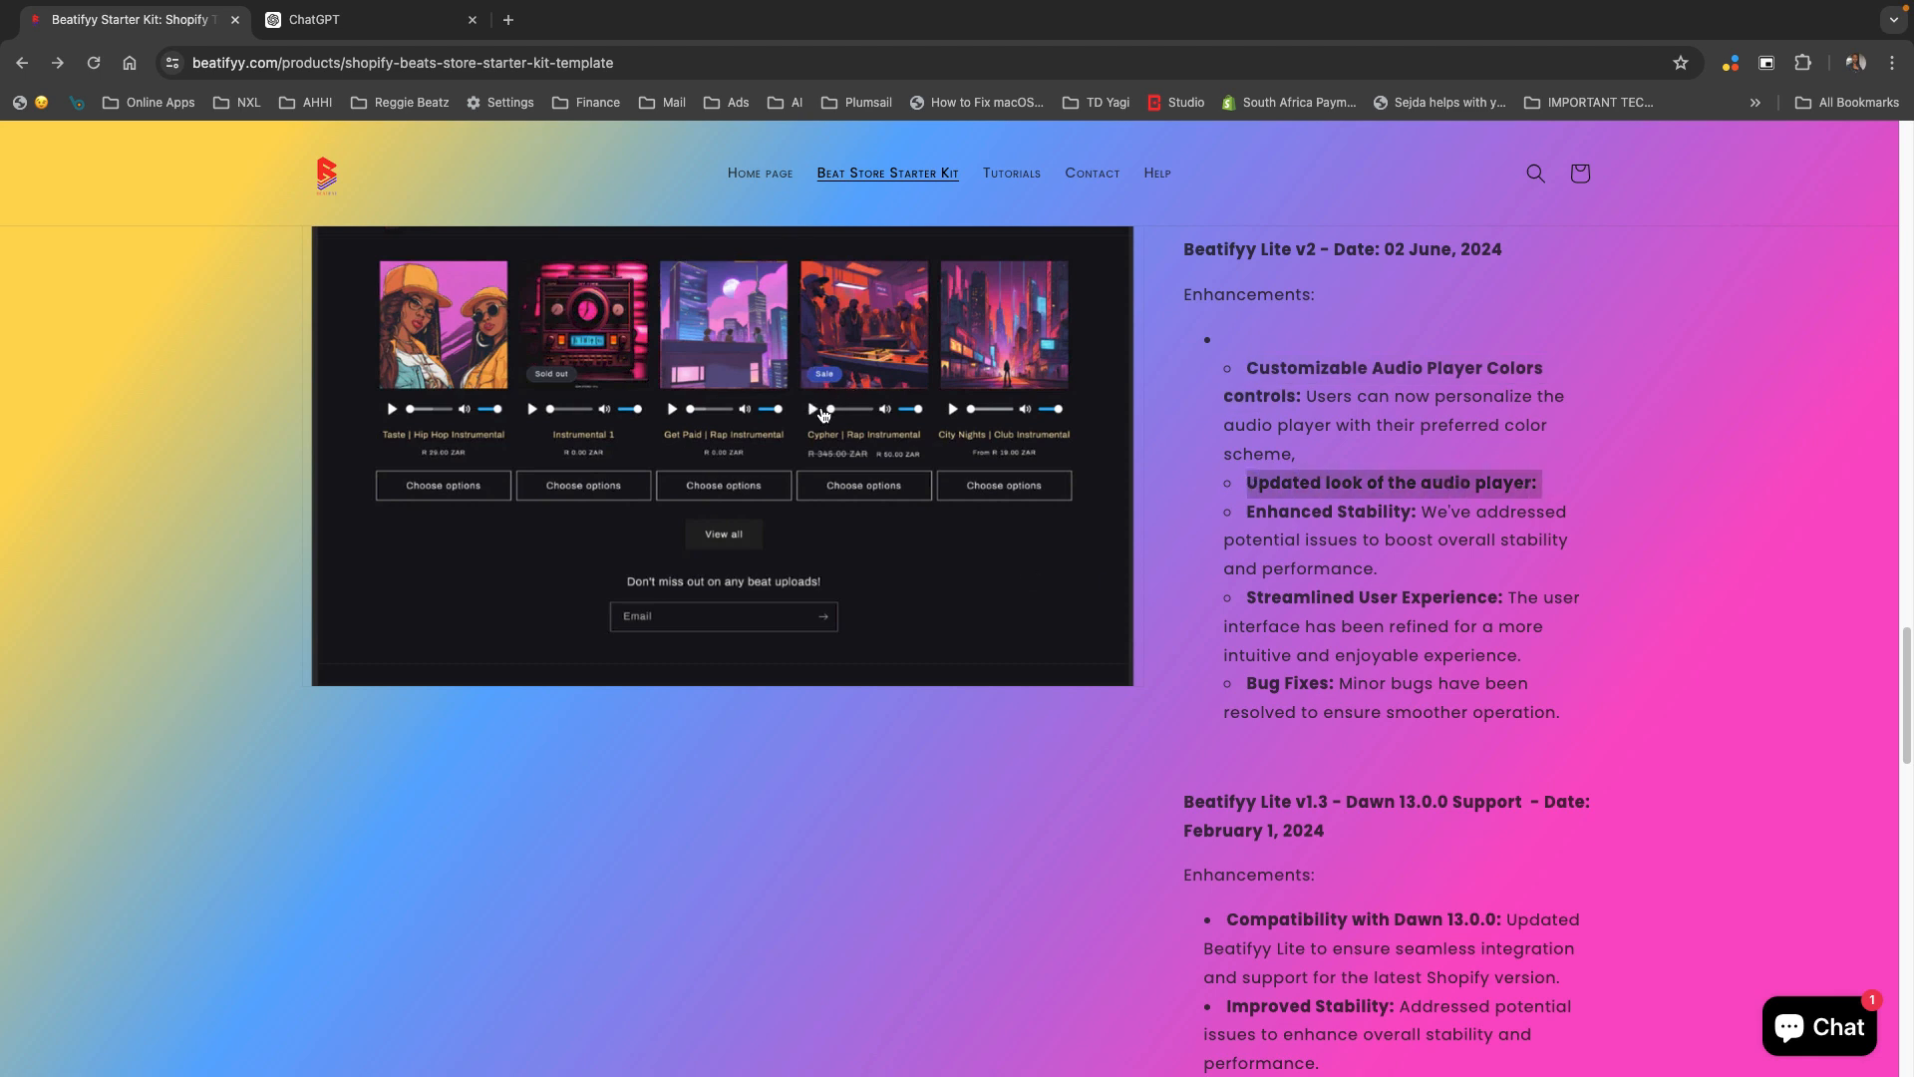
pyautogui.moveTo(1415, 513); pyautogui.dragTo(1233, 510)
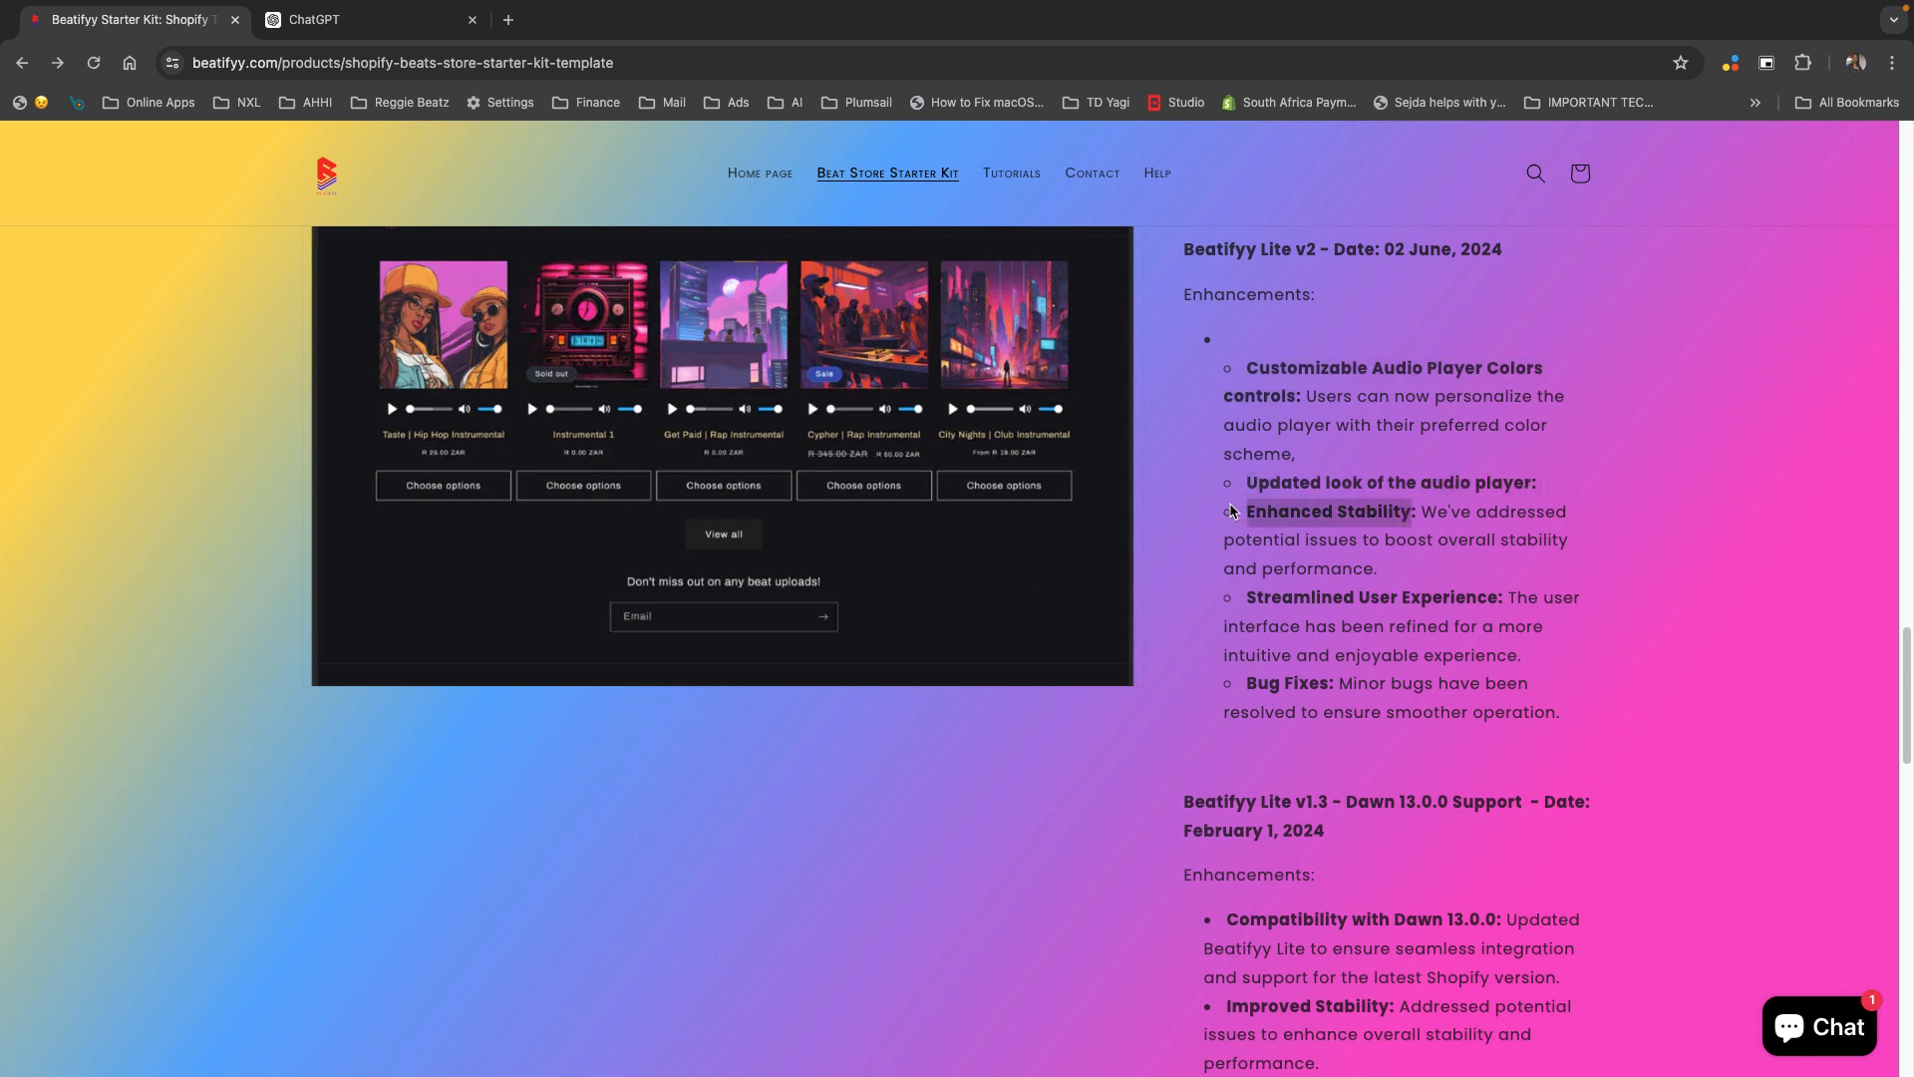
pyautogui.moveTo(1246, 598); pyautogui.dragTo(1488, 598)
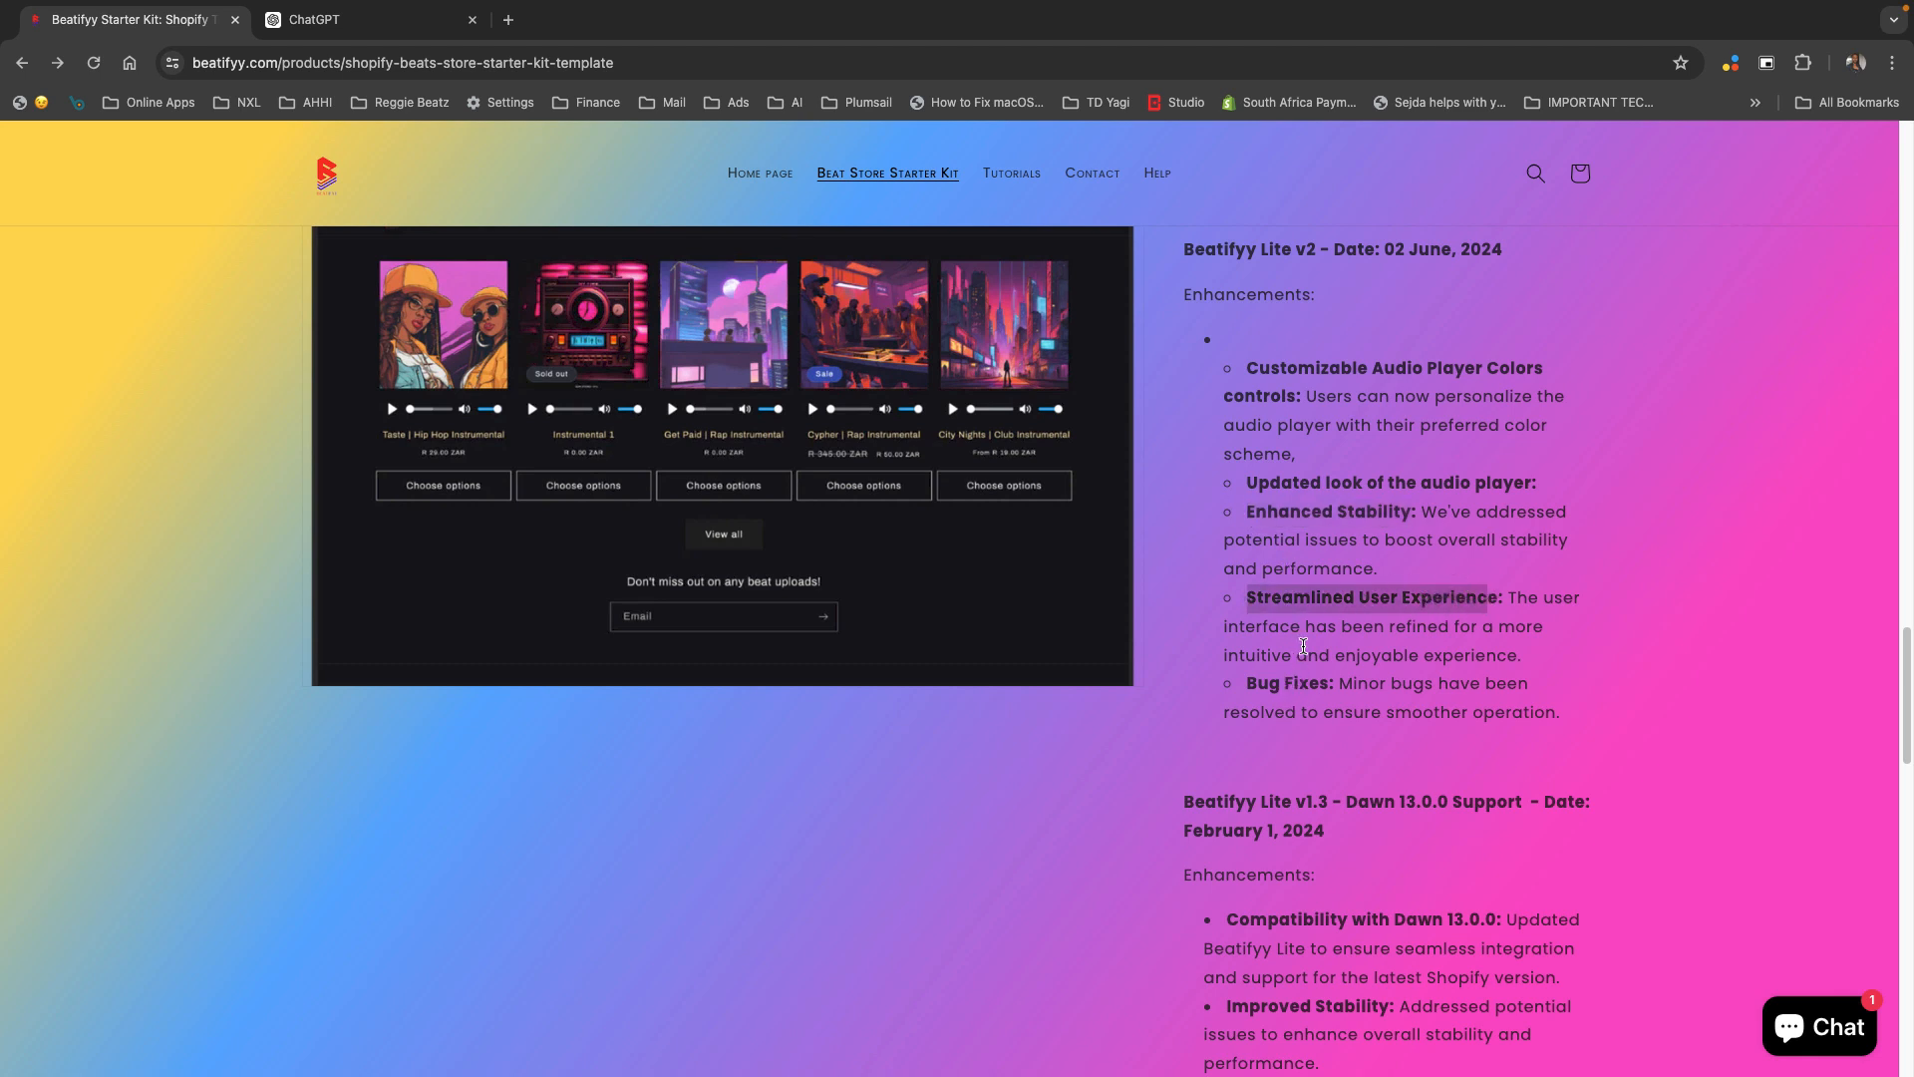
pyautogui.scroll(5, 1376, 610)
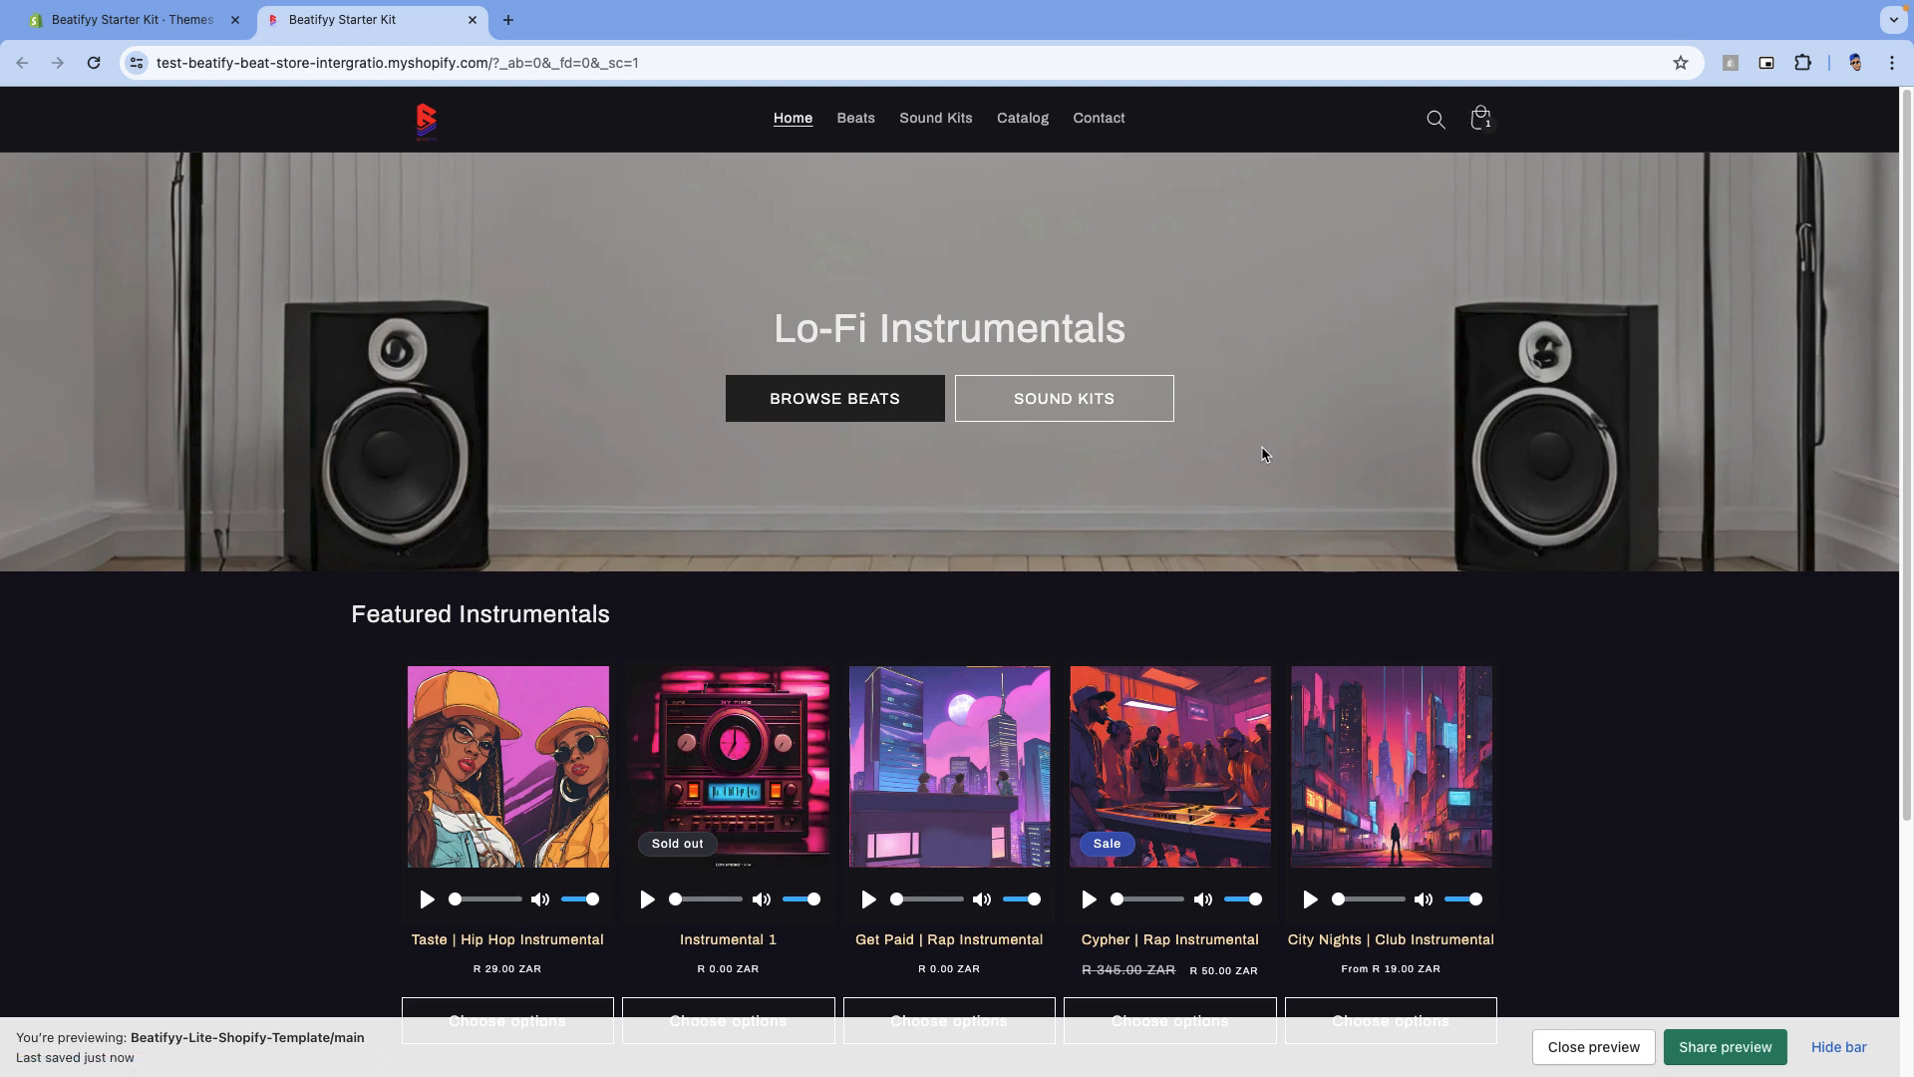
# Examine the theme preview's home page, from the Lo-Fi Instrumentals banner to the Featured Instrumentals and email signup
pyautogui.scroll(-3, 1264, 454)
pyautogui.scroll(1, 419, 644)
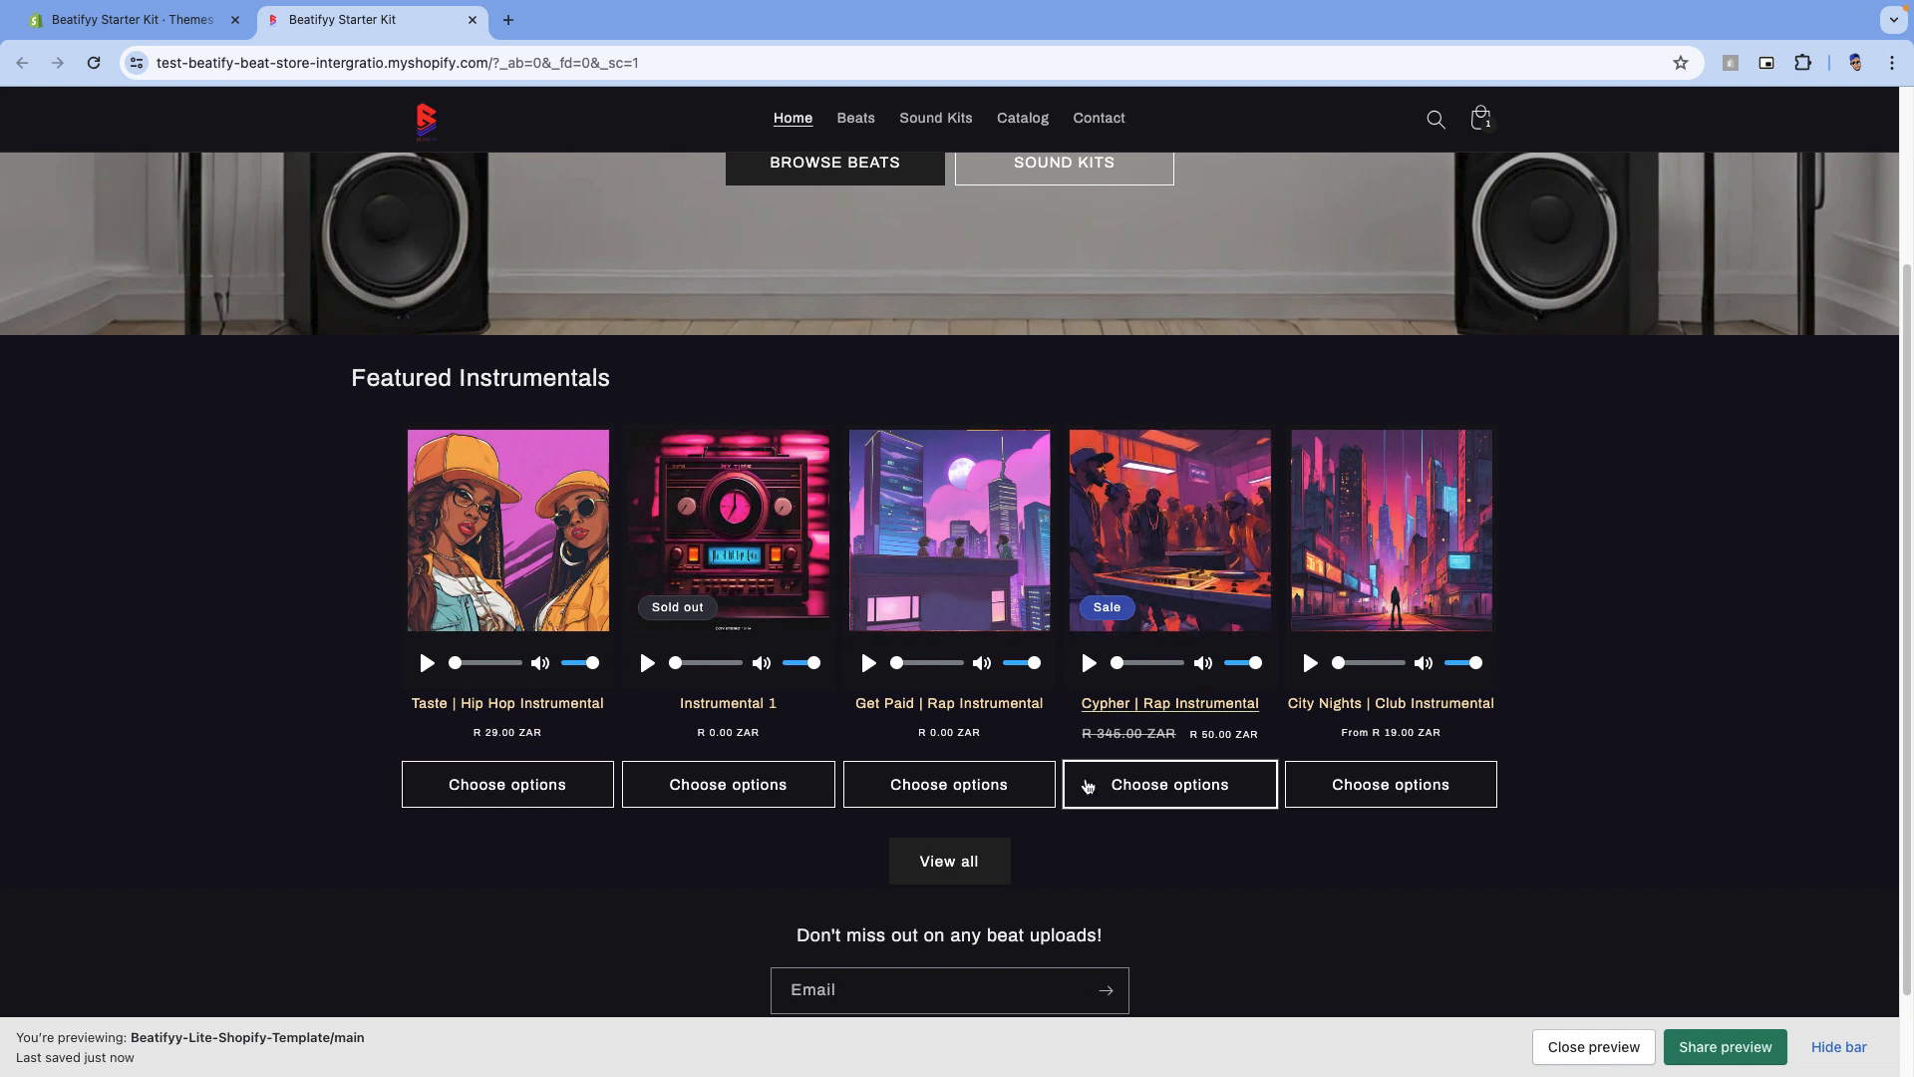
pyautogui.scroll(2, 1087, 787)
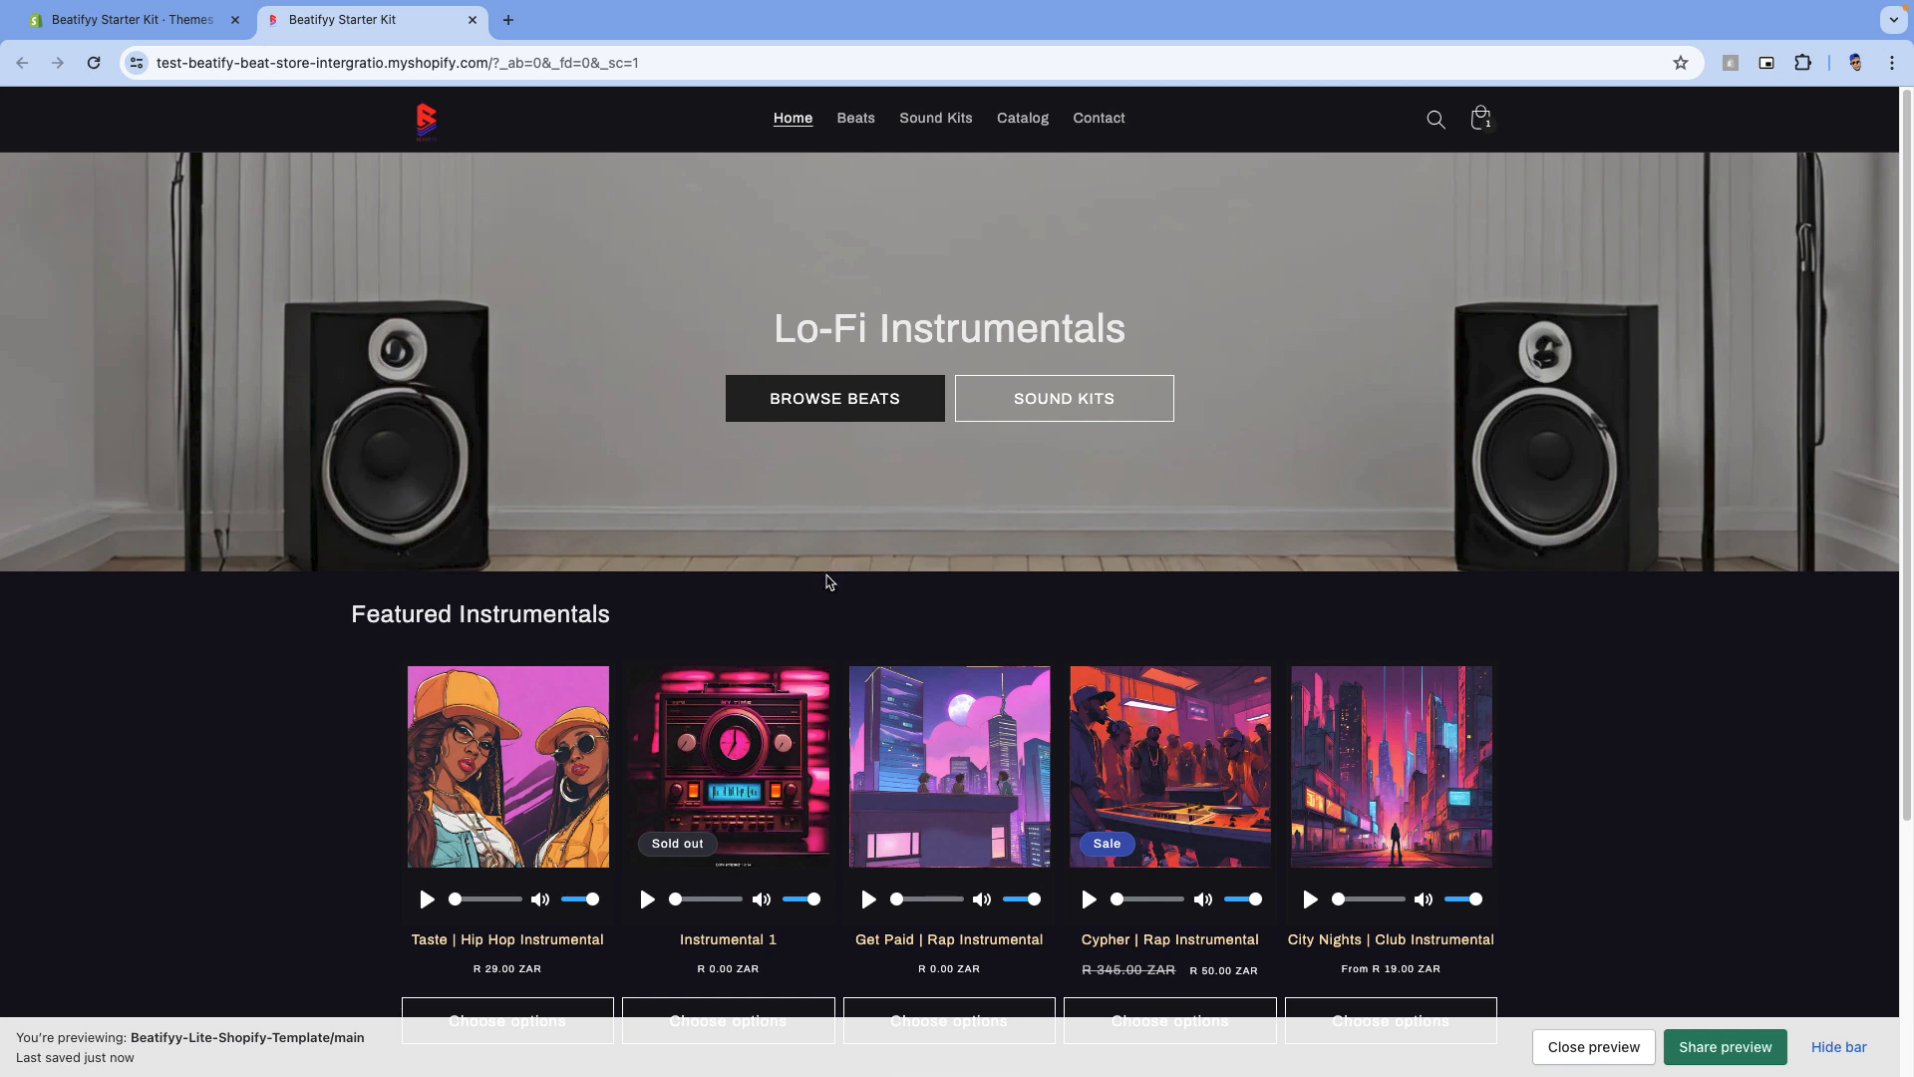
pyautogui.scroll(-2, 827, 574)
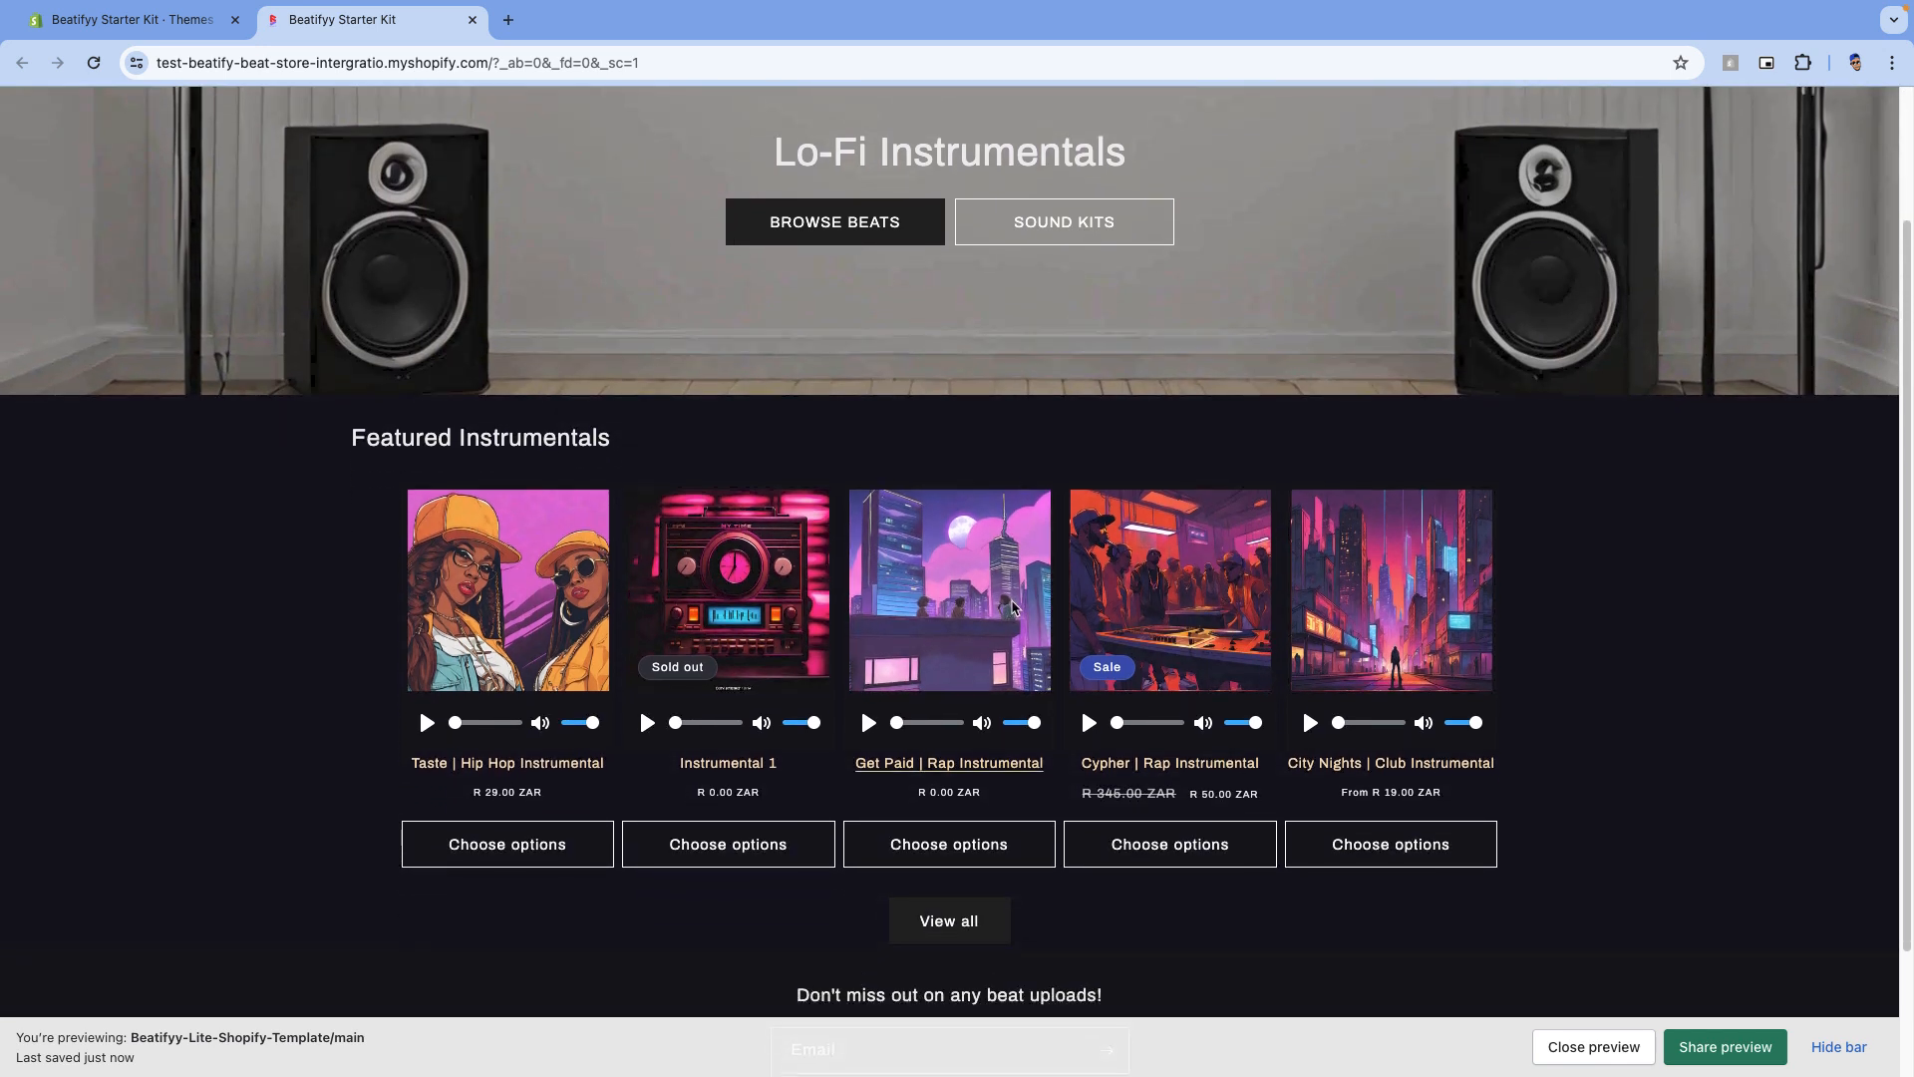
pyautogui.scroll(-1, 1012, 607)
pyautogui.scroll(-1, 505, 671)
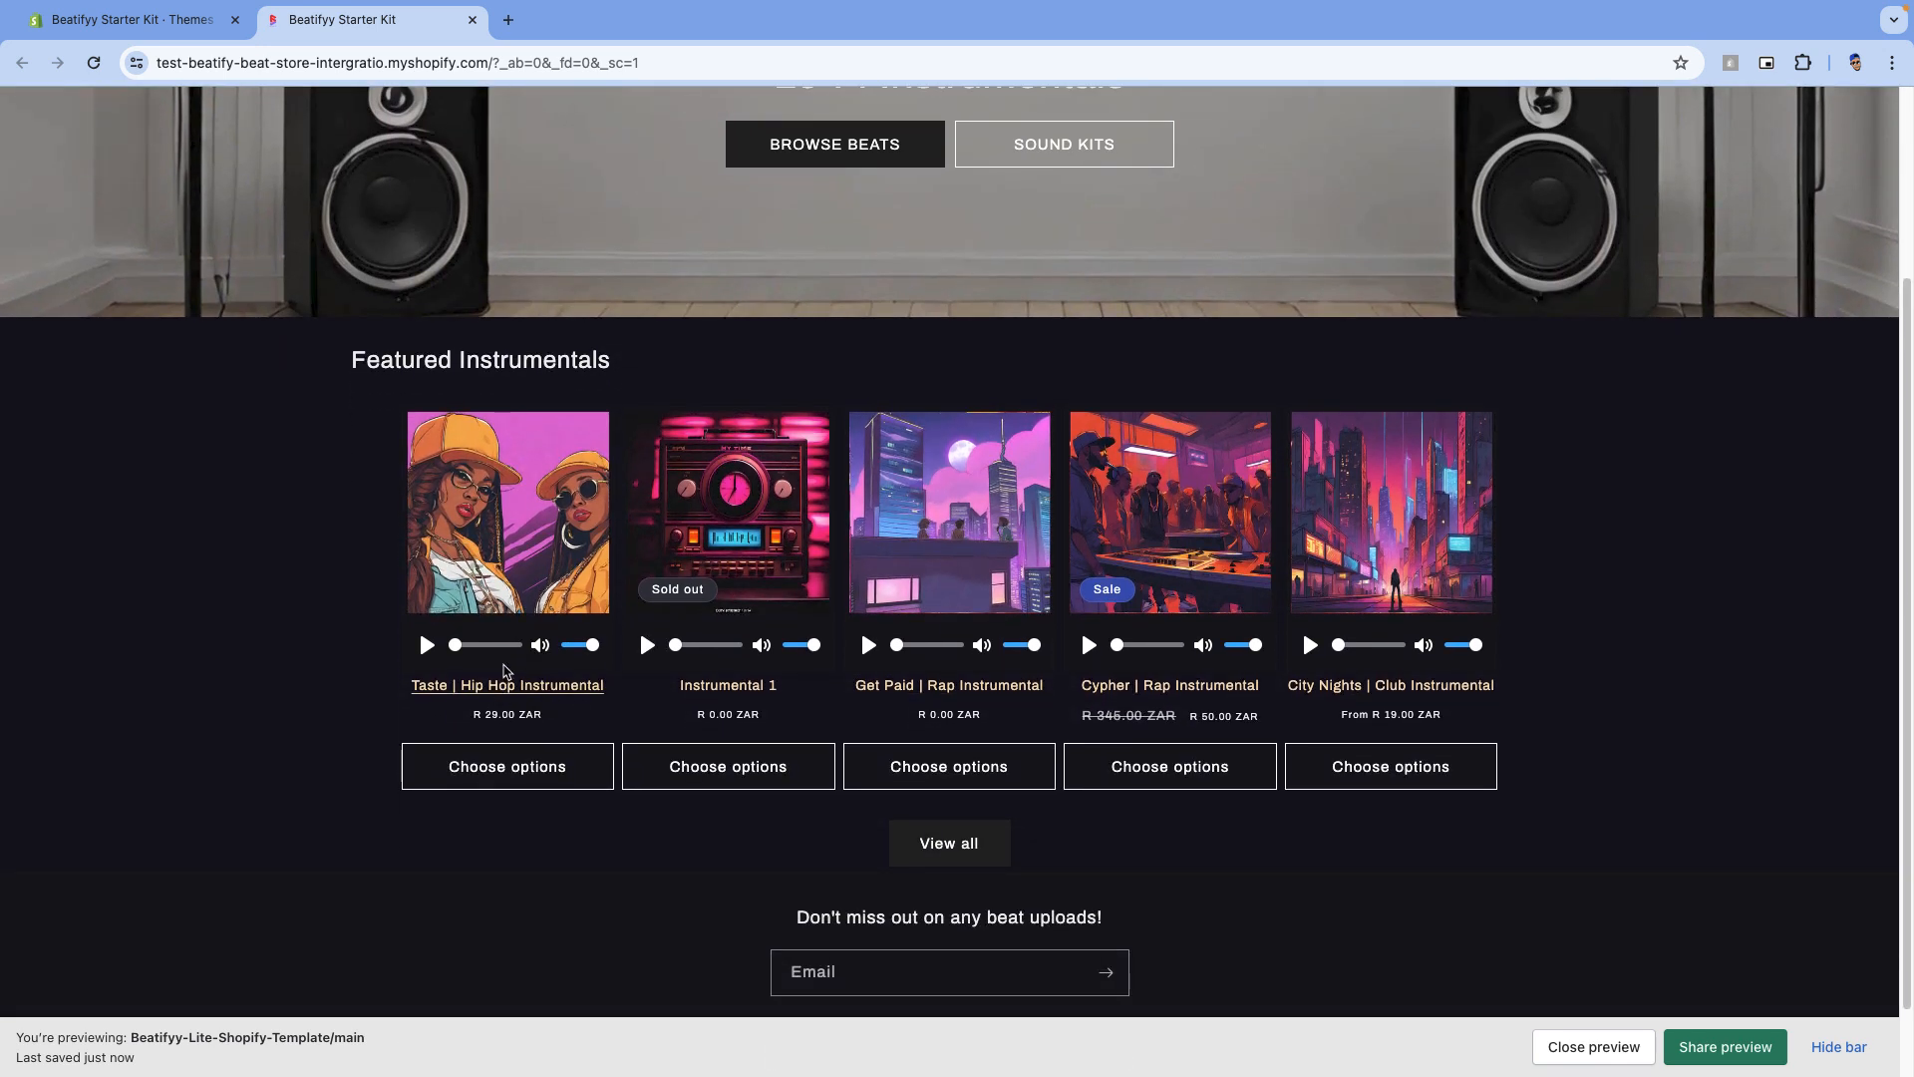
# Play Taste | Hip Hop Instrumental on the home page and skip ahead twice, first to about 01:05
pyautogui.click(426, 645)
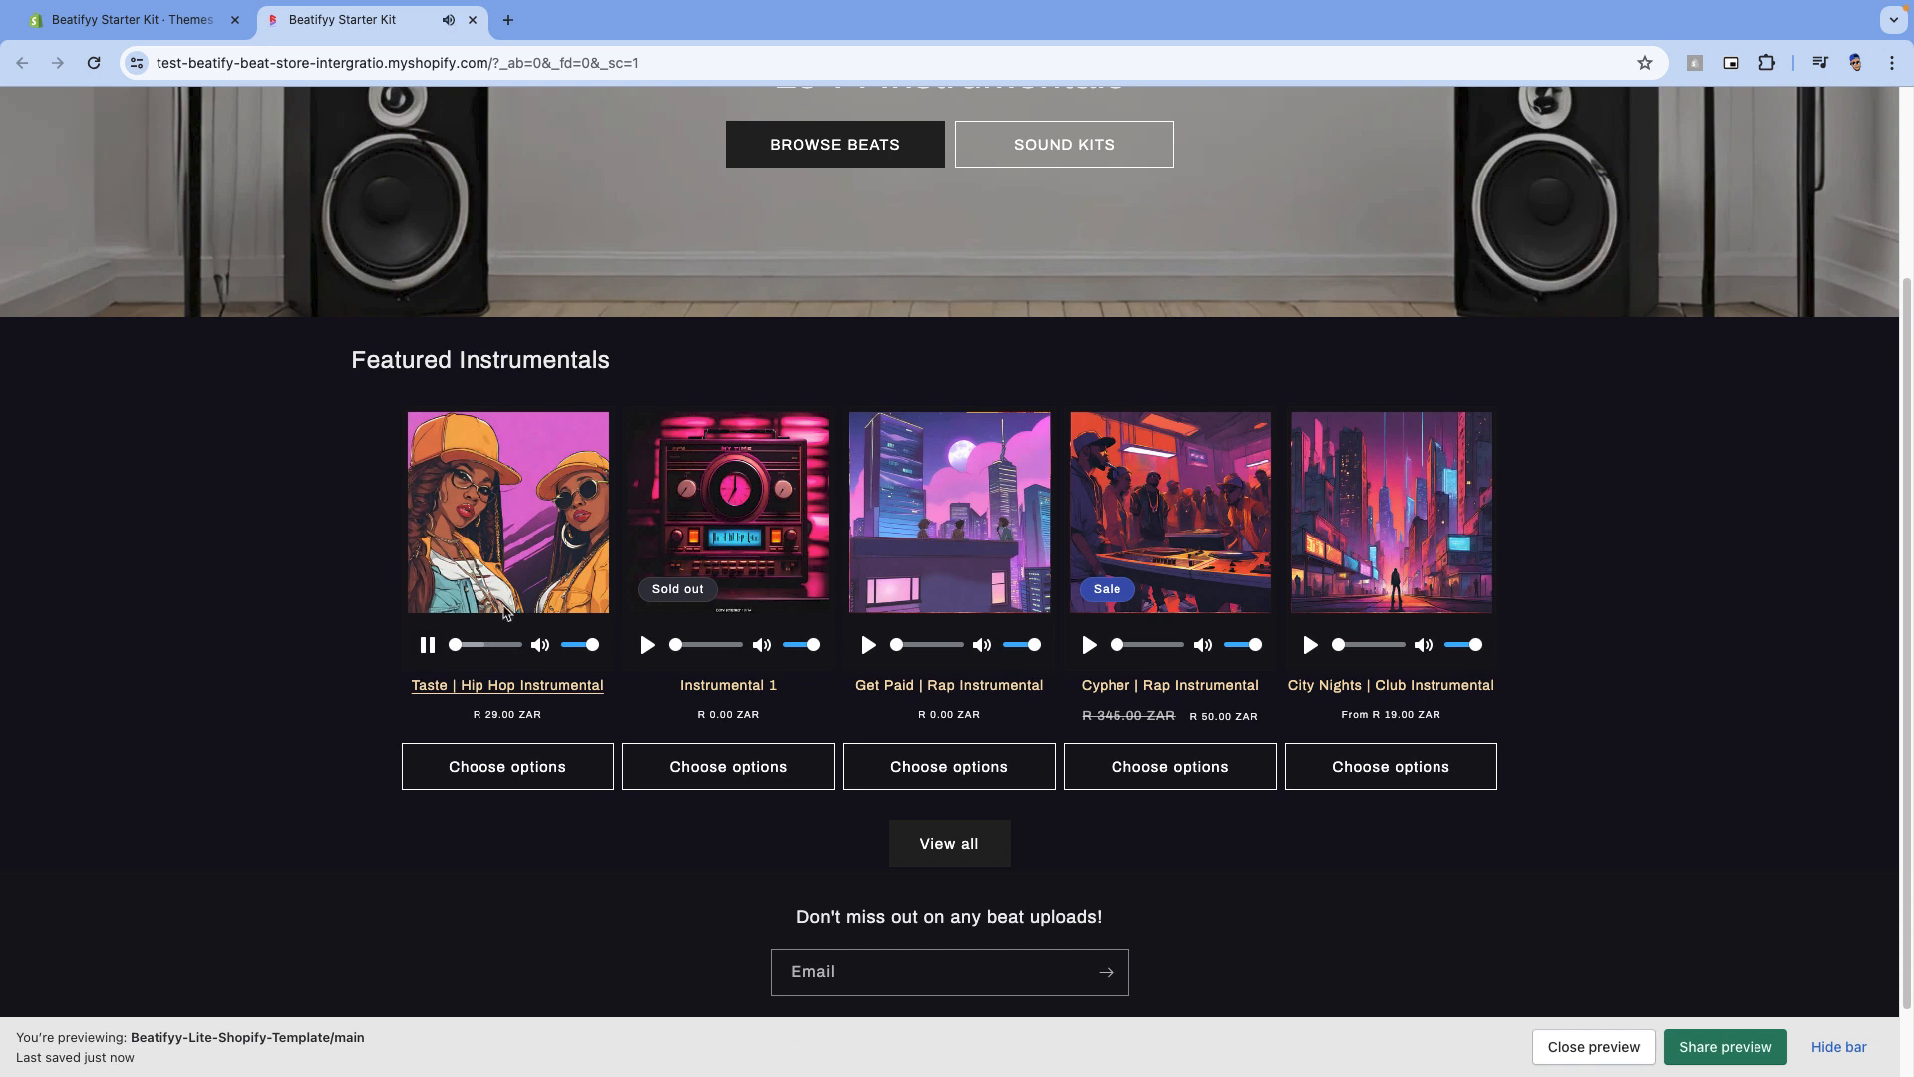
pyautogui.click(472, 646)
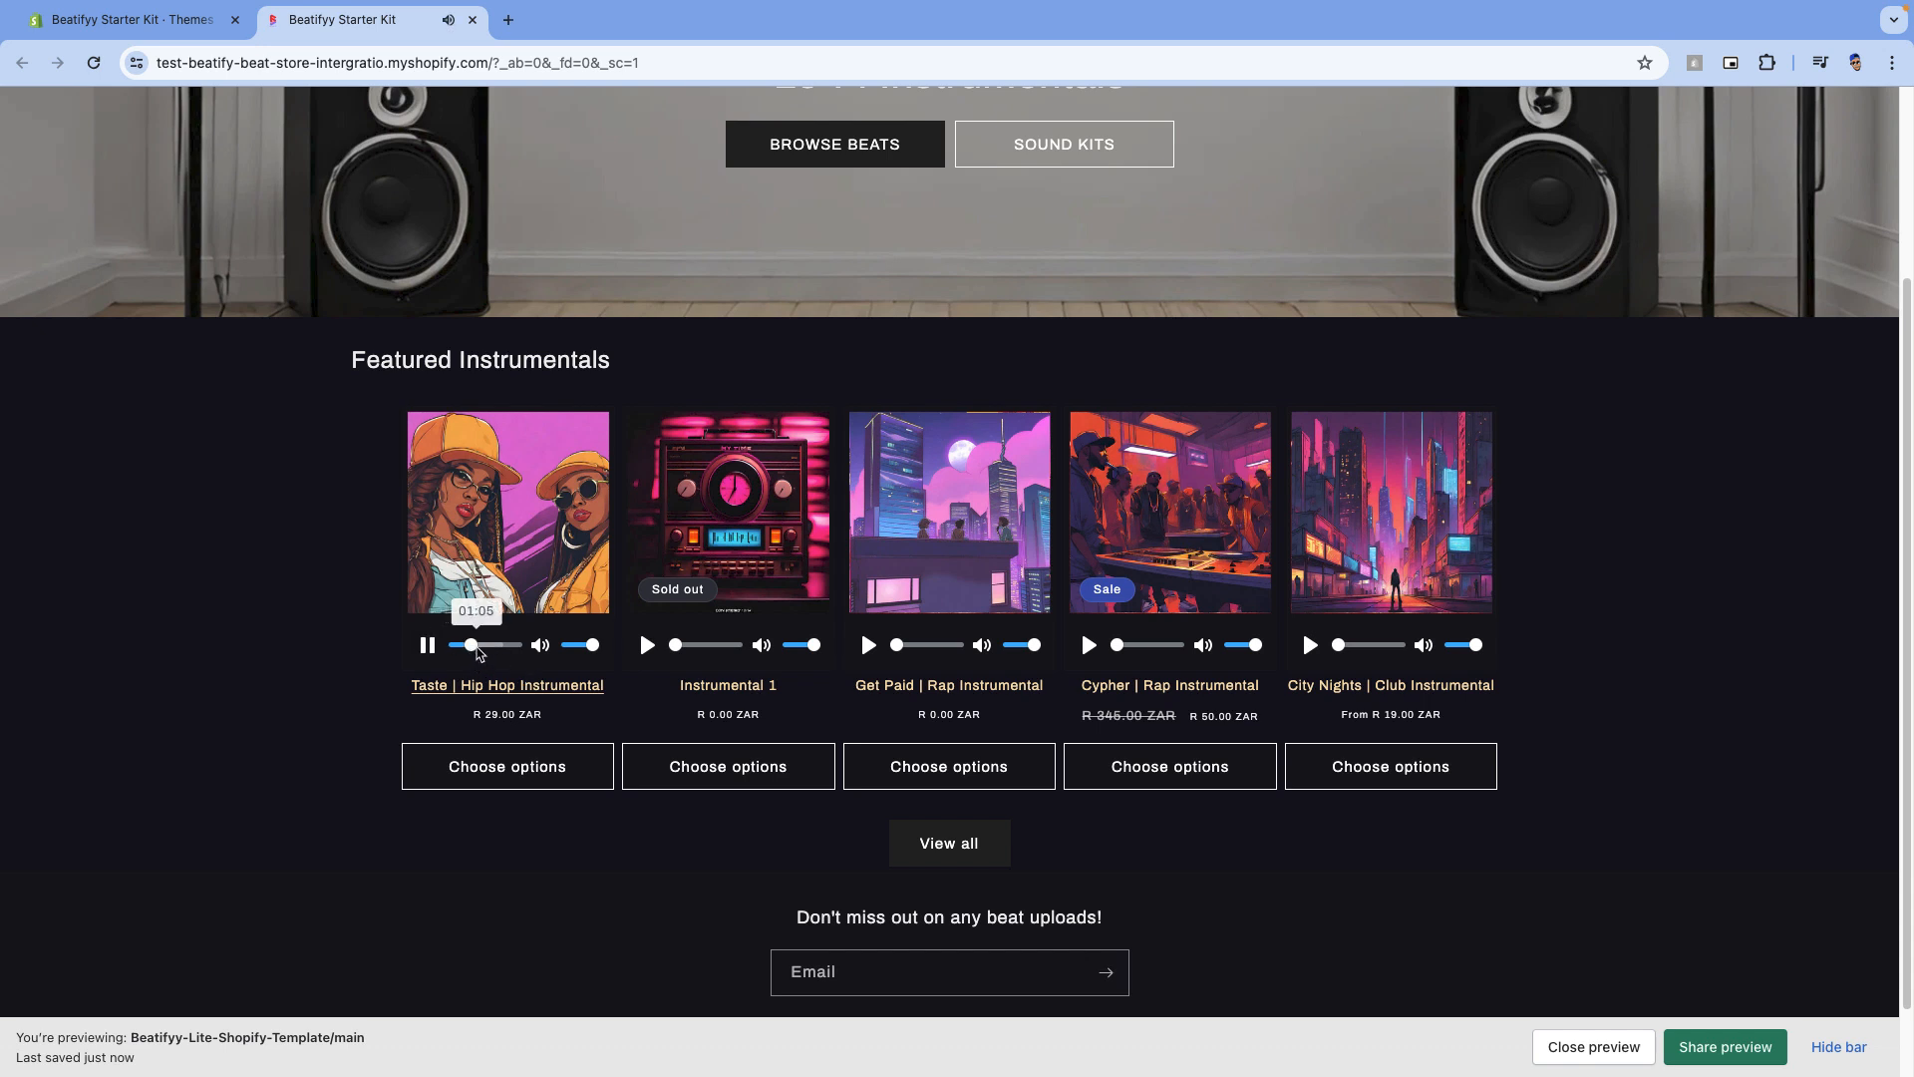
pyautogui.click(495, 646)
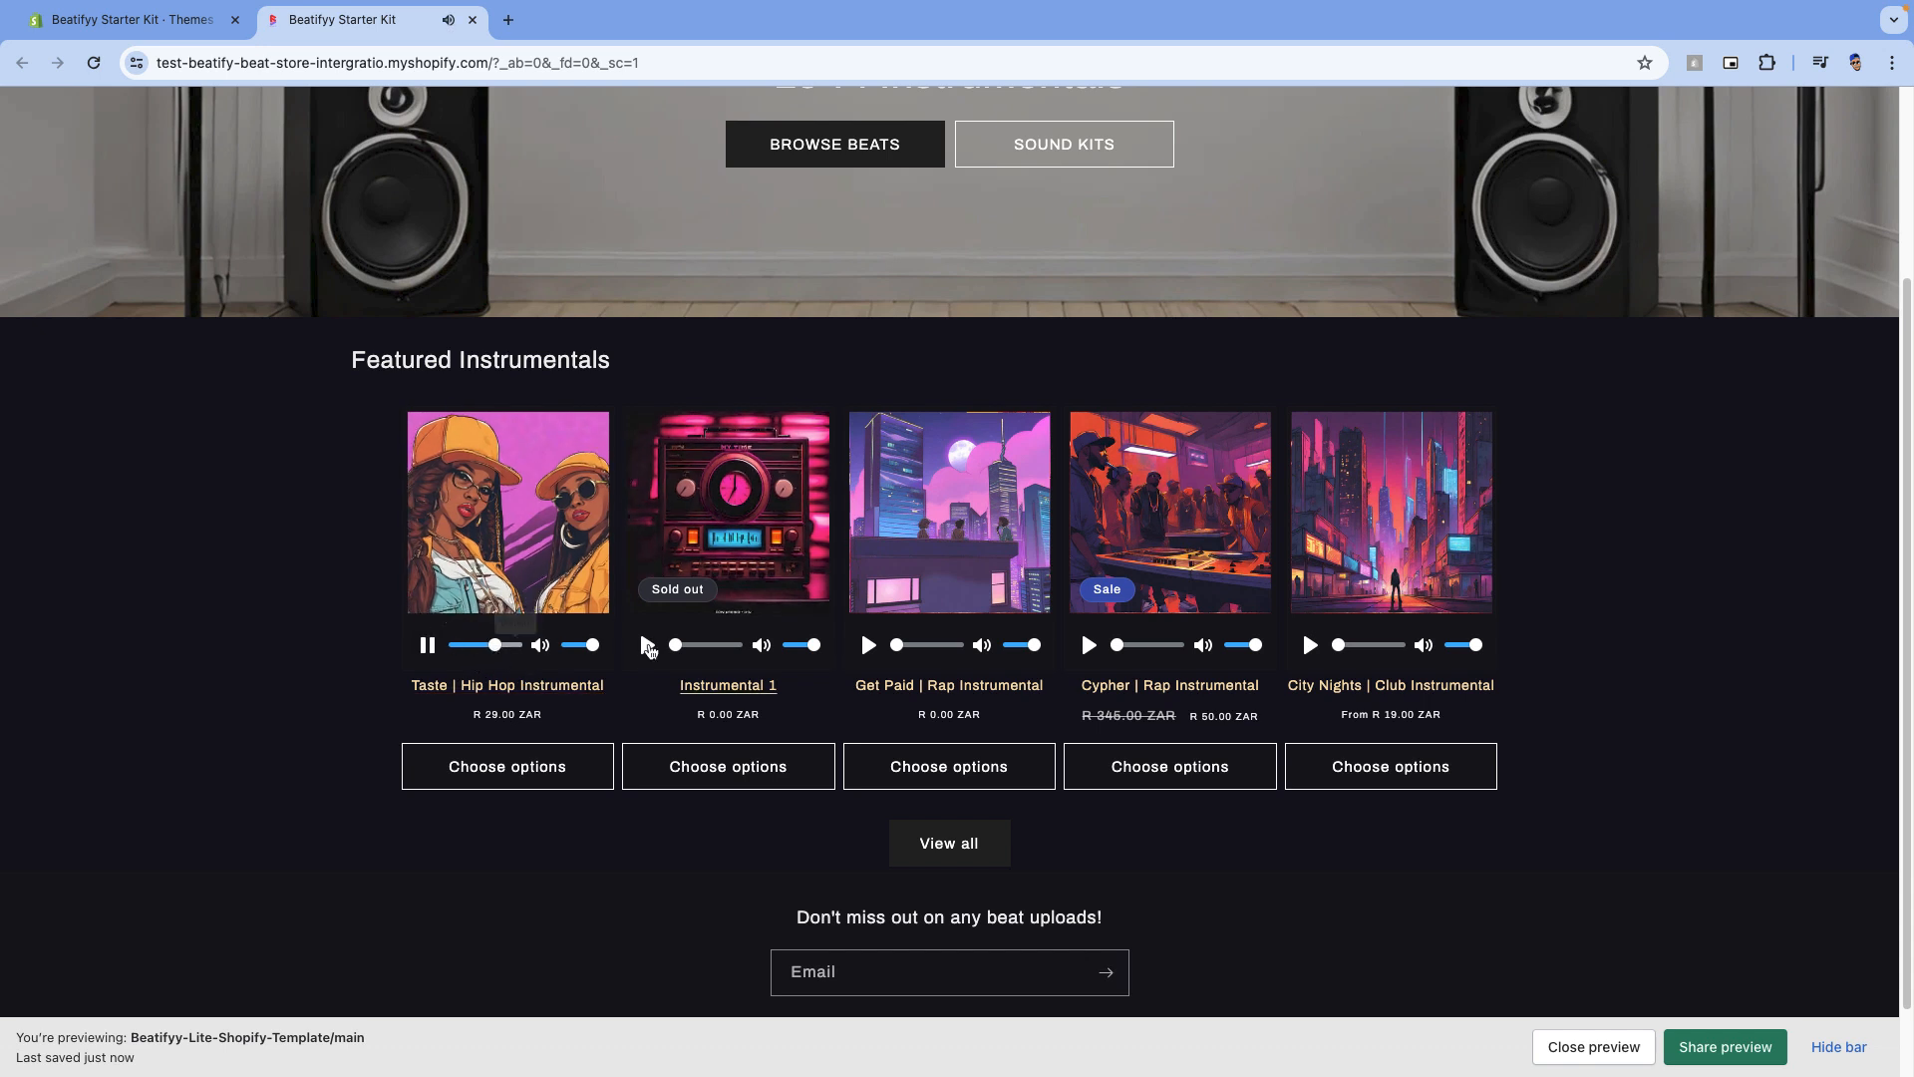
# Test the players of Instrumental 1 at about 01:19 and Get Paid | Rap Instrumental at about 01:12, then stop playback
pyautogui.click(648, 646)
pyautogui.click(705, 645)
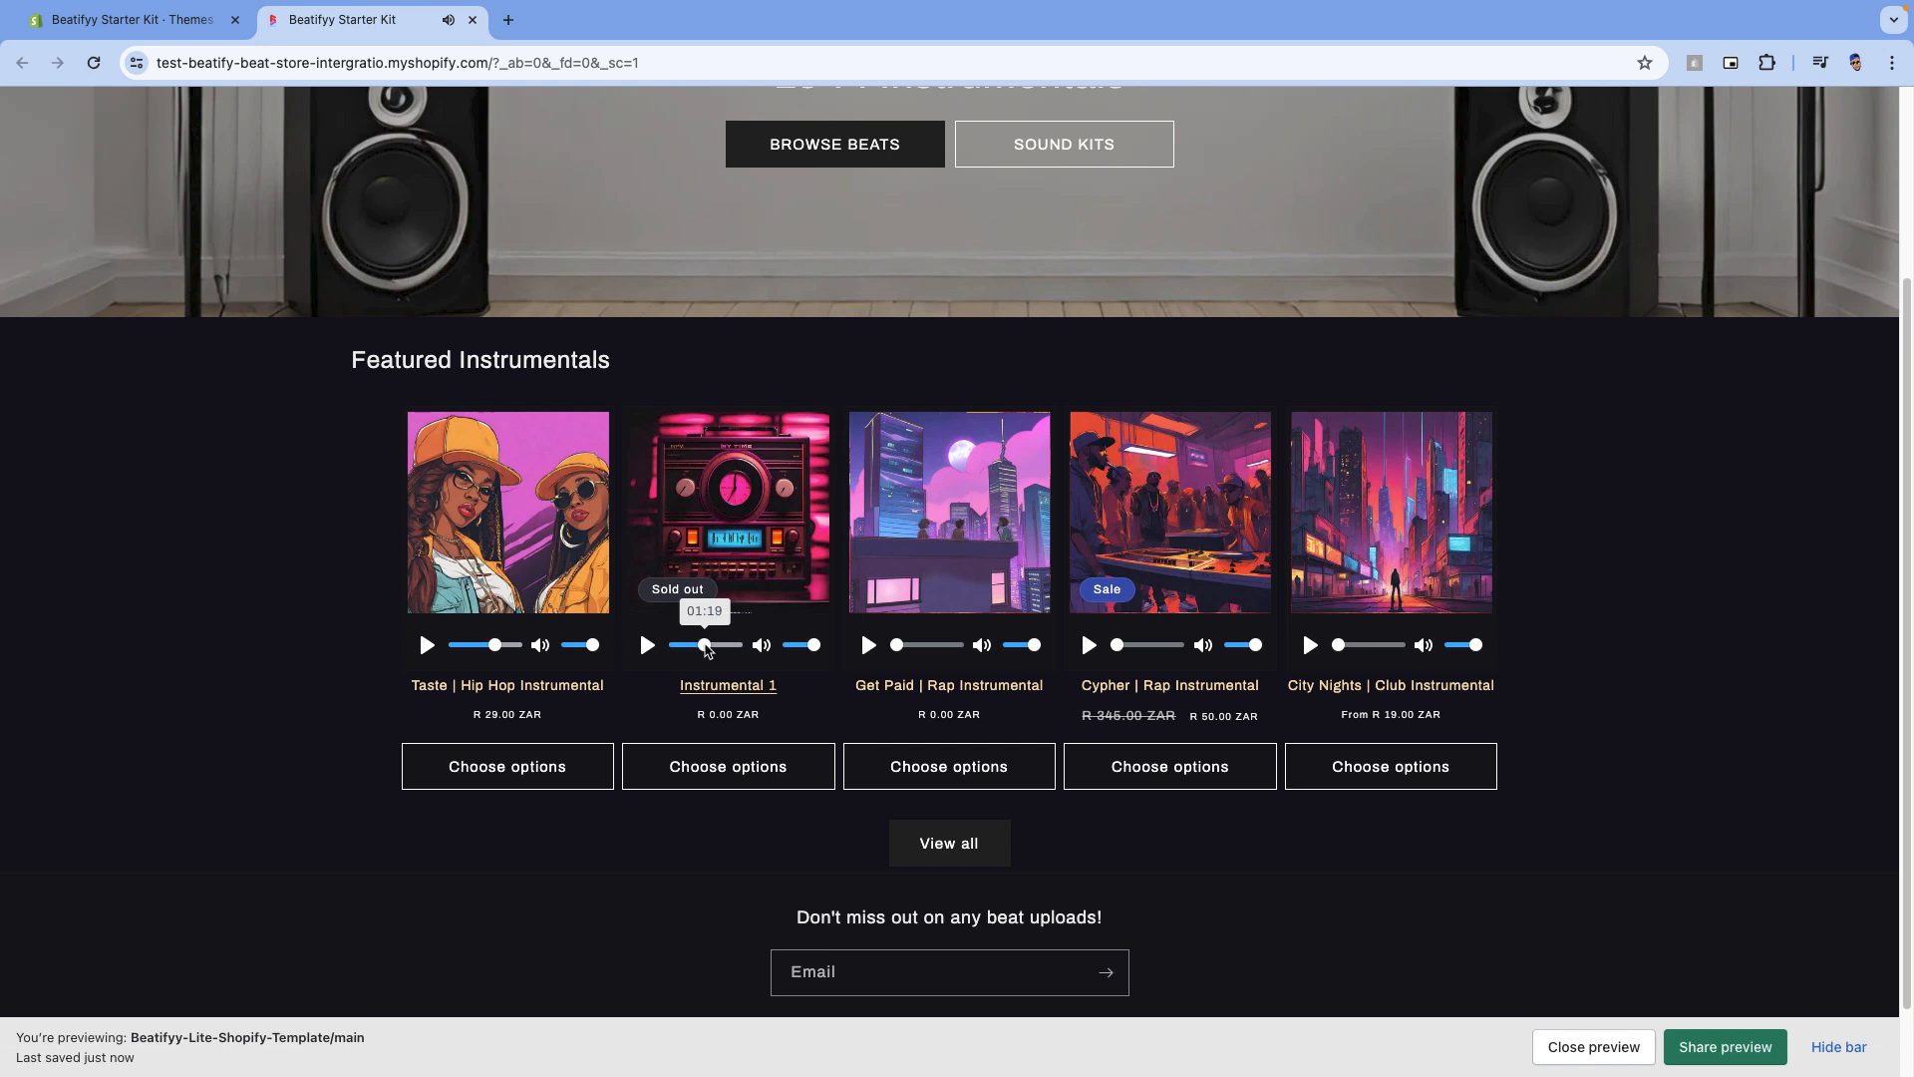
pyautogui.click(868, 646)
pyautogui.click(920, 646)
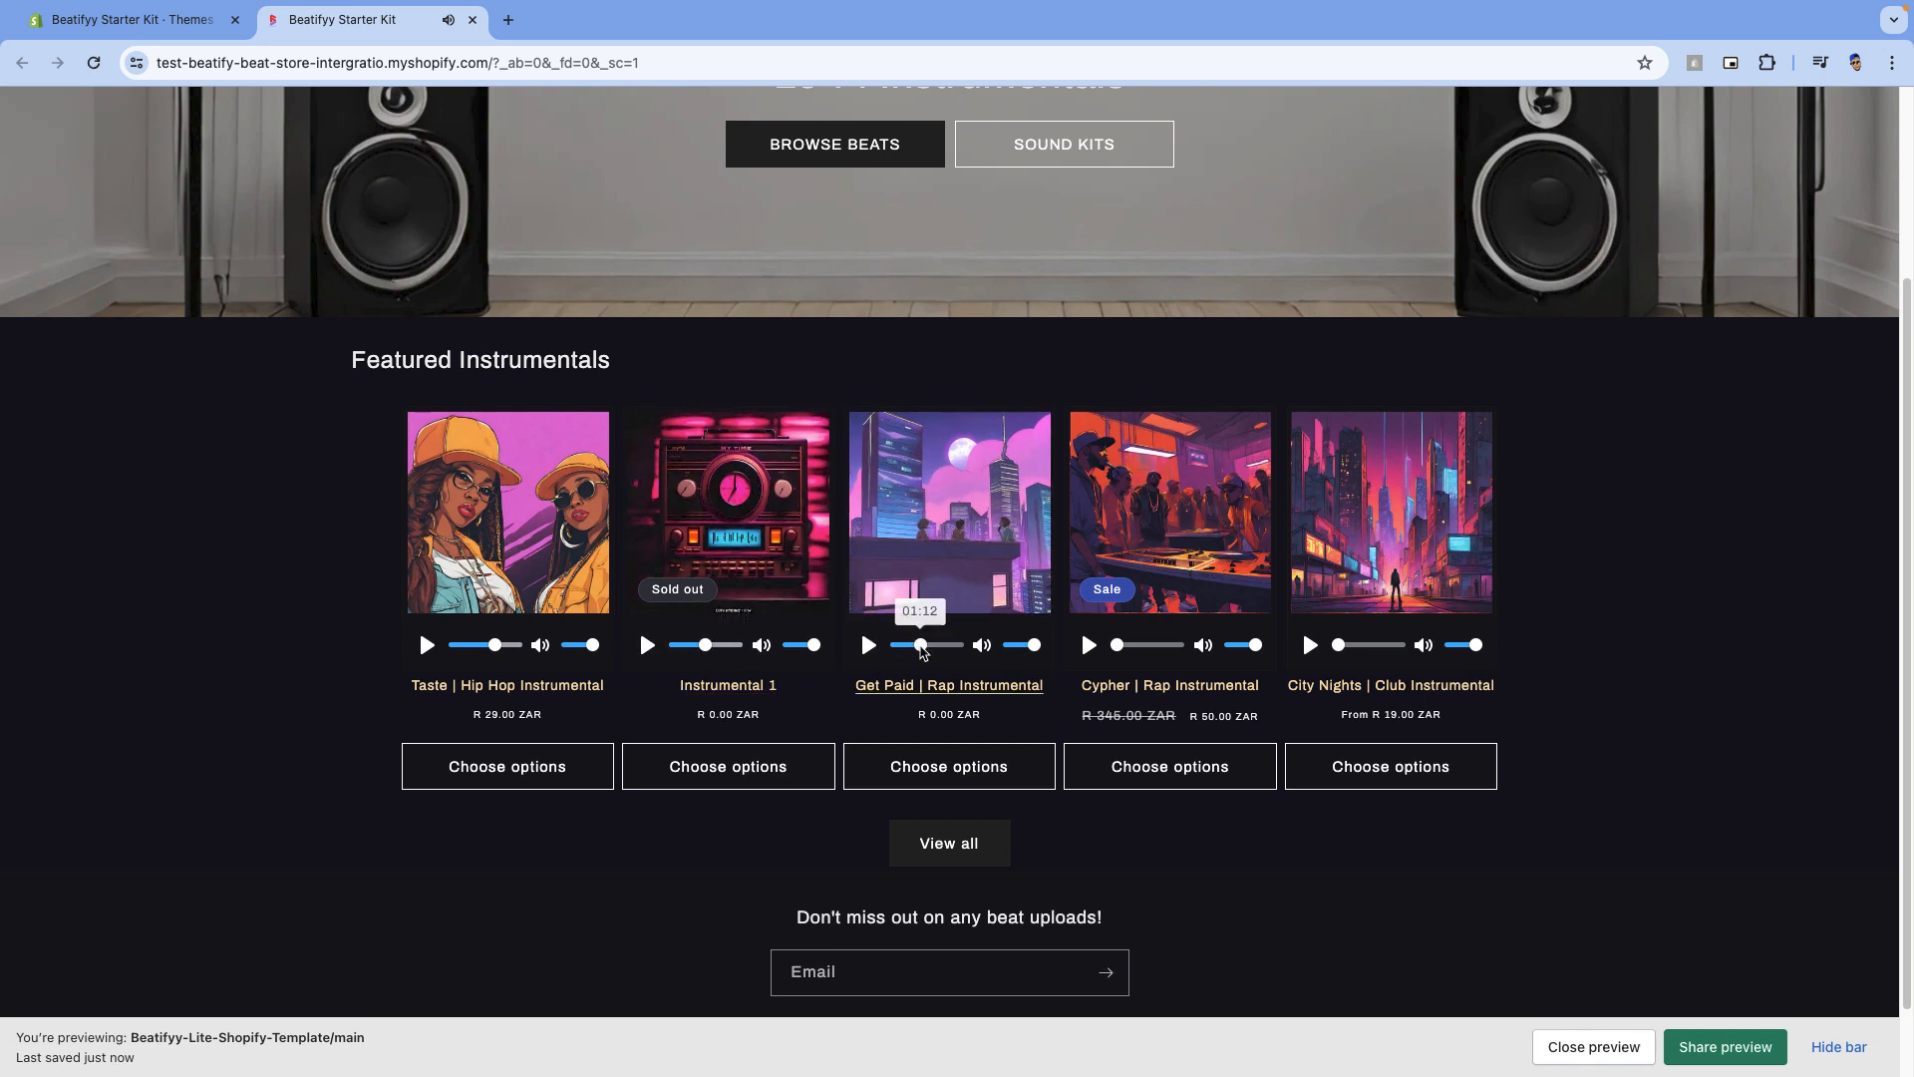
pyautogui.click(868, 646)
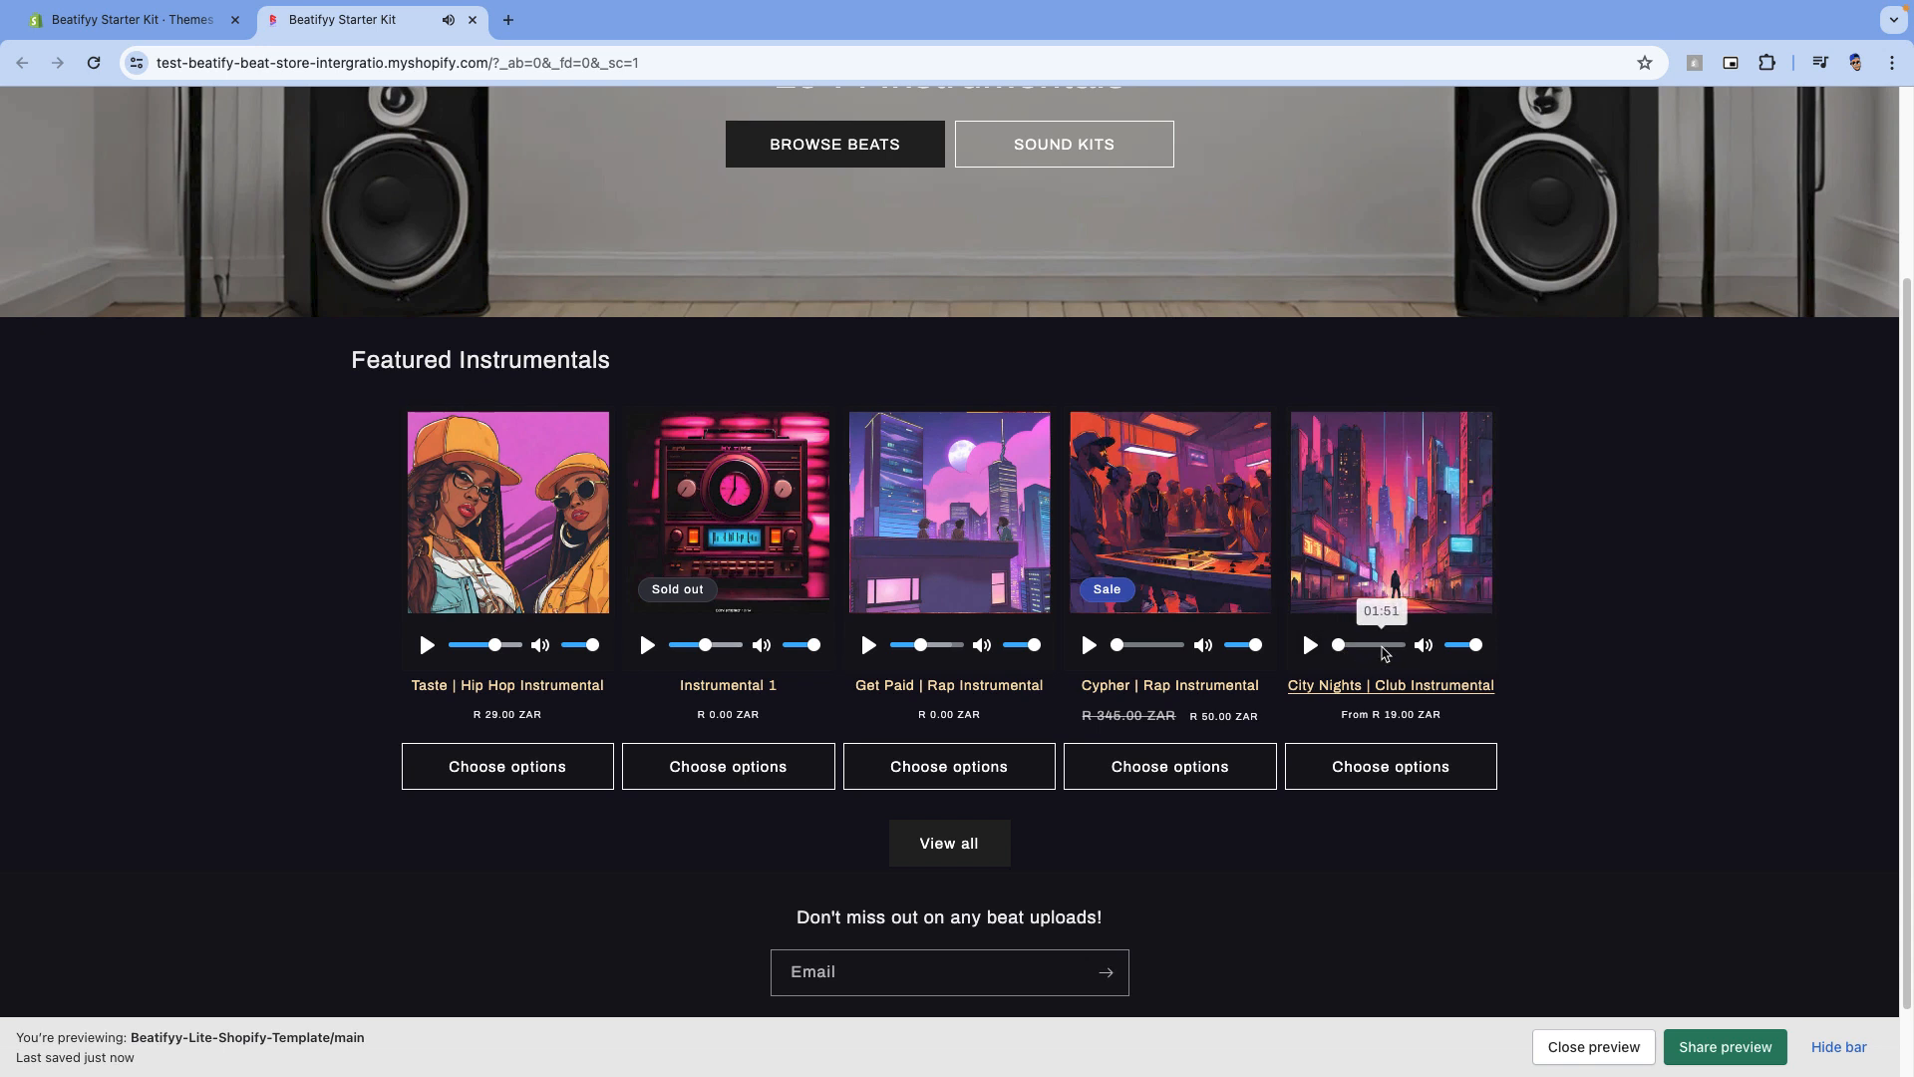
# Open the options and product page of Taste | Hip Hop Instrumental and play its audio from about one minute in
pyautogui.scroll(-1, 460, 531)
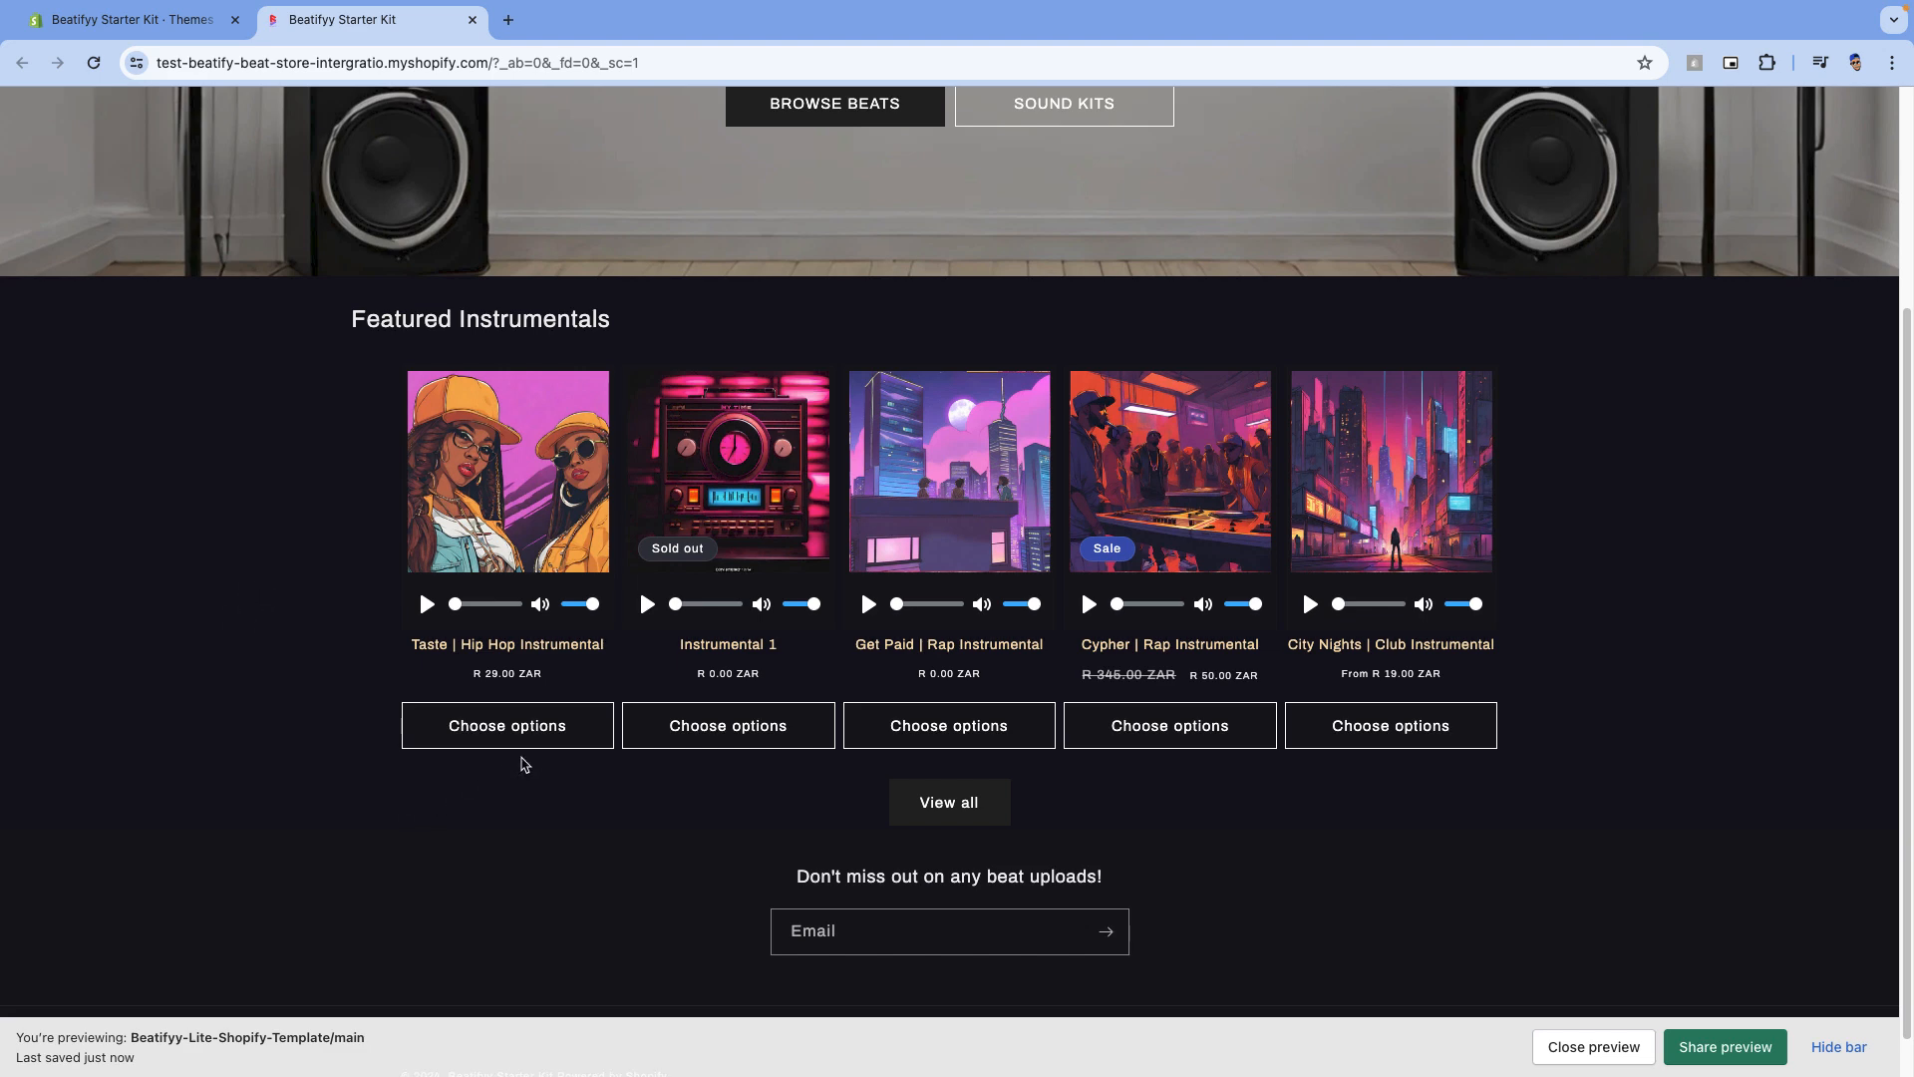
pyautogui.click(525, 726)
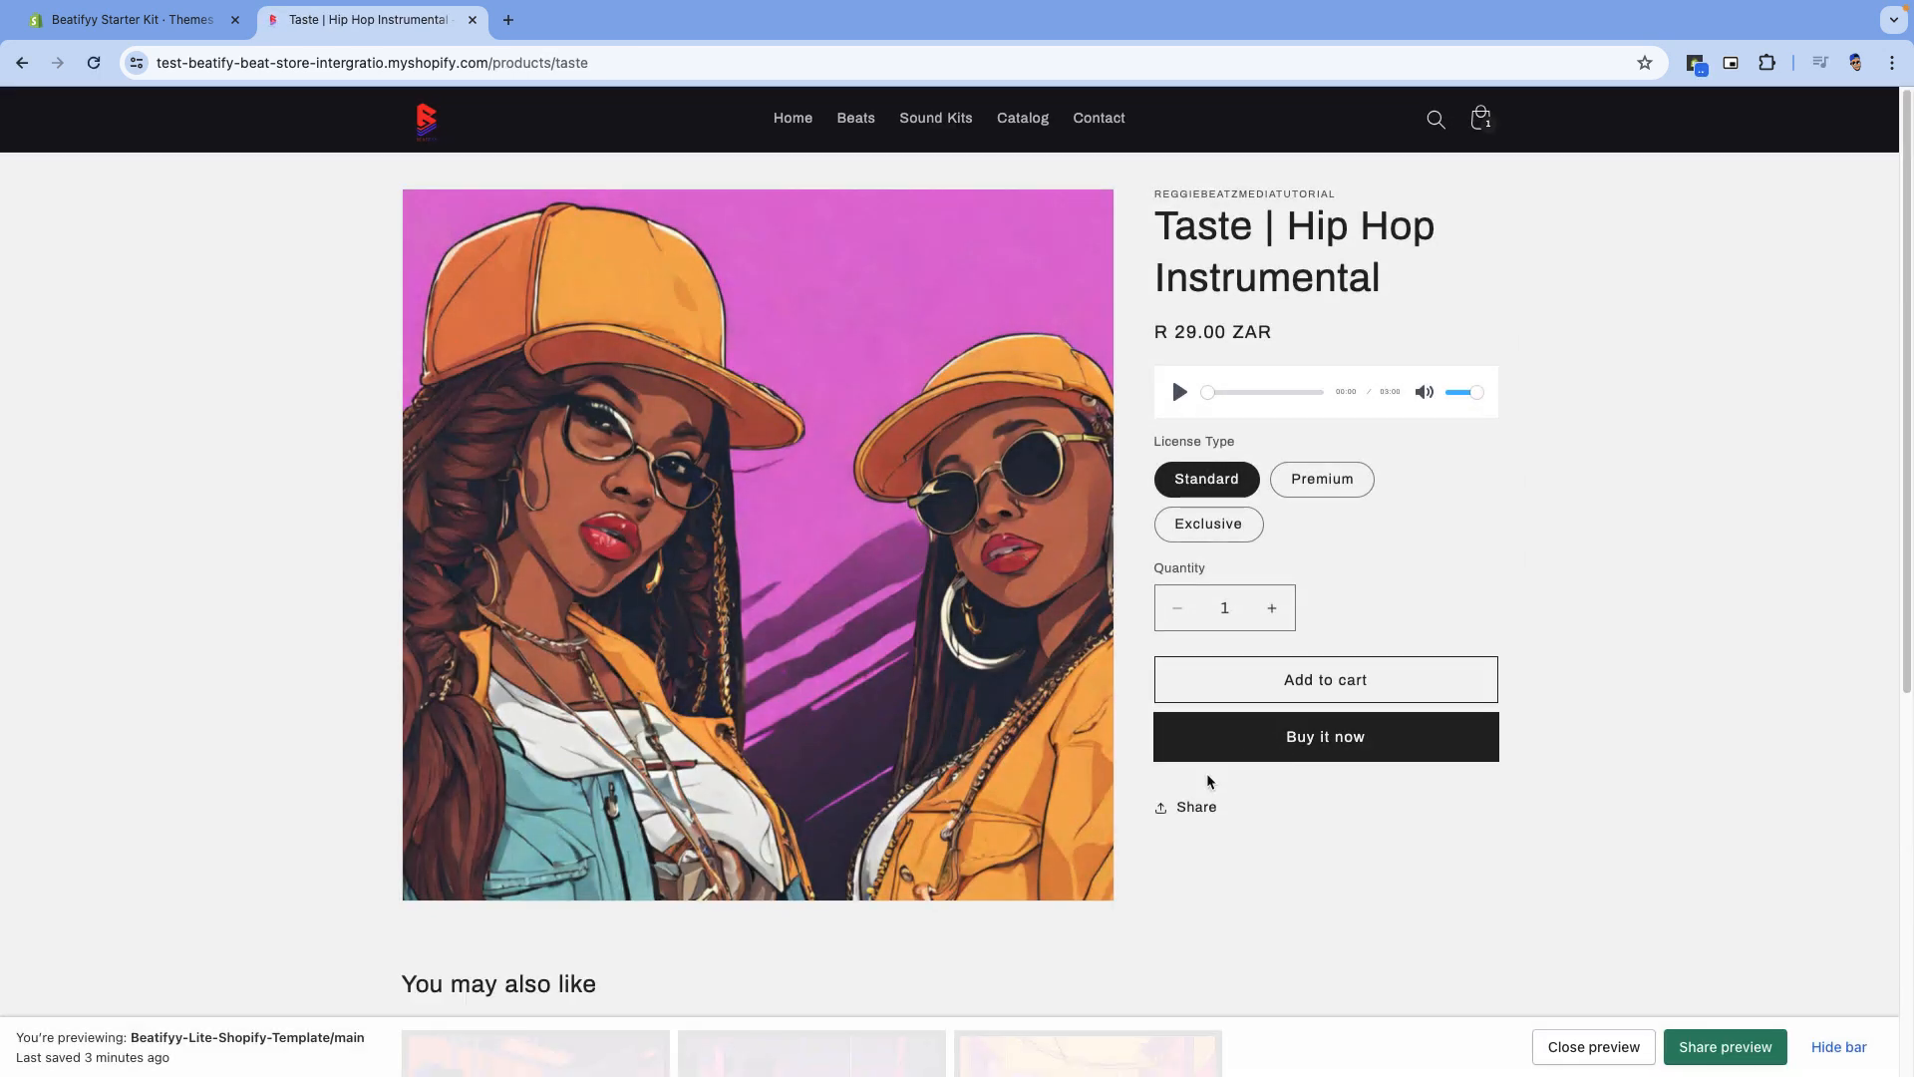
pyautogui.click(1175, 394)
pyautogui.click(1242, 392)
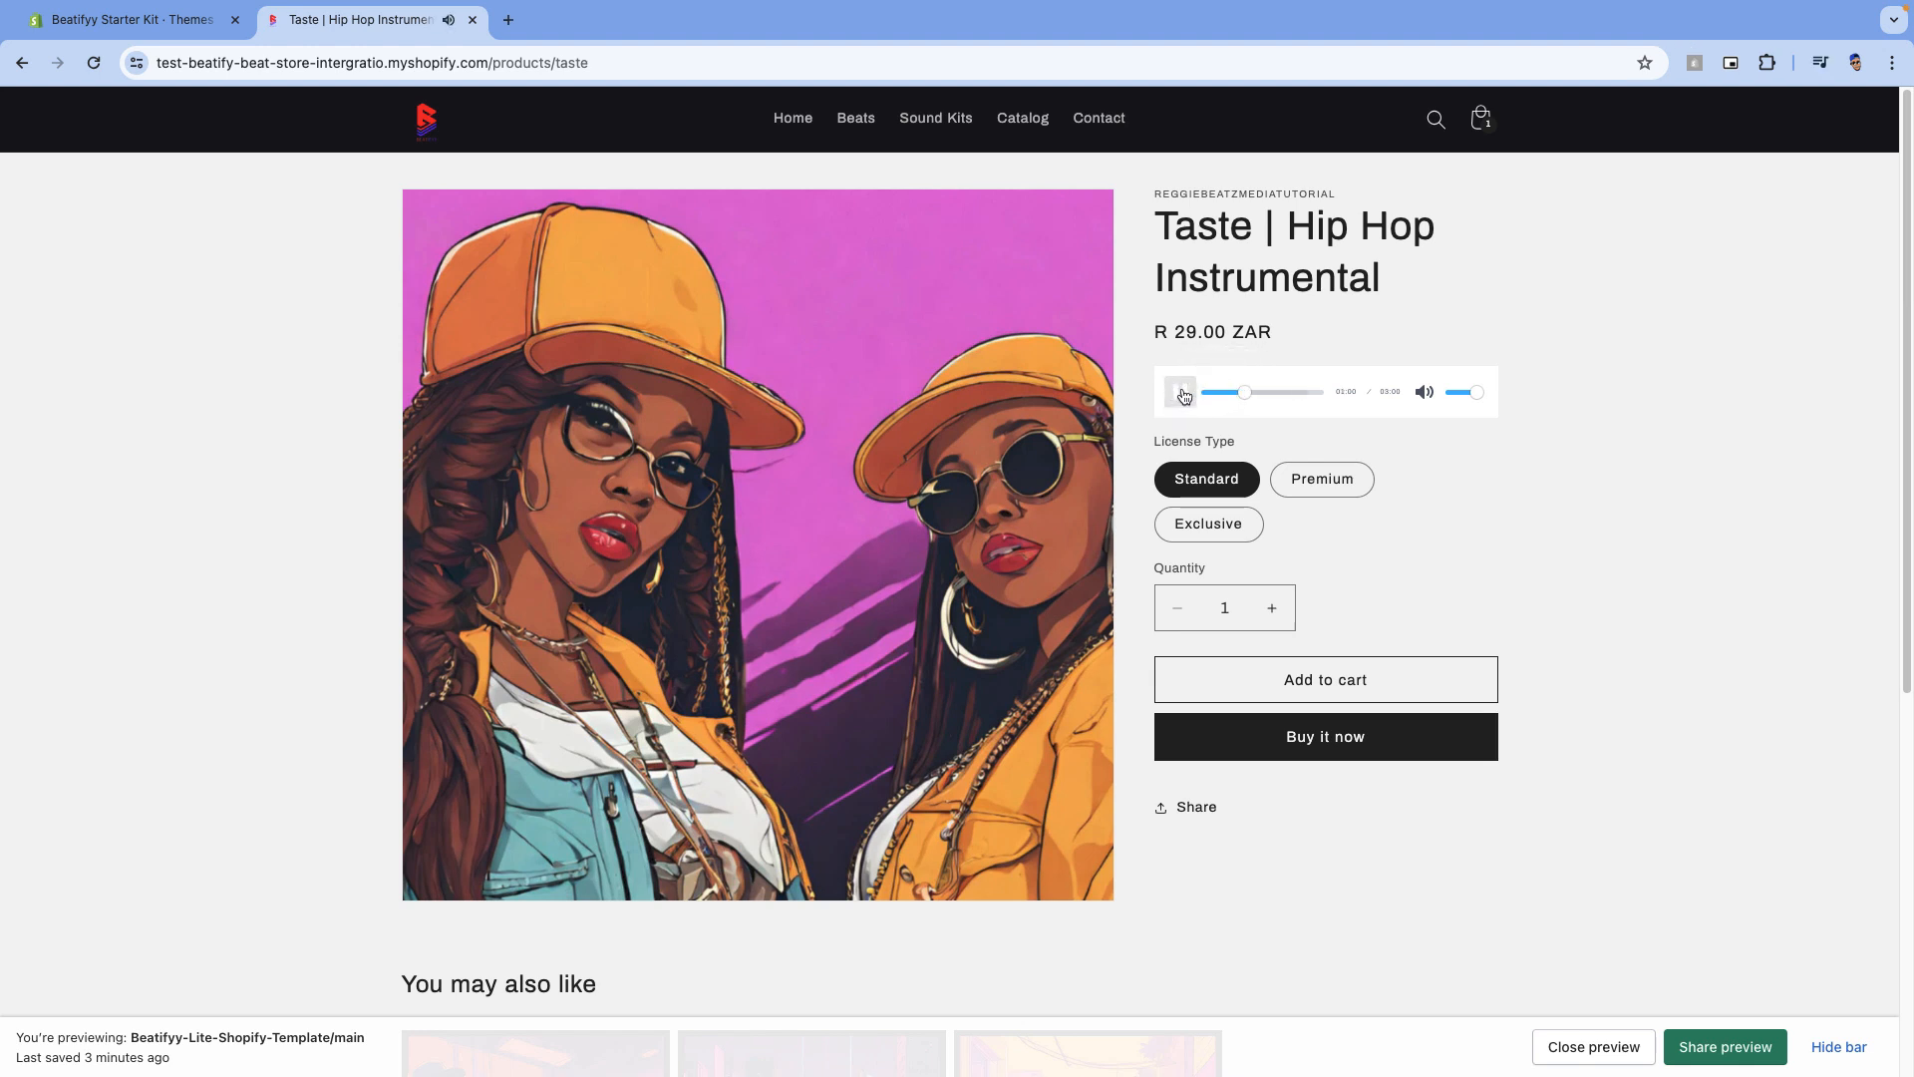
# Choose the Exclusive license for Taste | Hip Hop Instrumental, add it to the cart and view the cart
pyautogui.click(1324, 485)
pyautogui.click(1246, 526)
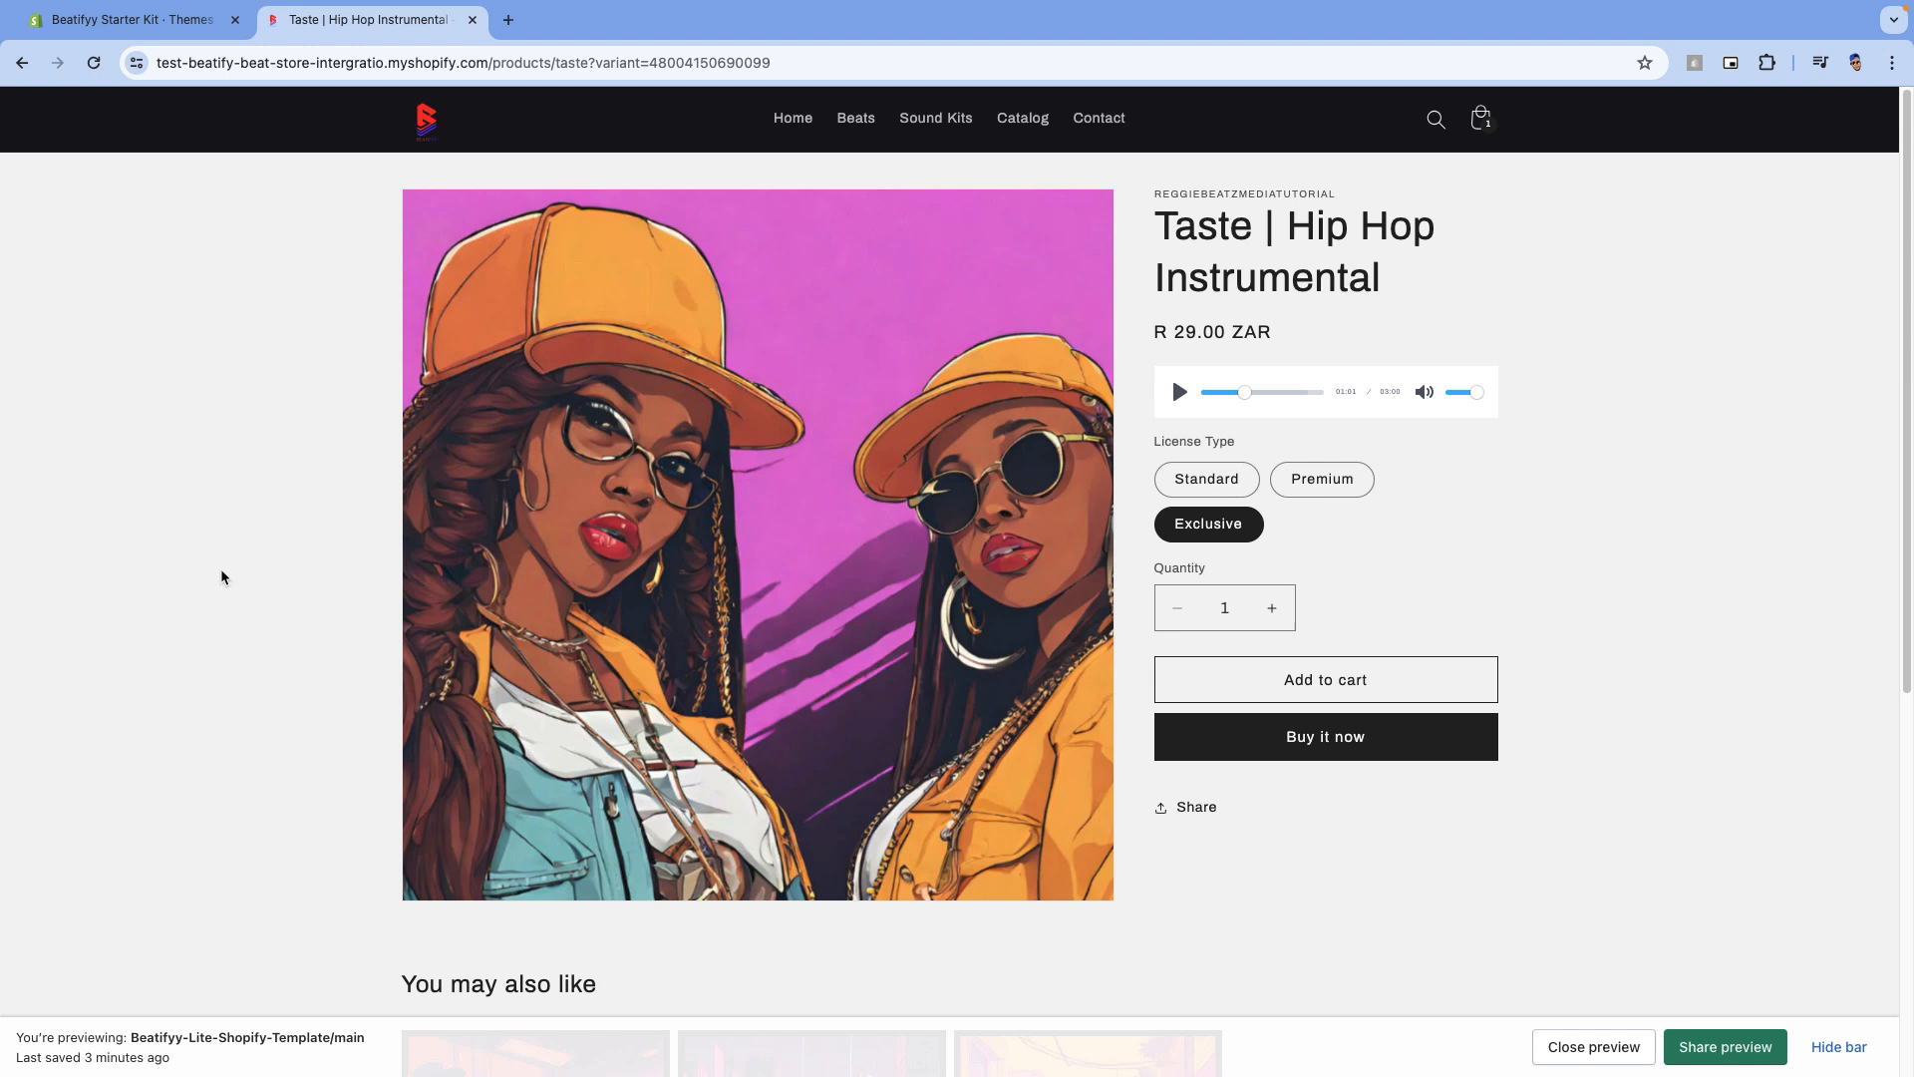
pyautogui.scroll(-1, 1306, 571)
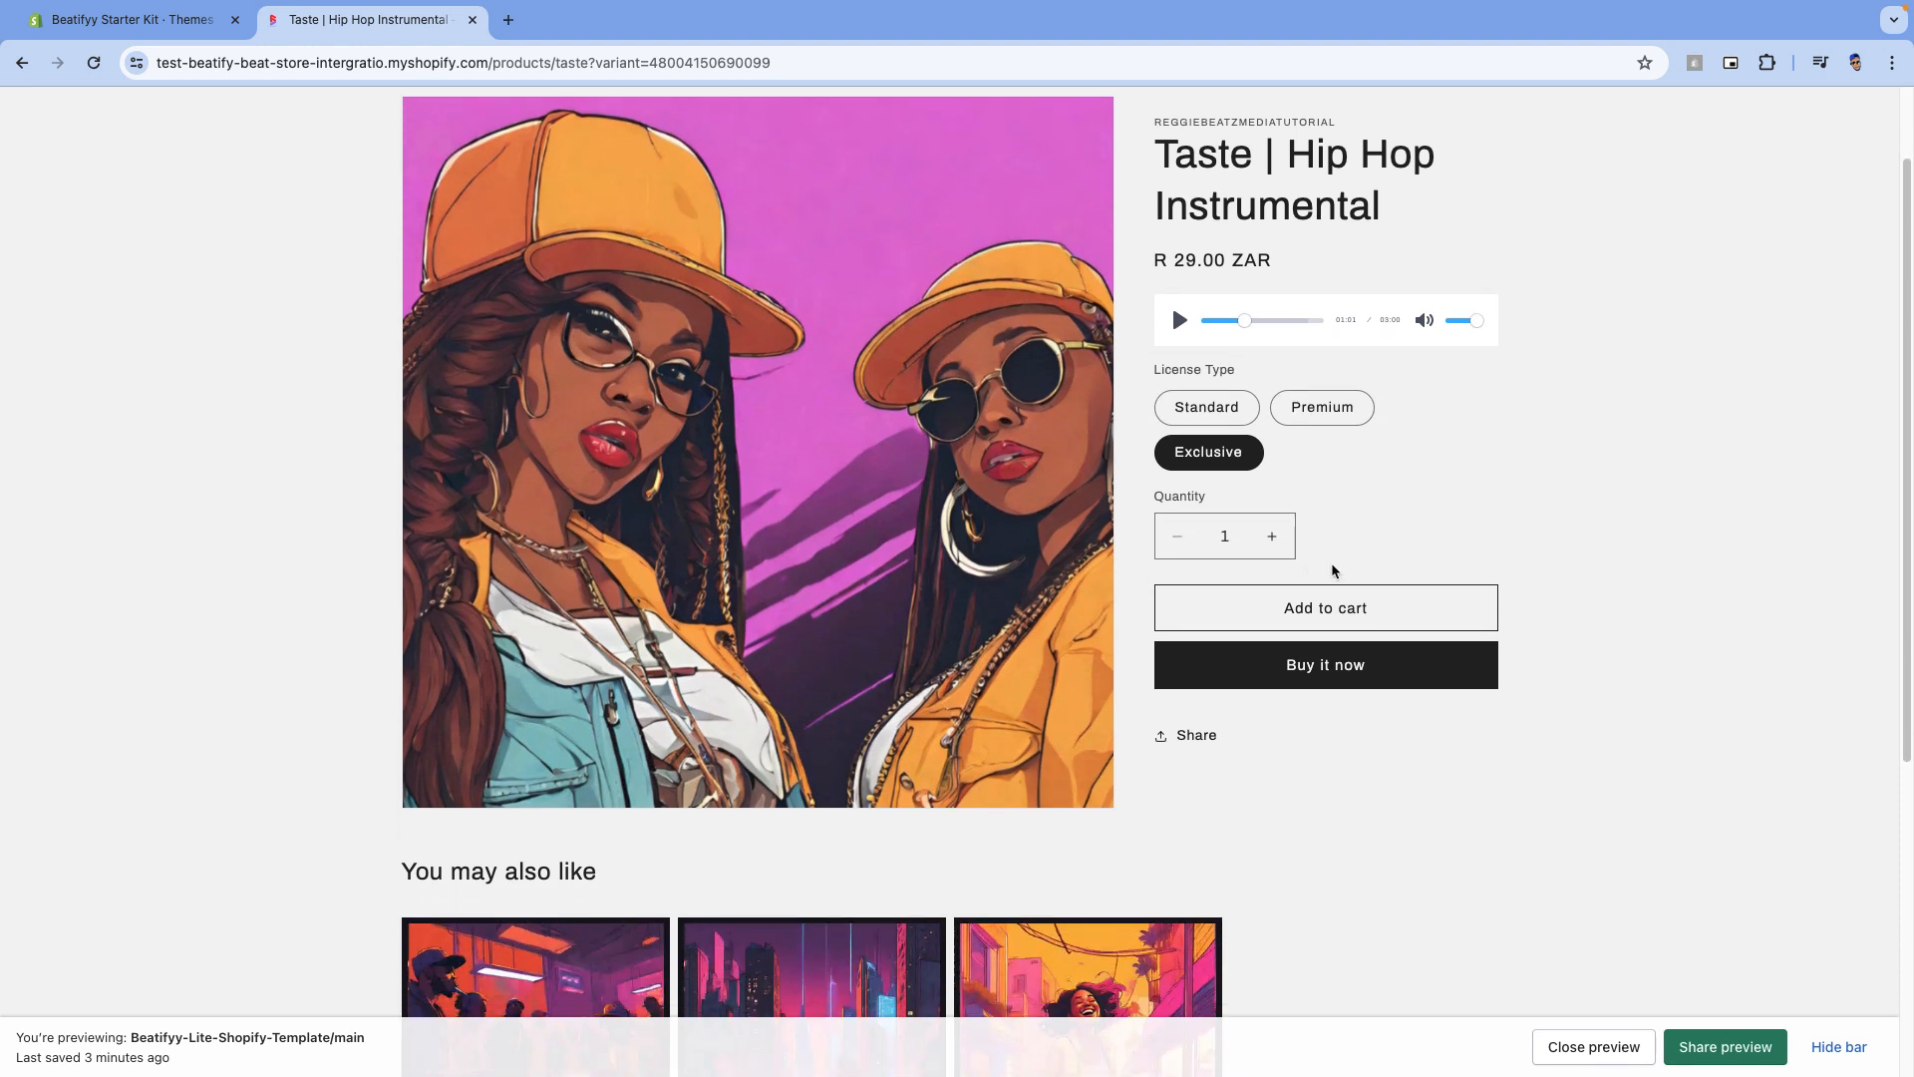
pyautogui.click(1347, 610)
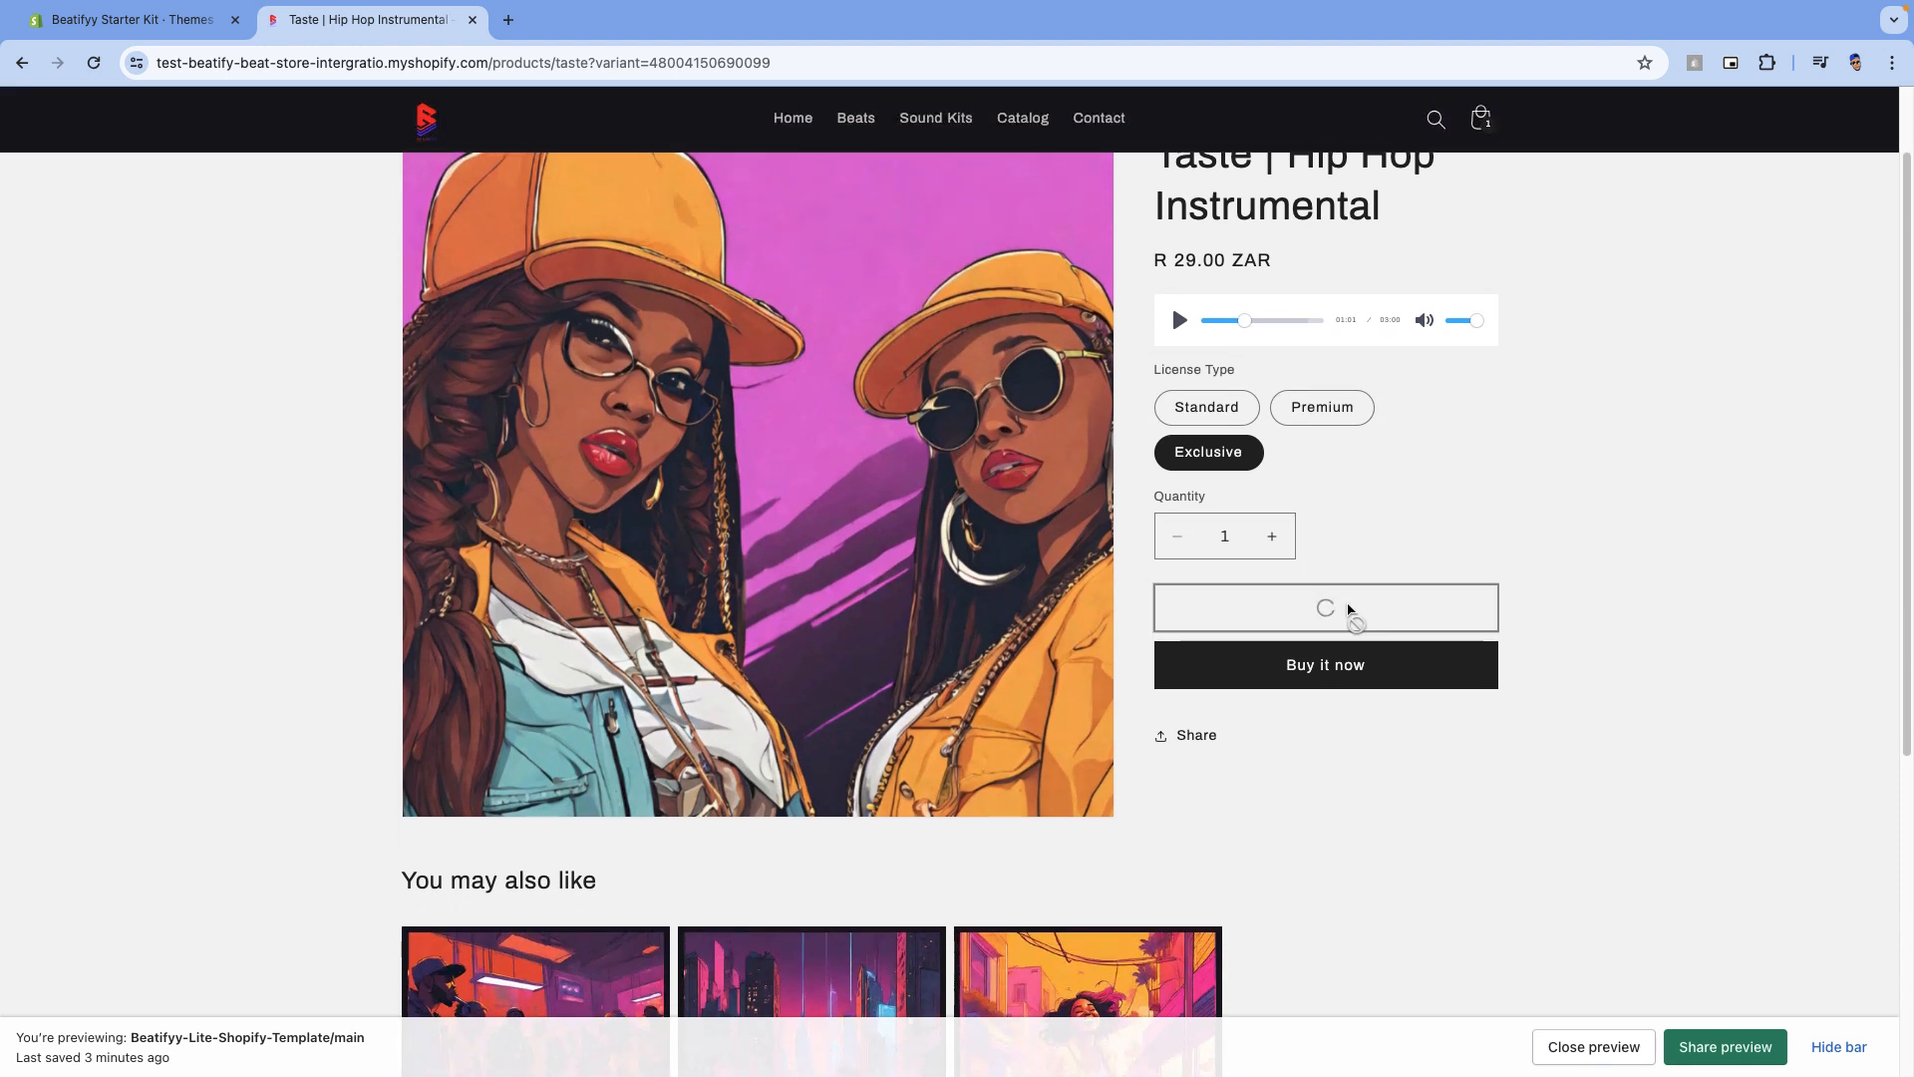
pyautogui.click(1349, 365)
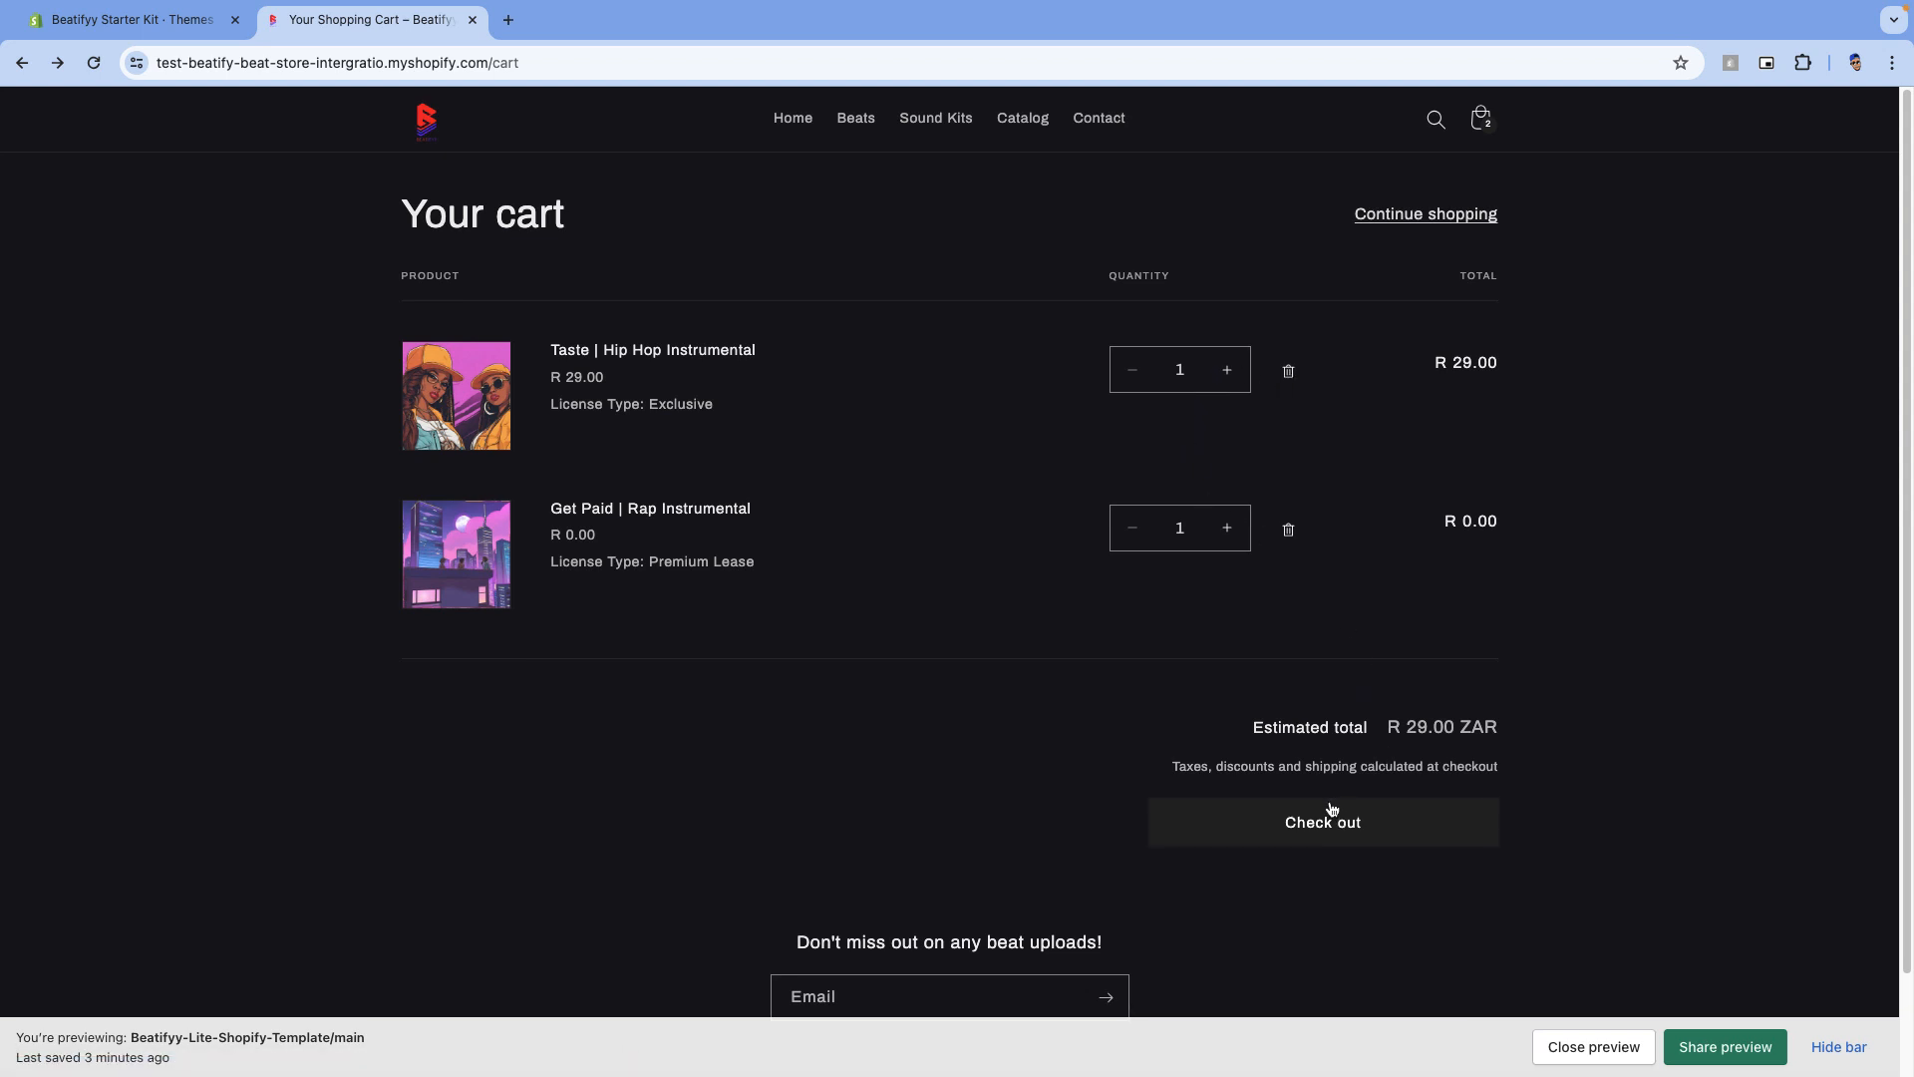
# View the Sound Kits collection and return to the store's home page
pyautogui.click(915, 124)
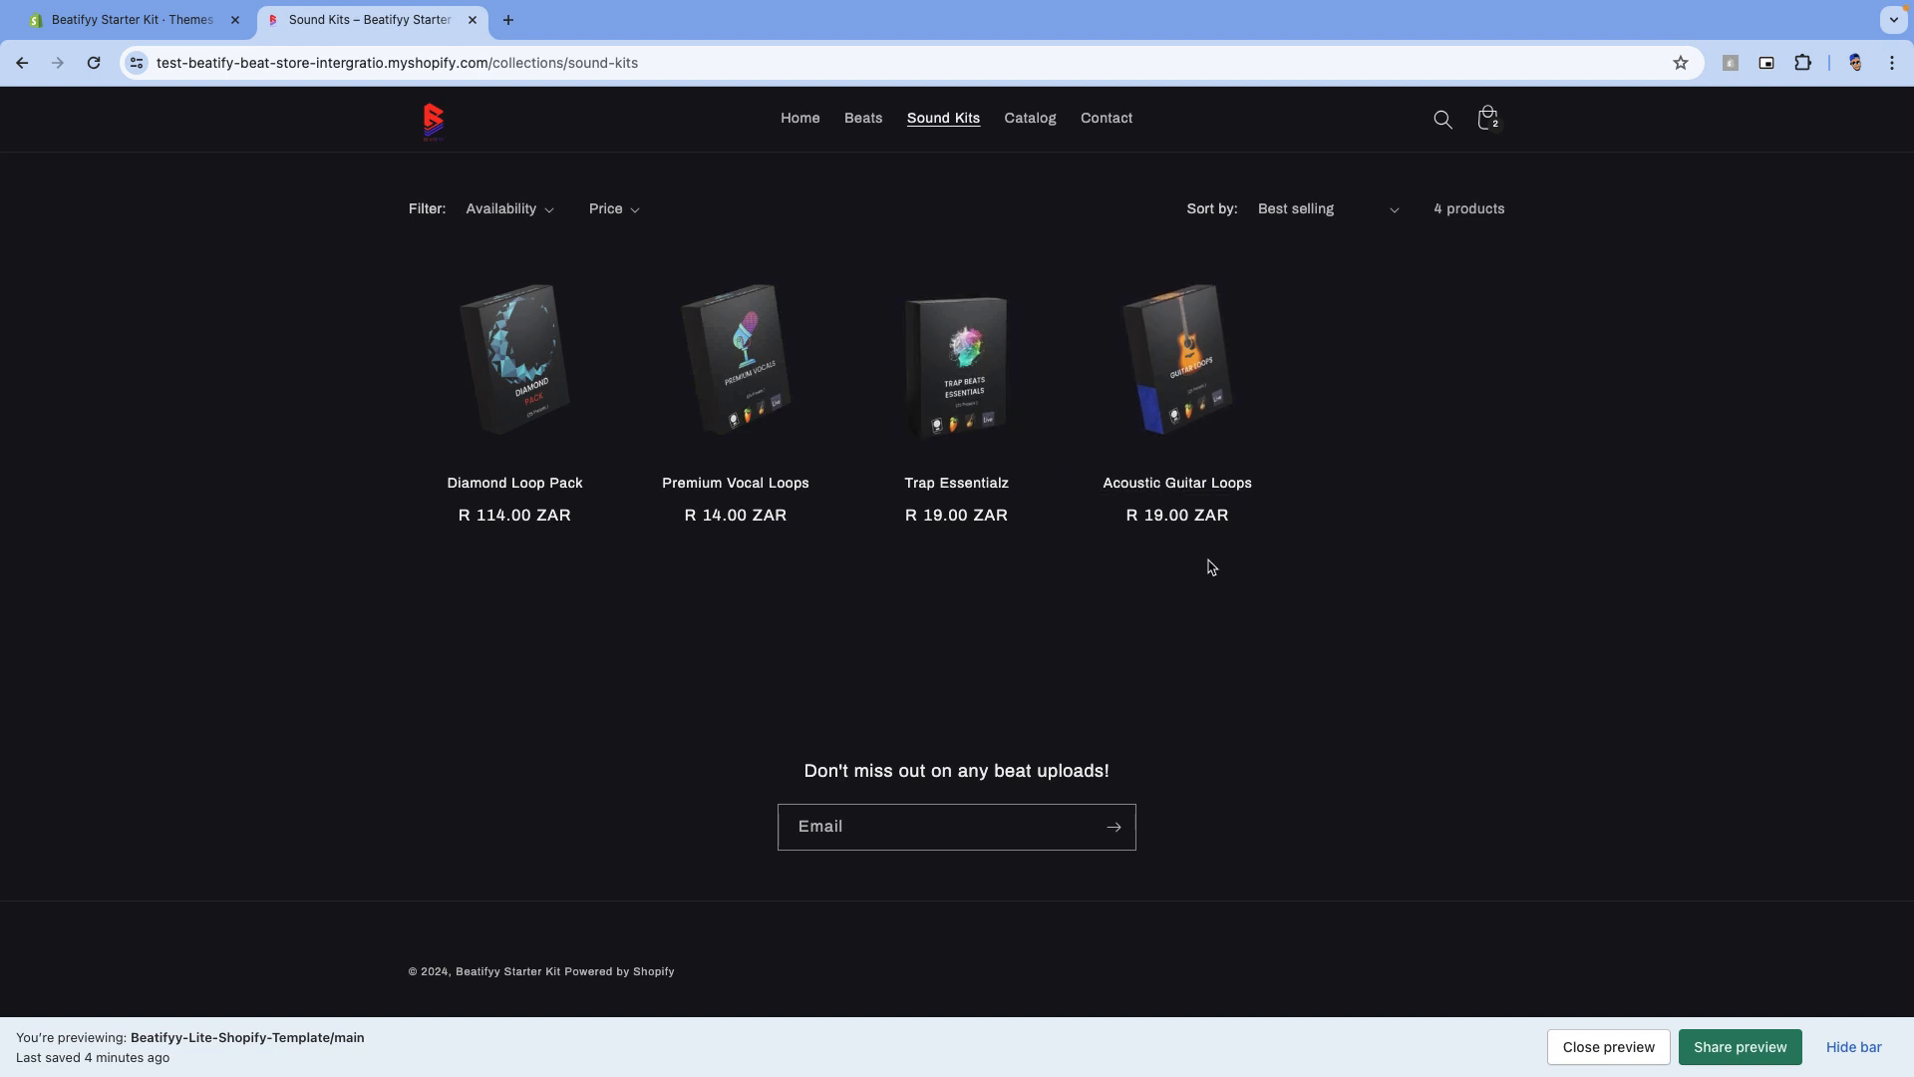
pyautogui.click(802, 119)
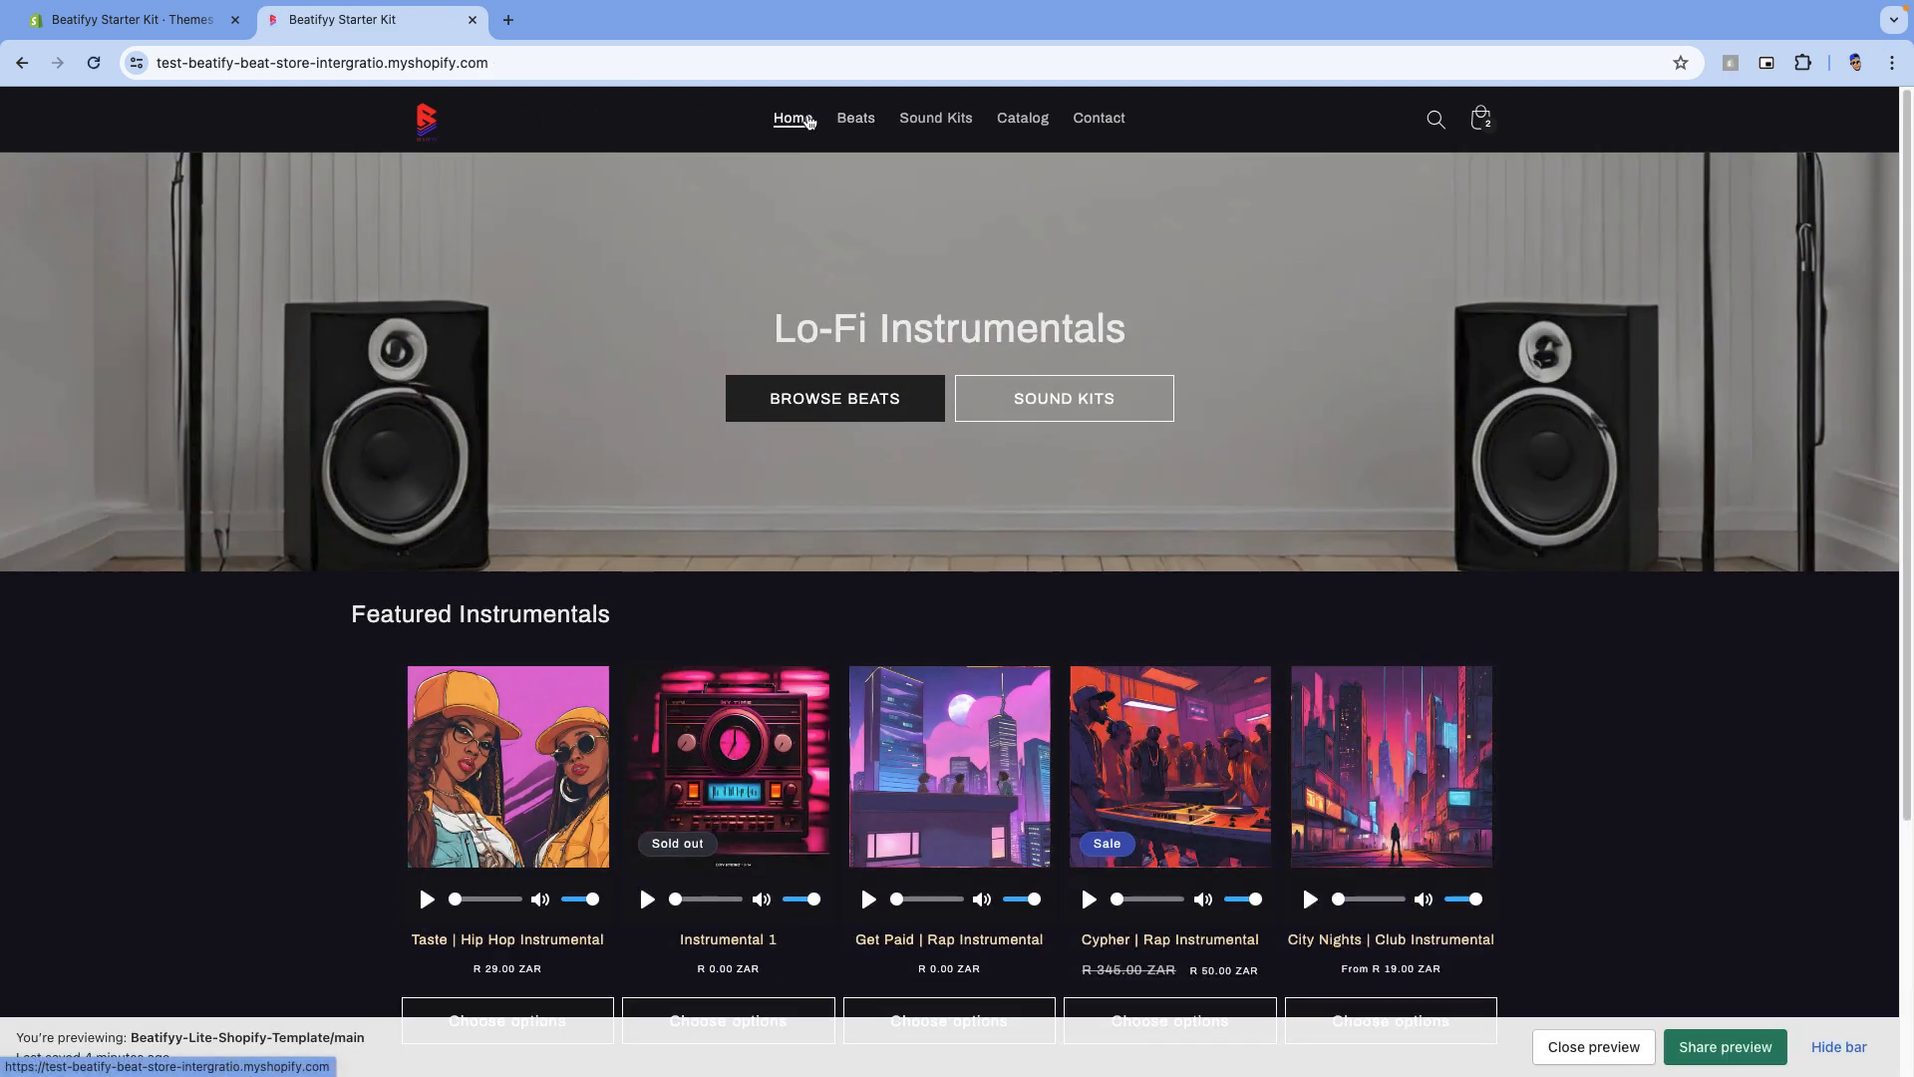
# Open the Shopify admin in a new browser tab and start customizing the Beatifyy-Lite-Shopify-Template/main theme from the Online Store
pyautogui.click(510, 22)
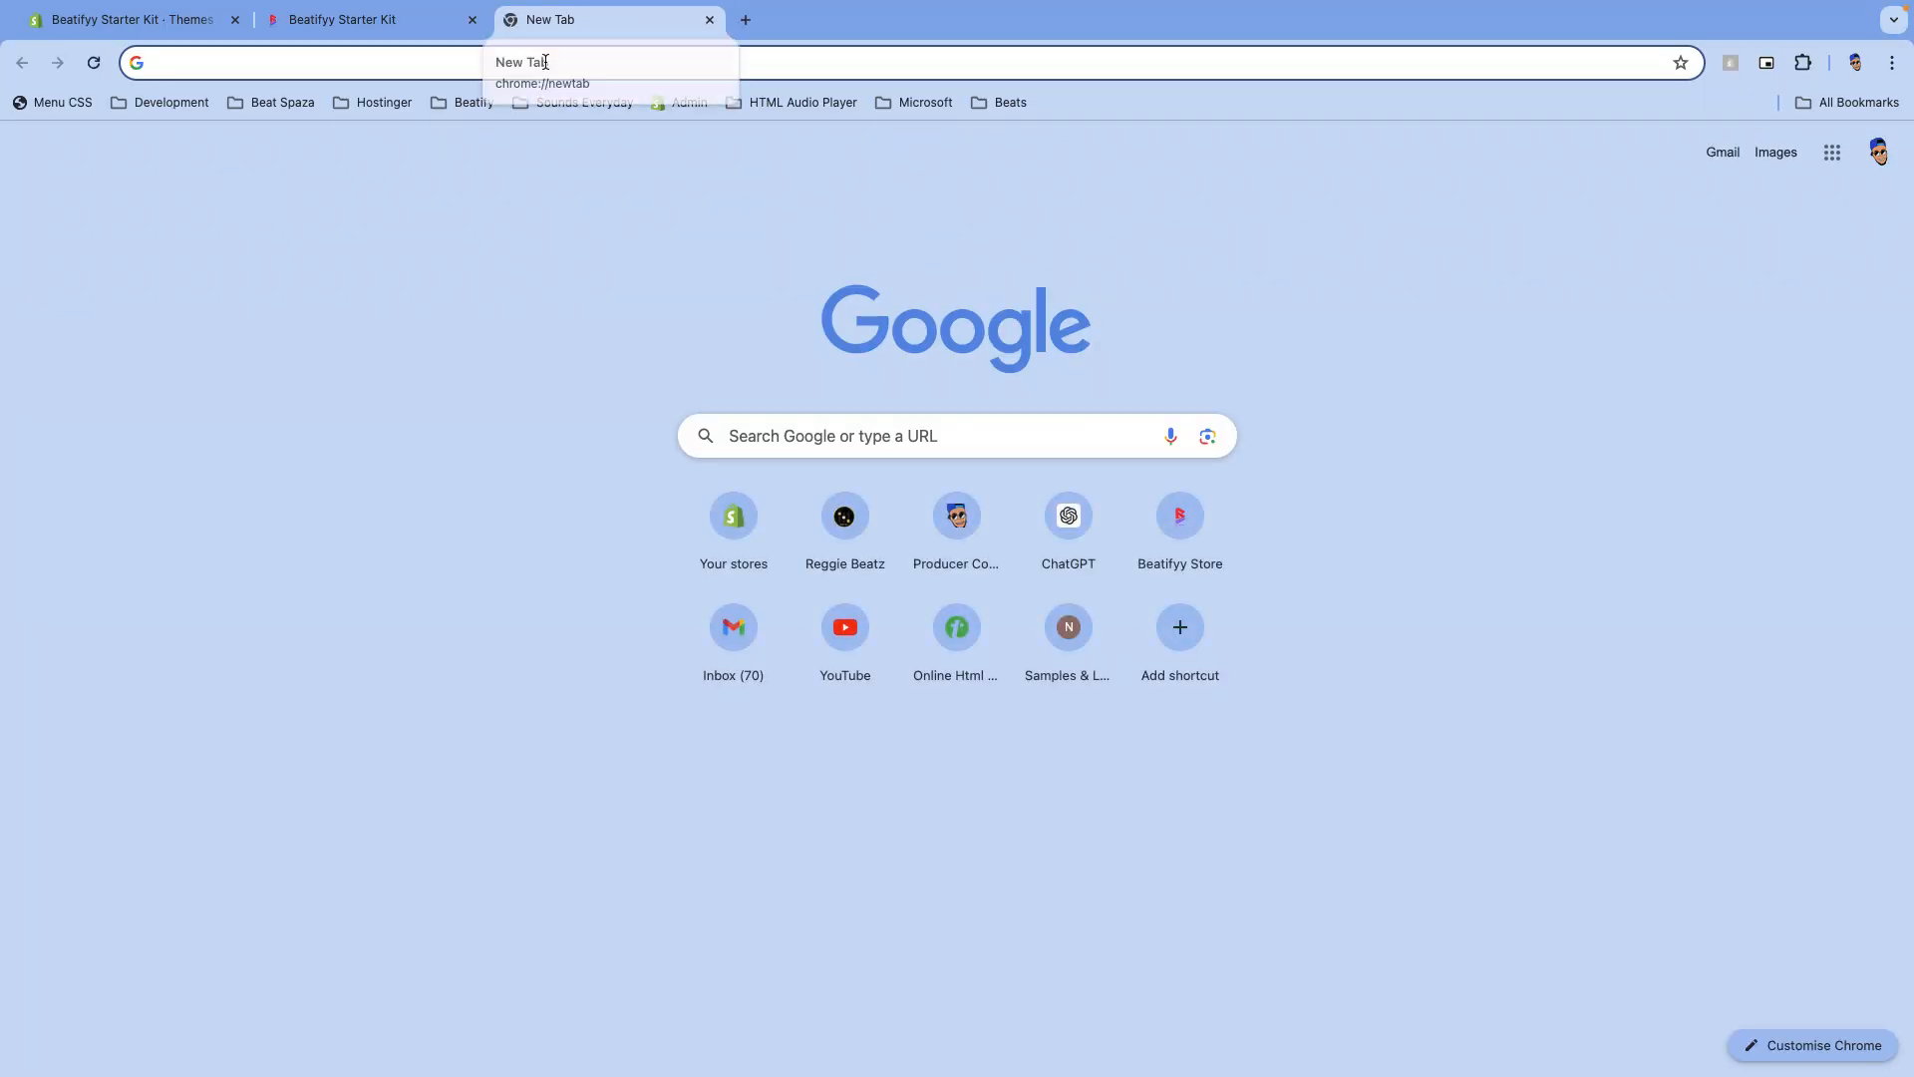
pyautogui.click(671, 104)
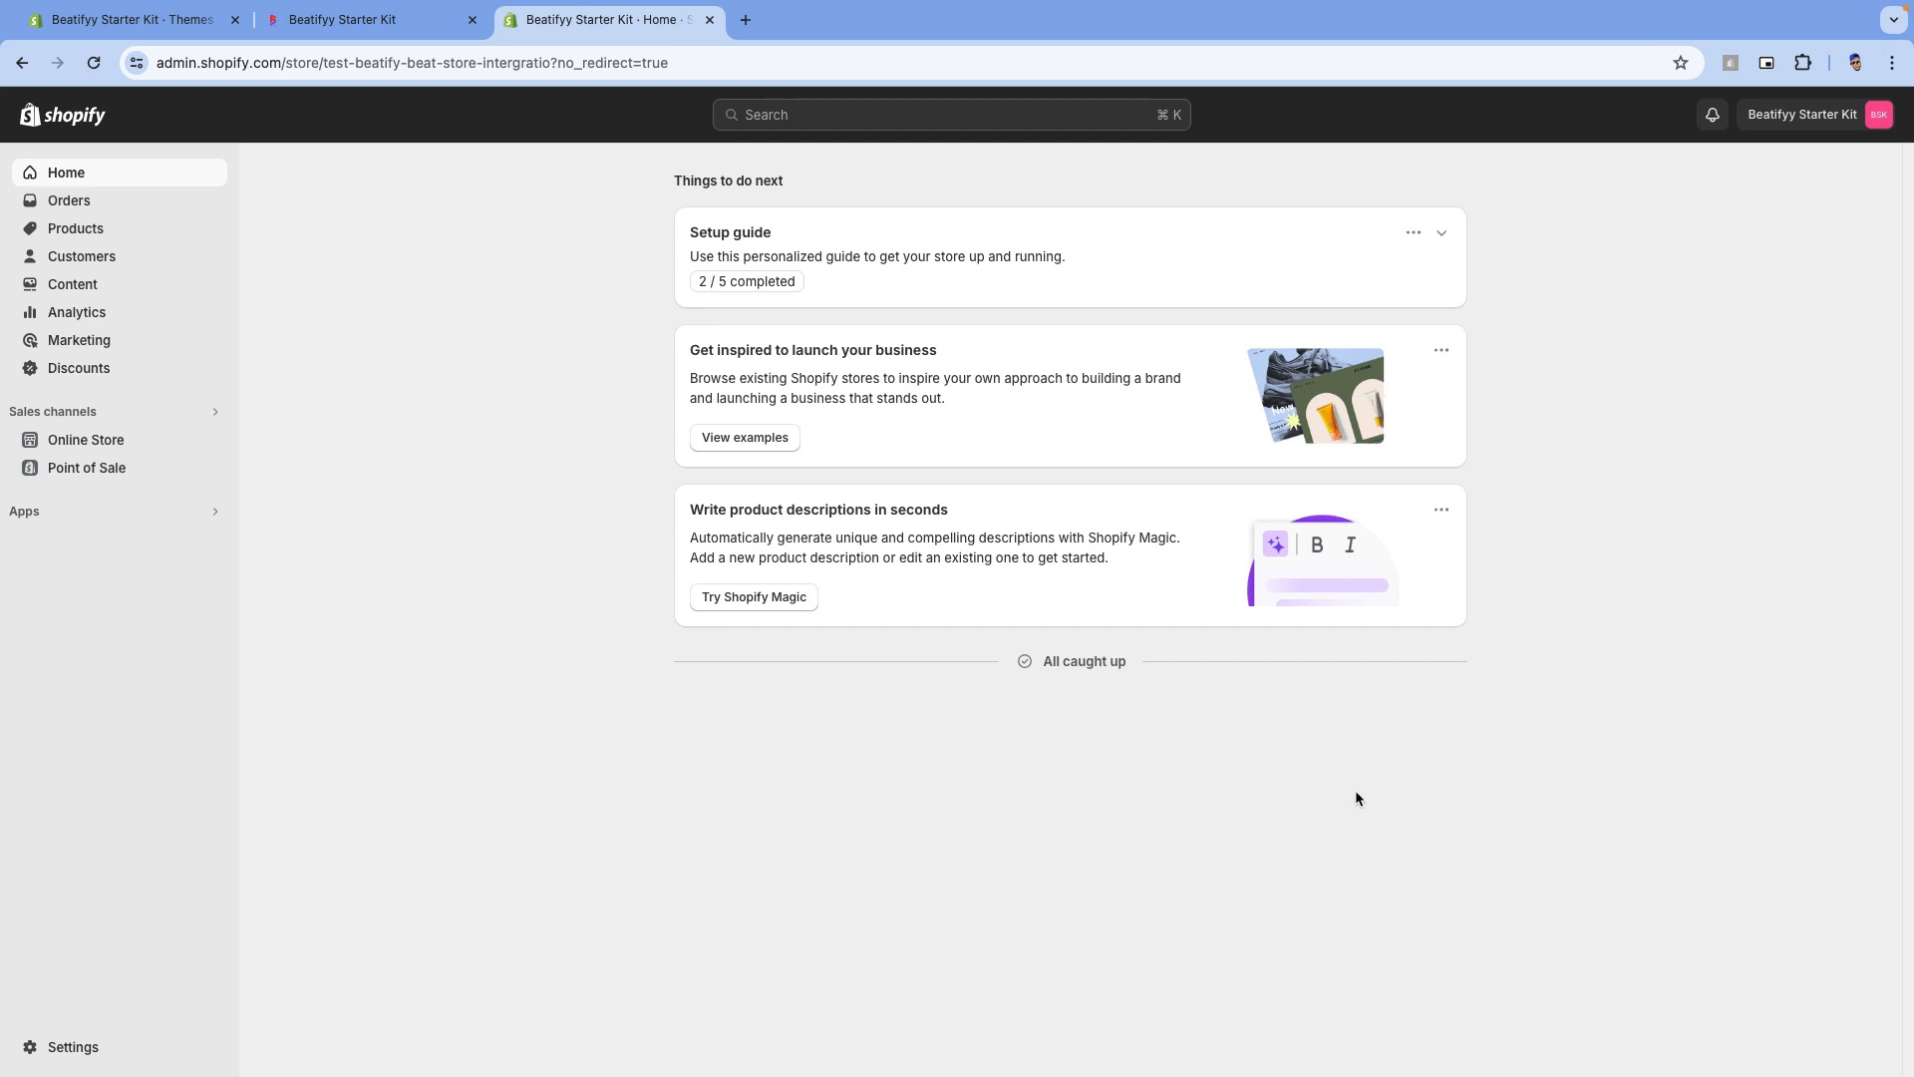
pyautogui.click(72, 442)
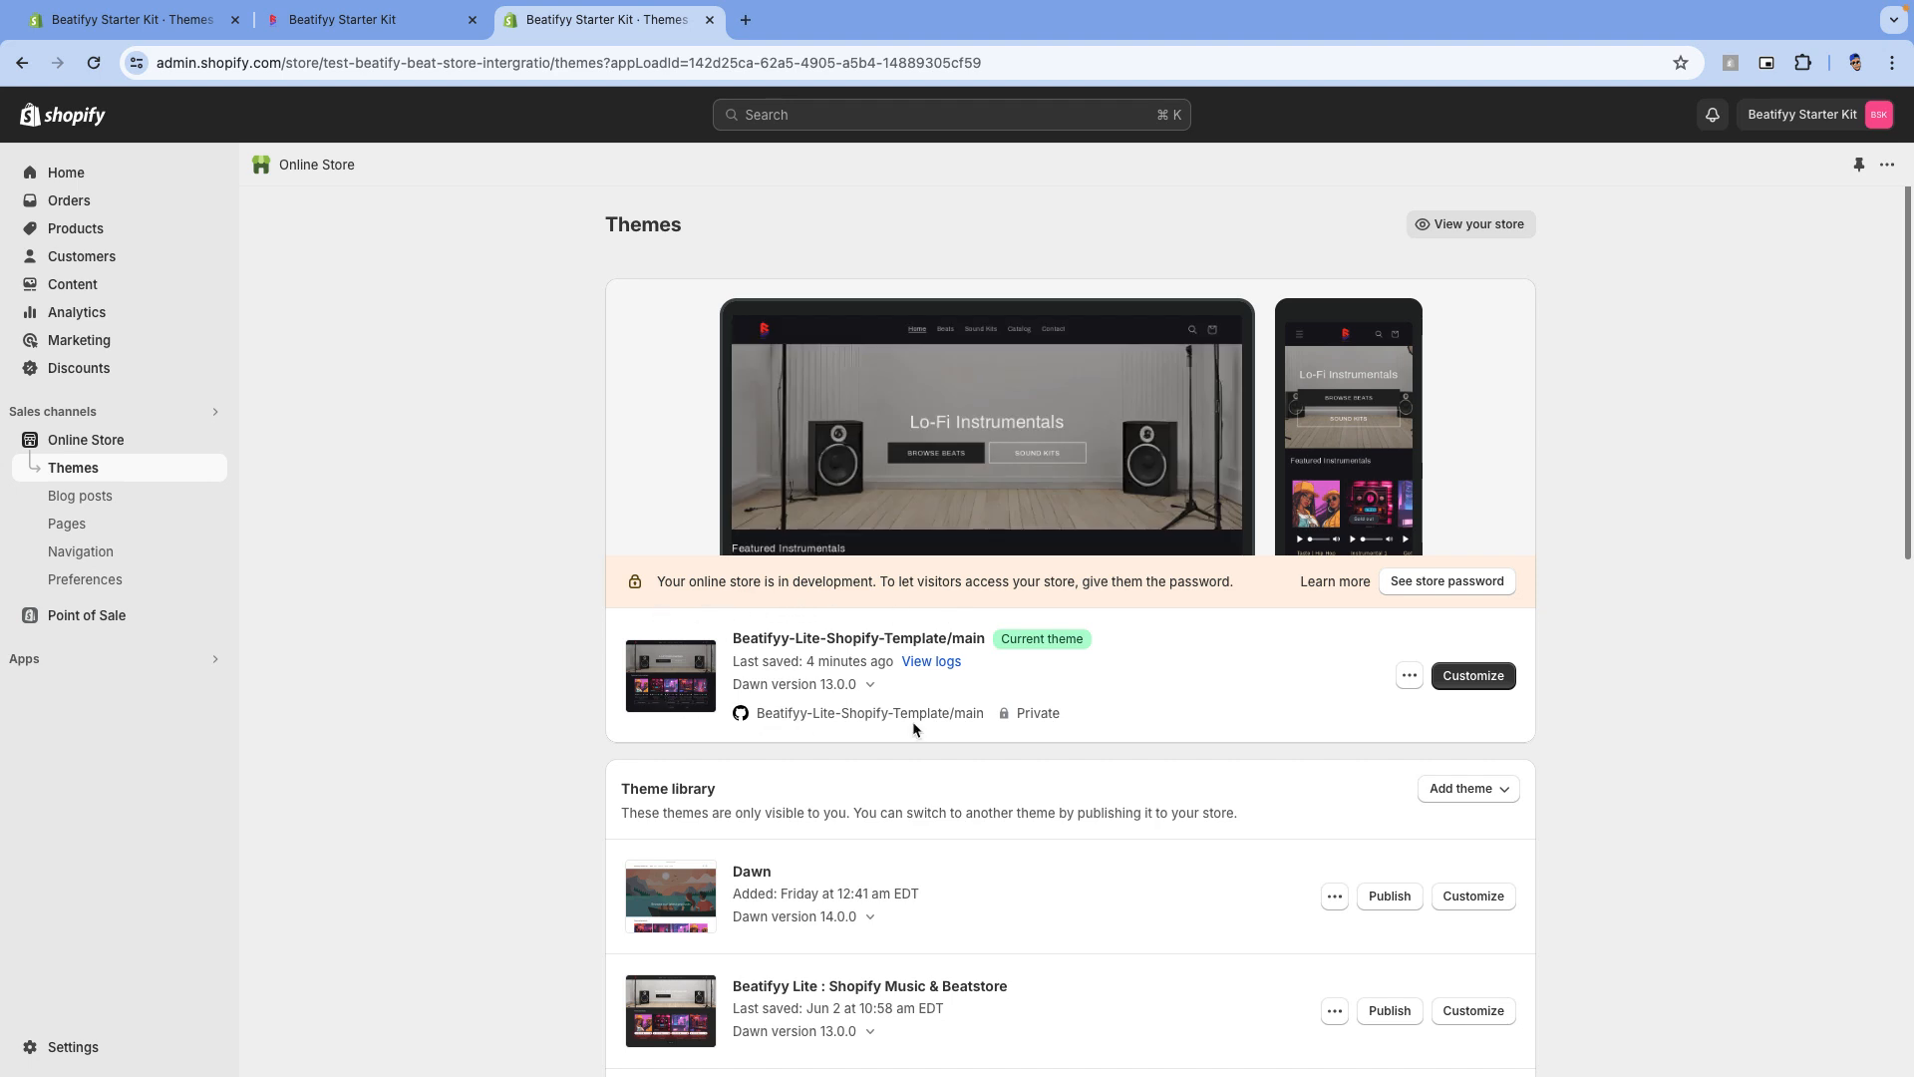
pyautogui.click(1473, 675)
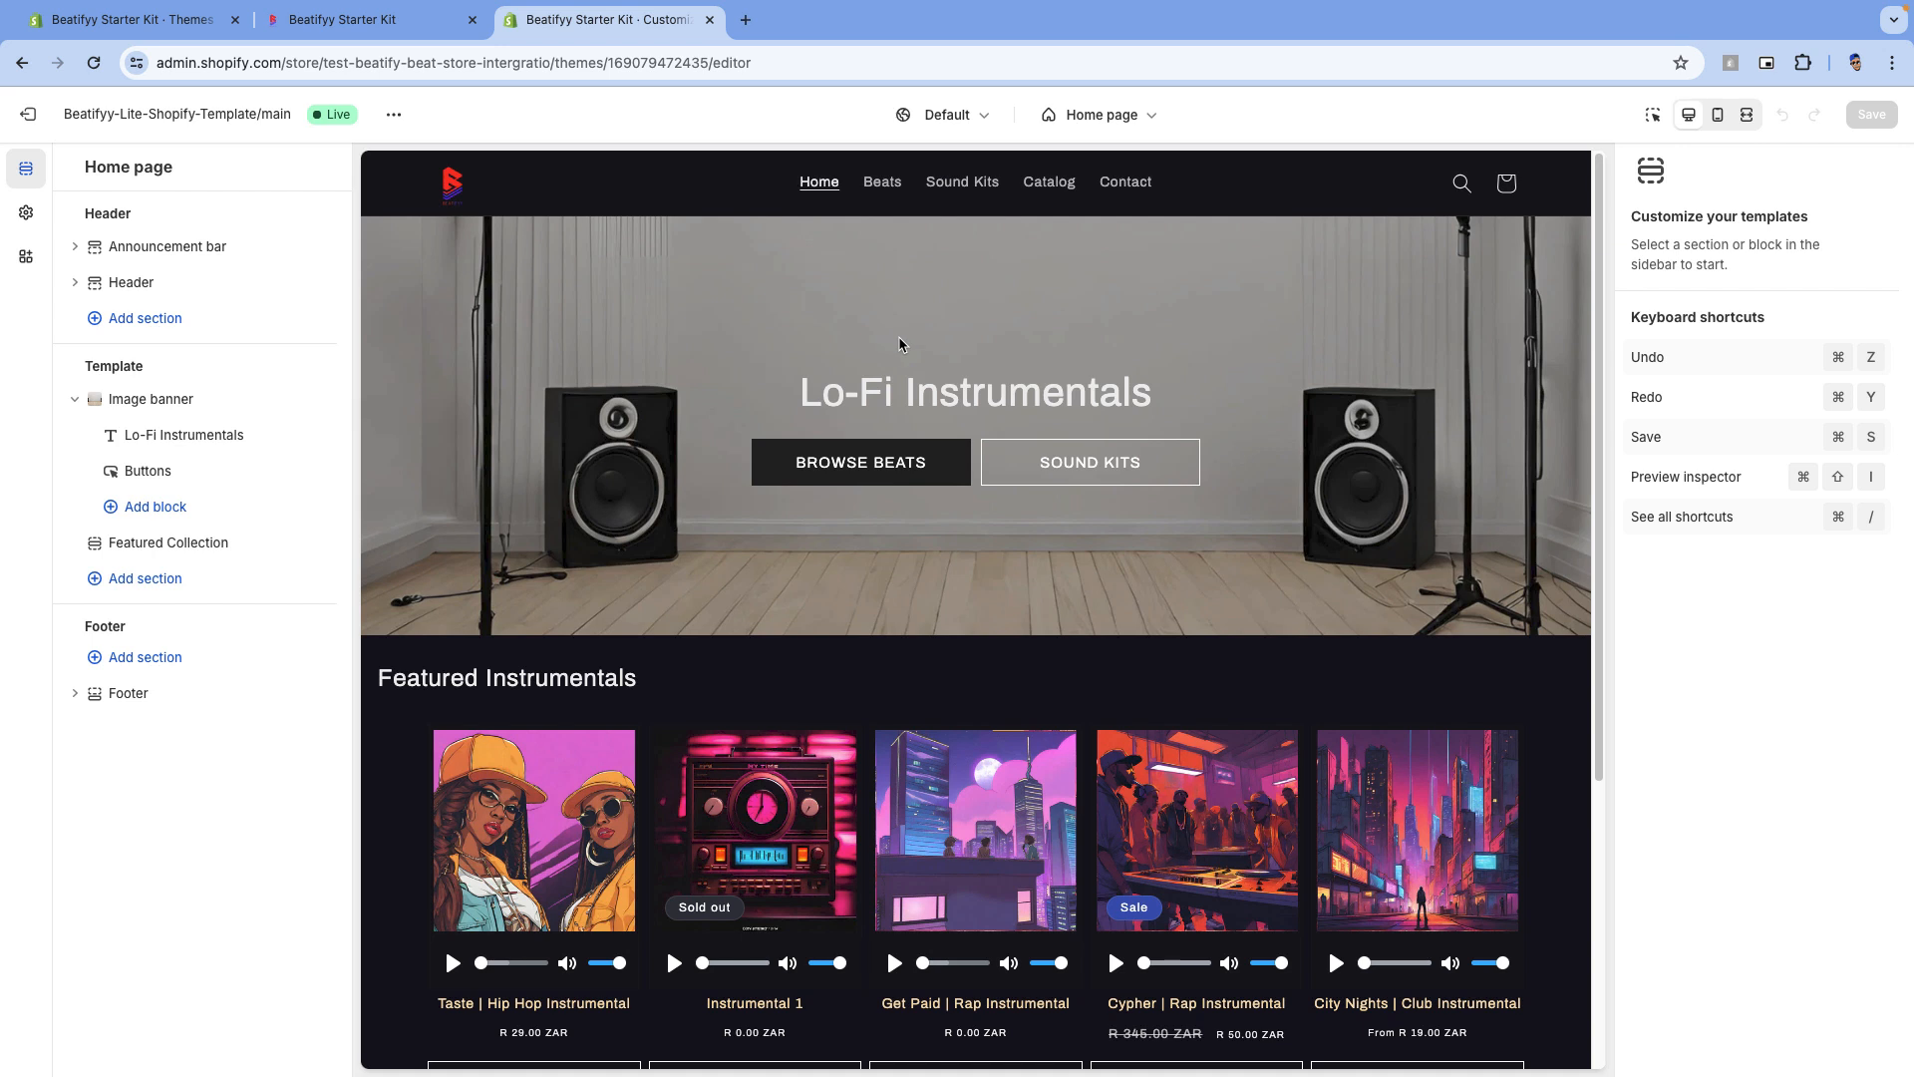
# Look over the home page preview and open the settings of the Featured Collection section
pyautogui.scroll(-1, 898, 482)
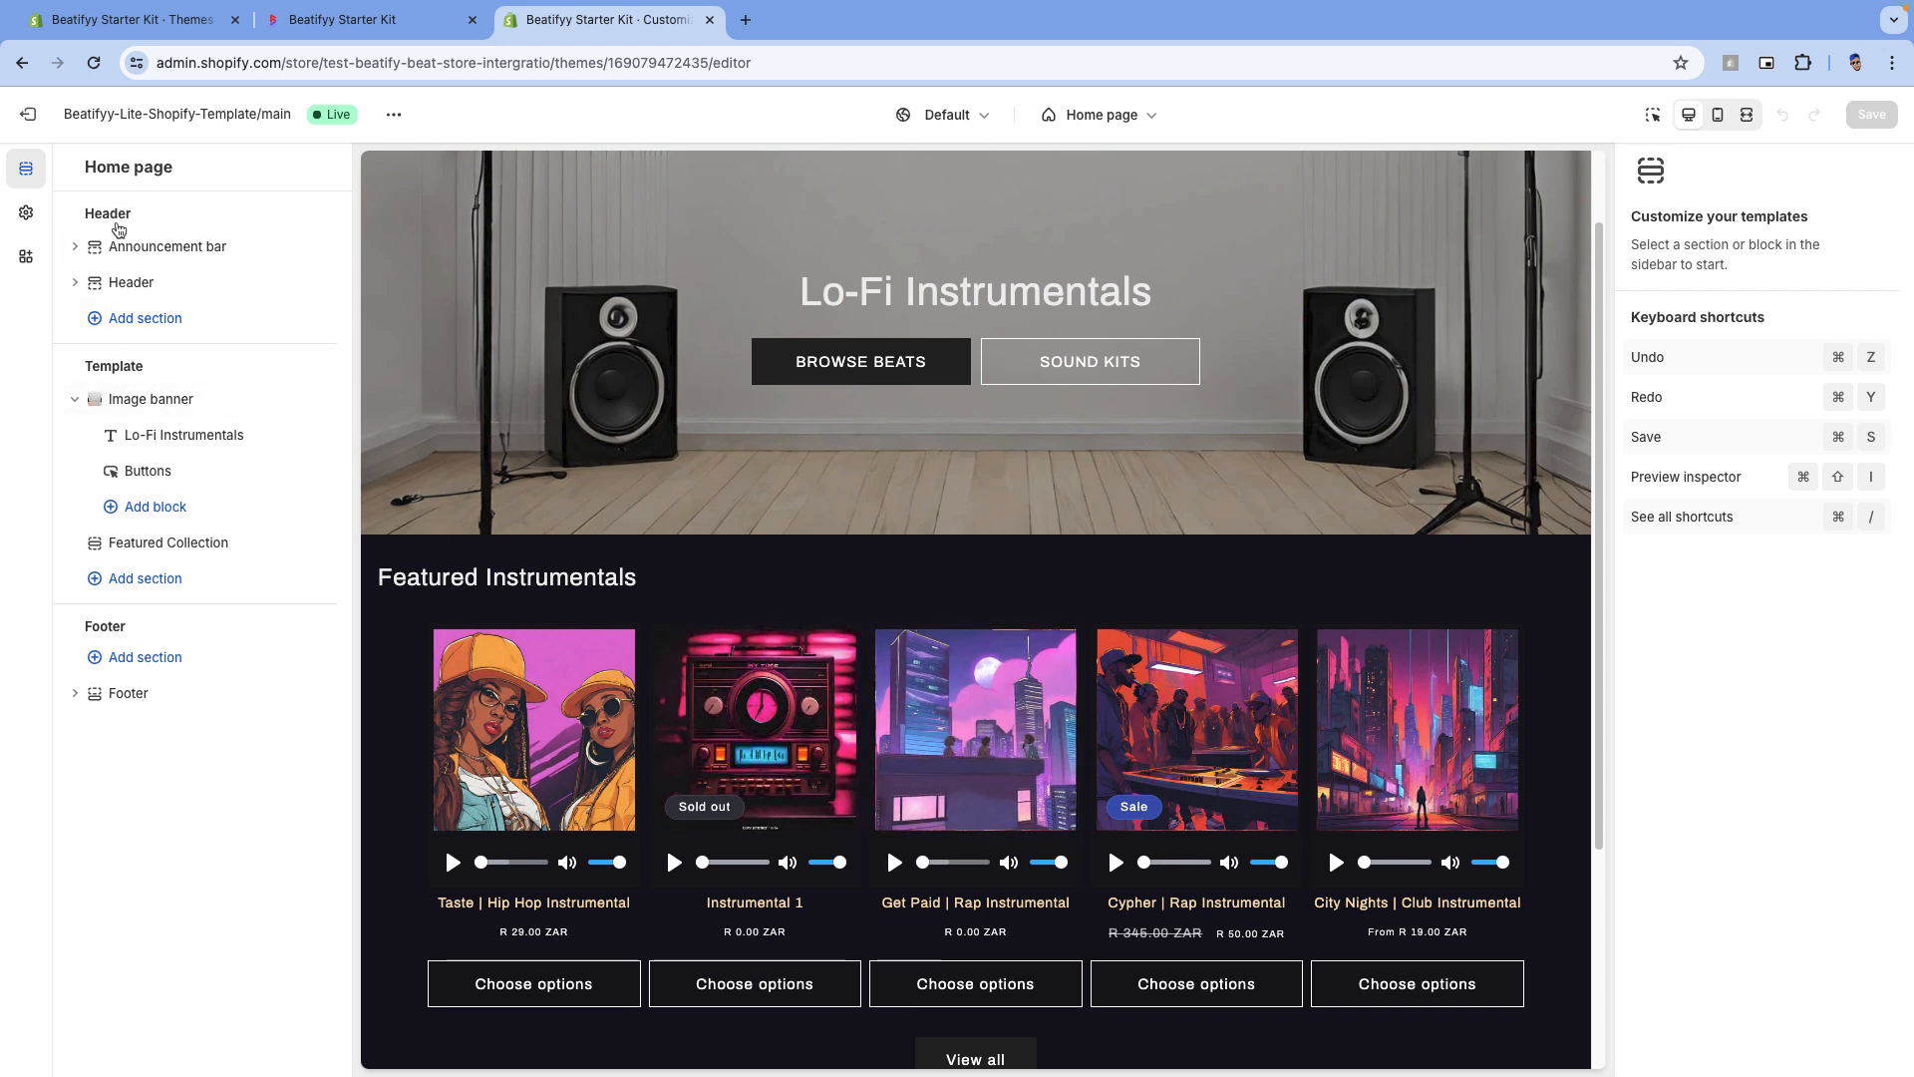
pyautogui.scroll(1, 1047, 433)
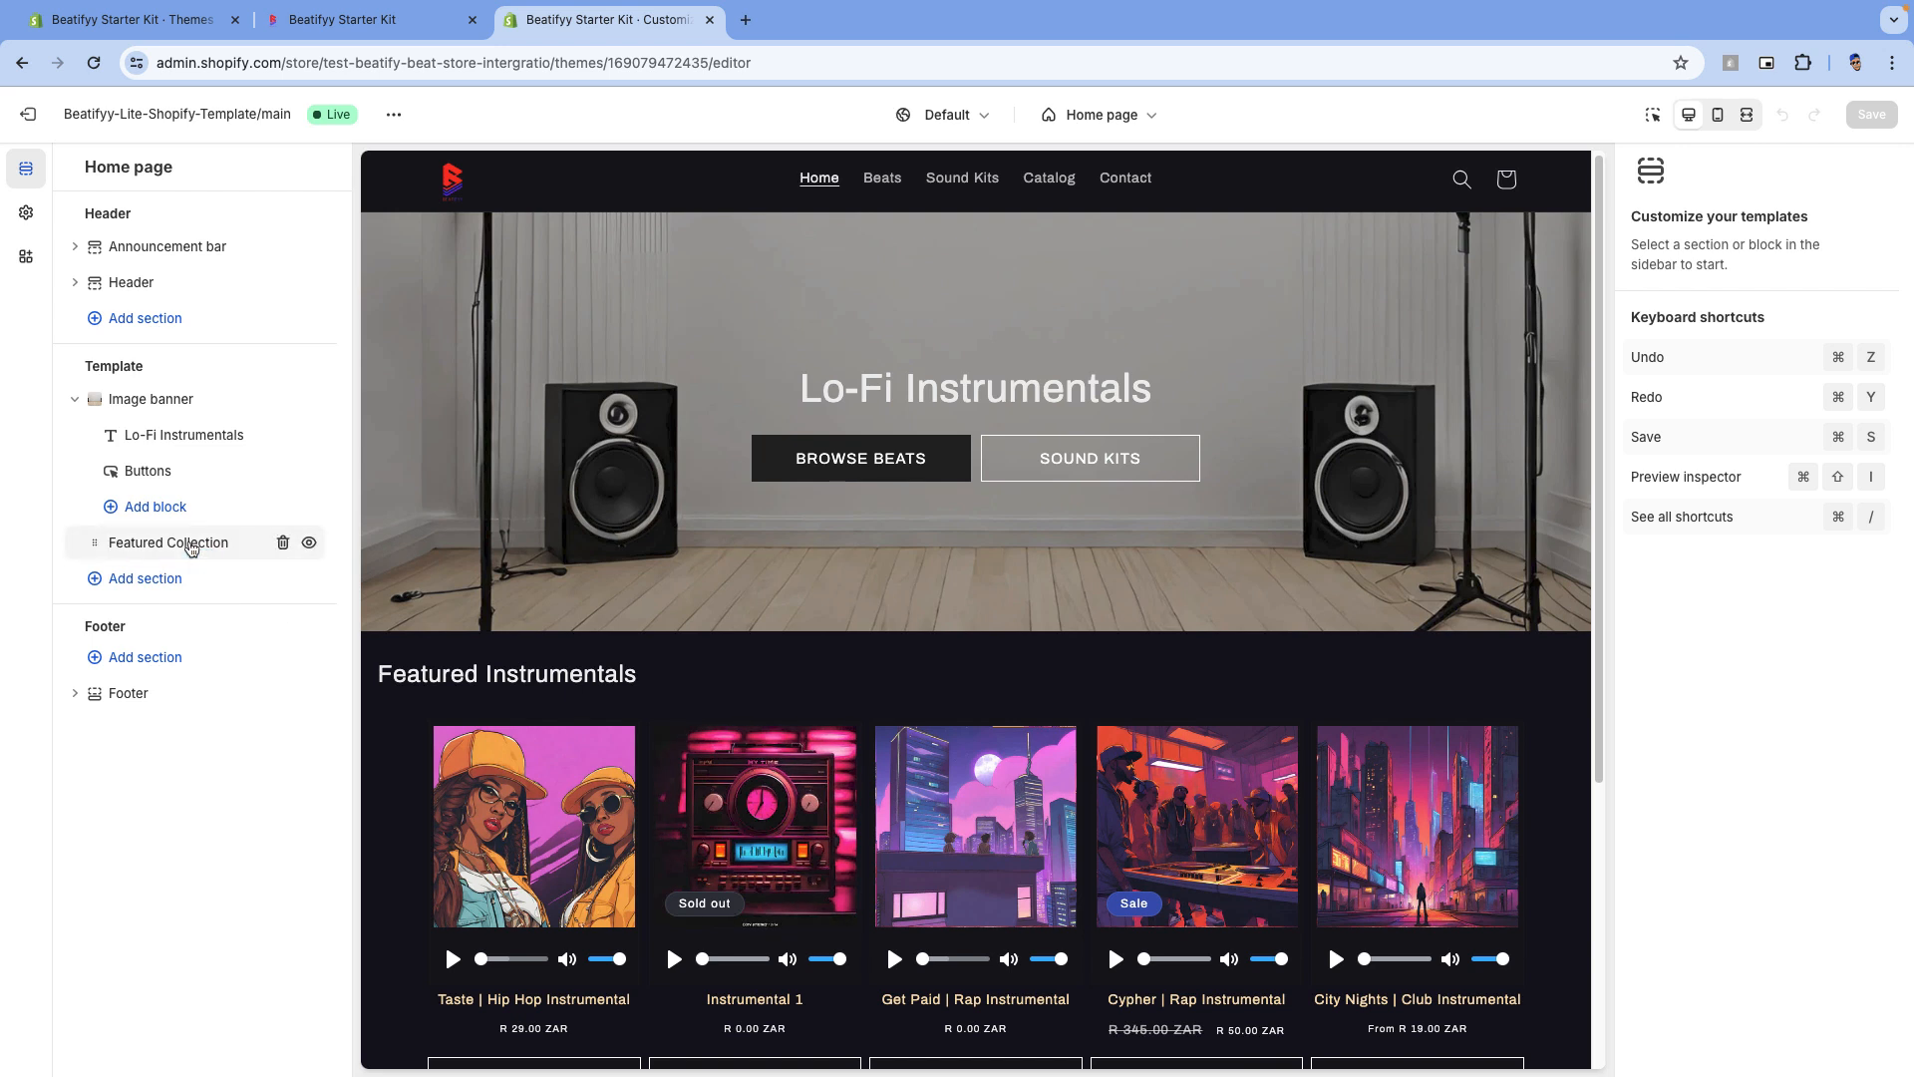
pyautogui.click(194, 545)
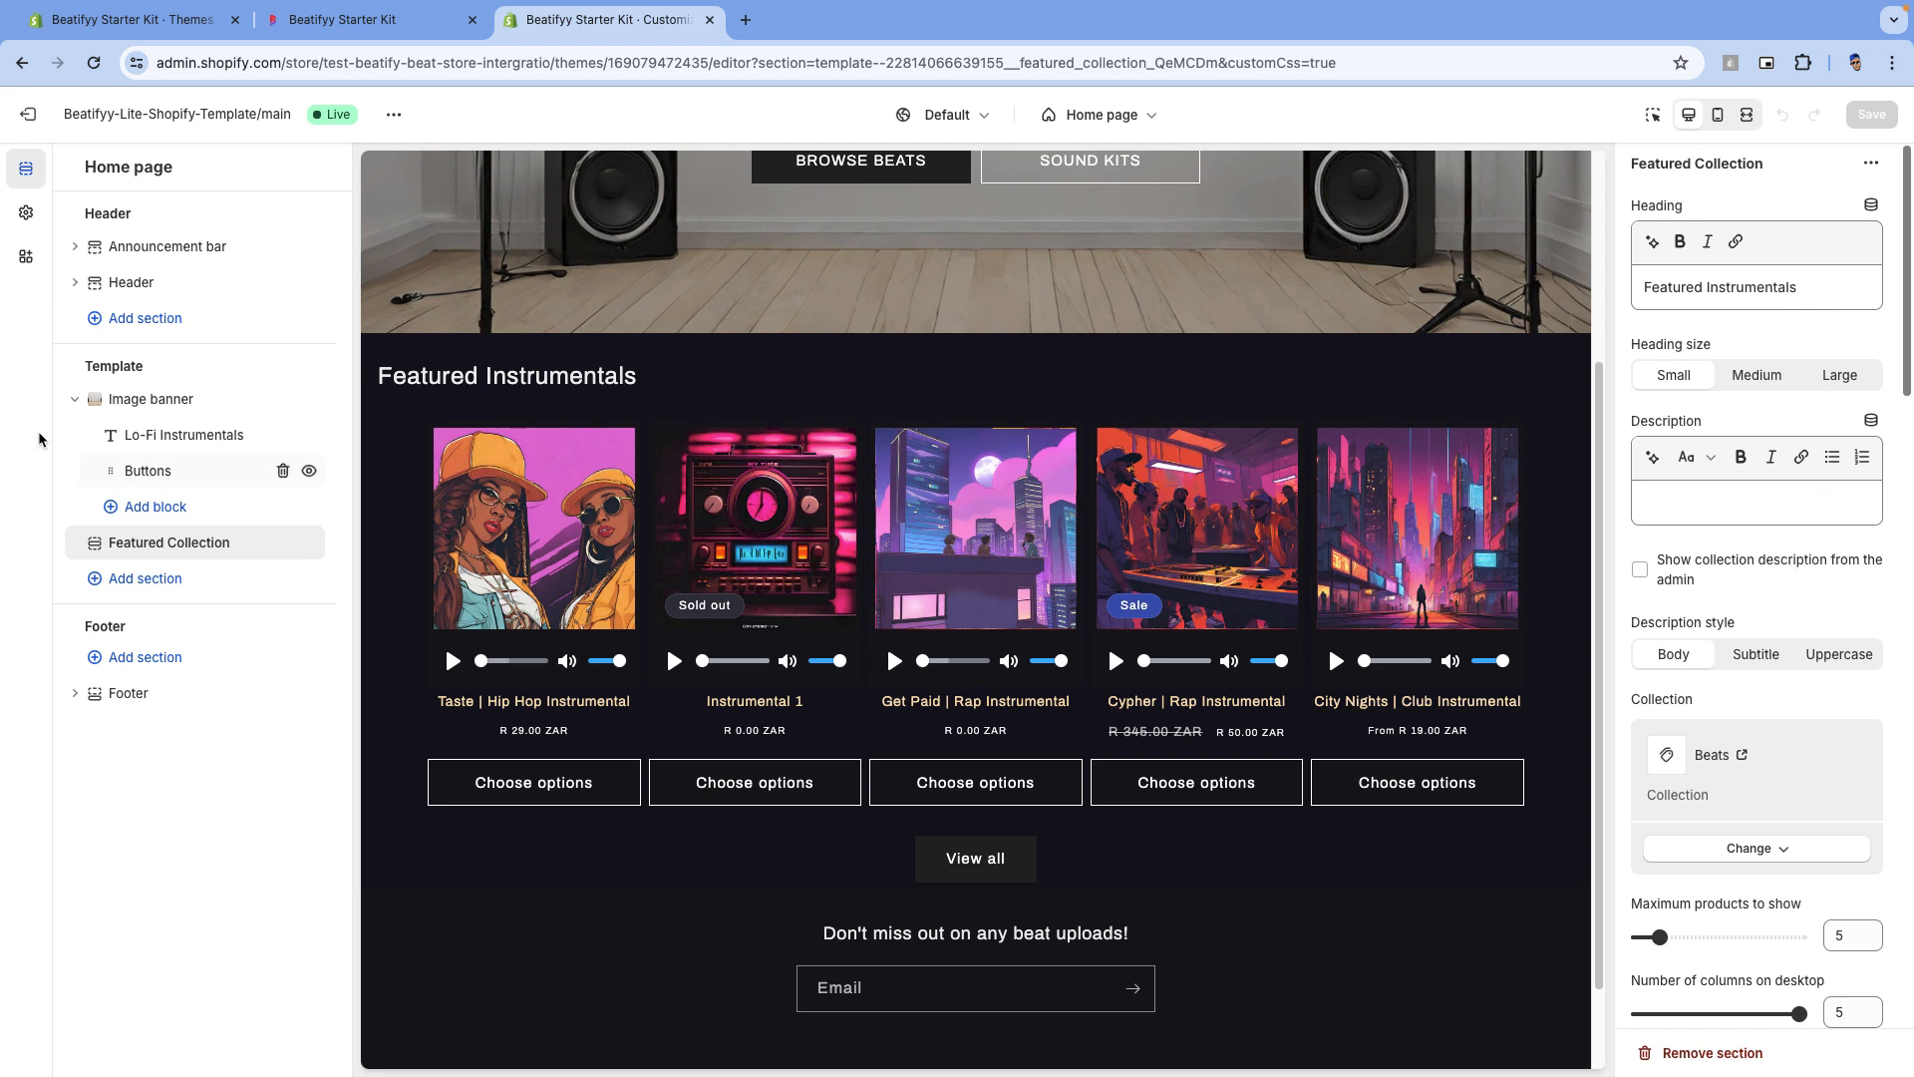
# Try replacing "Instrumentals" with "Beats" in the Featured Collection heading, and undo the change
pyautogui.moveTo(1854, 292); pyautogui.dragTo(1710, 295)
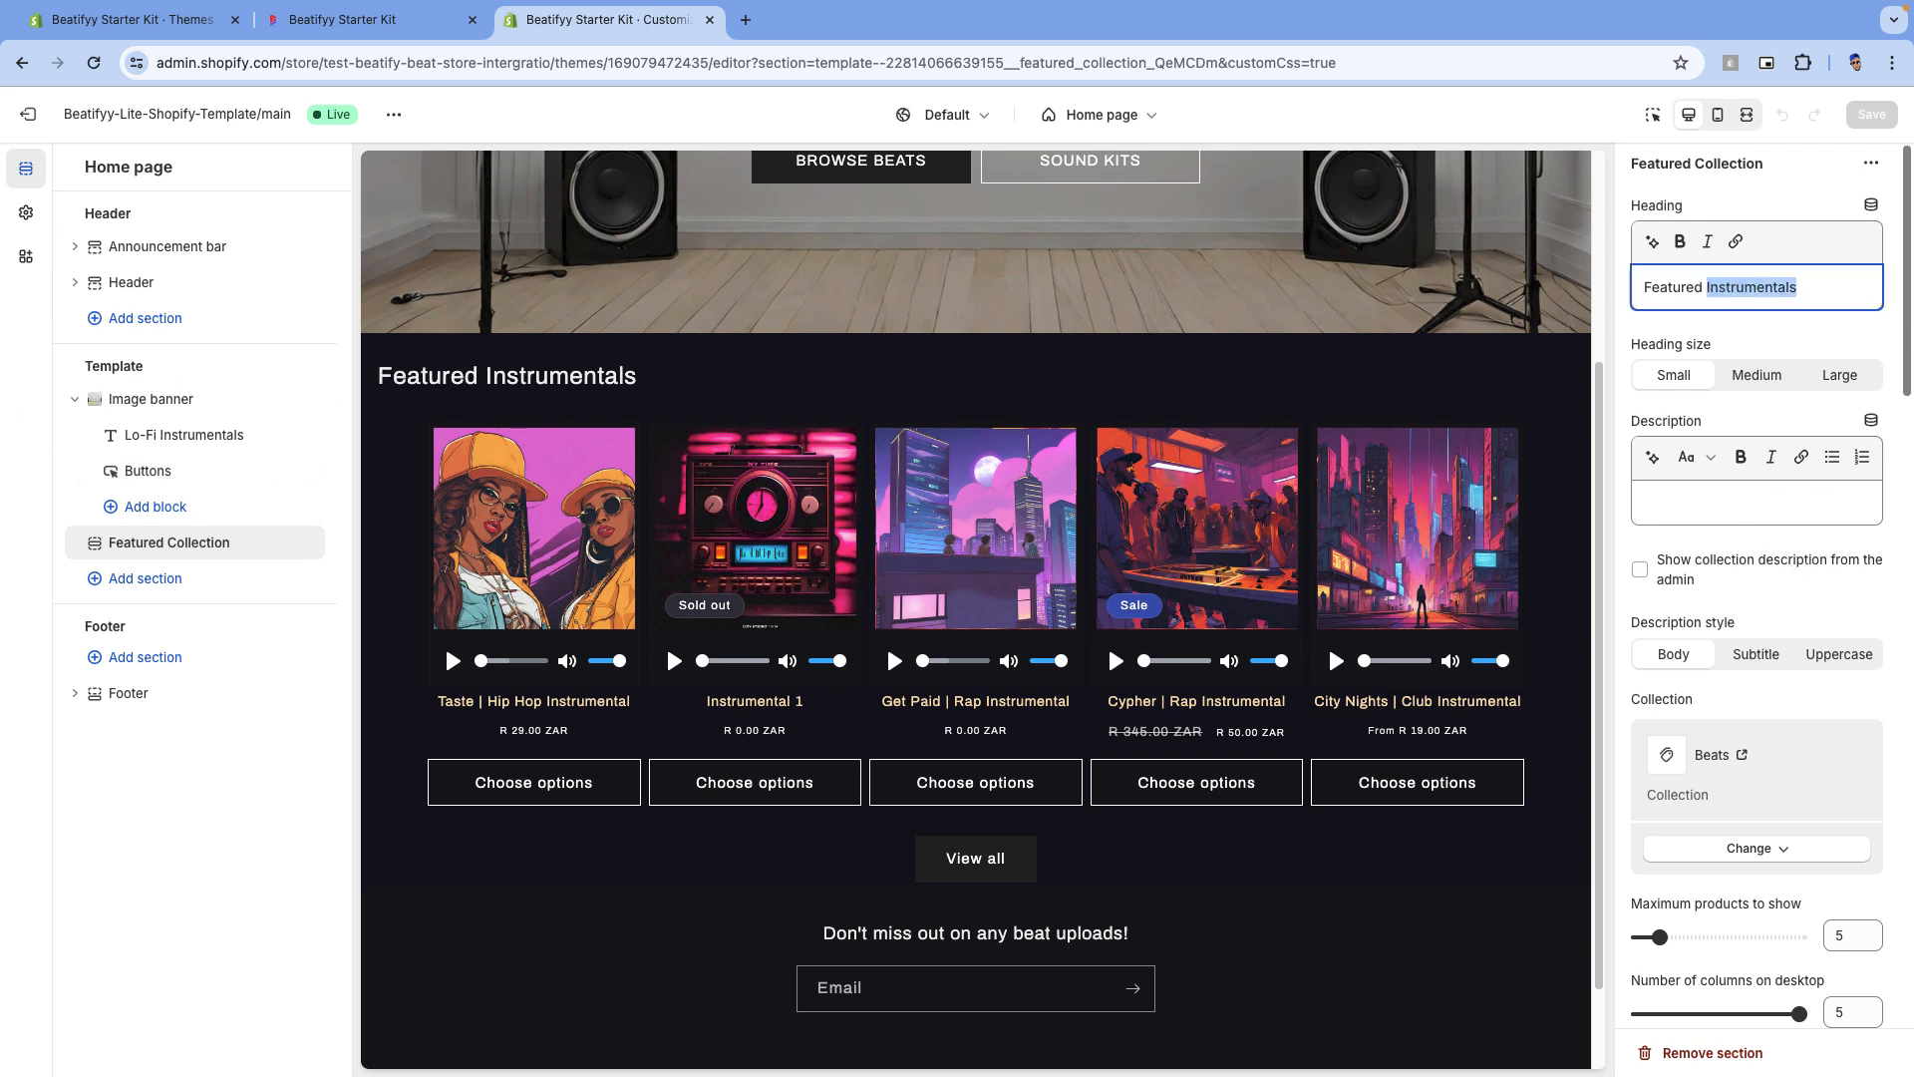
pyautogui.write('Beats')
pyautogui.hotkey('ctrl', 'z')
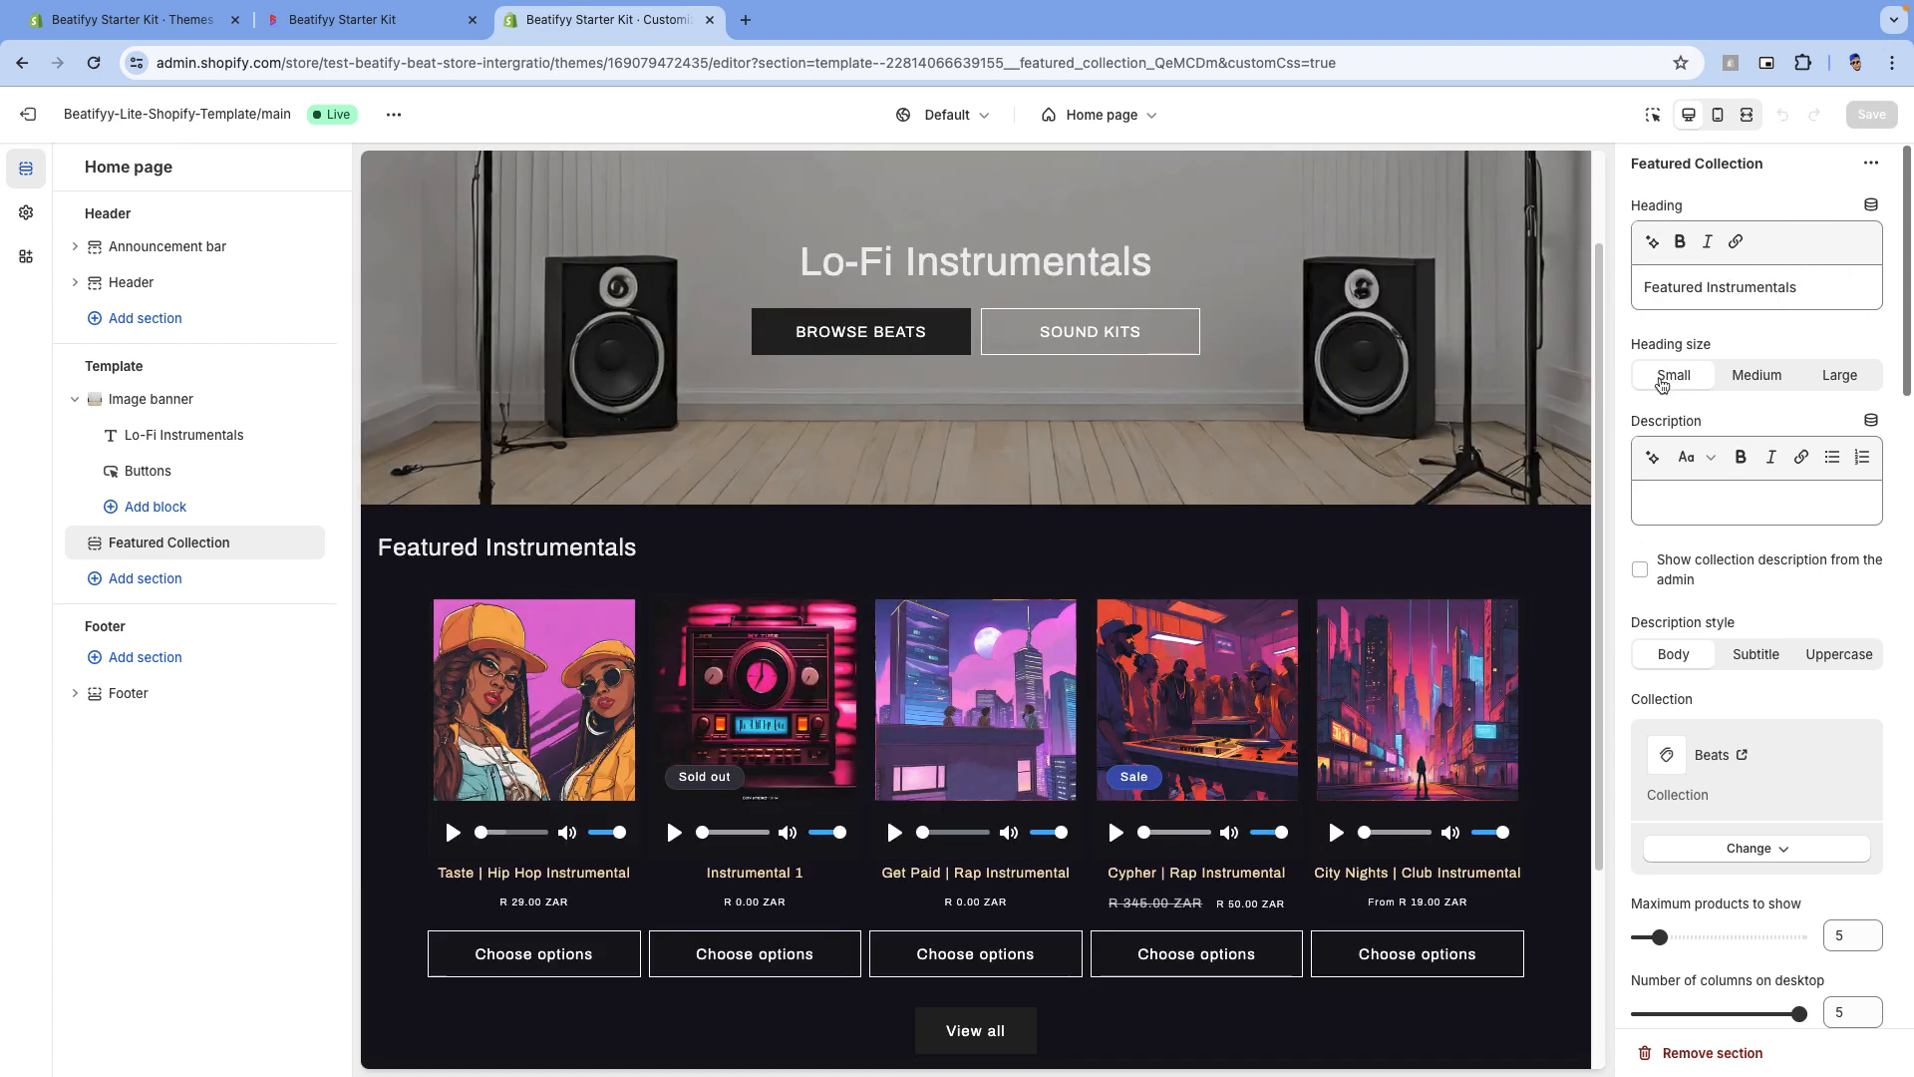
# Try the Medium and Large heading sizes for the Featured Collection, and set the size back to Small
pyautogui.click(1739, 384)
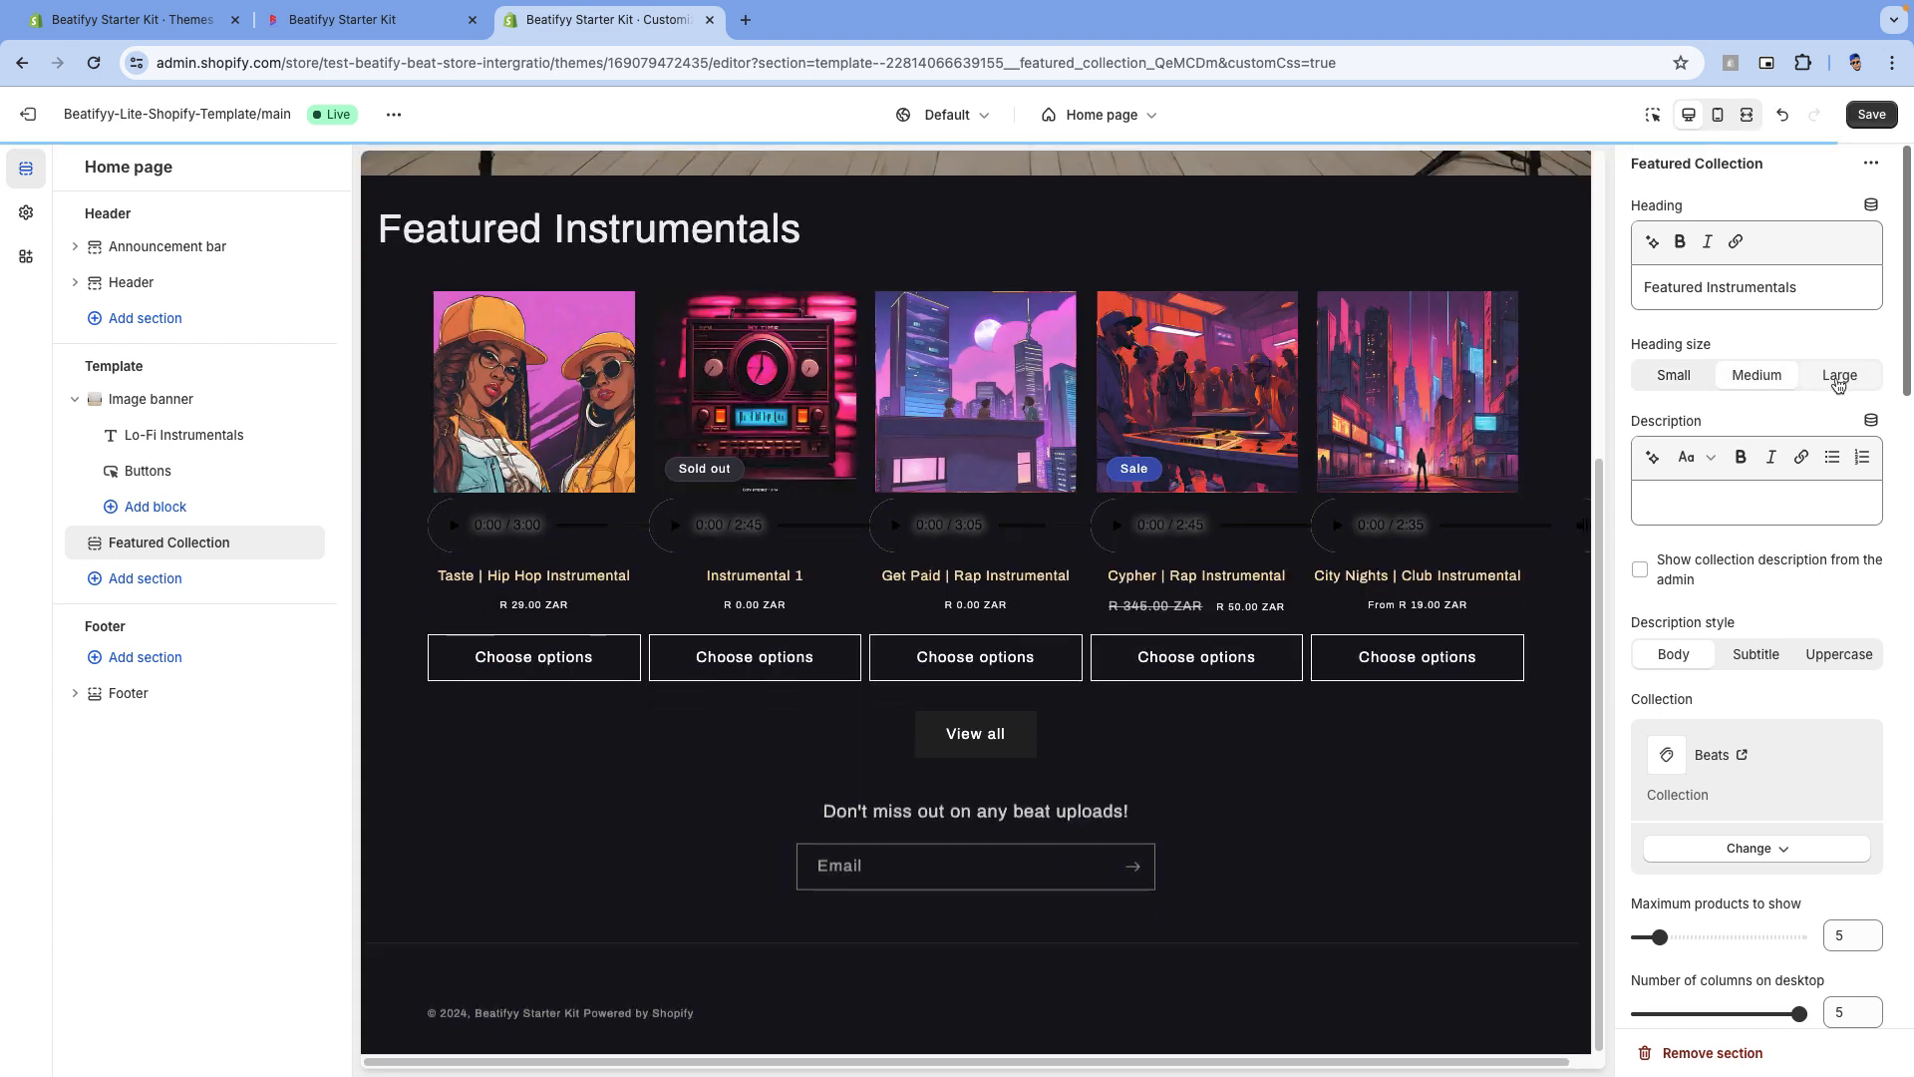
pyautogui.click(1840, 377)
pyautogui.click(1674, 378)
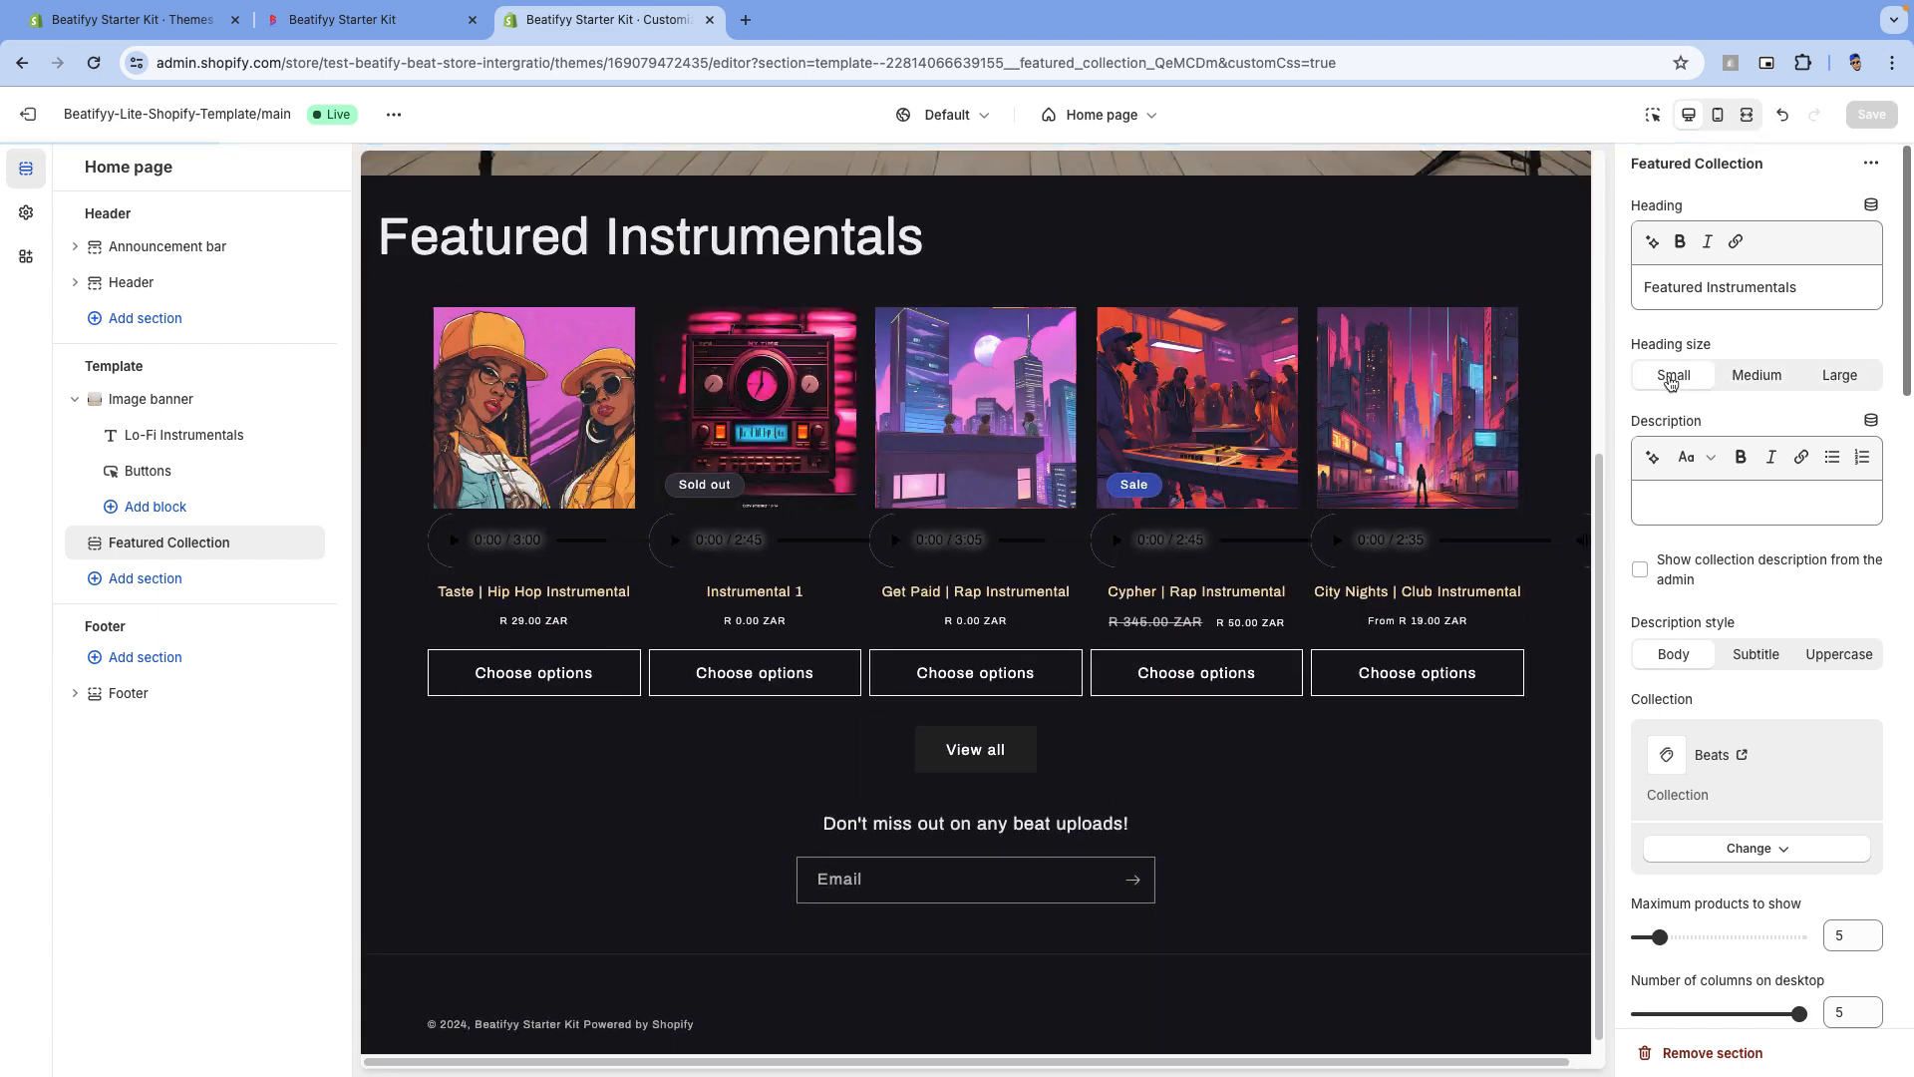
pyautogui.click(1729, 503)
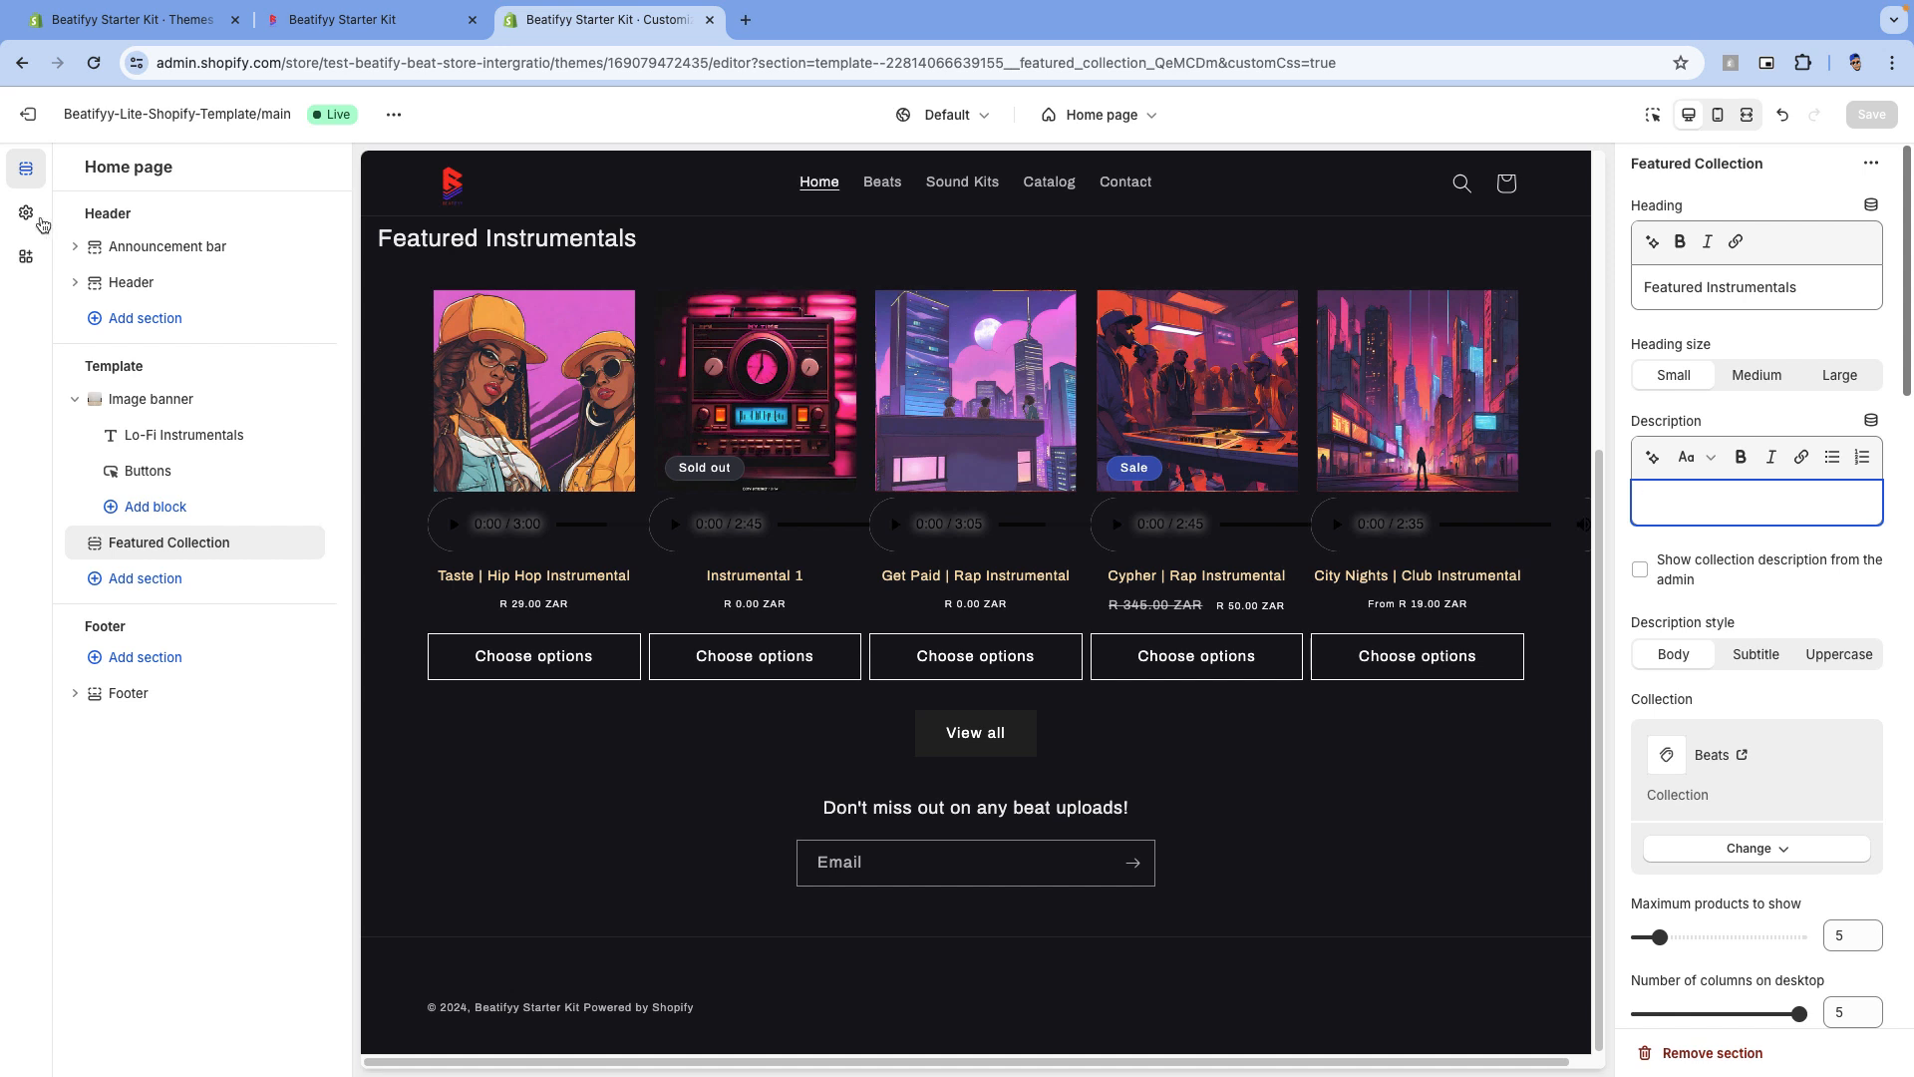
# View the collections available for the Featured Collection section and close the list without choosing another one
pyautogui.scroll(-1, 1768, 518)
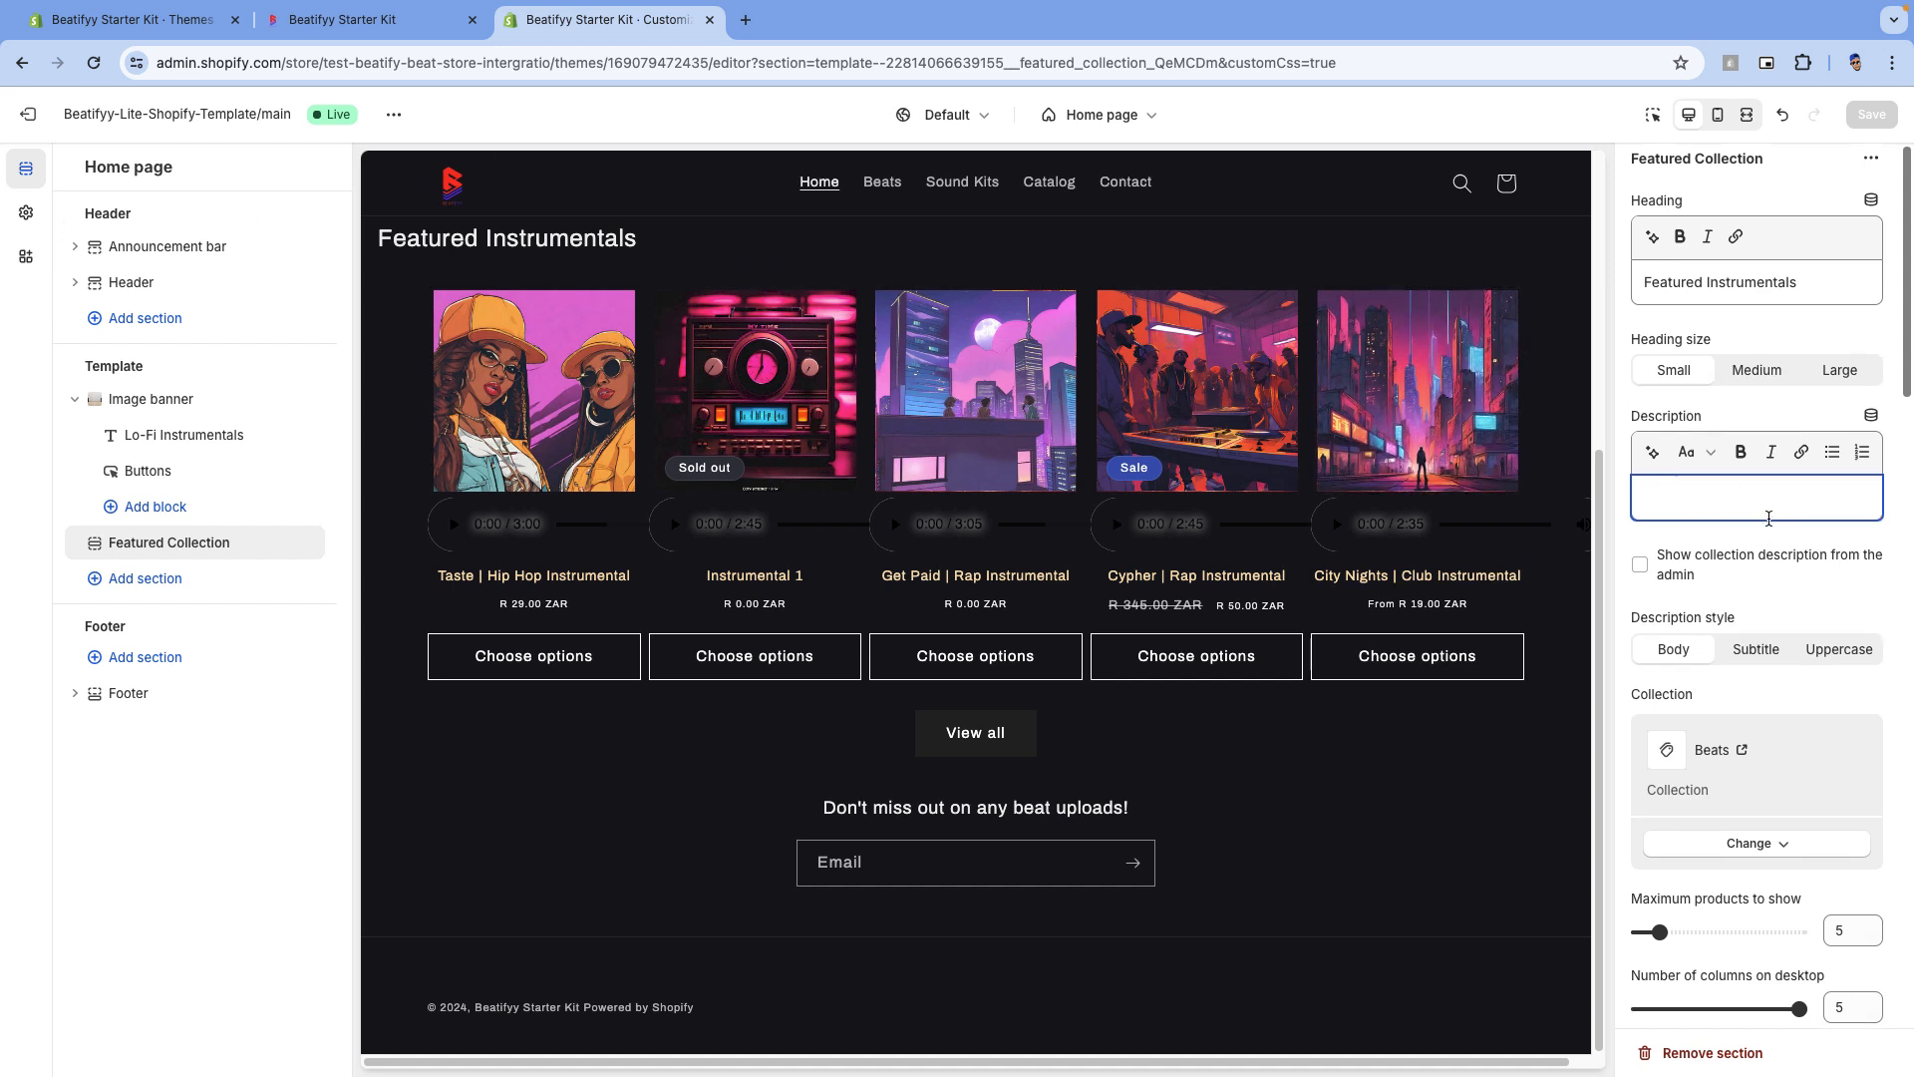
pyautogui.scroll(-3, 1768, 518)
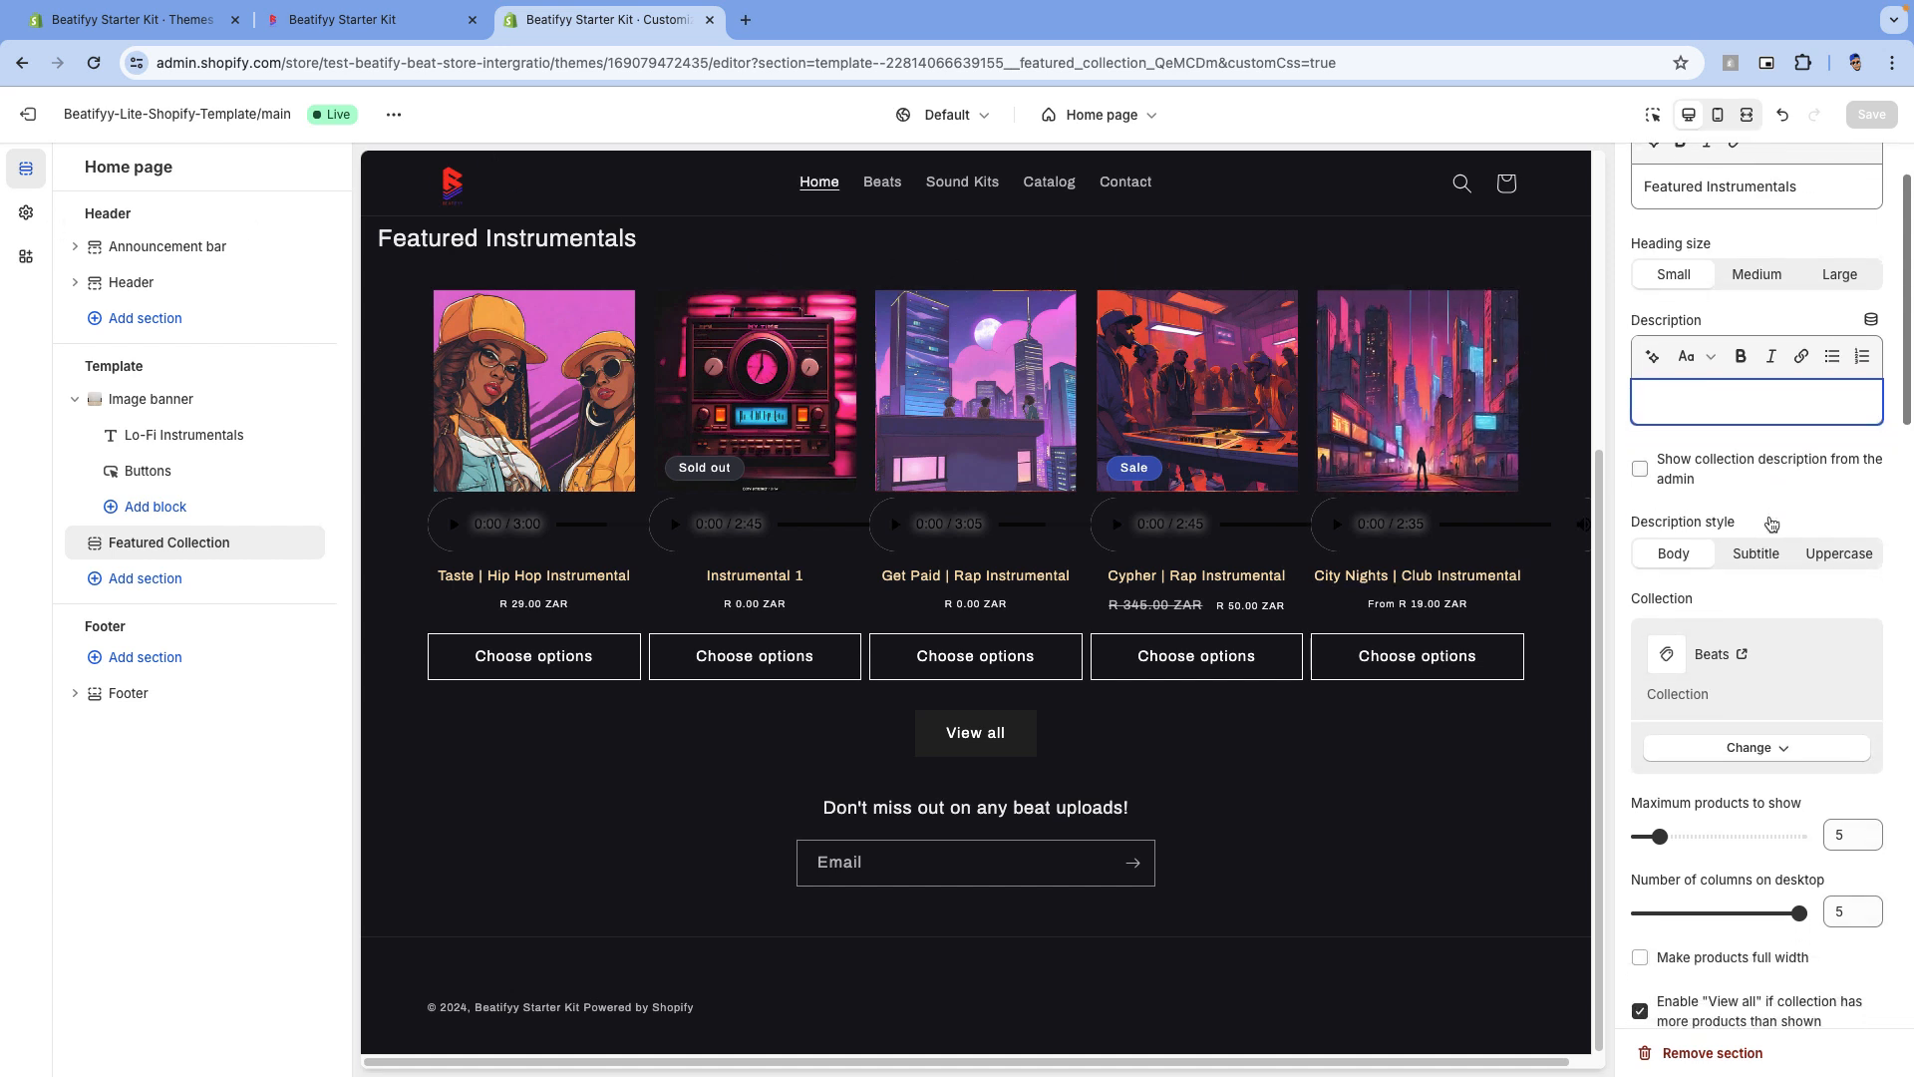
pyautogui.scroll(-1, 1771, 520)
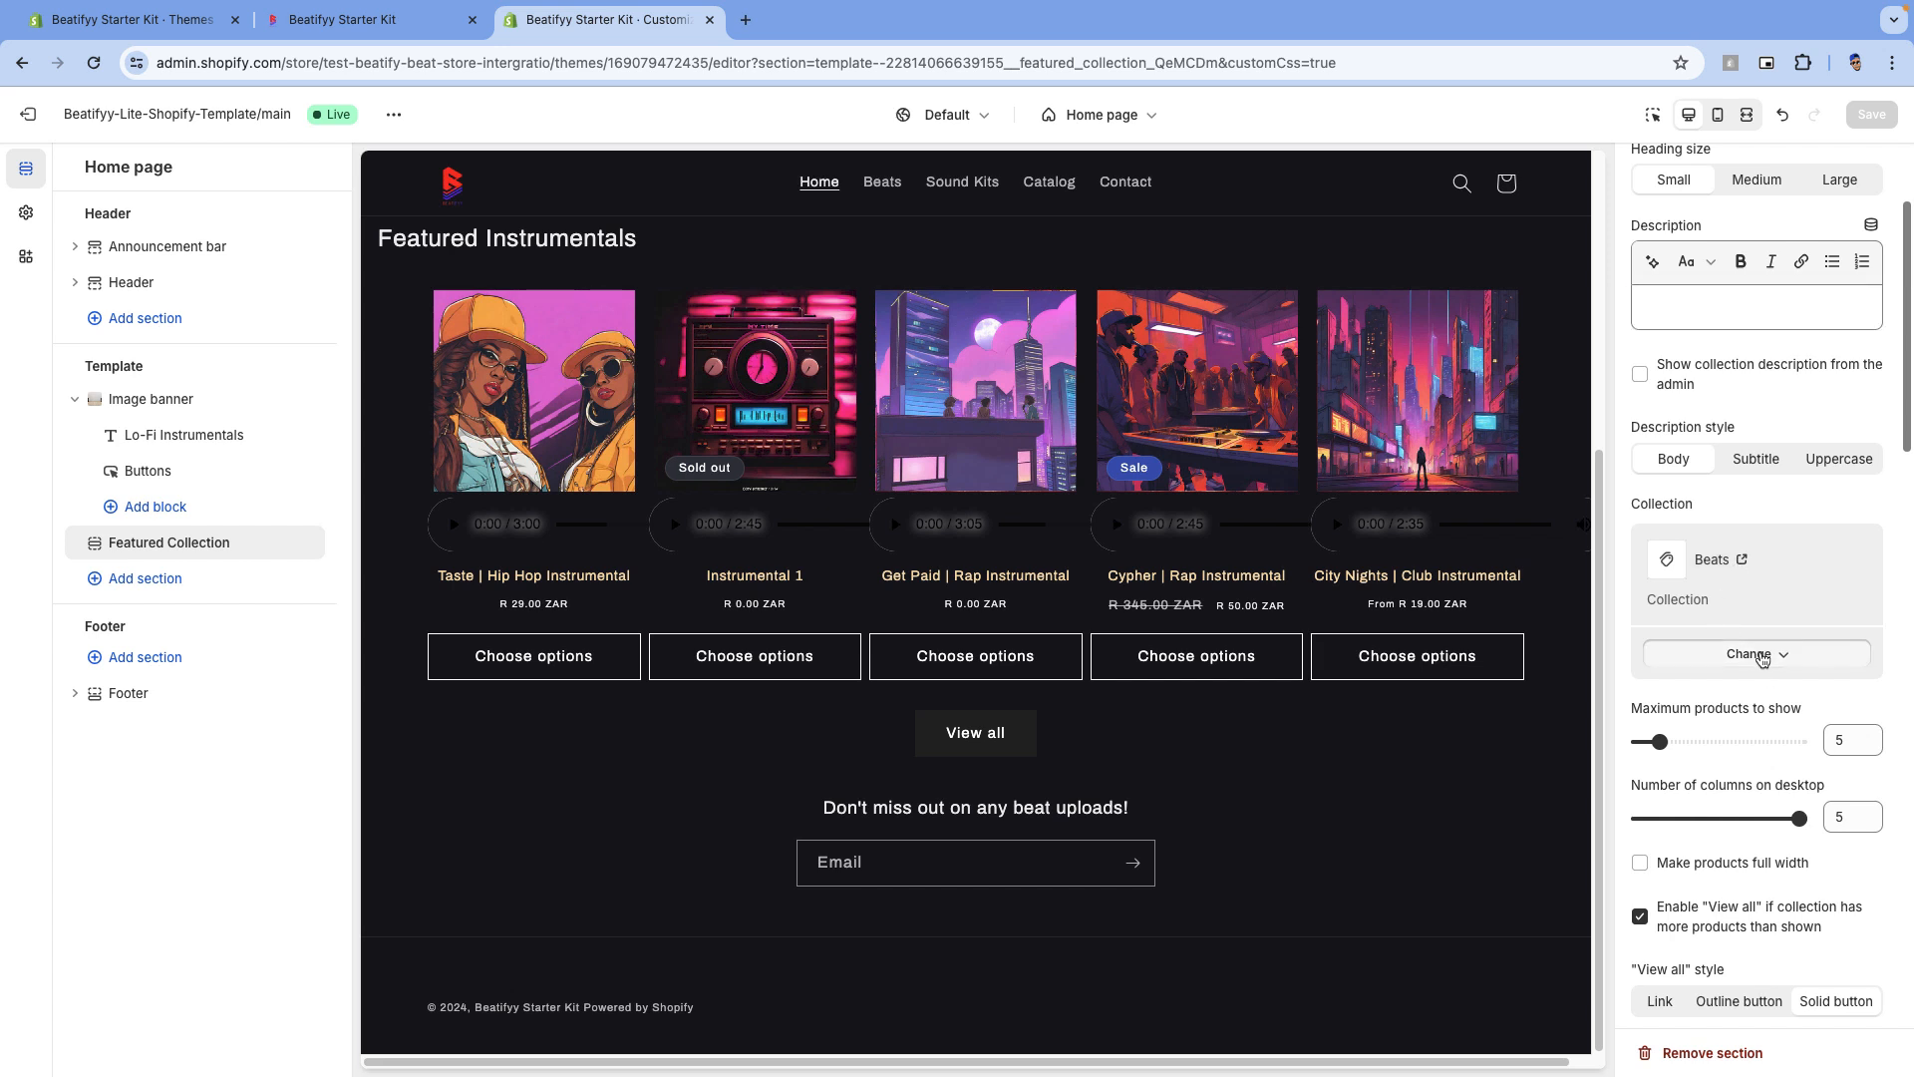
pyautogui.click(1762, 654)
pyautogui.click(1804, 689)
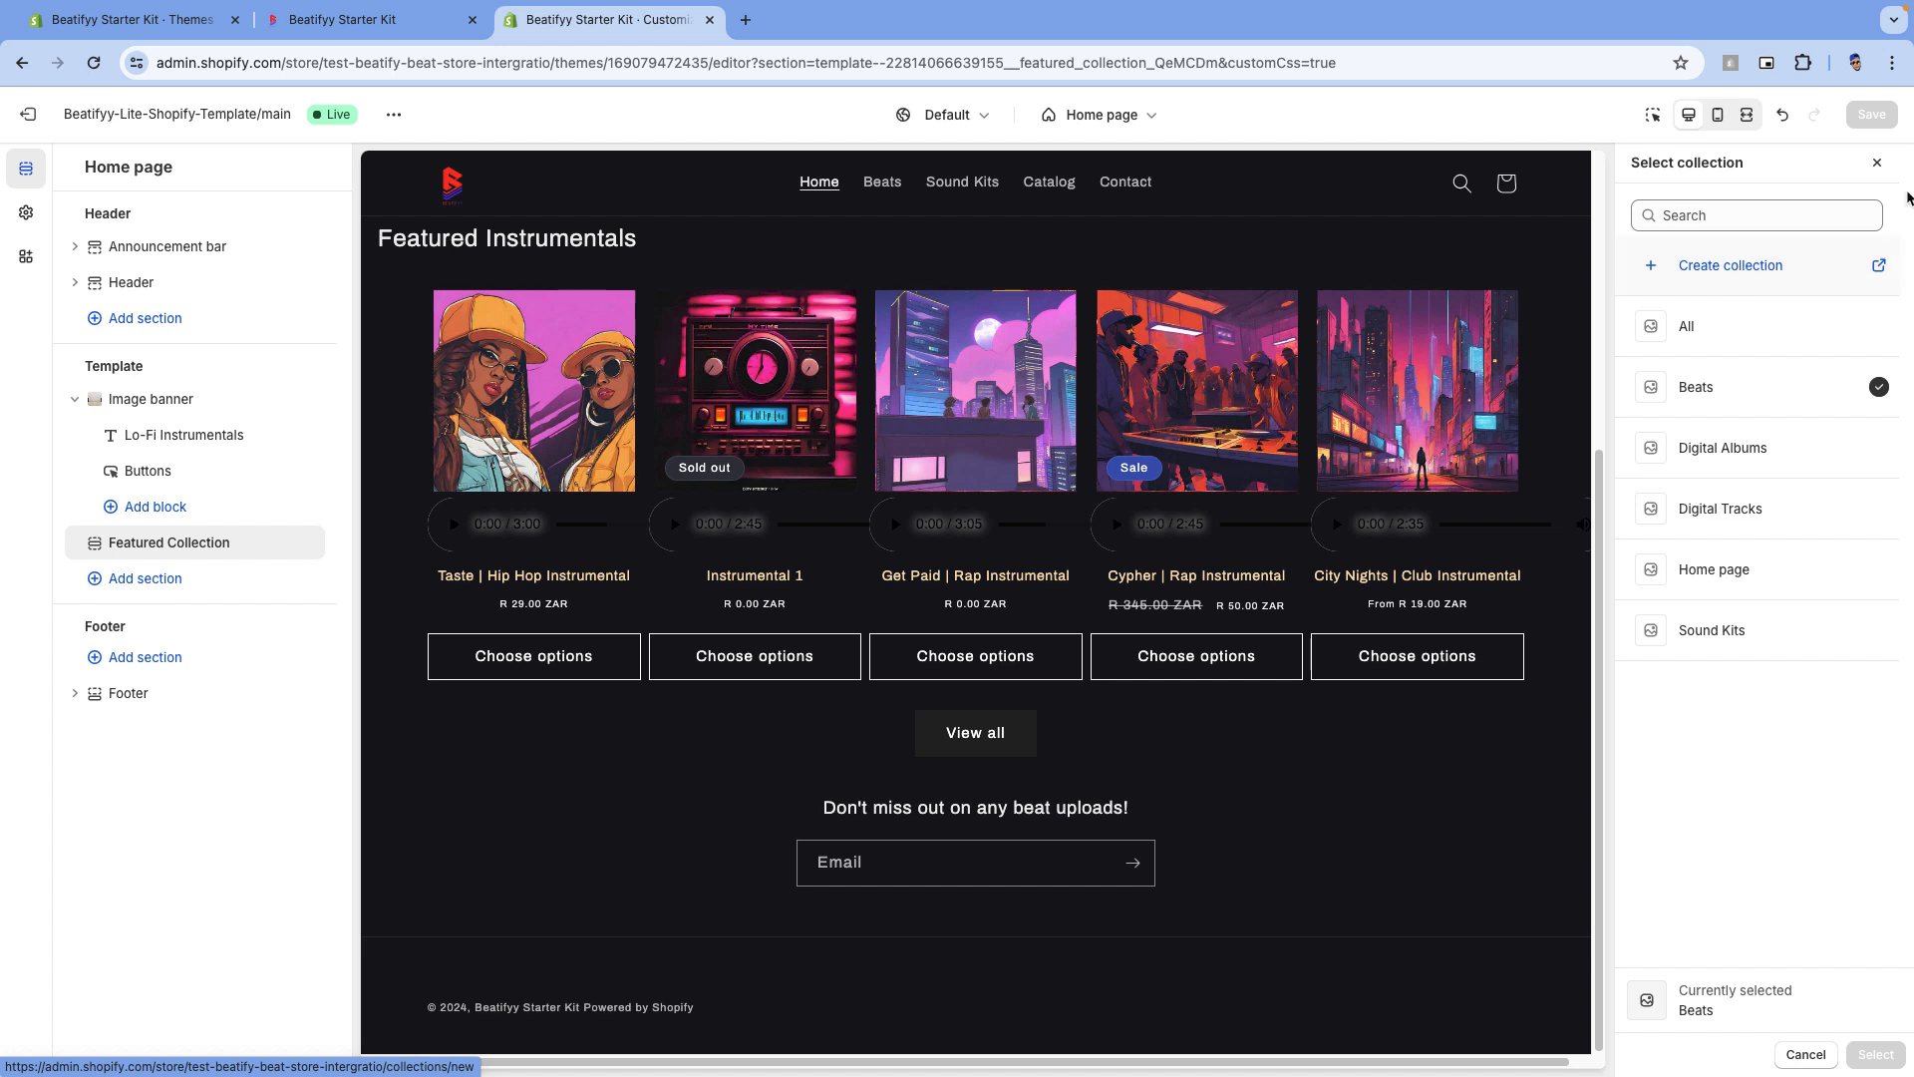
pyautogui.click(1879, 163)
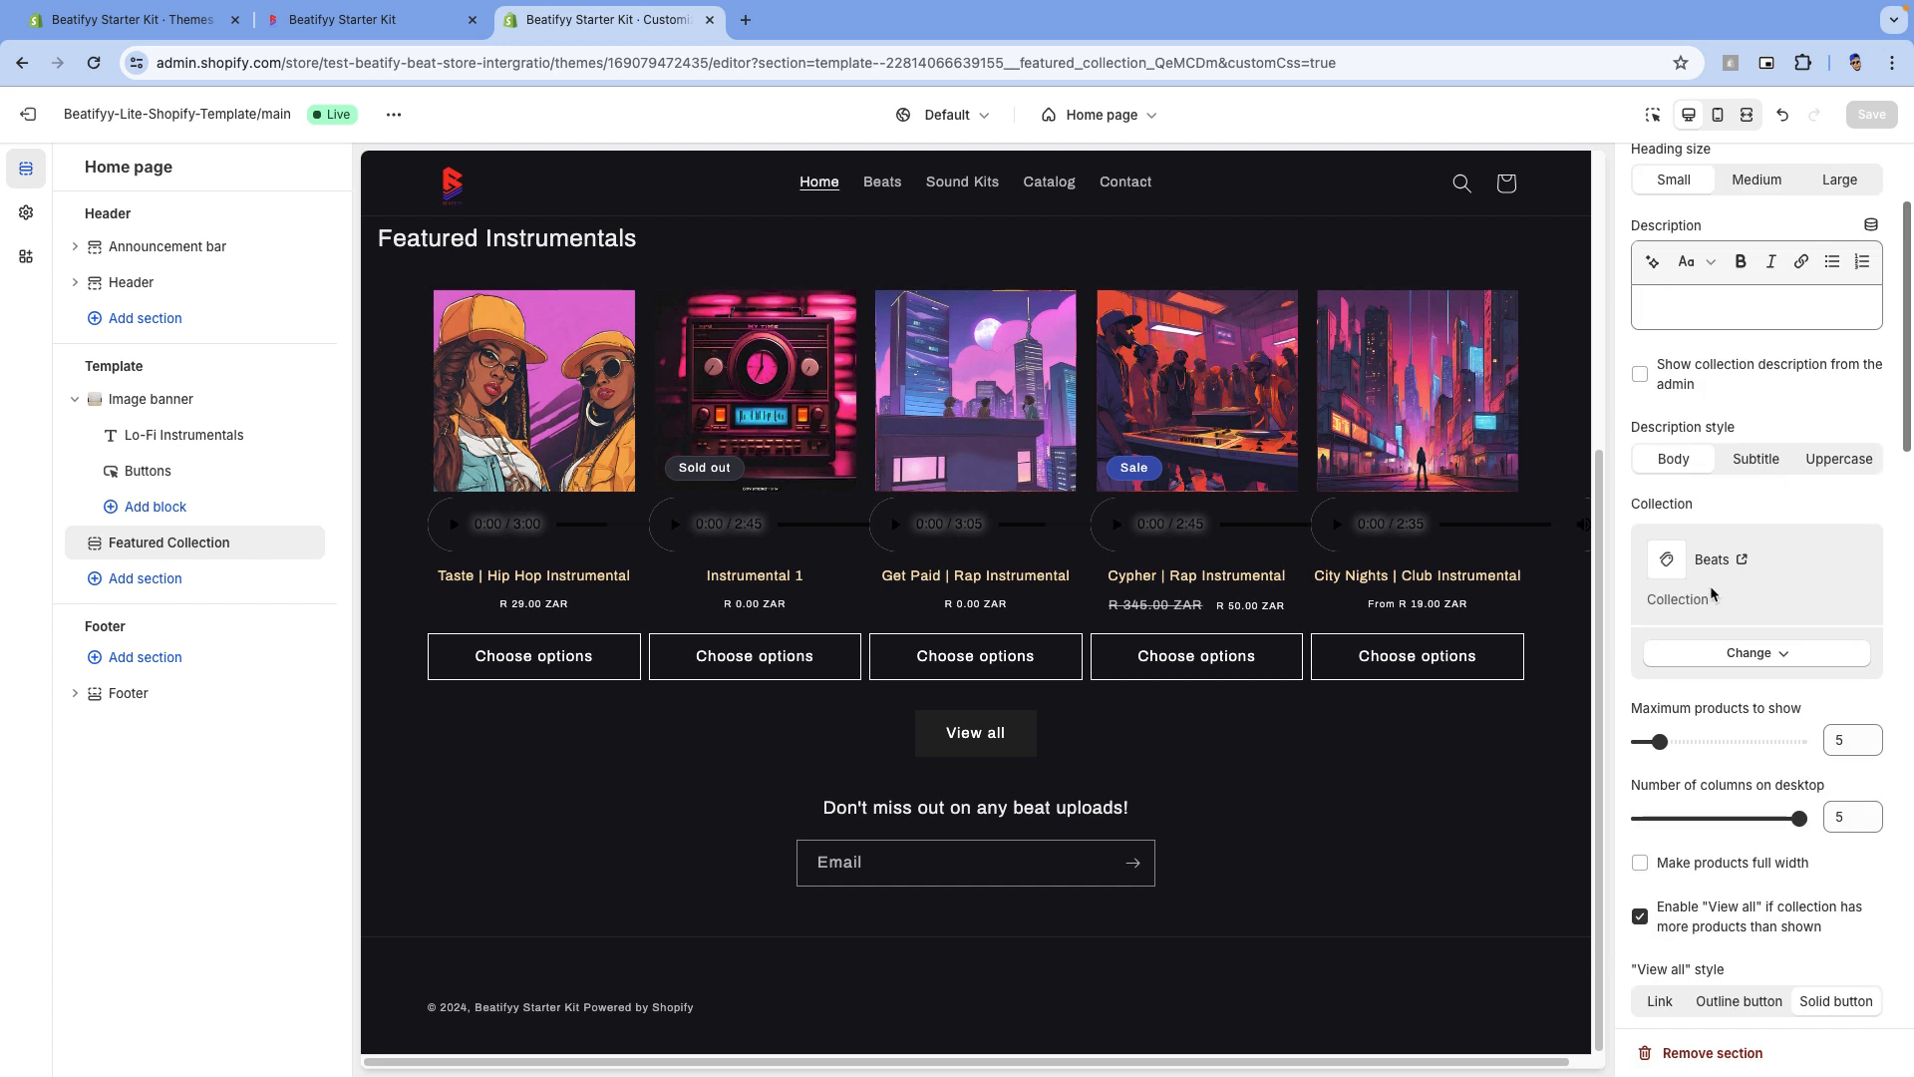
# Try 4 desktop columns for the Featured Collection, and set the number back to 5
pyautogui.scroll(-4, 1710, 592)
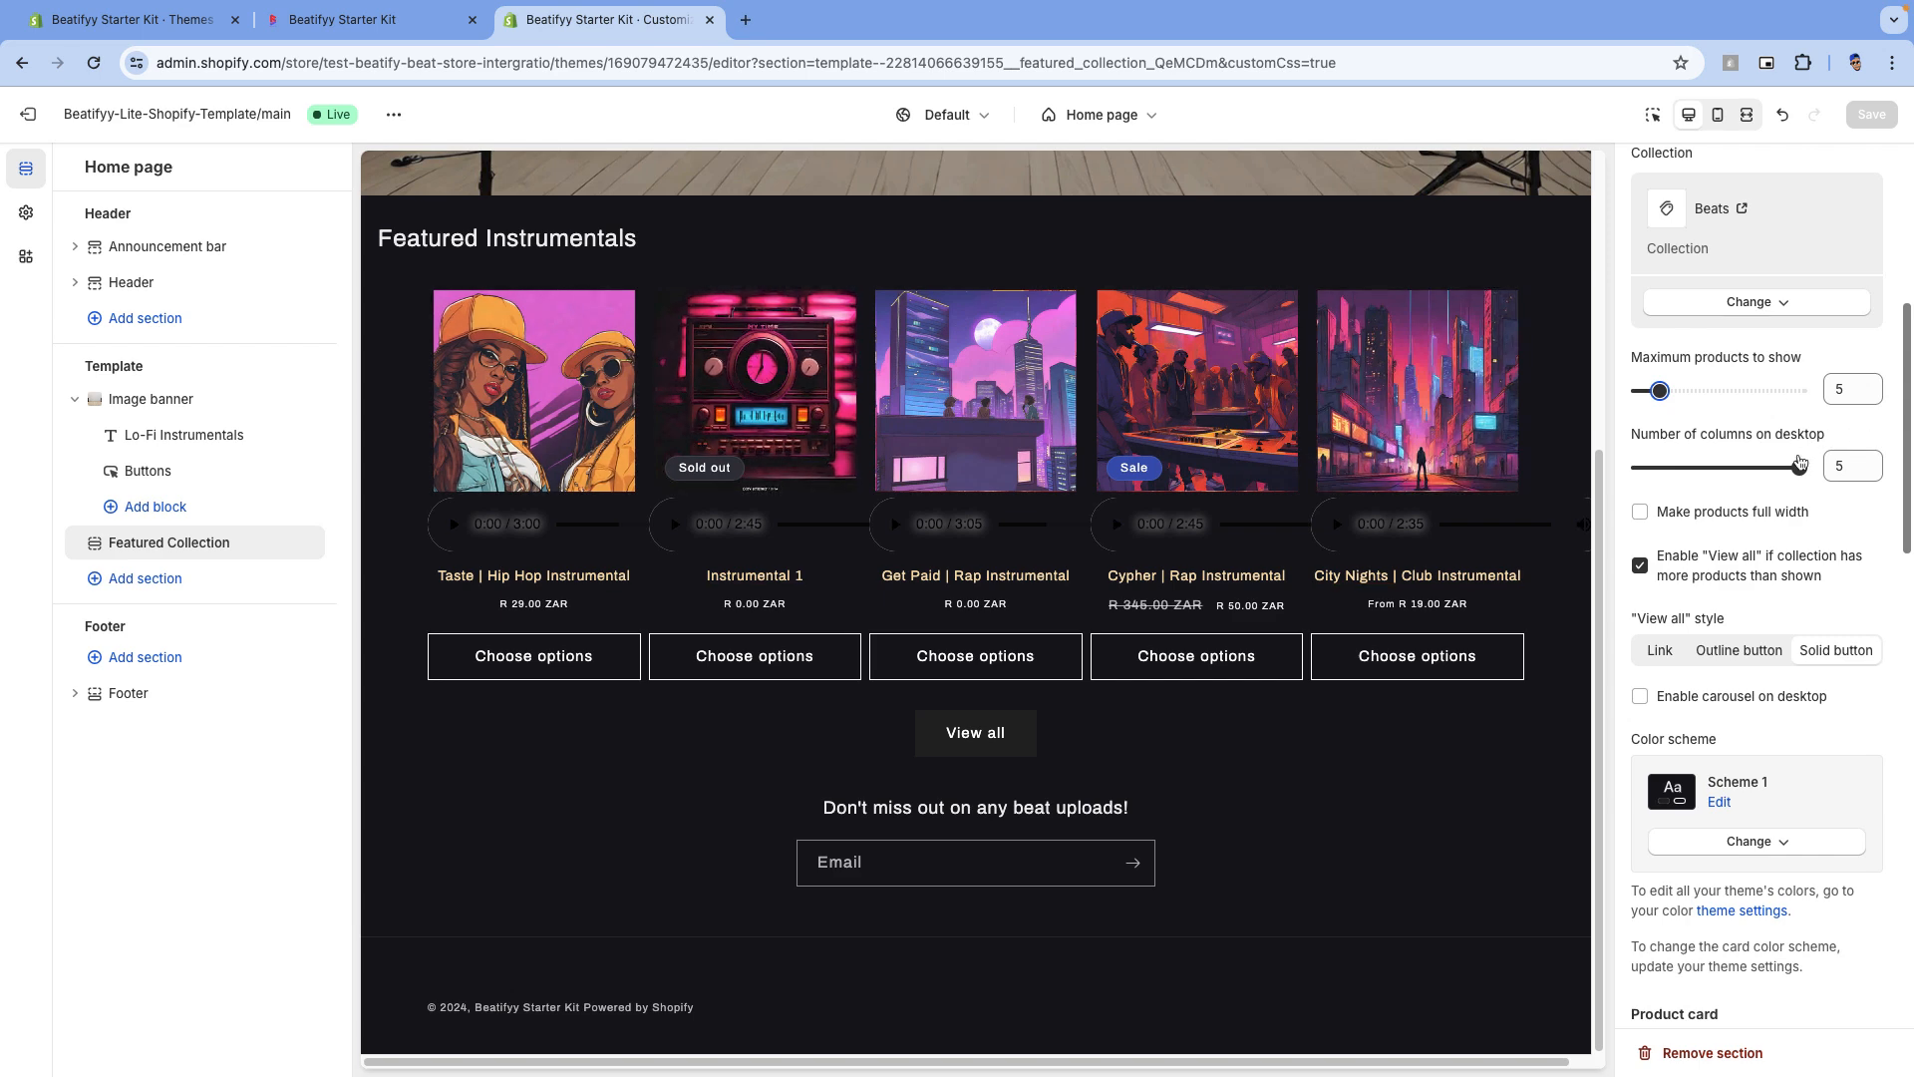
pyautogui.click(1786, 474)
pyautogui.moveTo(1787, 473); pyautogui.dragTo(1759, 469)
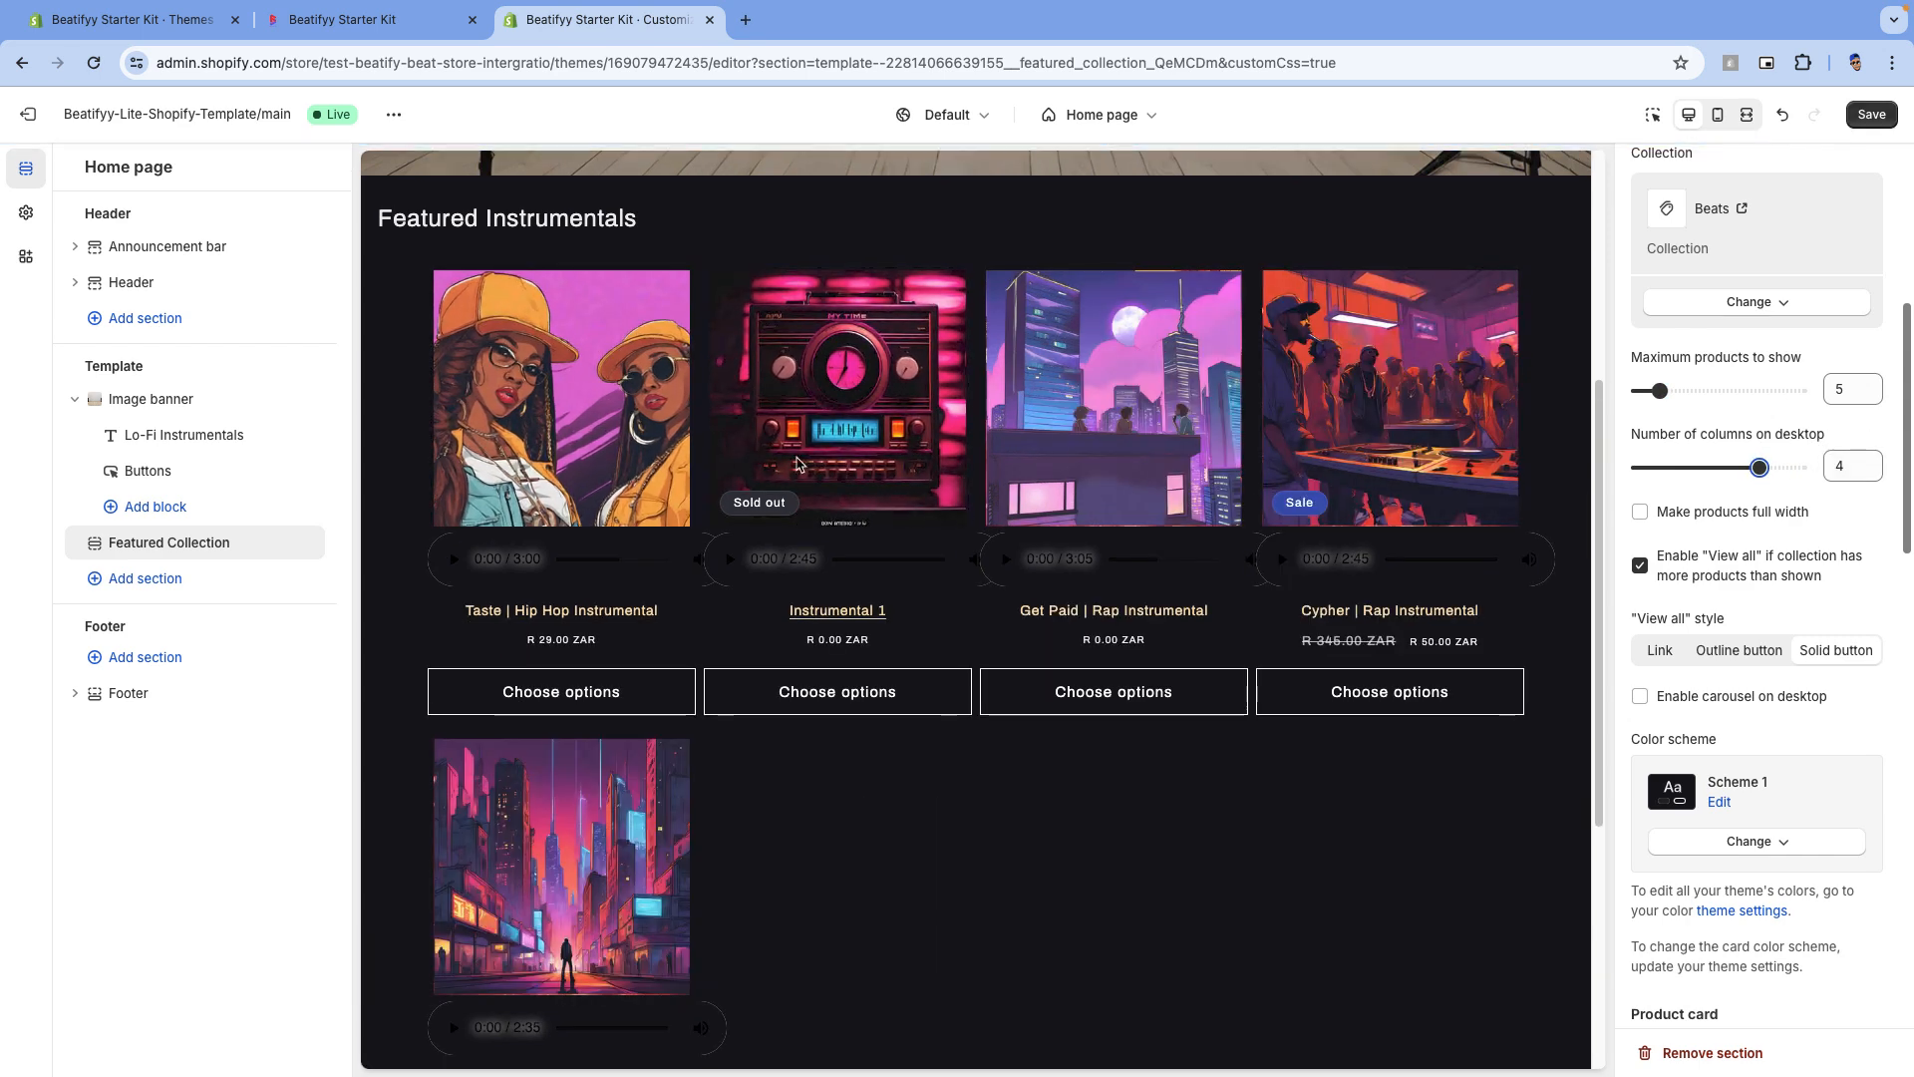
pyautogui.moveTo(1759, 467); pyautogui.dragTo(1800, 466)
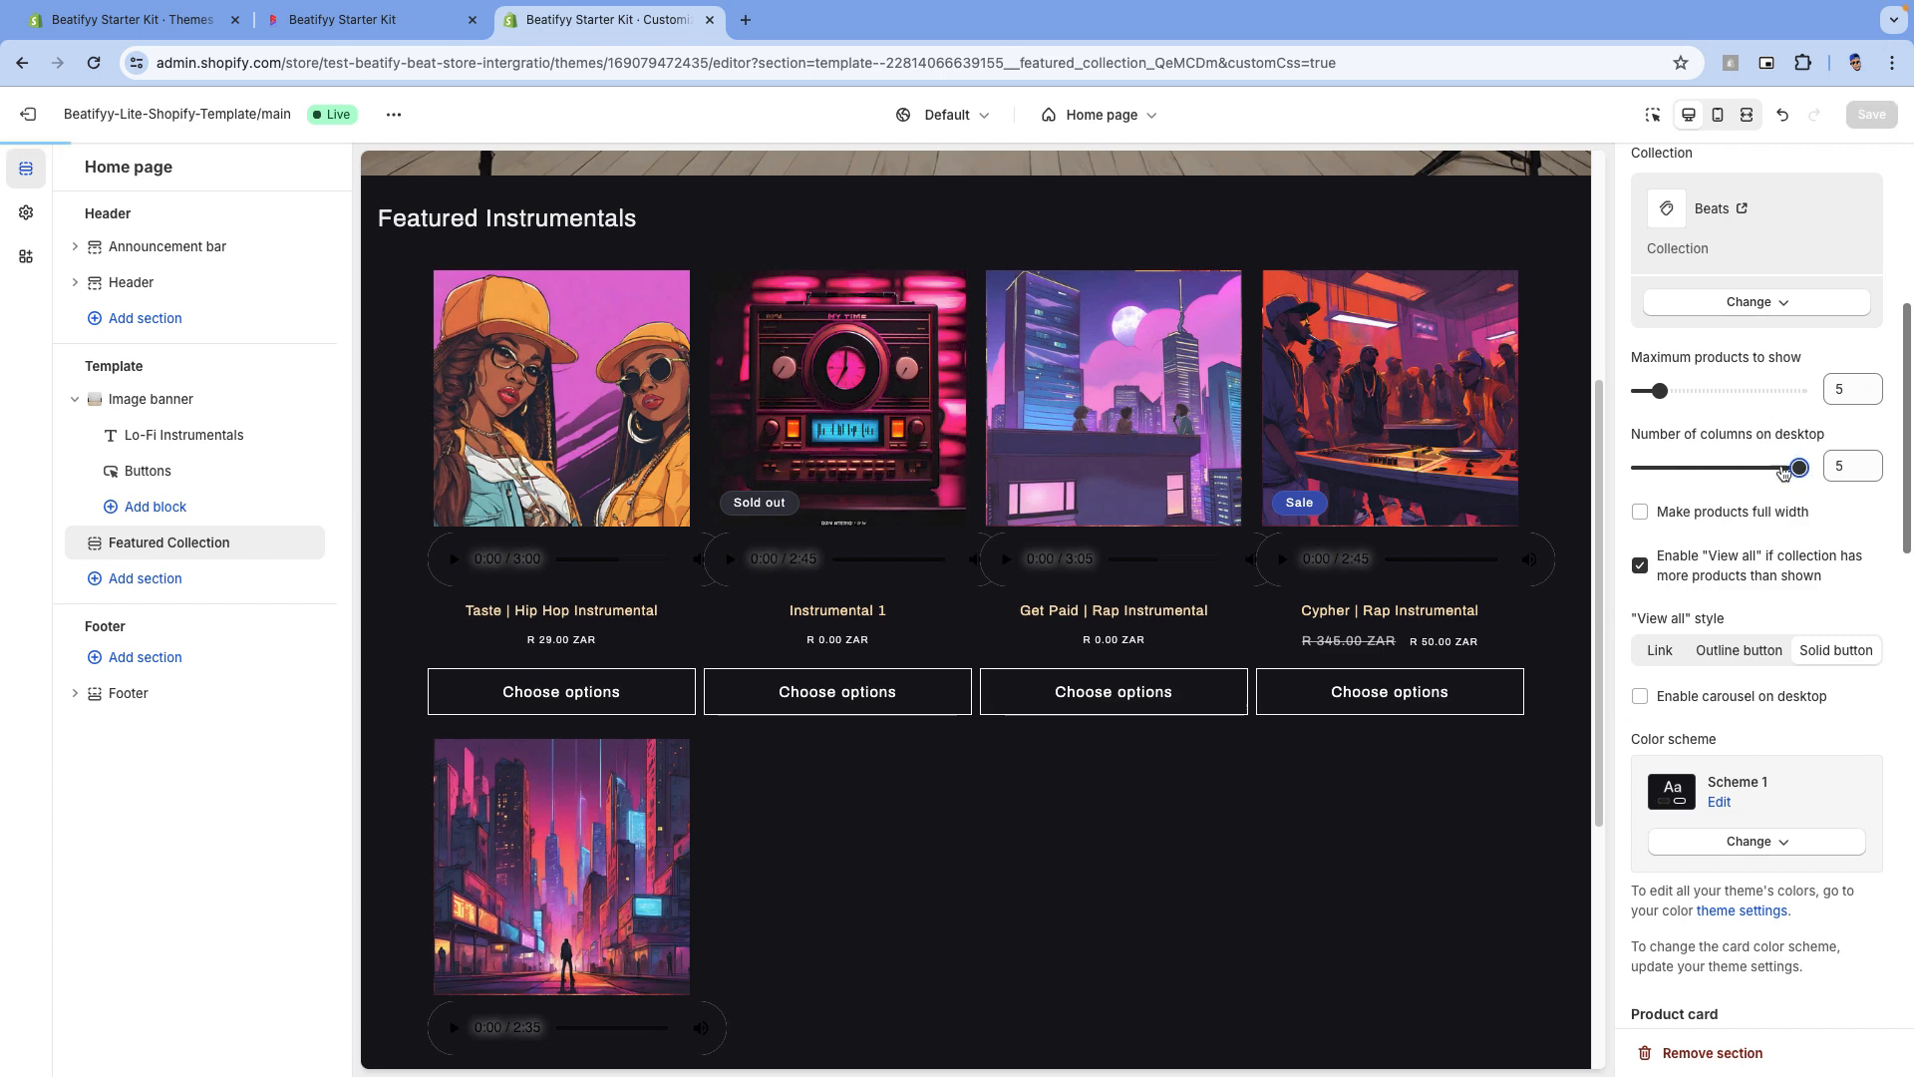
# Try making the Featured Collection products full width, and turn the option off again
pyautogui.scroll(-1, 1706, 485)
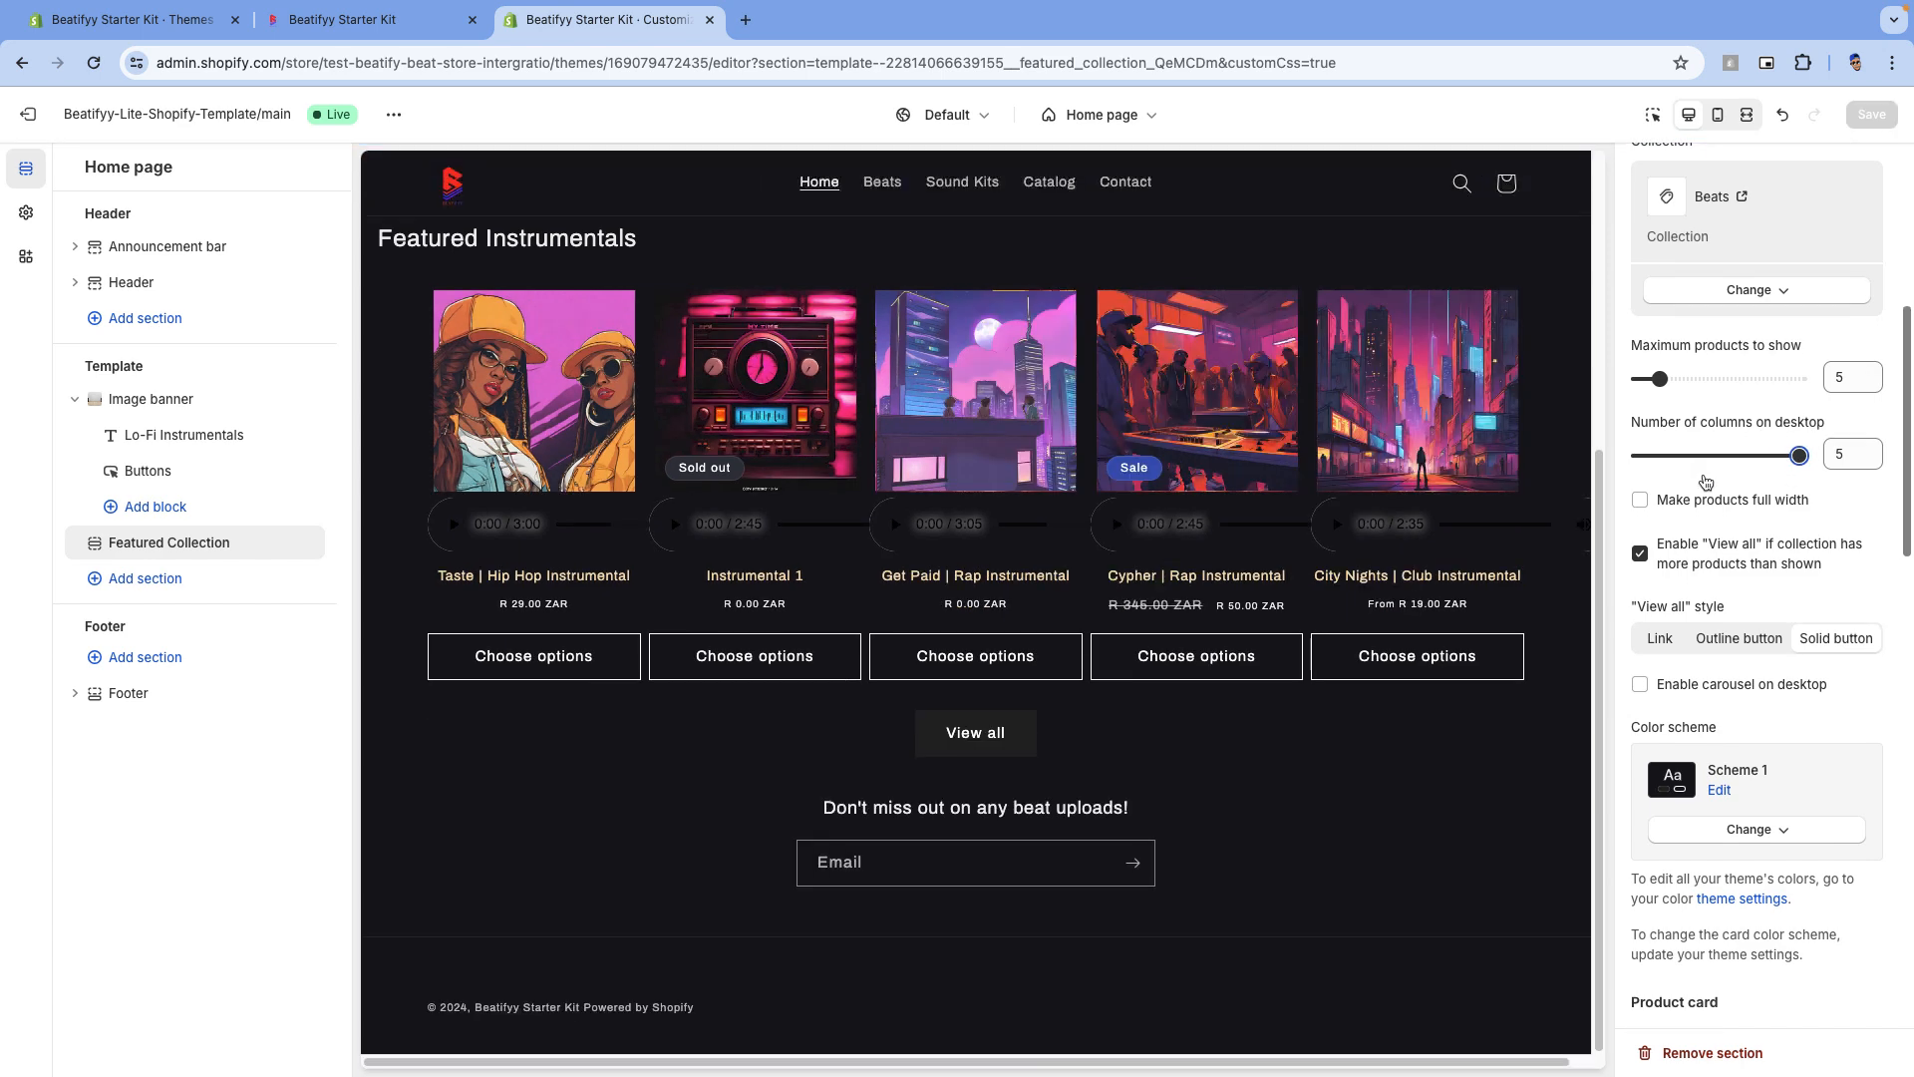
pyautogui.click(1641, 497)
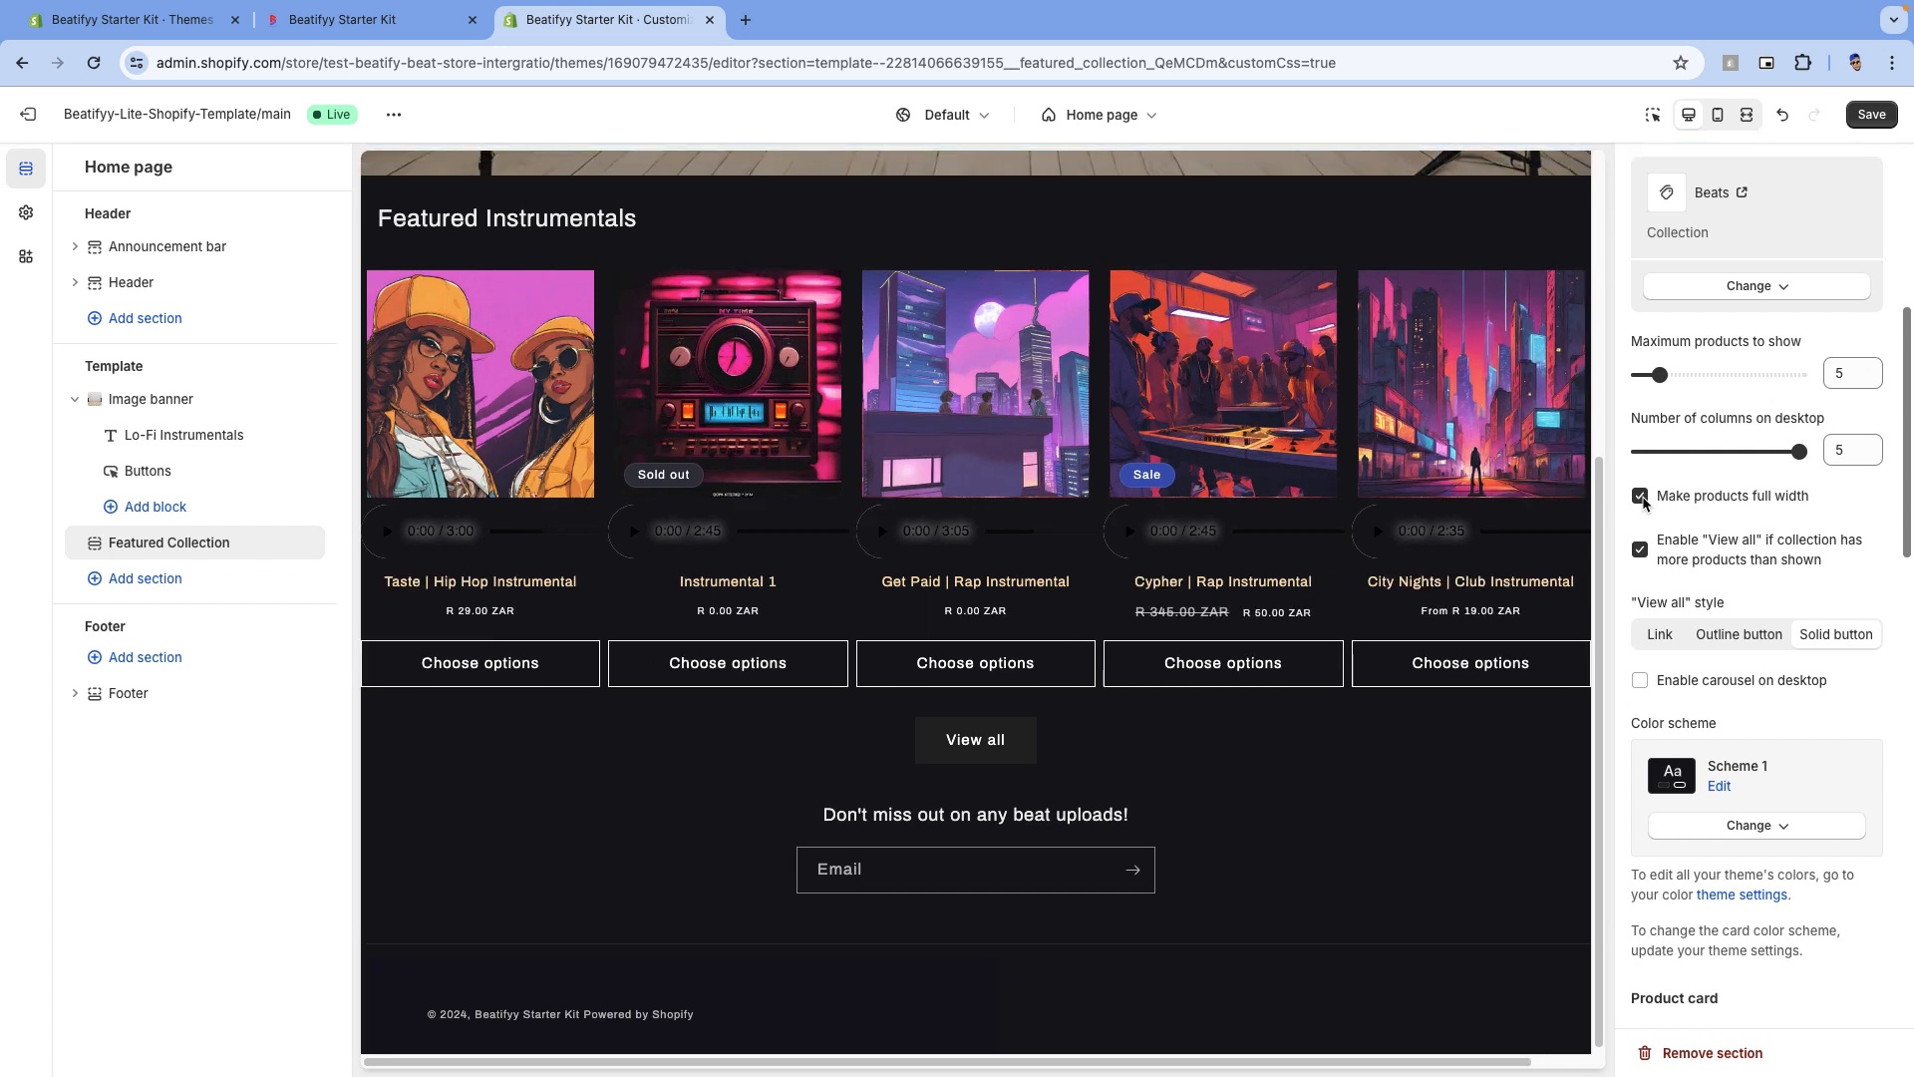
pyautogui.click(1641, 497)
# Enable the desktop carousel for the Featured Collection, set the maximum products to 9, and page forward and back in the preview
pyautogui.scroll(-2, 1724, 513)
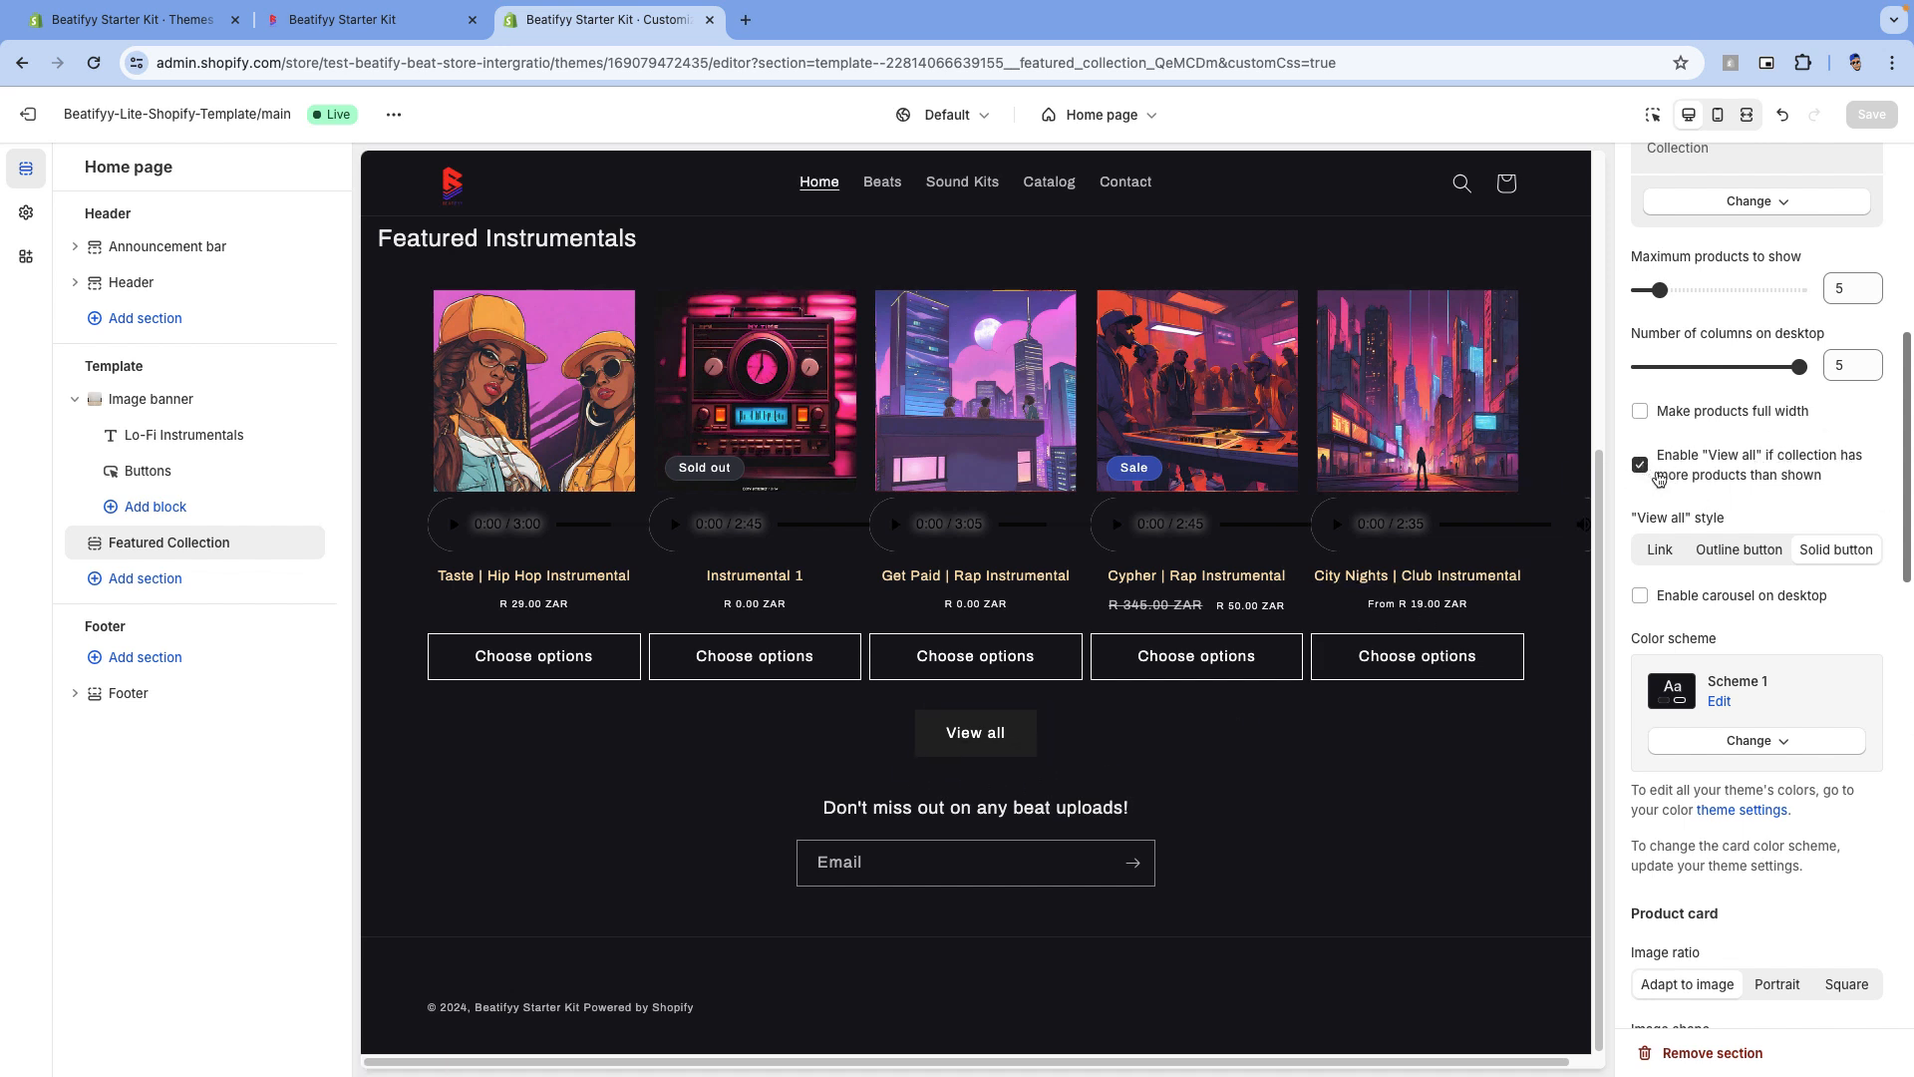
pyautogui.scroll(-1, 1752, 494)
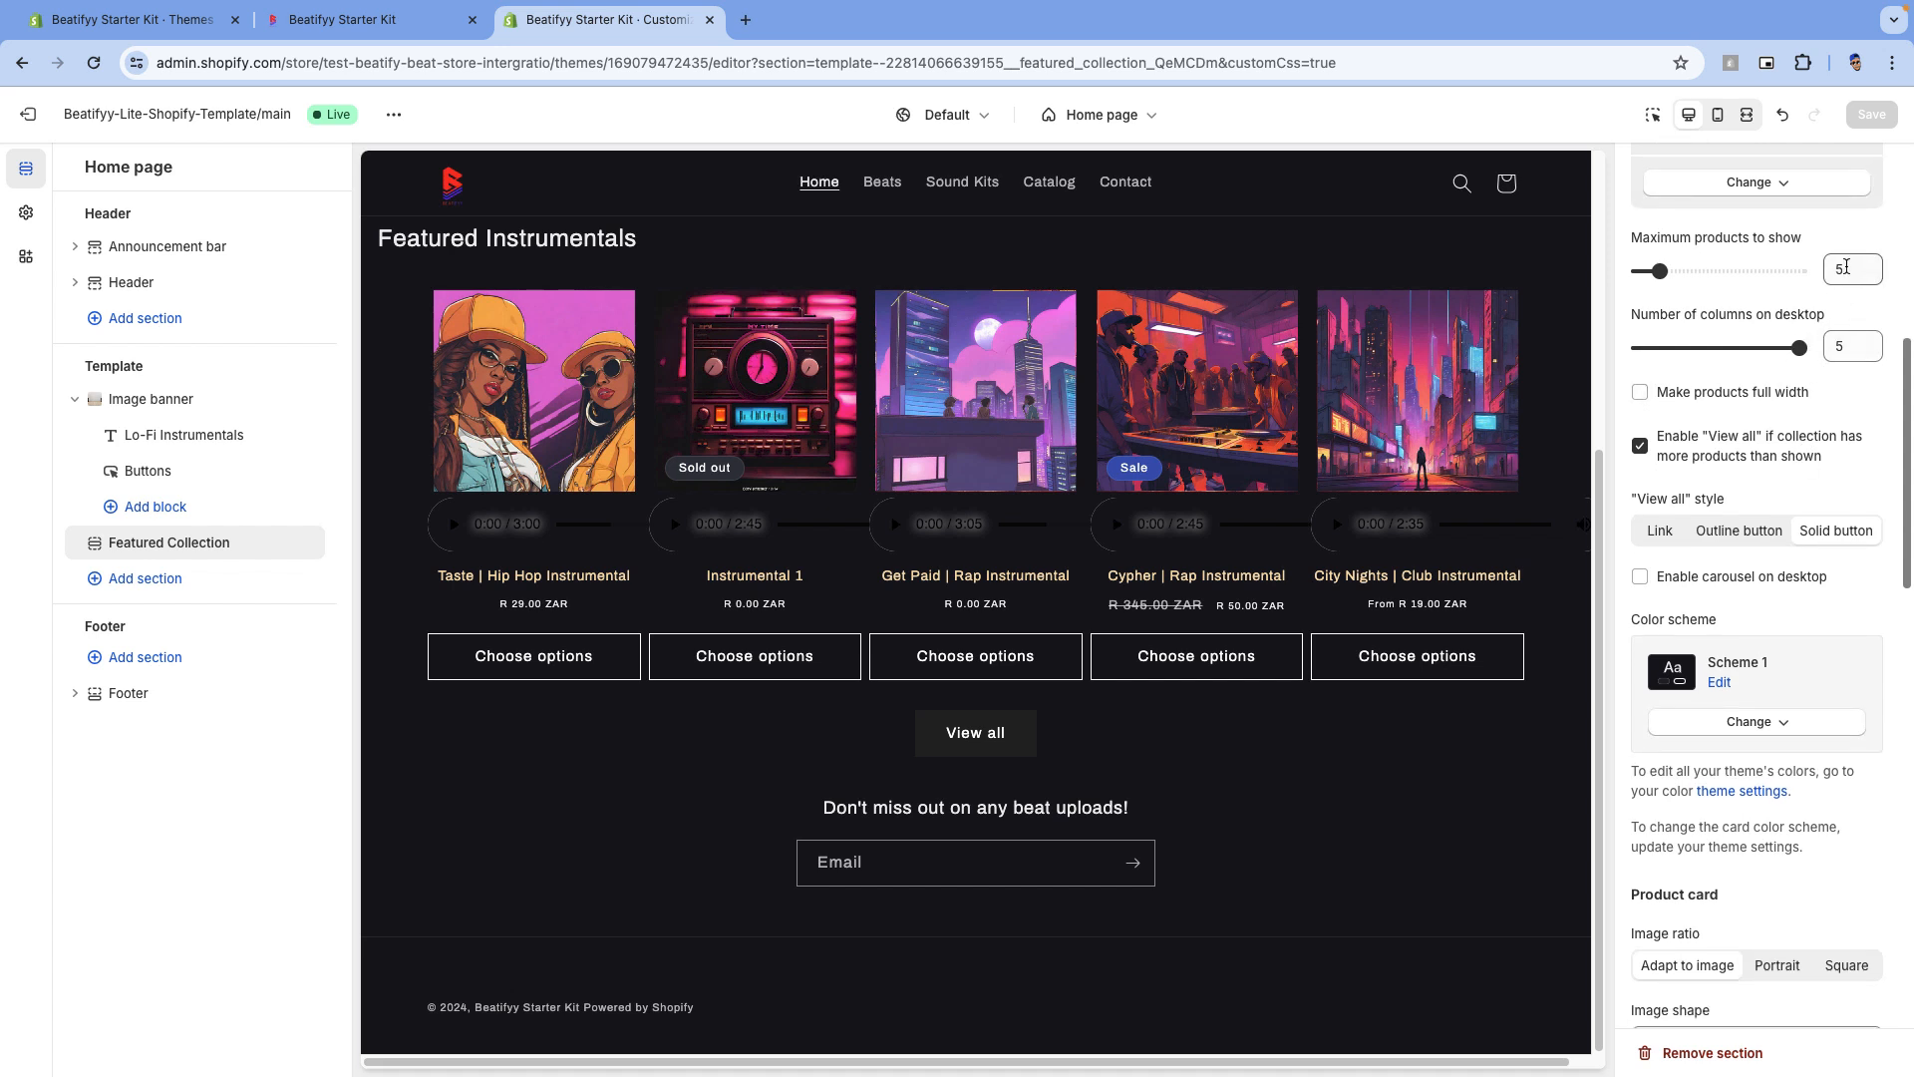
pyautogui.scroll(-1, 1731, 514)
pyautogui.scroll(-1, 1702, 439)
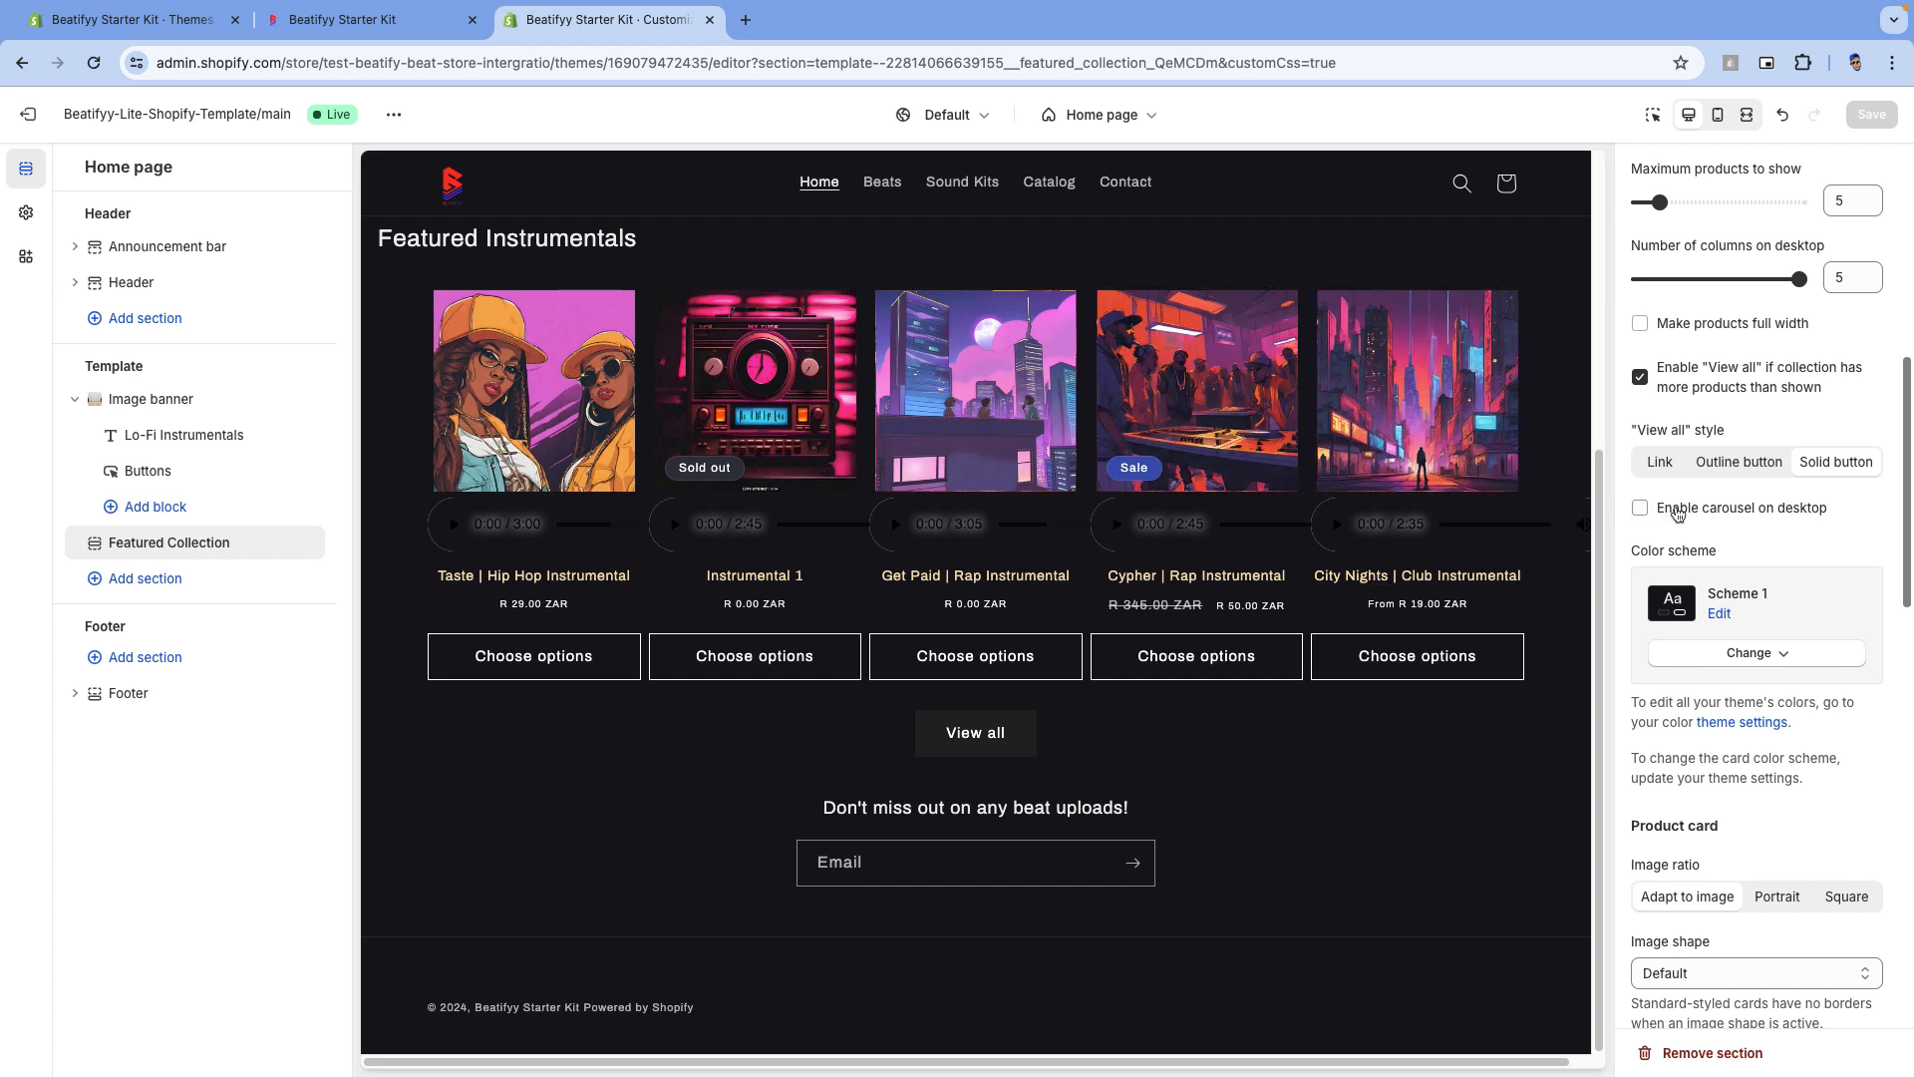
pyautogui.click(1640, 508)
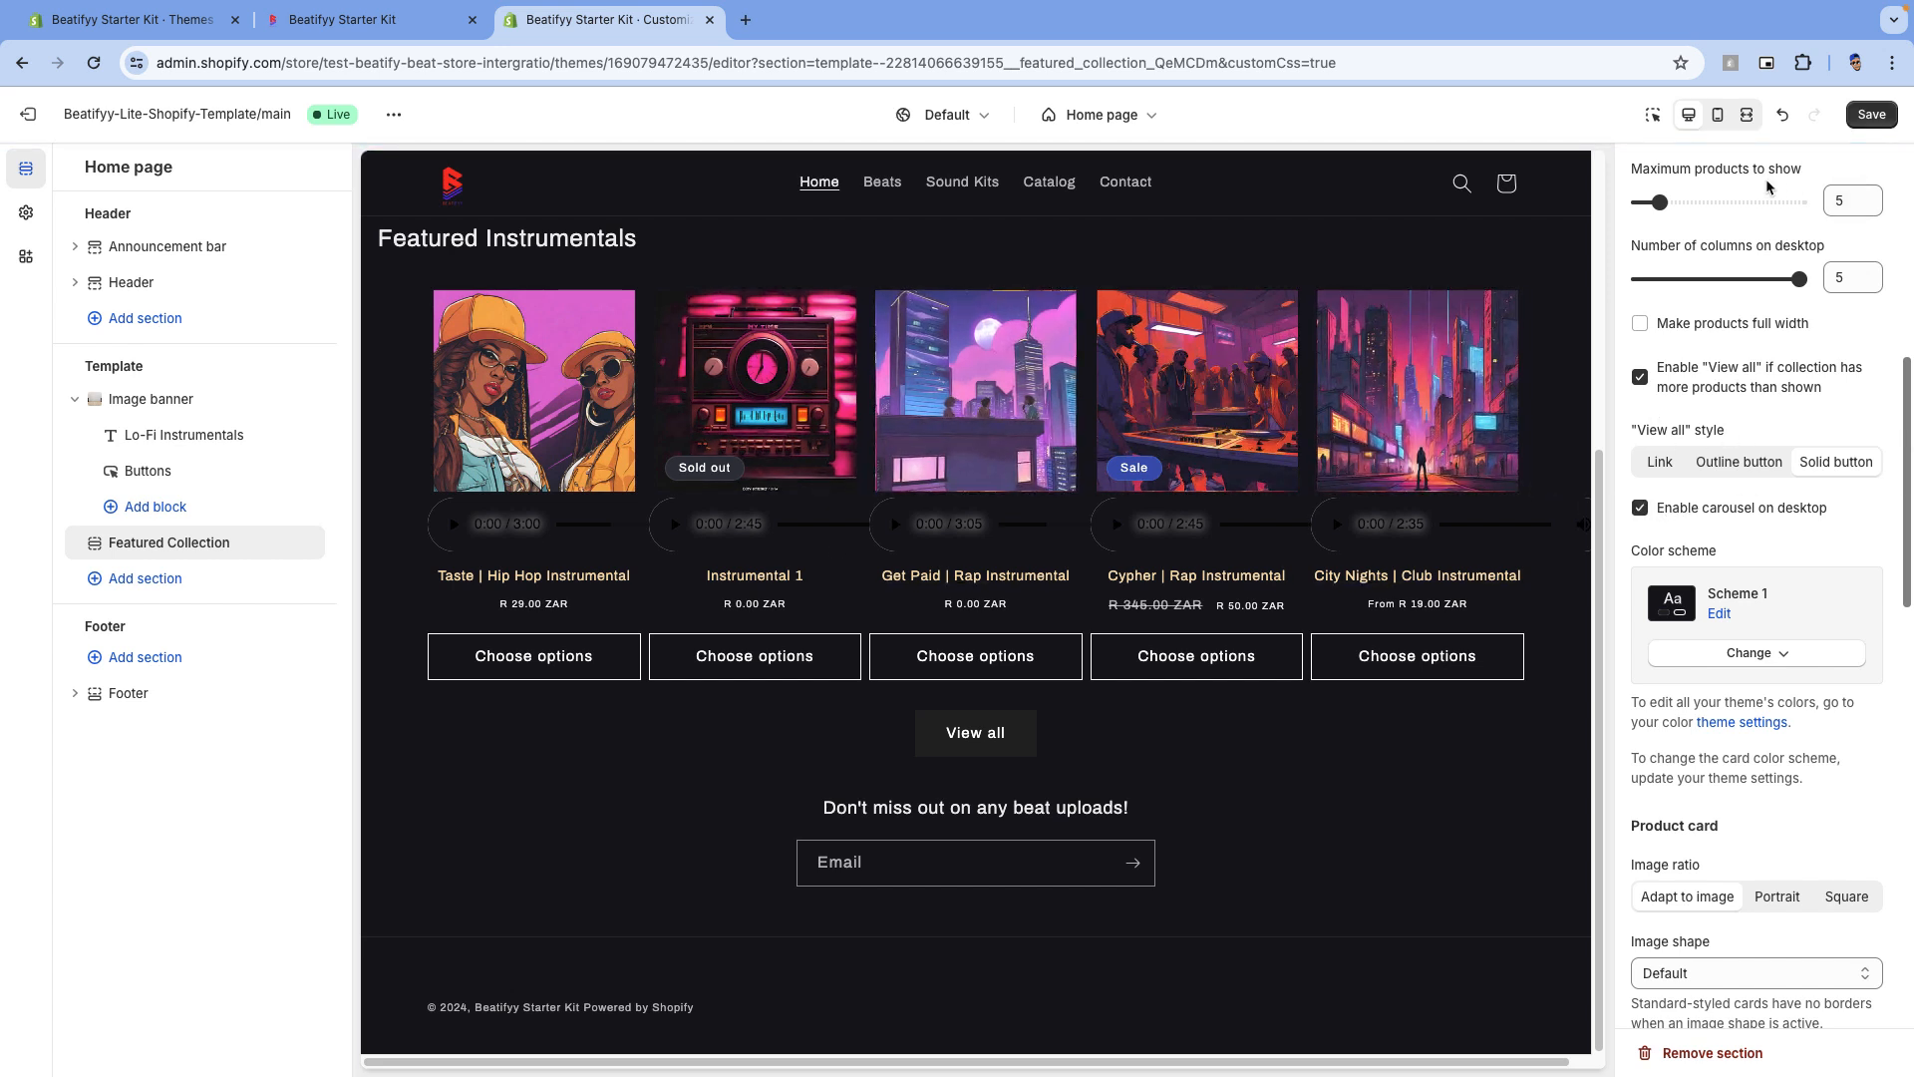
pyautogui.moveTo(1665, 205); pyautogui.dragTo(1688, 204)
pyautogui.moveTo(1406, 554); pyautogui.dragTo(772, 552)
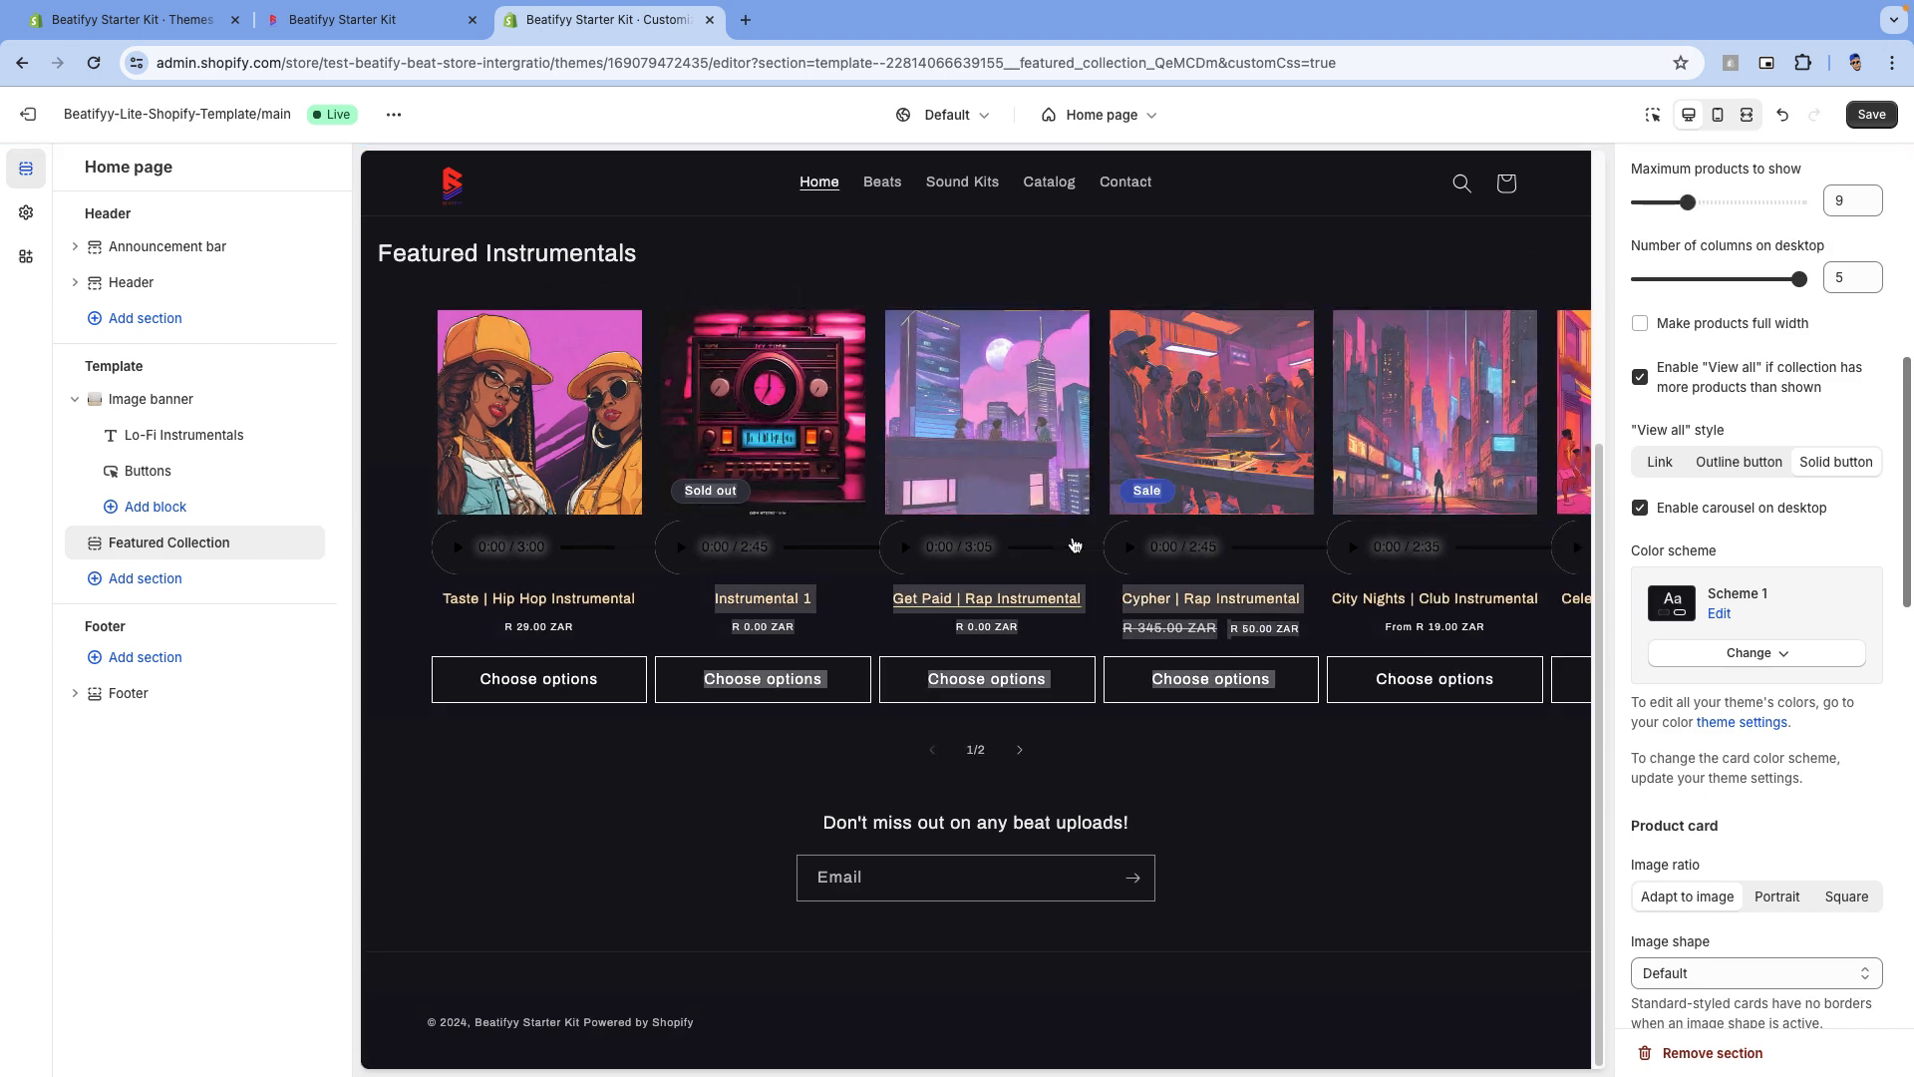
pyautogui.click(1019, 750)
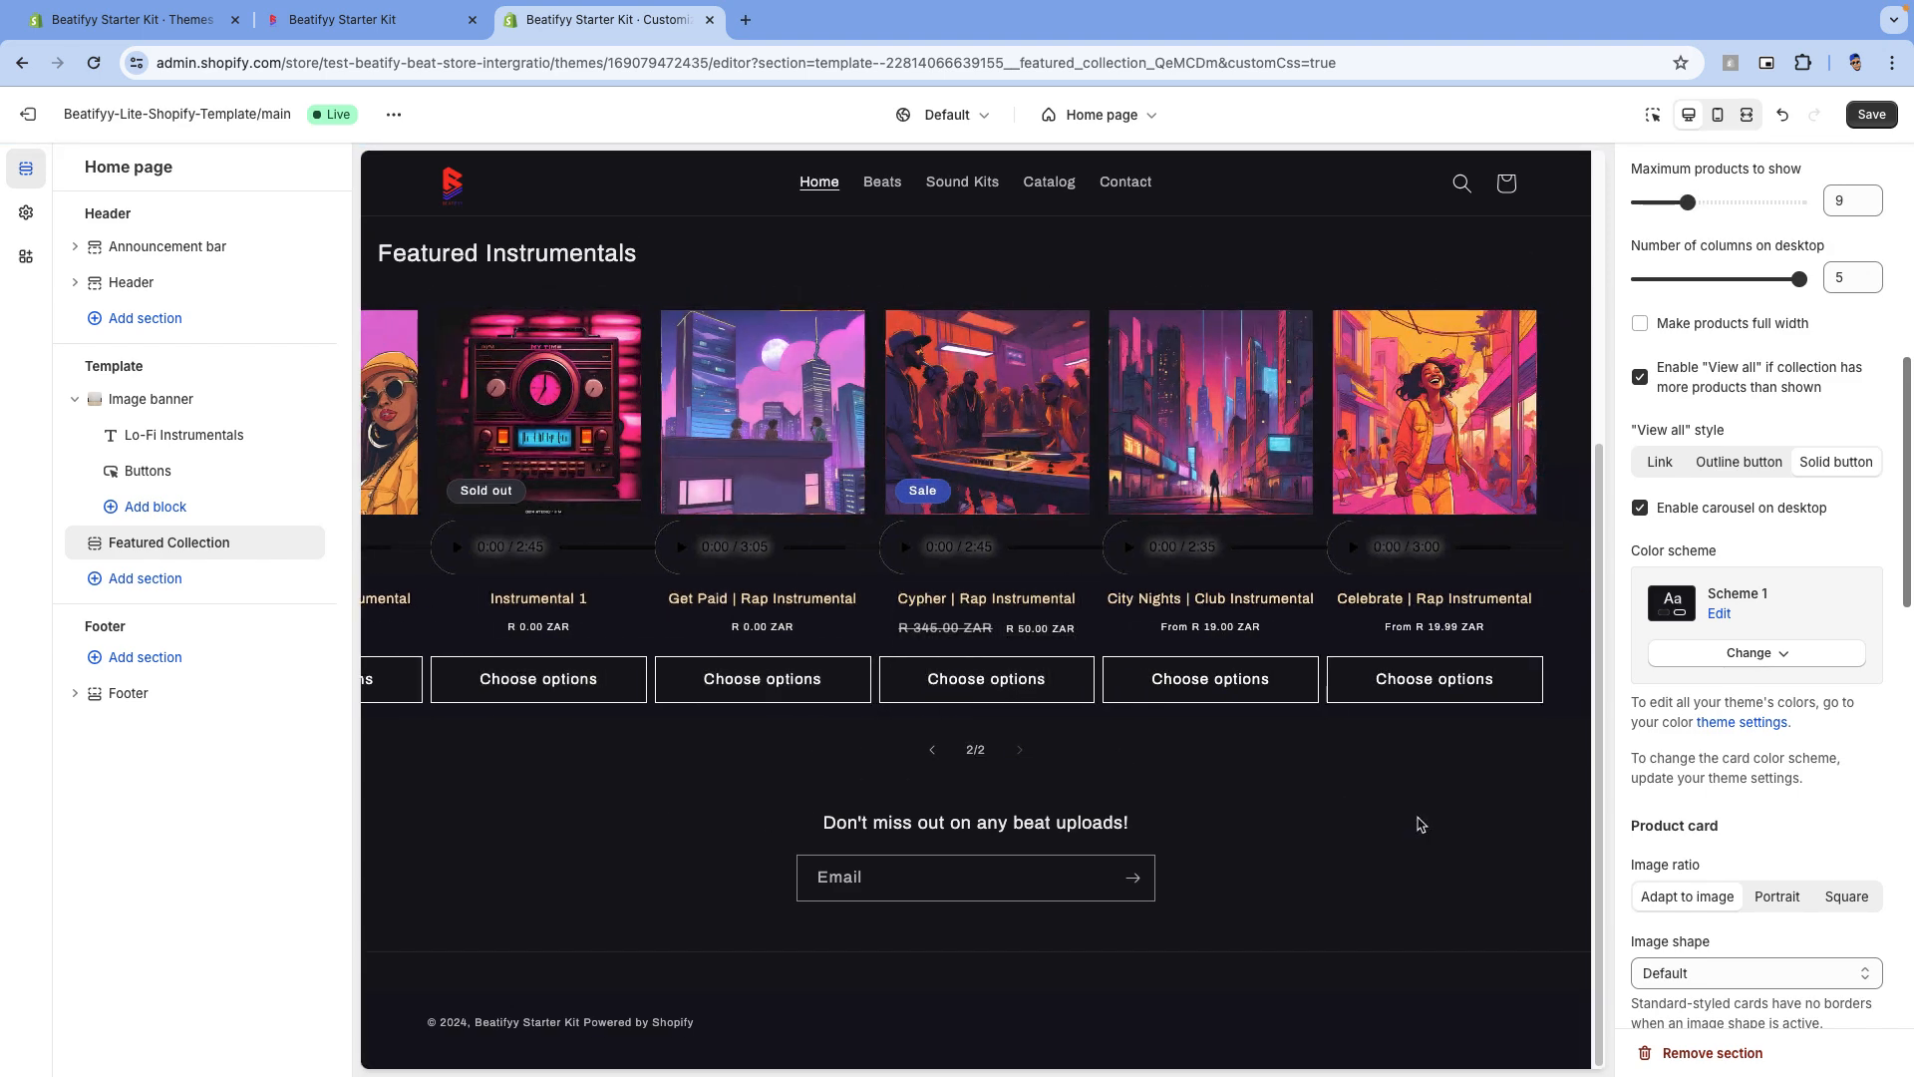
pyautogui.click(932, 749)
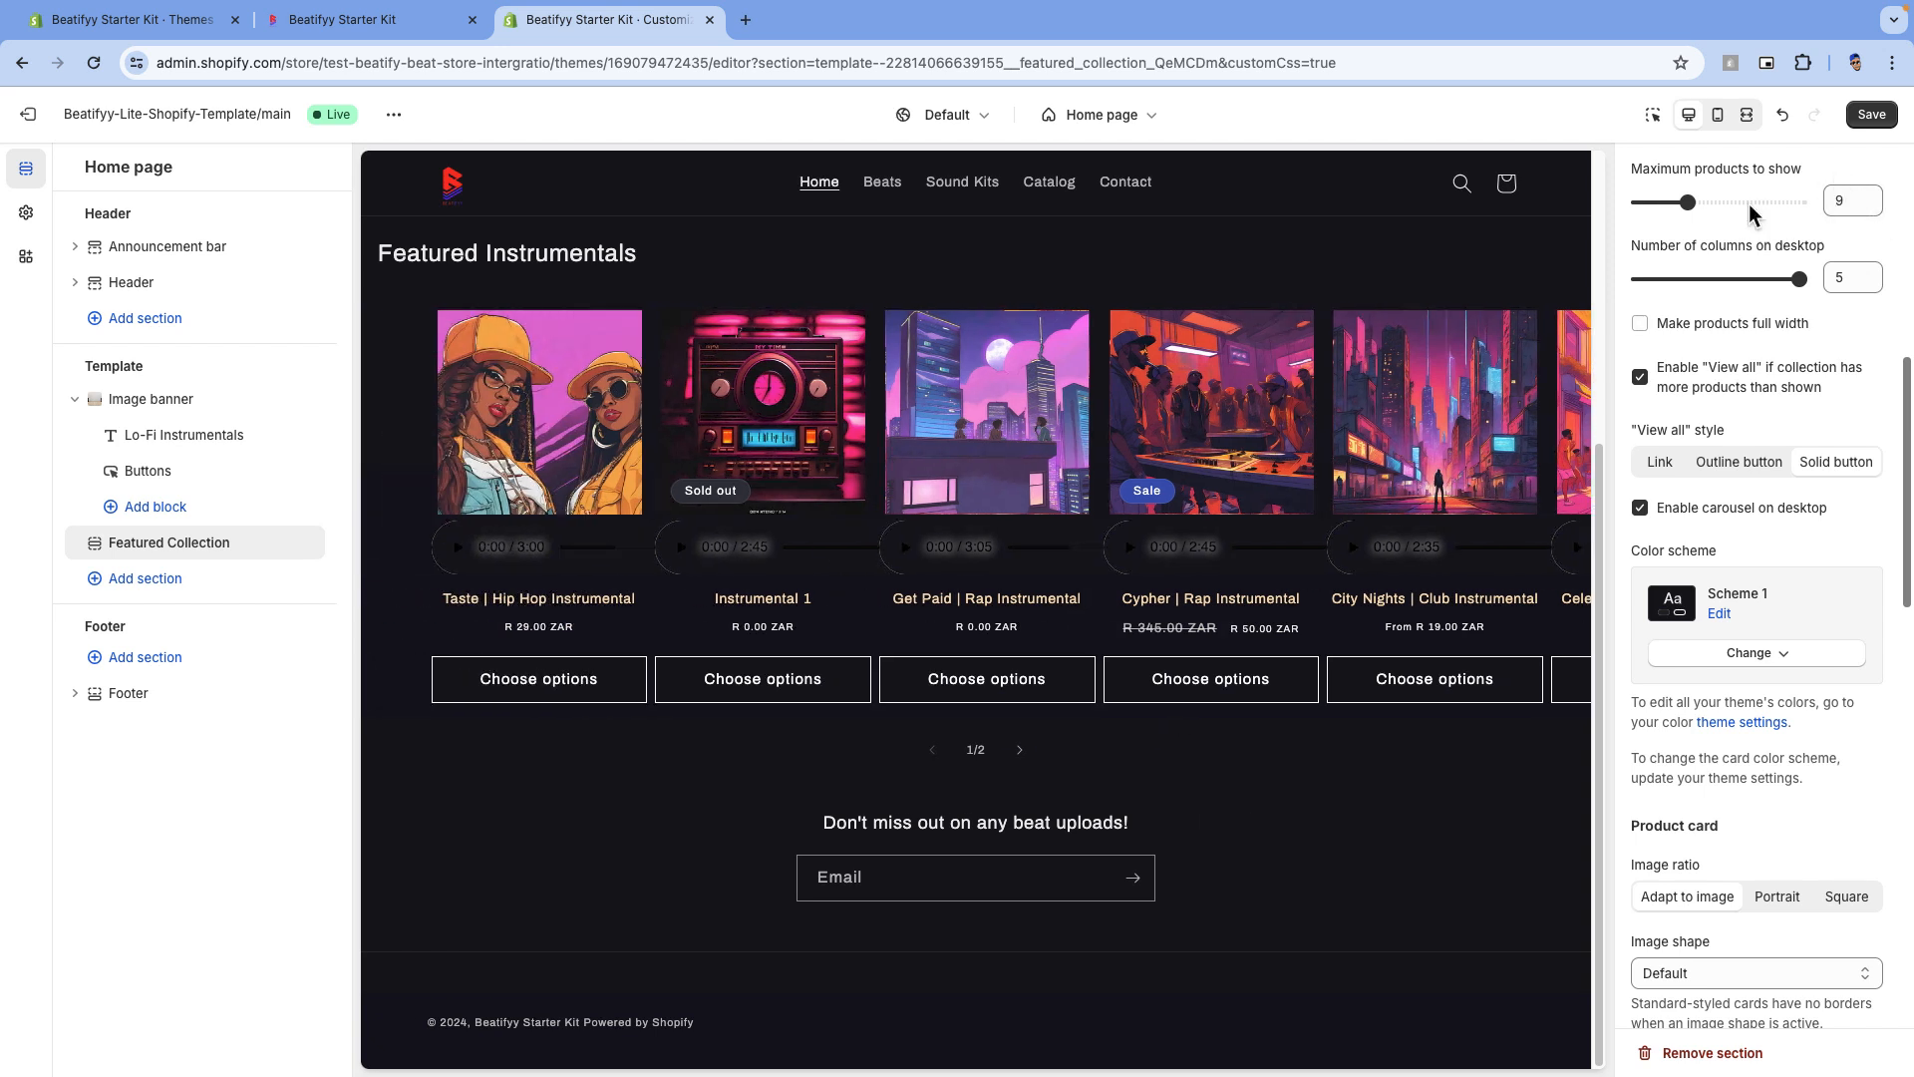
# Set the Featured Collection's maximum products back to 5 and disable the desktop carousel
pyautogui.moveTo(1688, 204); pyautogui.dragTo(1660, 201)
pyautogui.scroll(-3, 1784, 636)
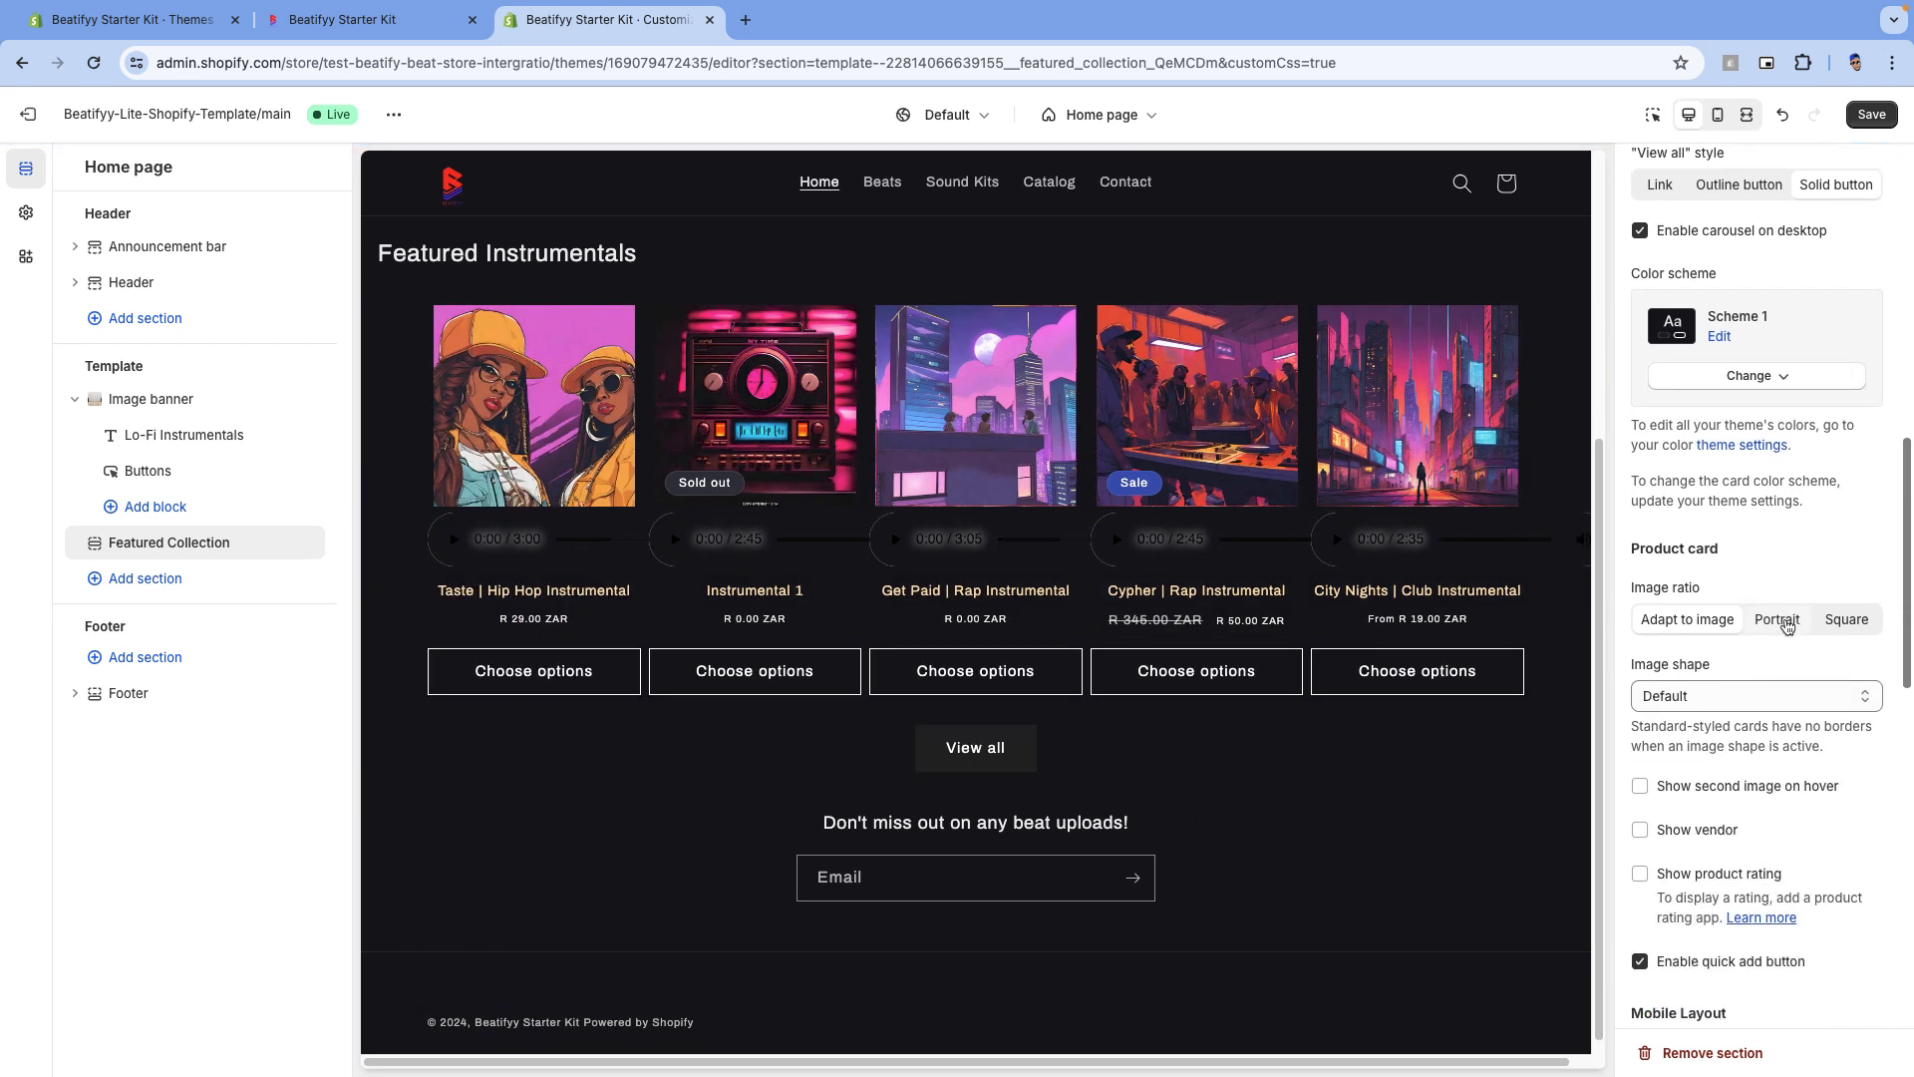
pyautogui.scroll(2, 1654, 428)
pyautogui.click(1660, 411)
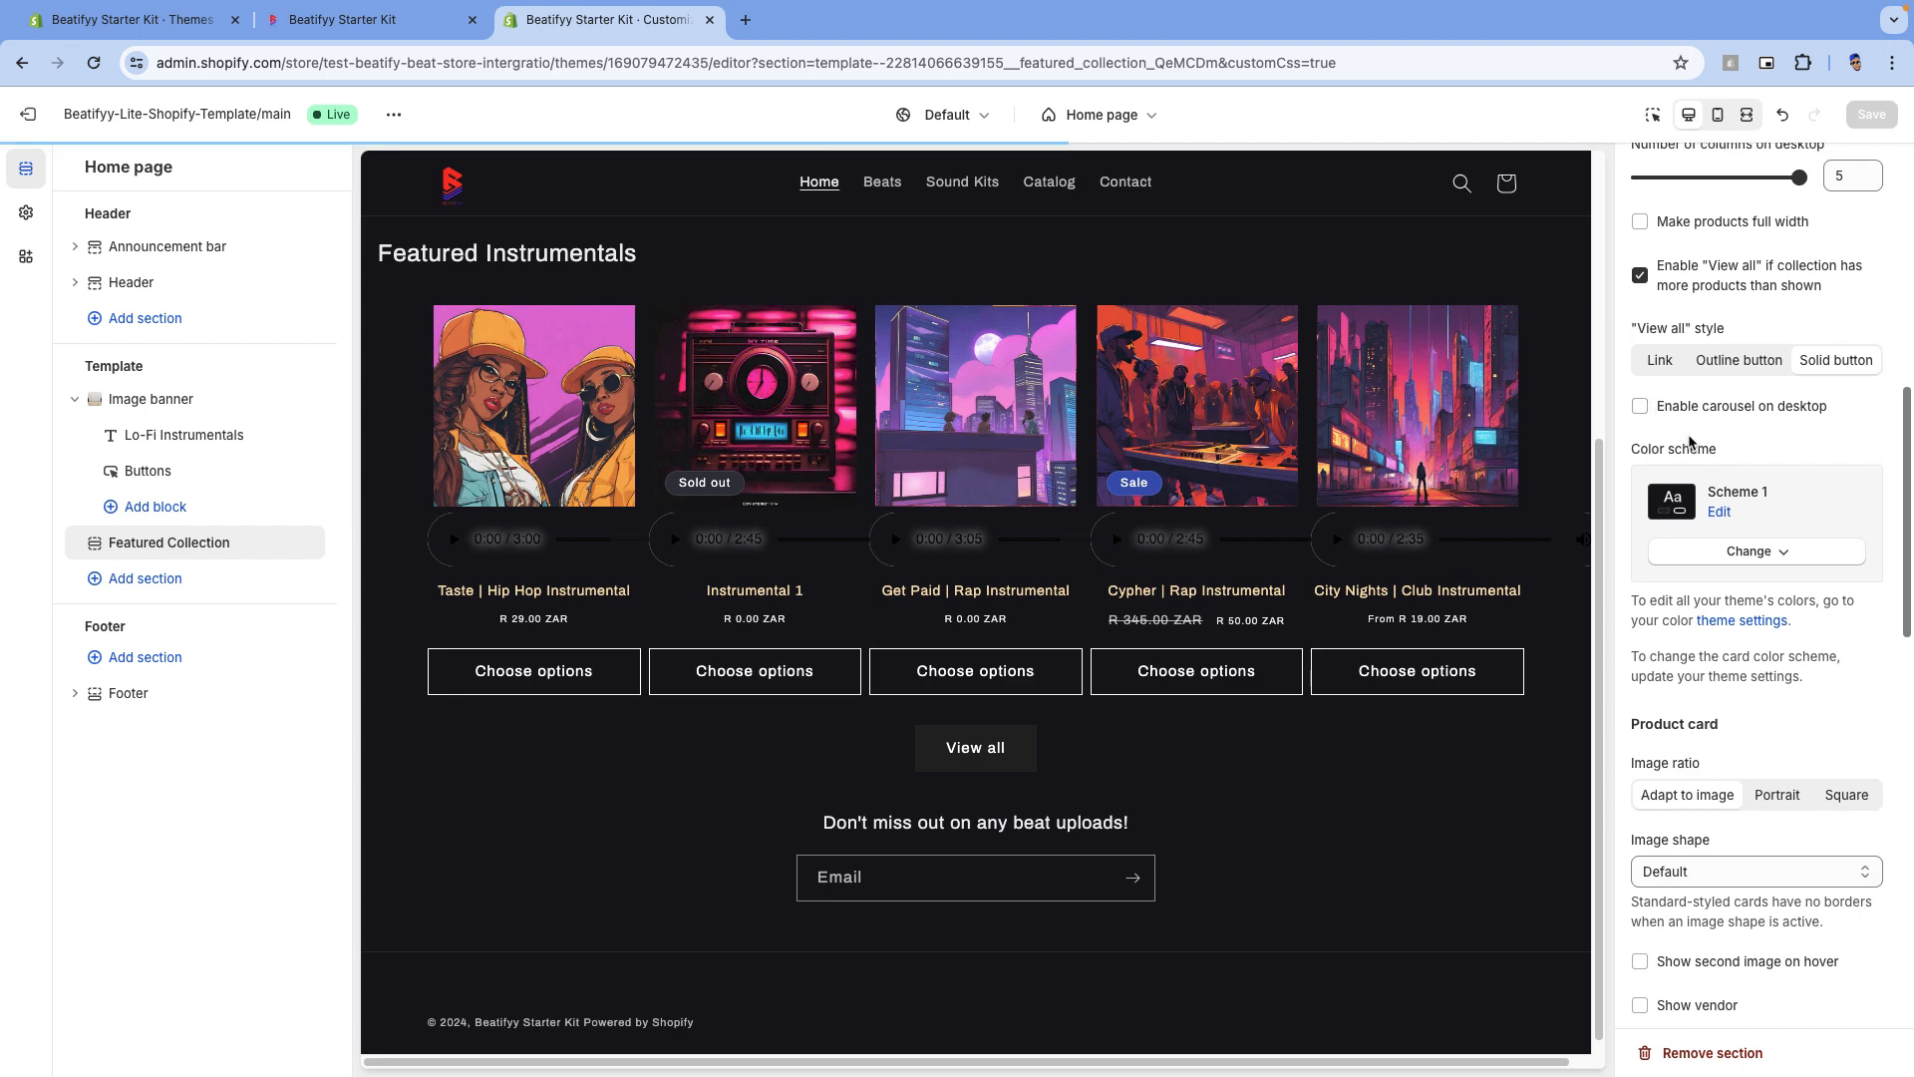
# Try color Scheme 2 and Scheme 3 for the Featured Collection, and set the color scheme back to Scheme 1
pyautogui.scroll(-1, 1724, 454)
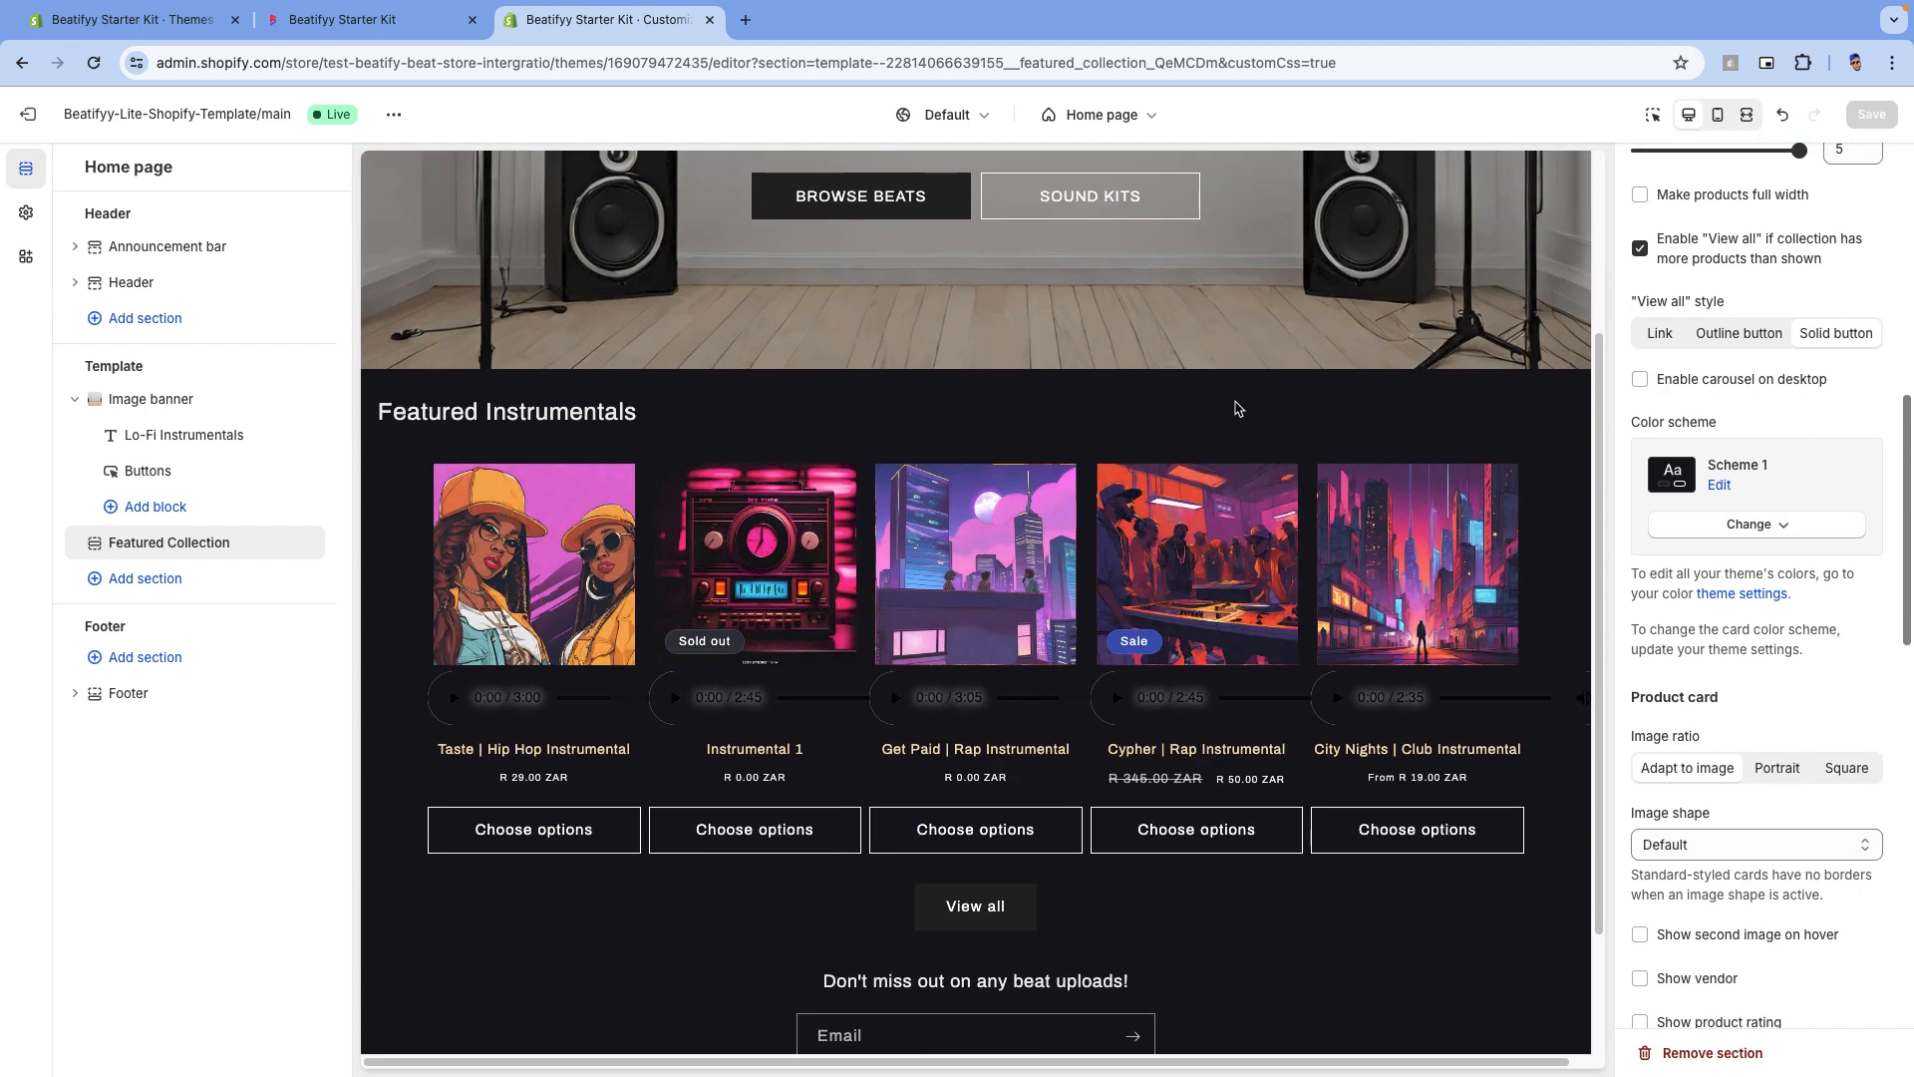
pyautogui.click(1779, 523)
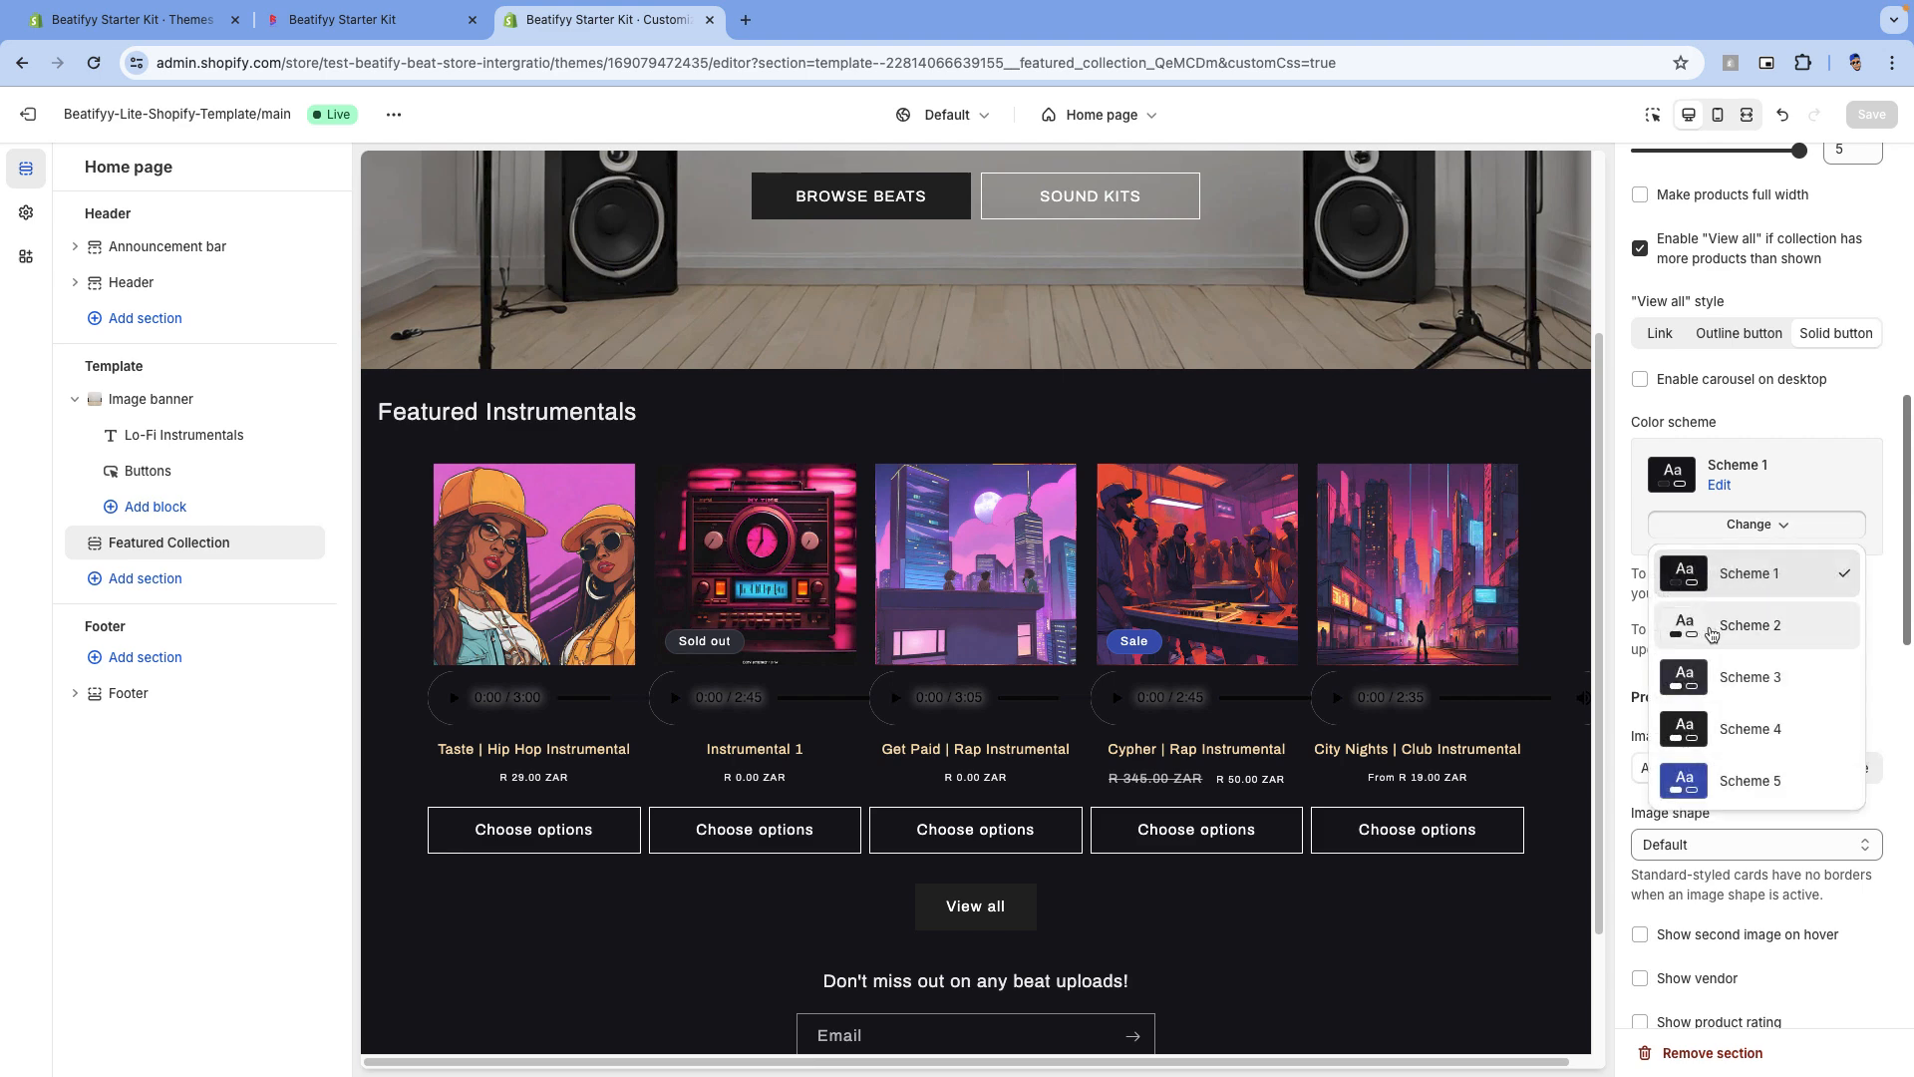
pyautogui.click(1726, 620)
pyautogui.click(1734, 526)
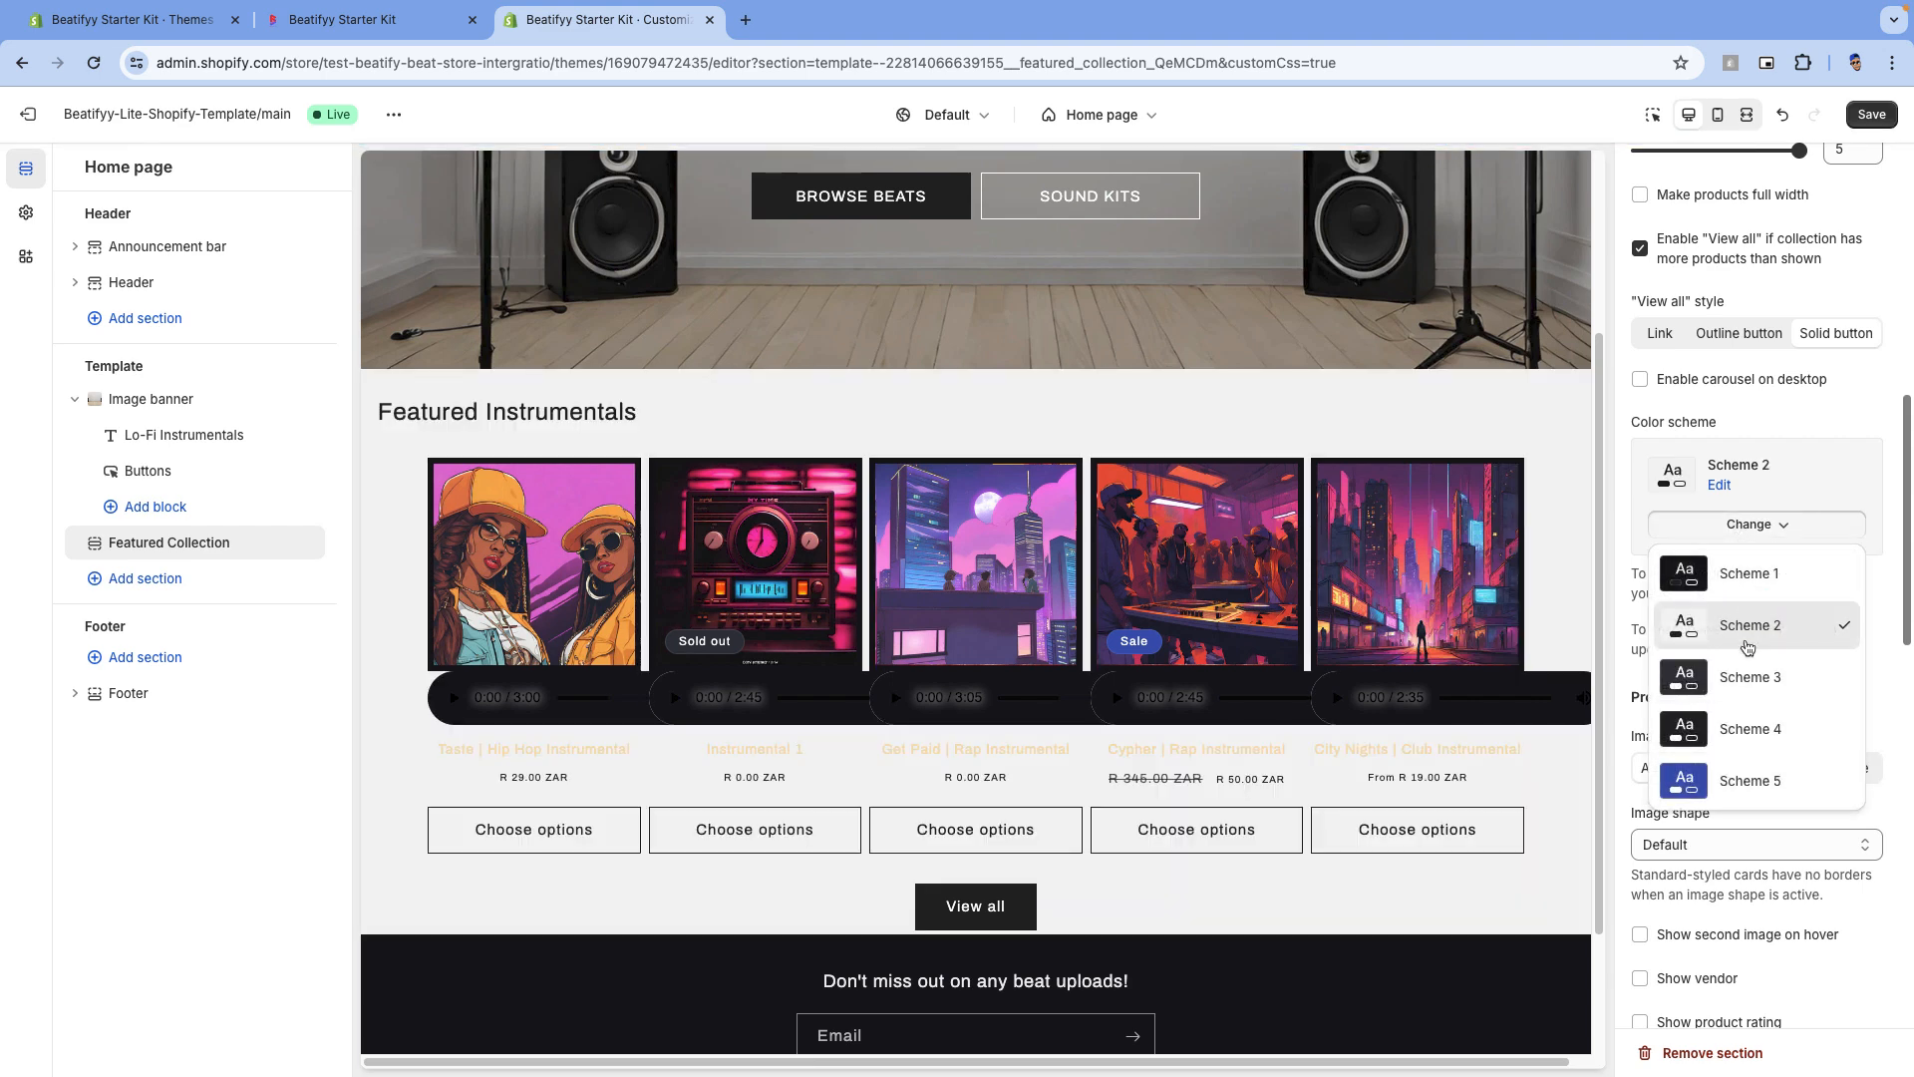
pyautogui.click(1747, 677)
pyautogui.click(1735, 527)
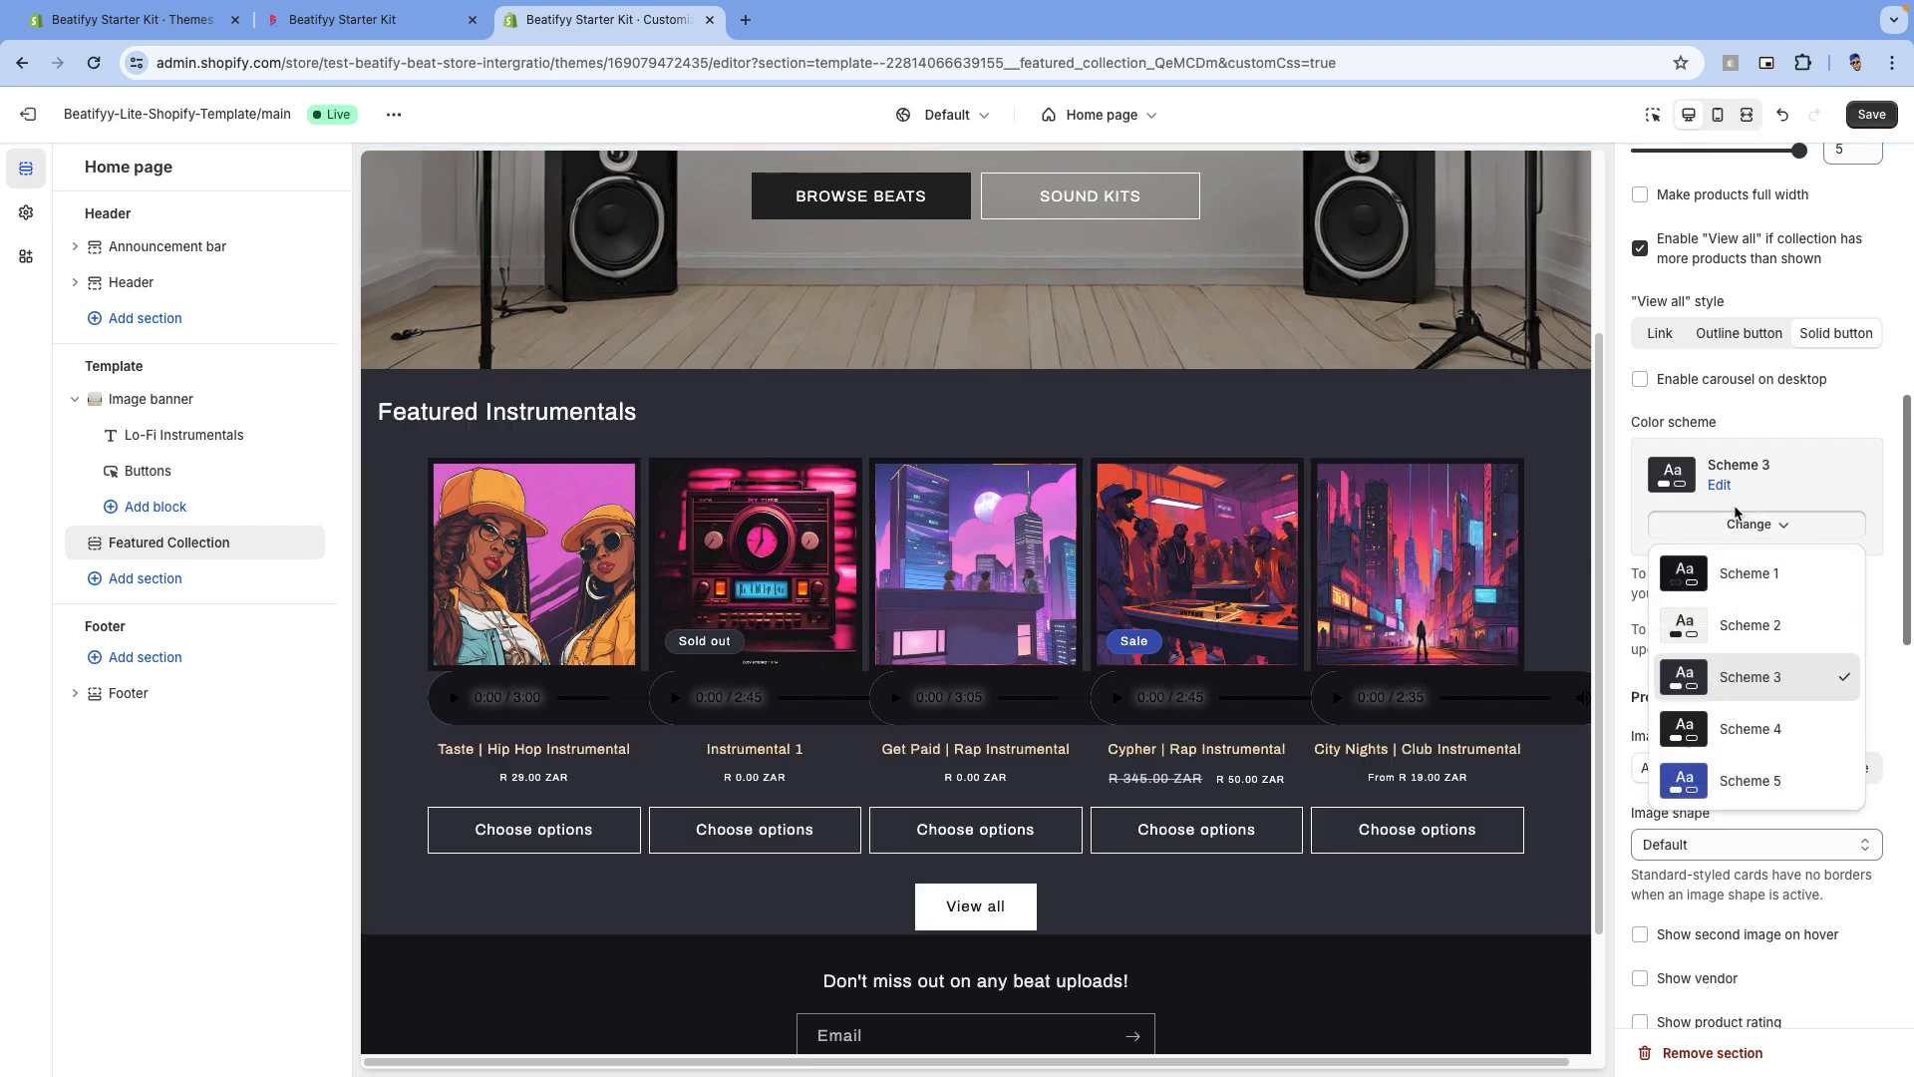
pyautogui.click(1720, 568)
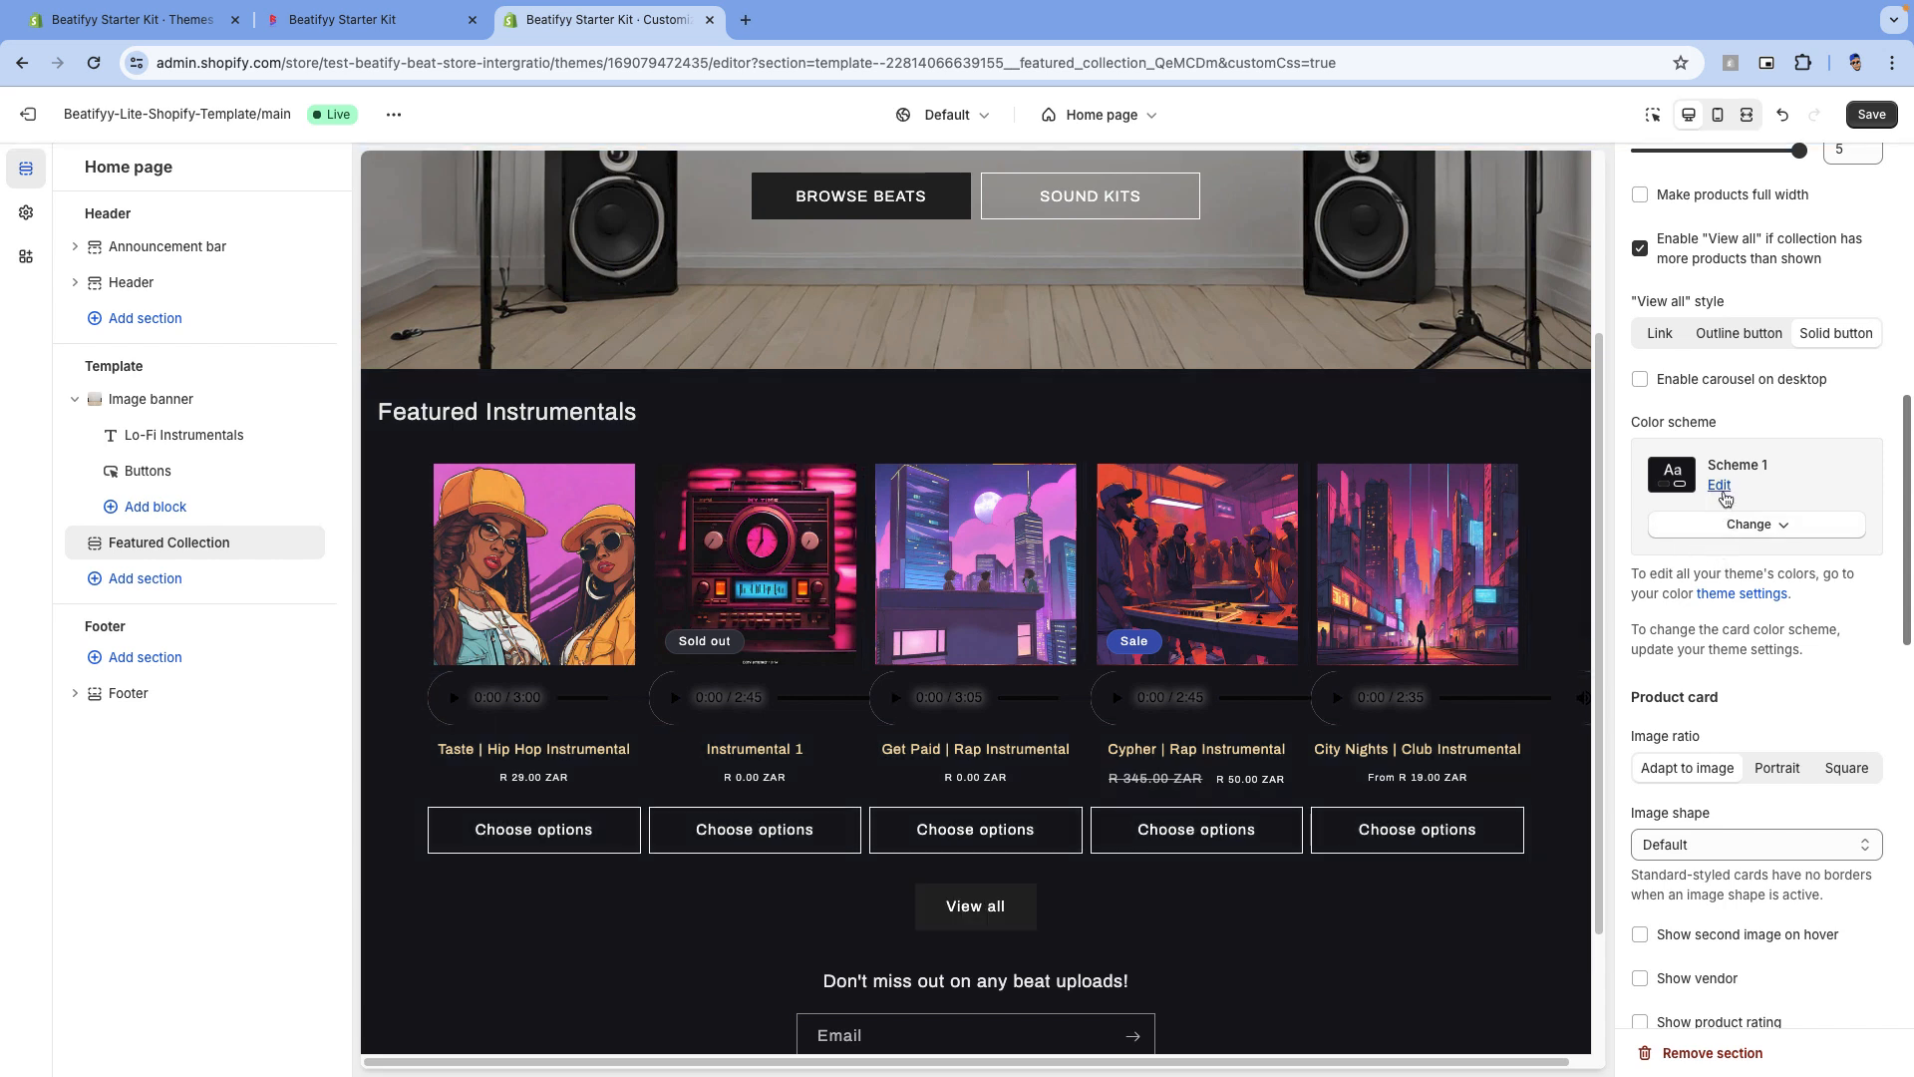
# Try disabling the quick add button on the Featured Collection's product cards, and enable it again
pyautogui.scroll(-1, 1725, 529)
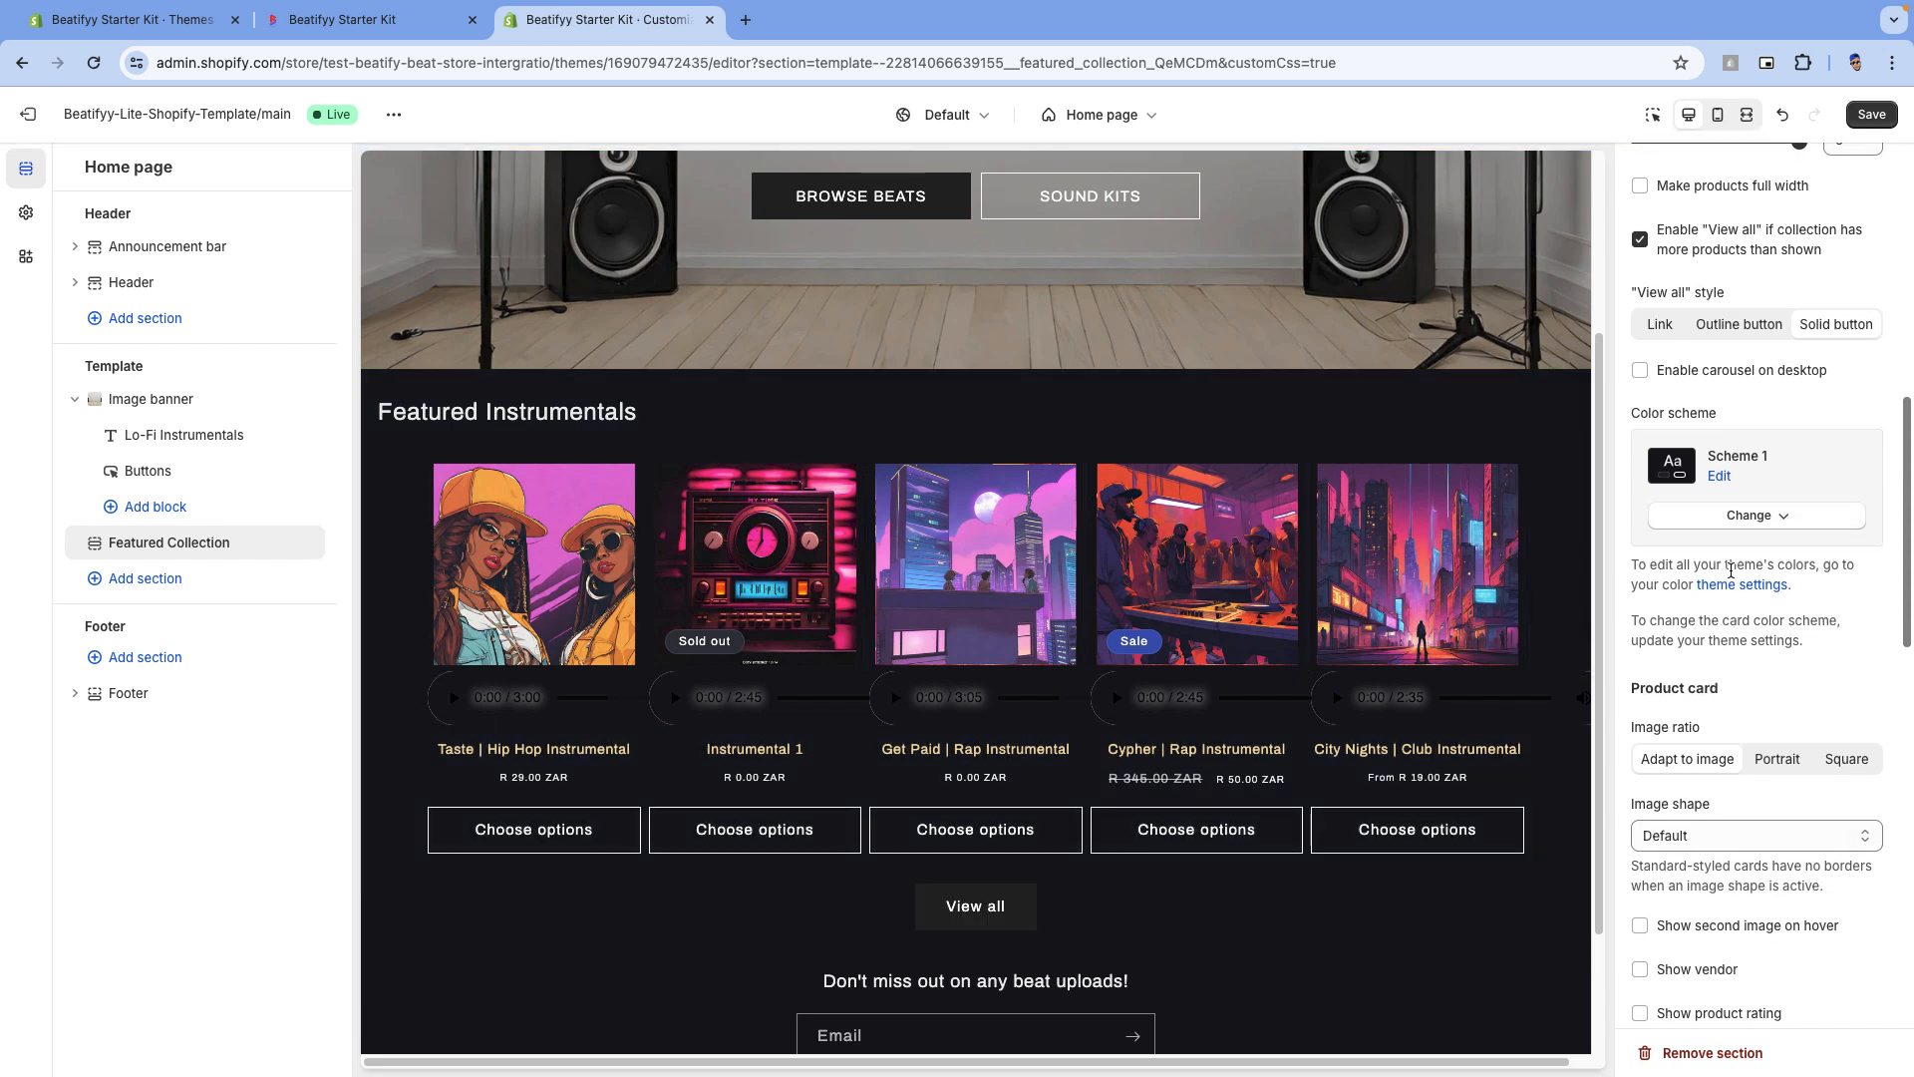
pyautogui.scroll(-4, 1730, 571)
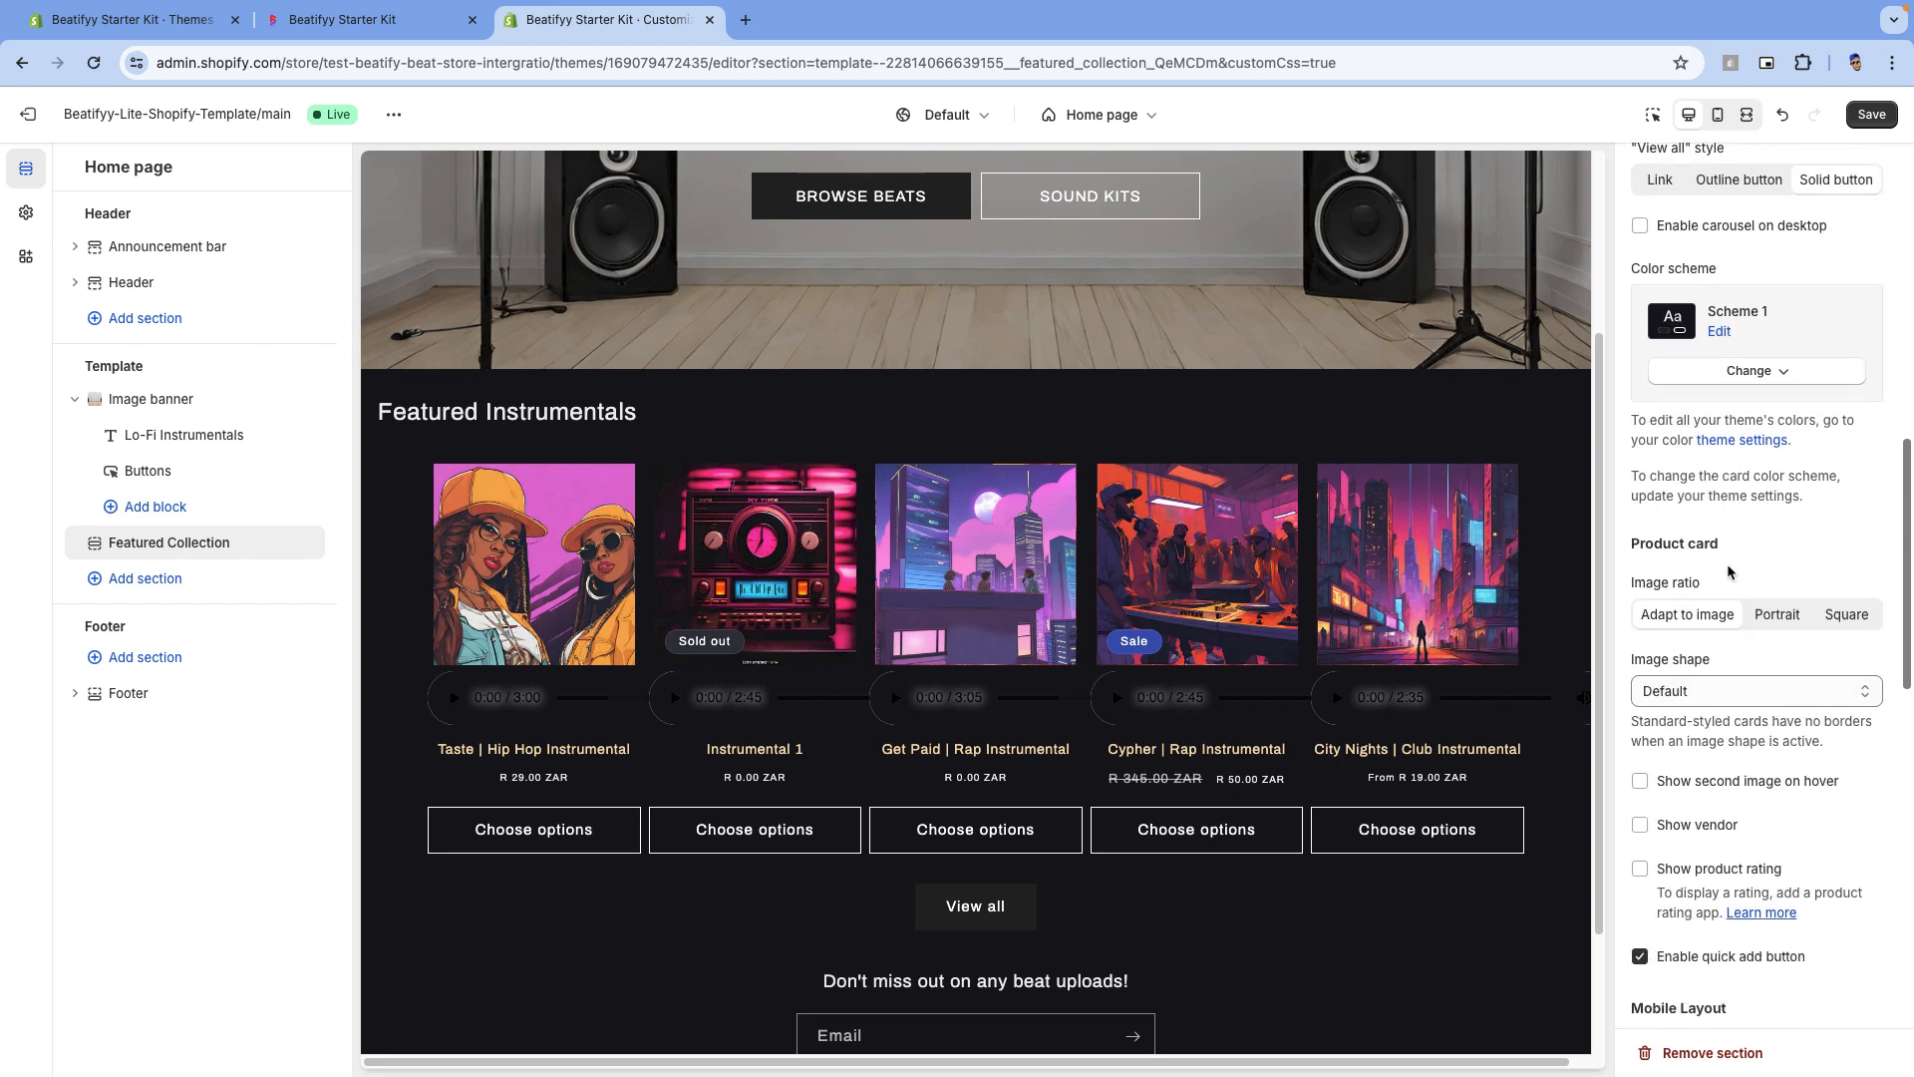
pyautogui.scroll(-2, 1675, 573)
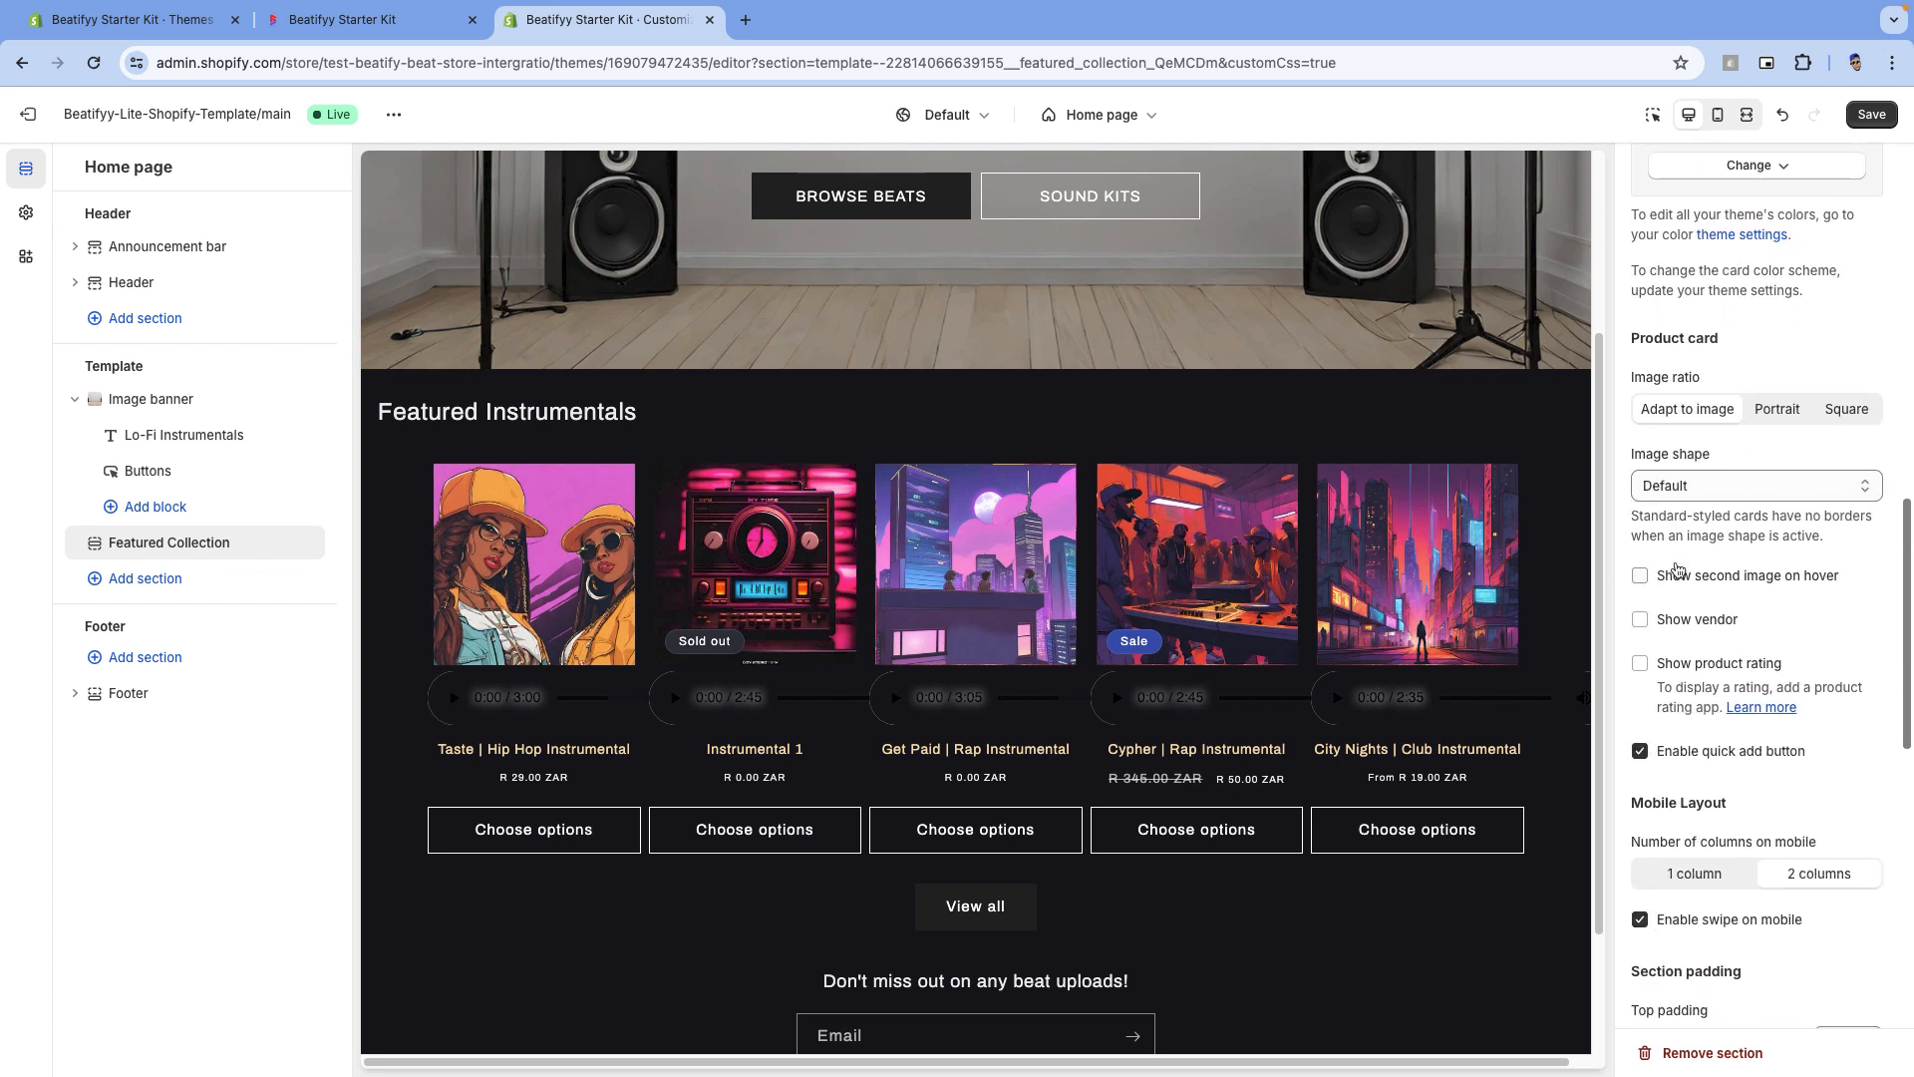
pyautogui.scroll(-2, 1678, 570)
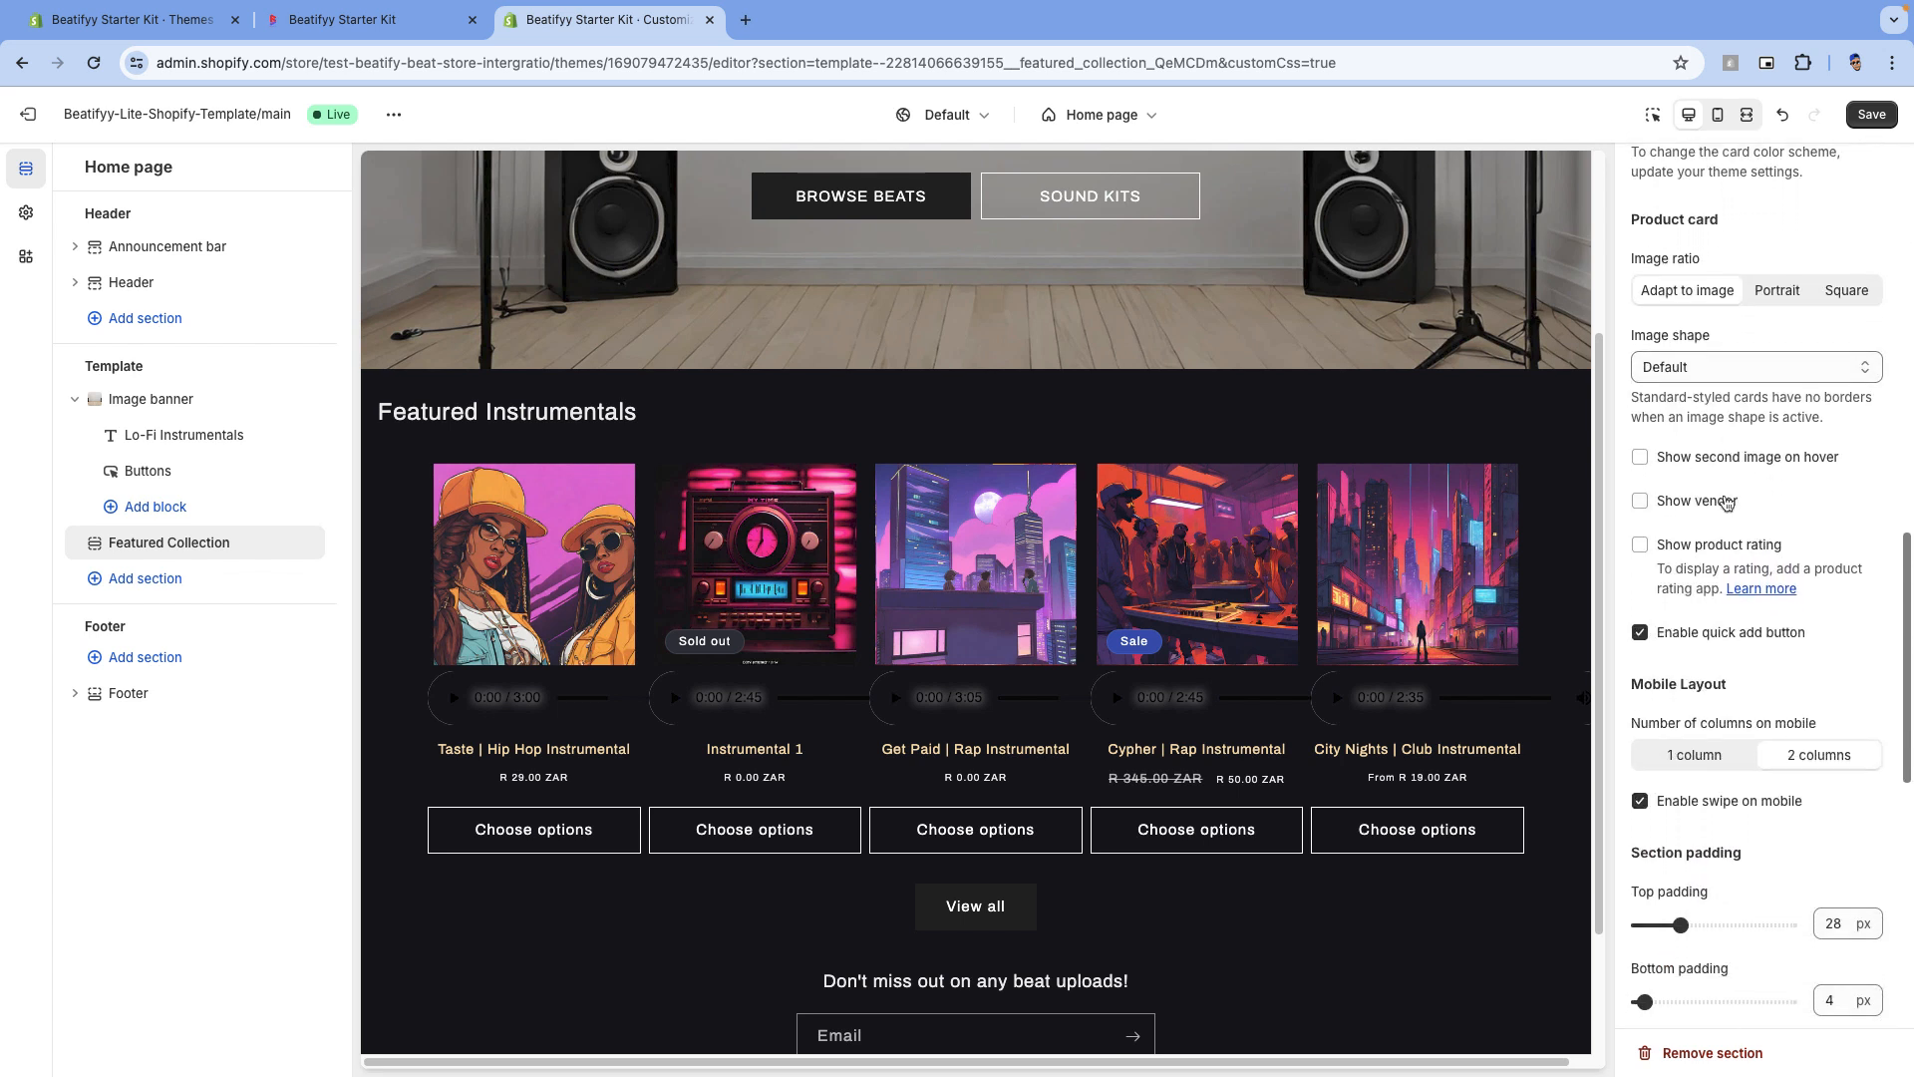
pyautogui.scroll(-1, 1637, 534)
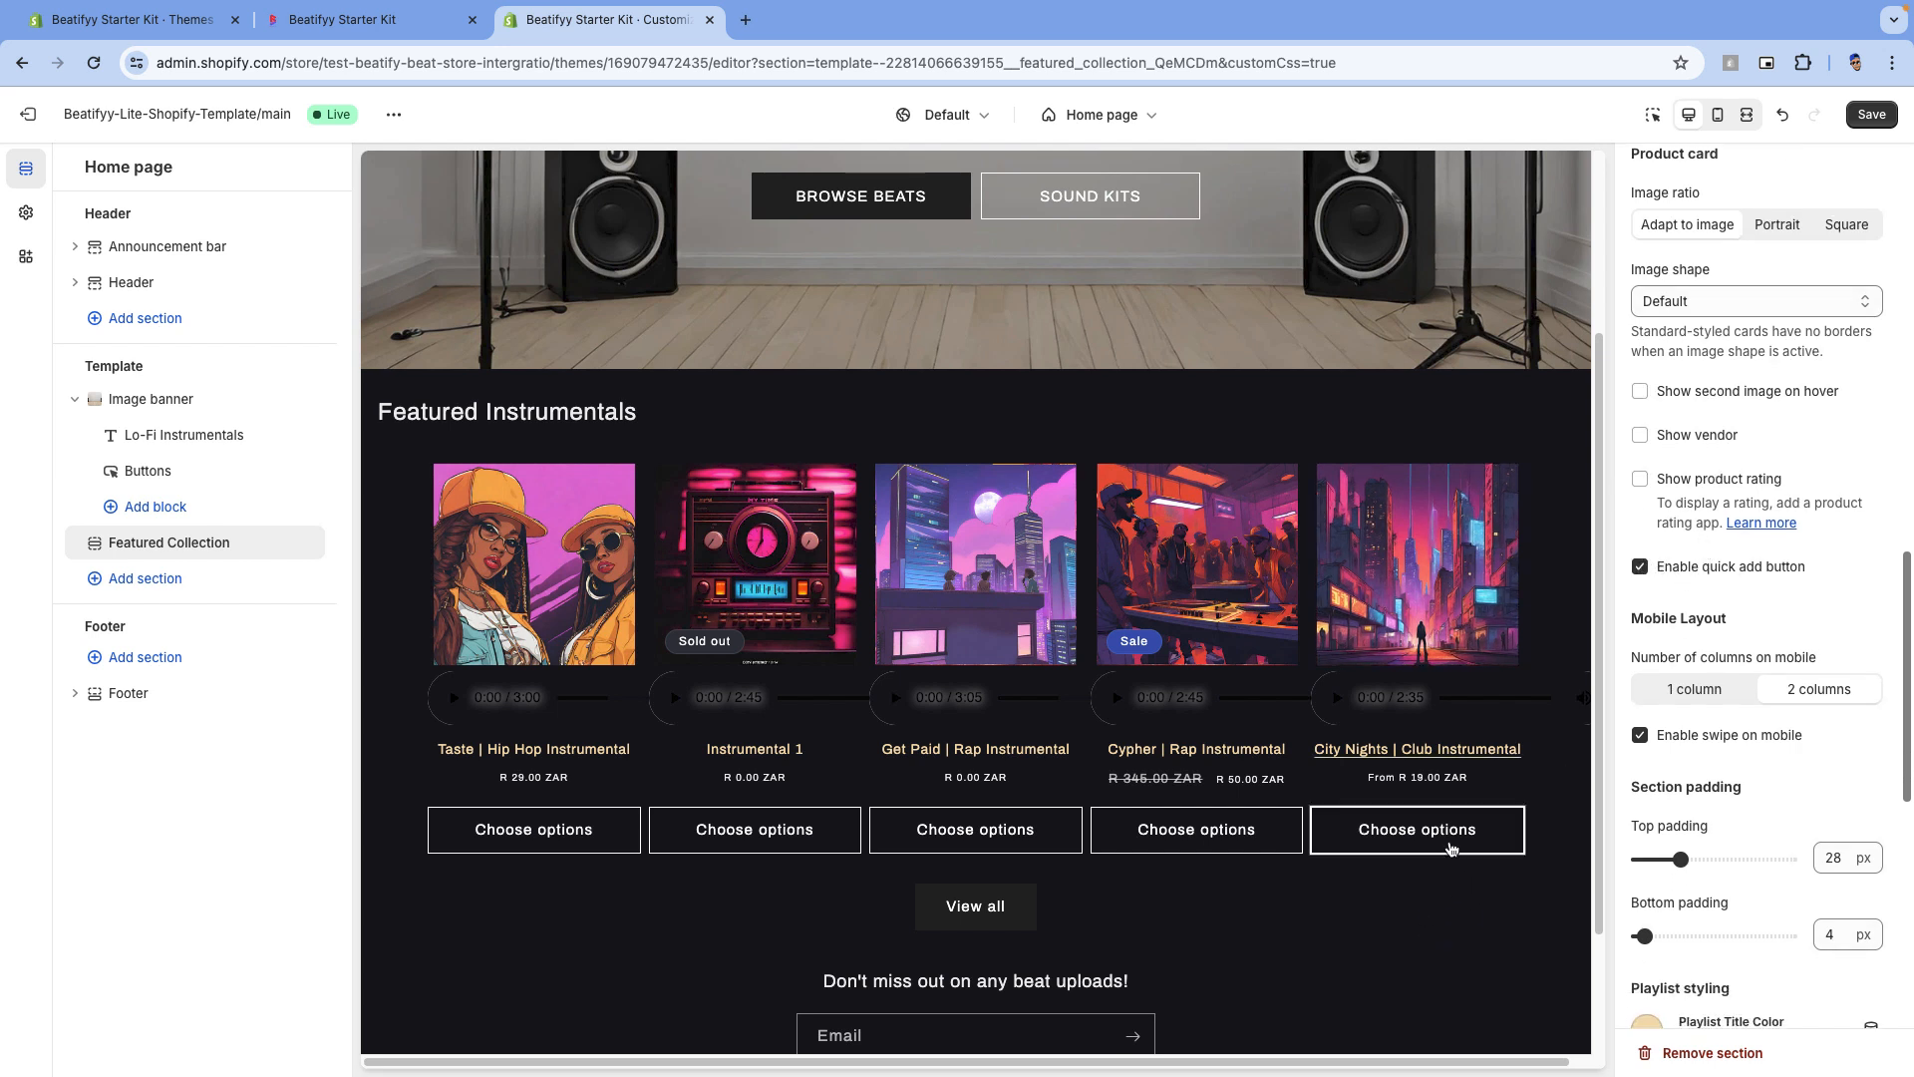
pyautogui.click(1687, 566)
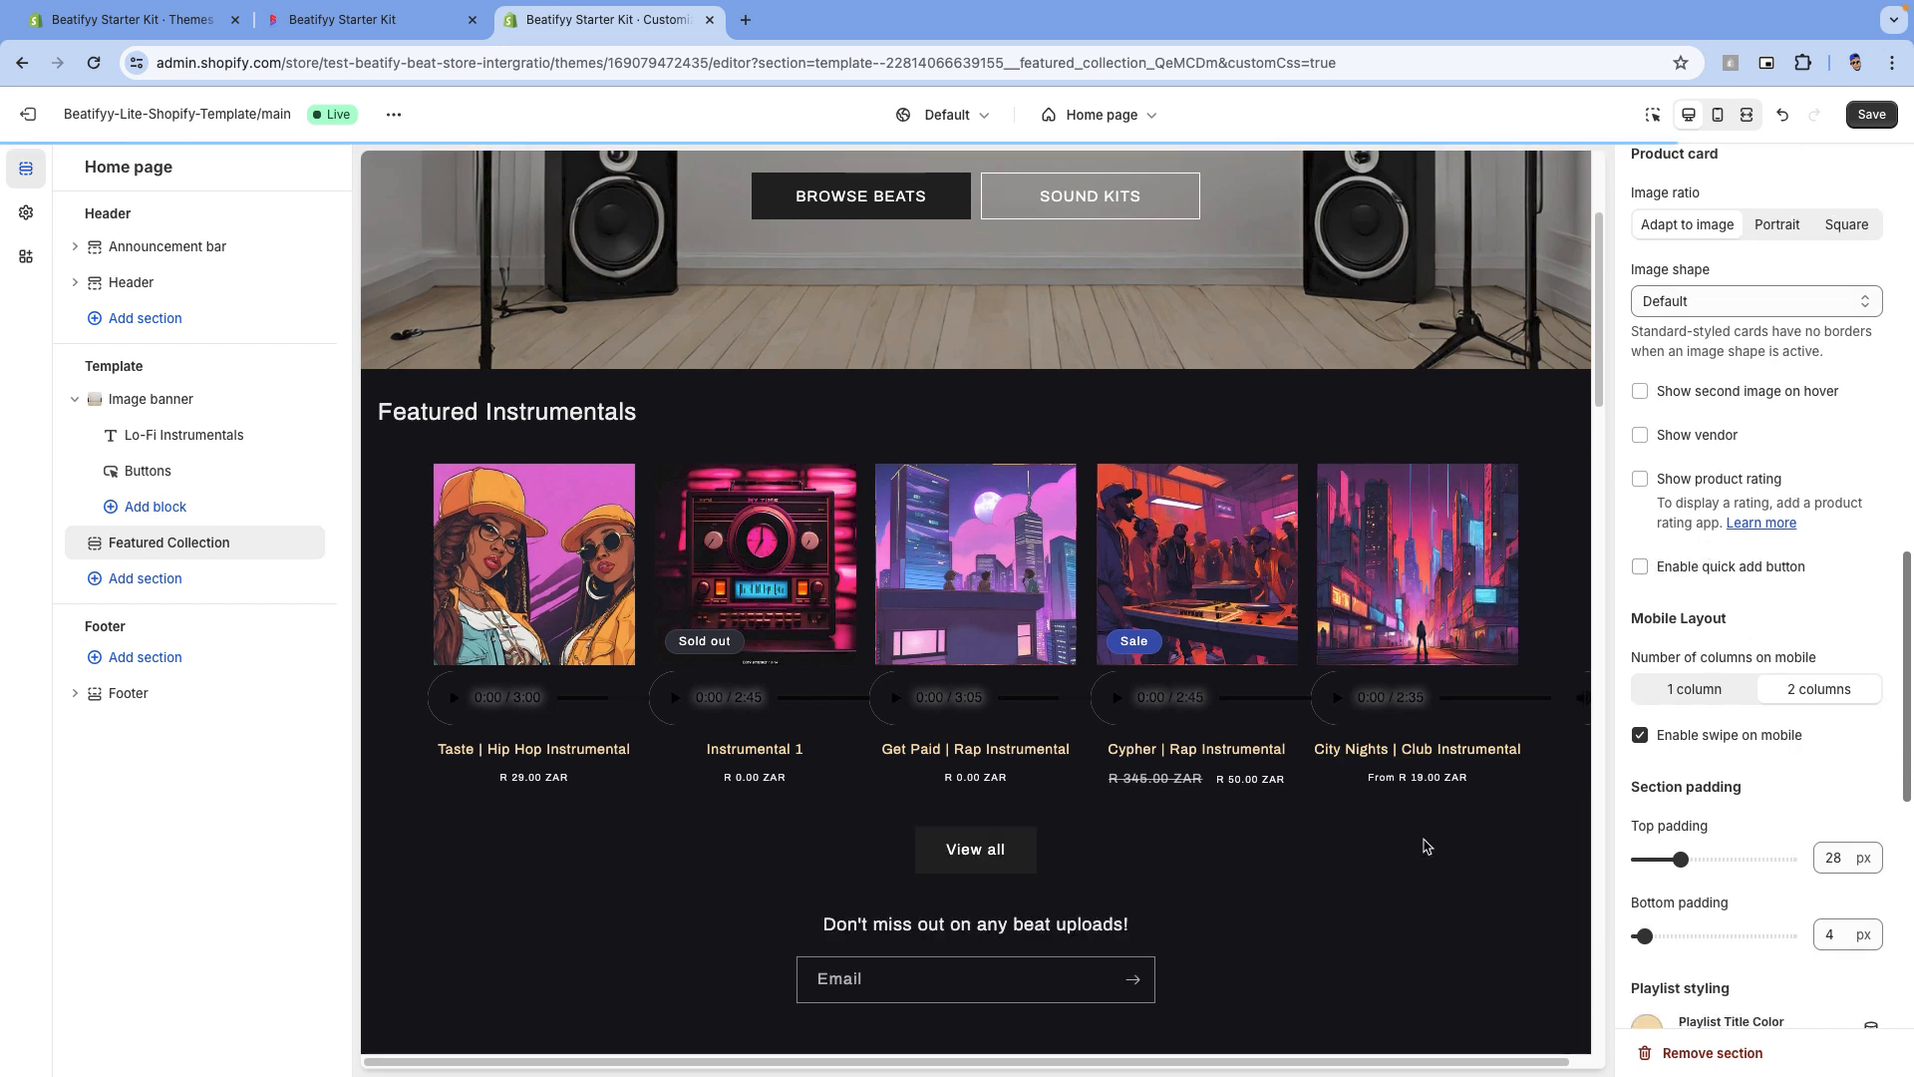
pyautogui.click(1795, 565)
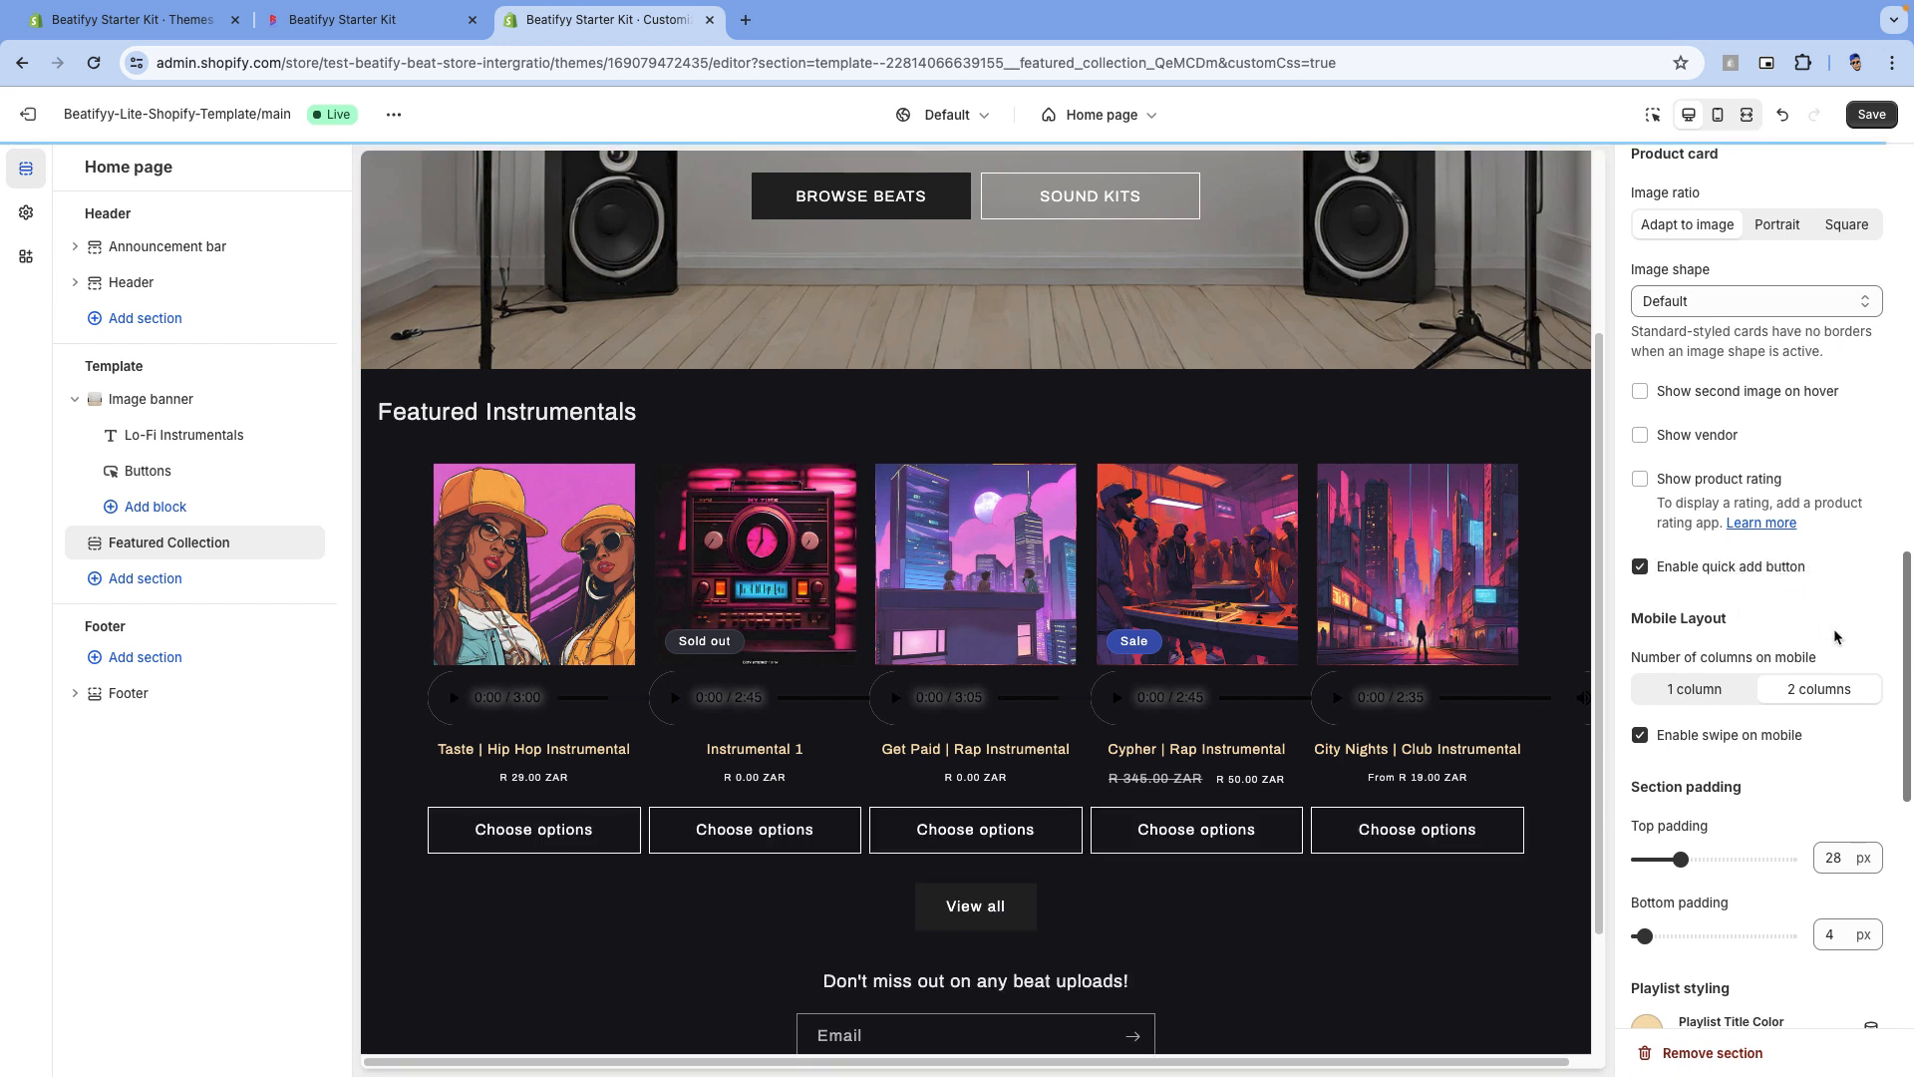
# Preview the Featured Collection on mobile, try turning swipe off and on again, and return to the desktop preview
pyautogui.scroll(-3, 1735, 568)
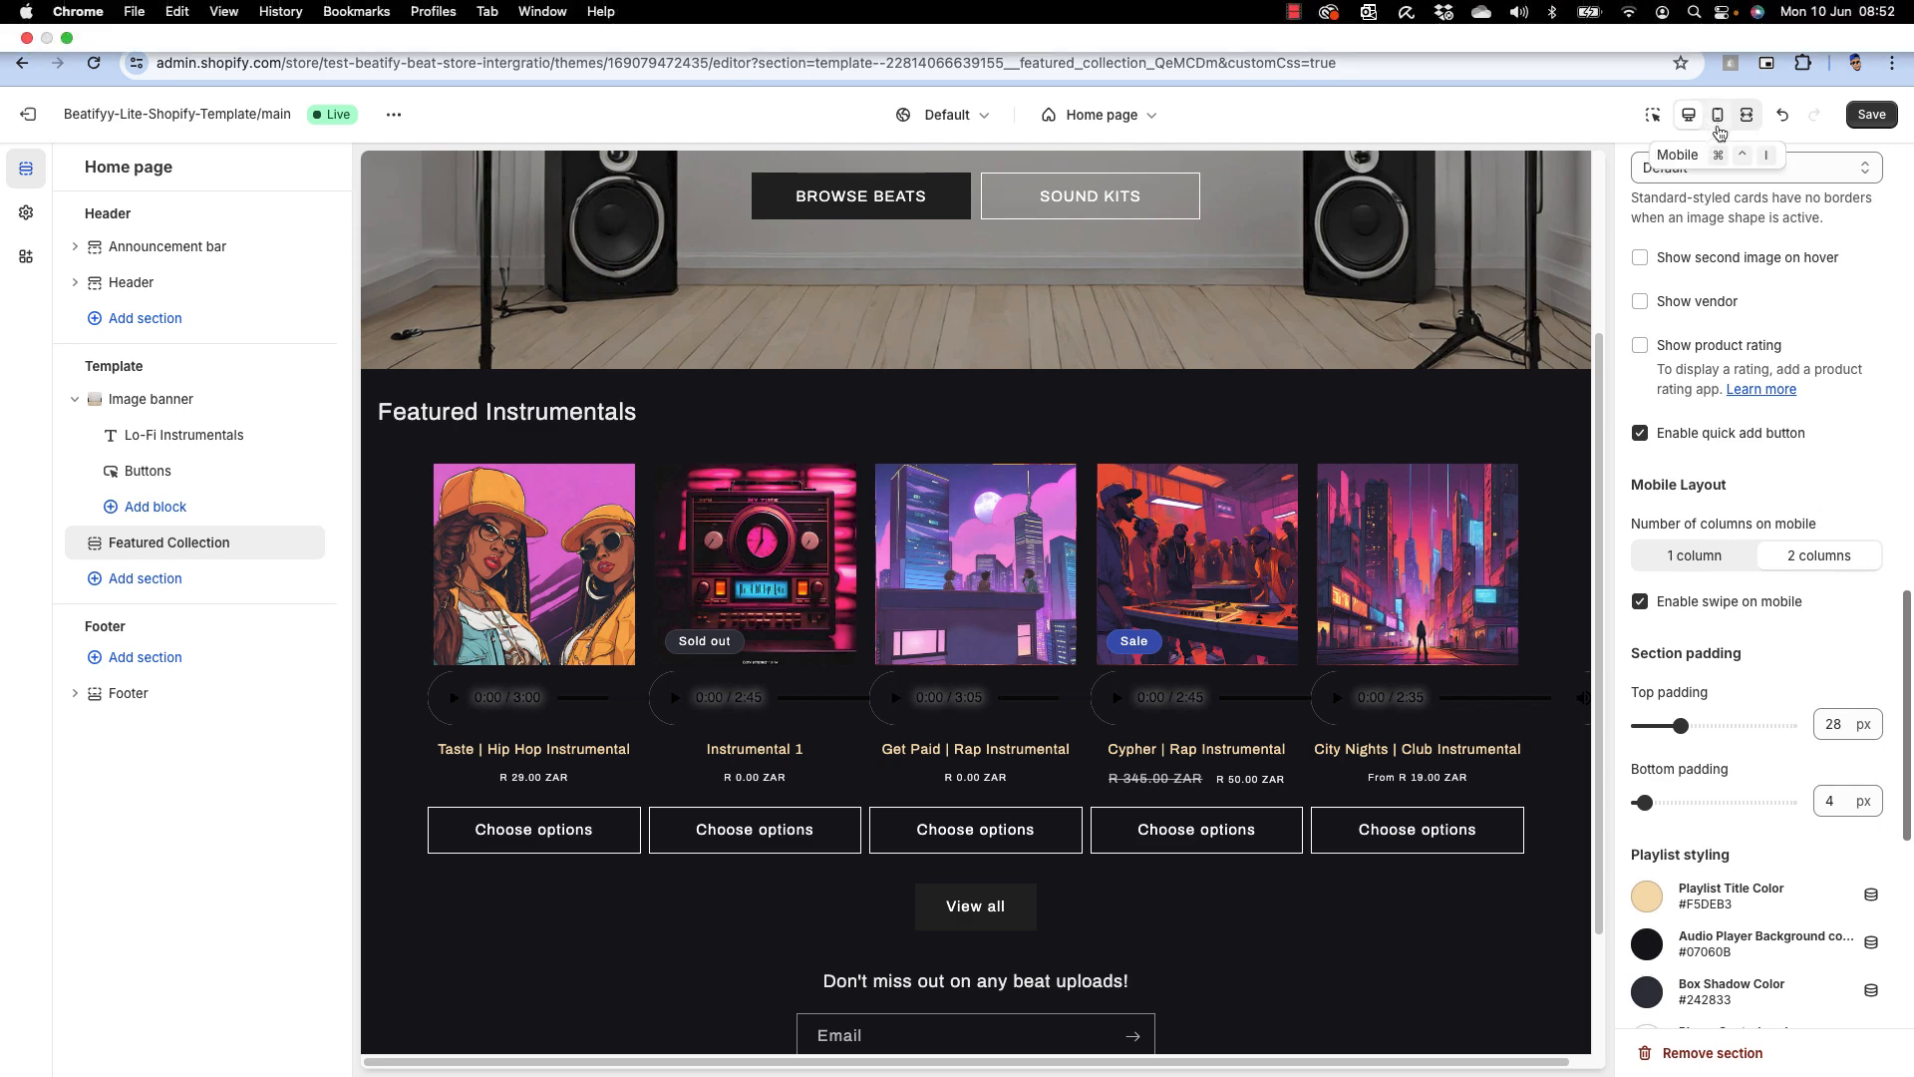
pyautogui.click(1718, 117)
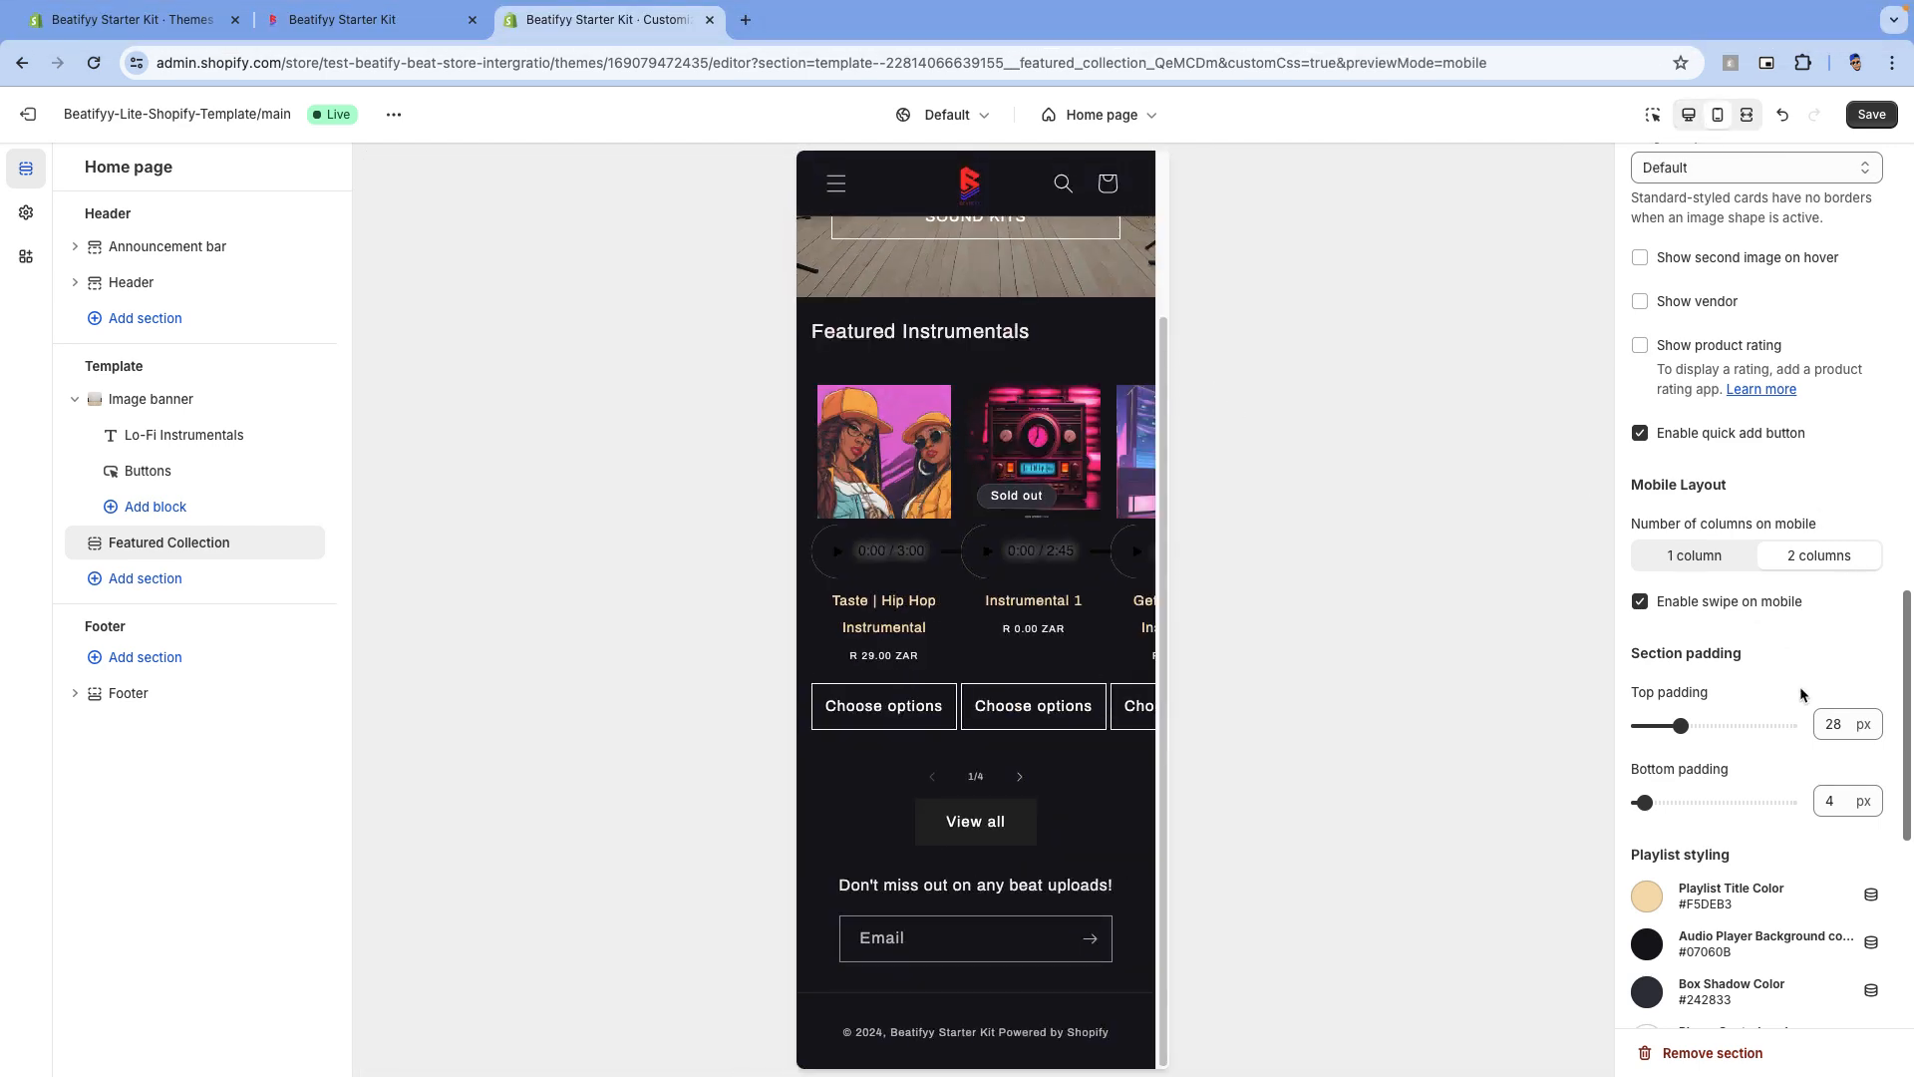
pyautogui.scroll(-1, 1754, 648)
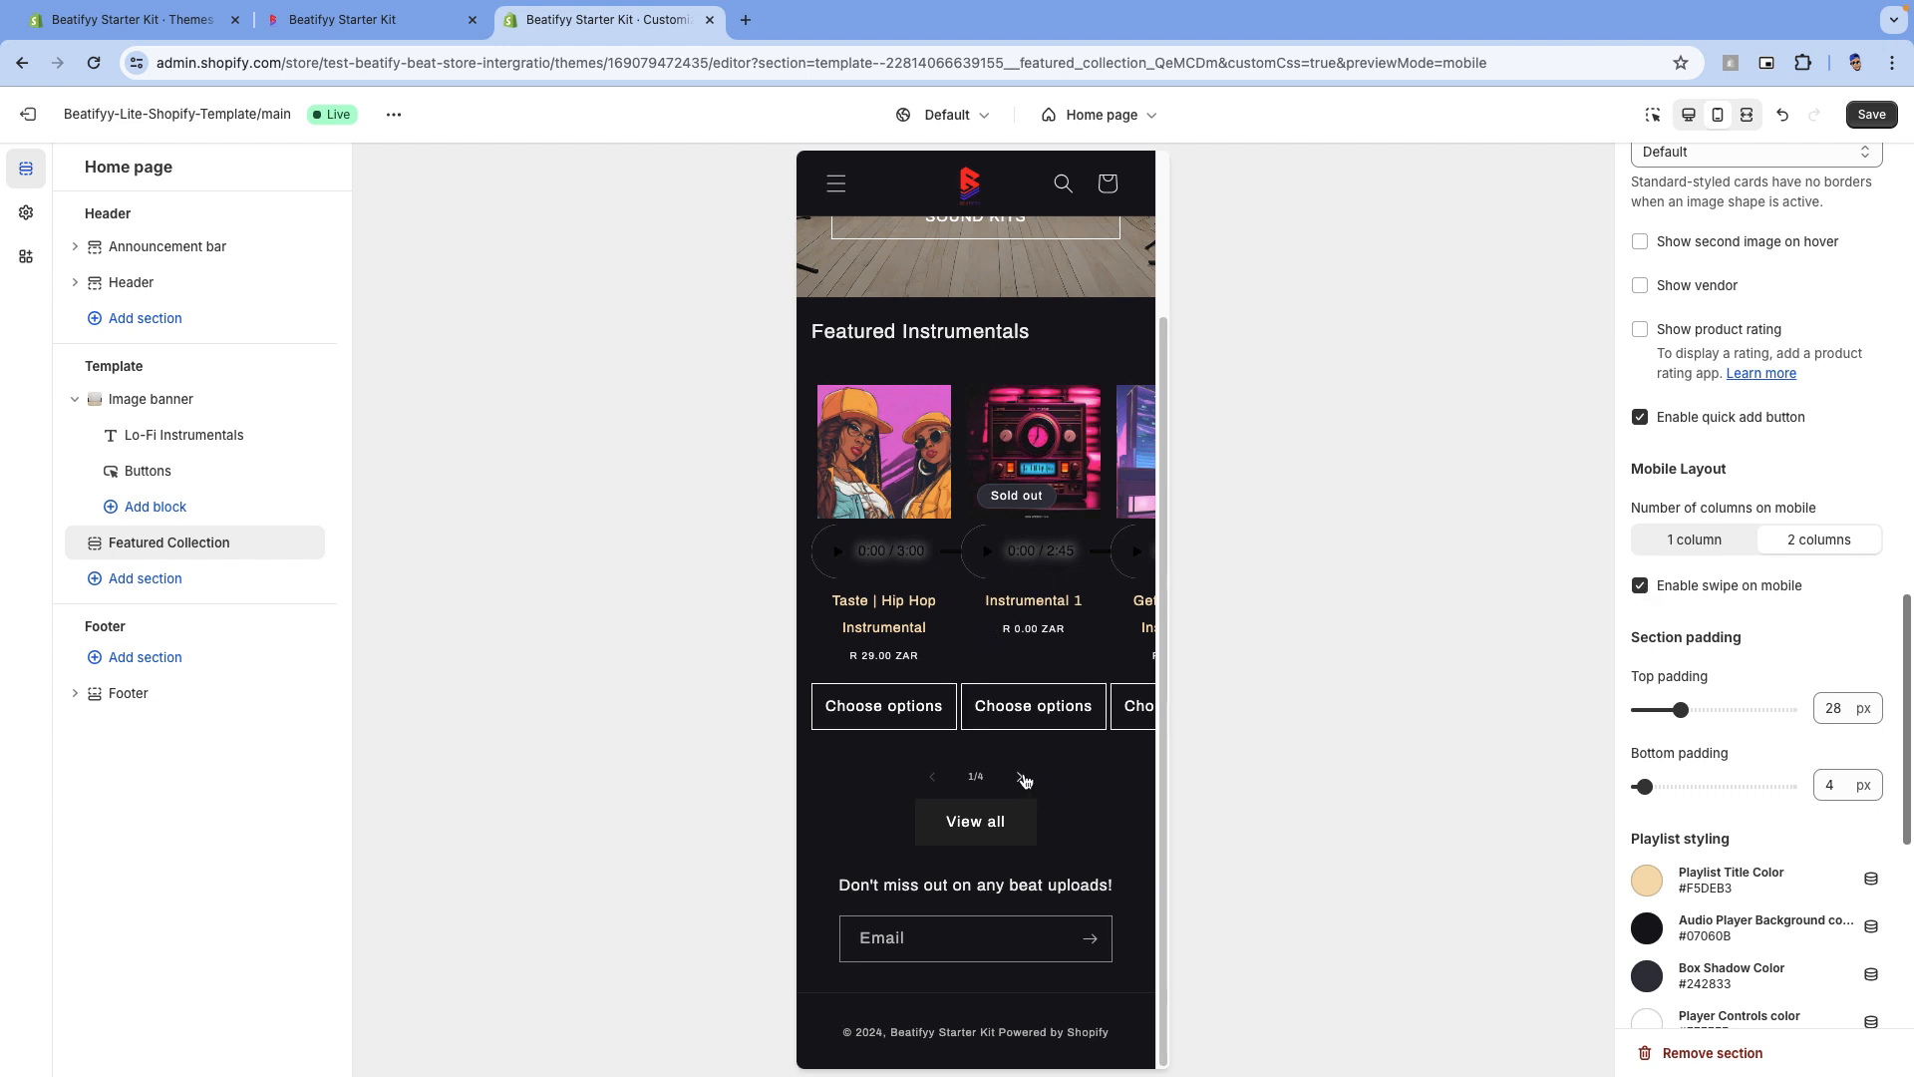
pyautogui.click(1022, 777)
pyautogui.click(1640, 586)
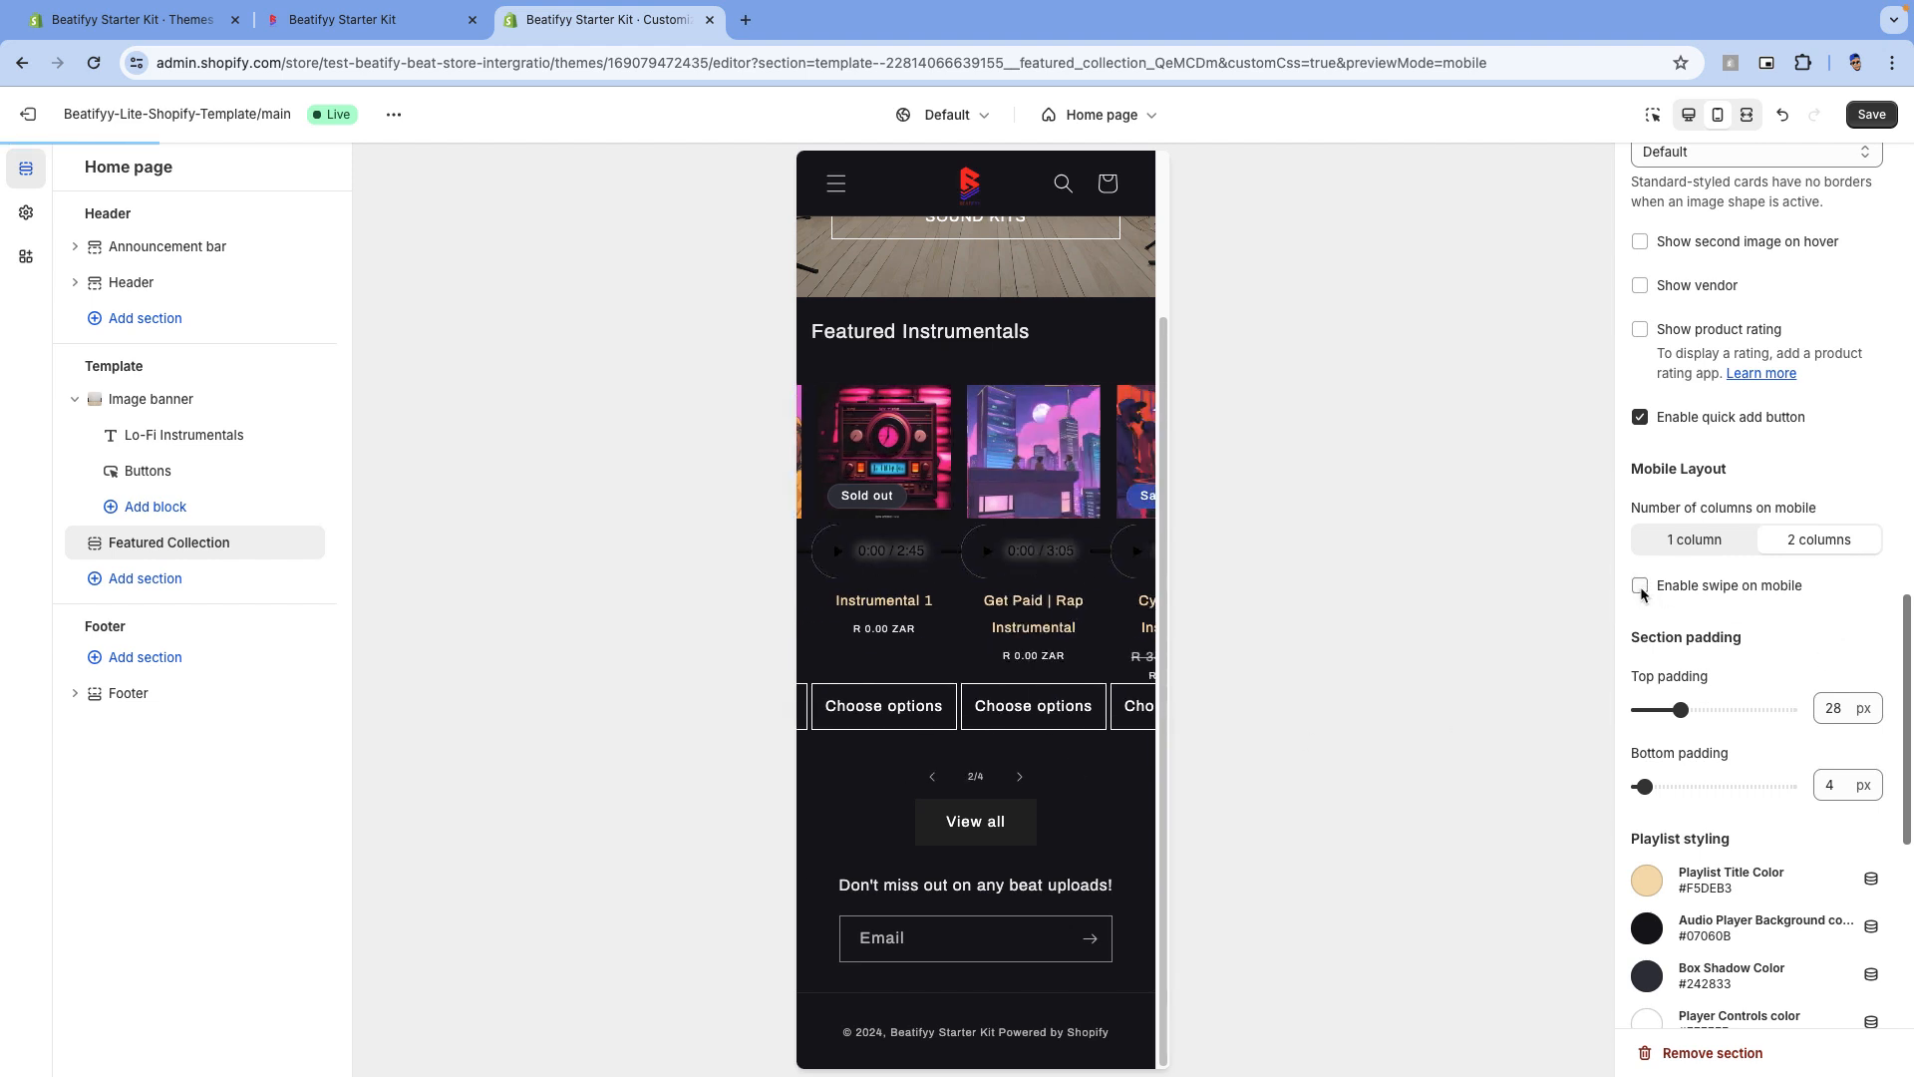
pyautogui.click(1640, 586)
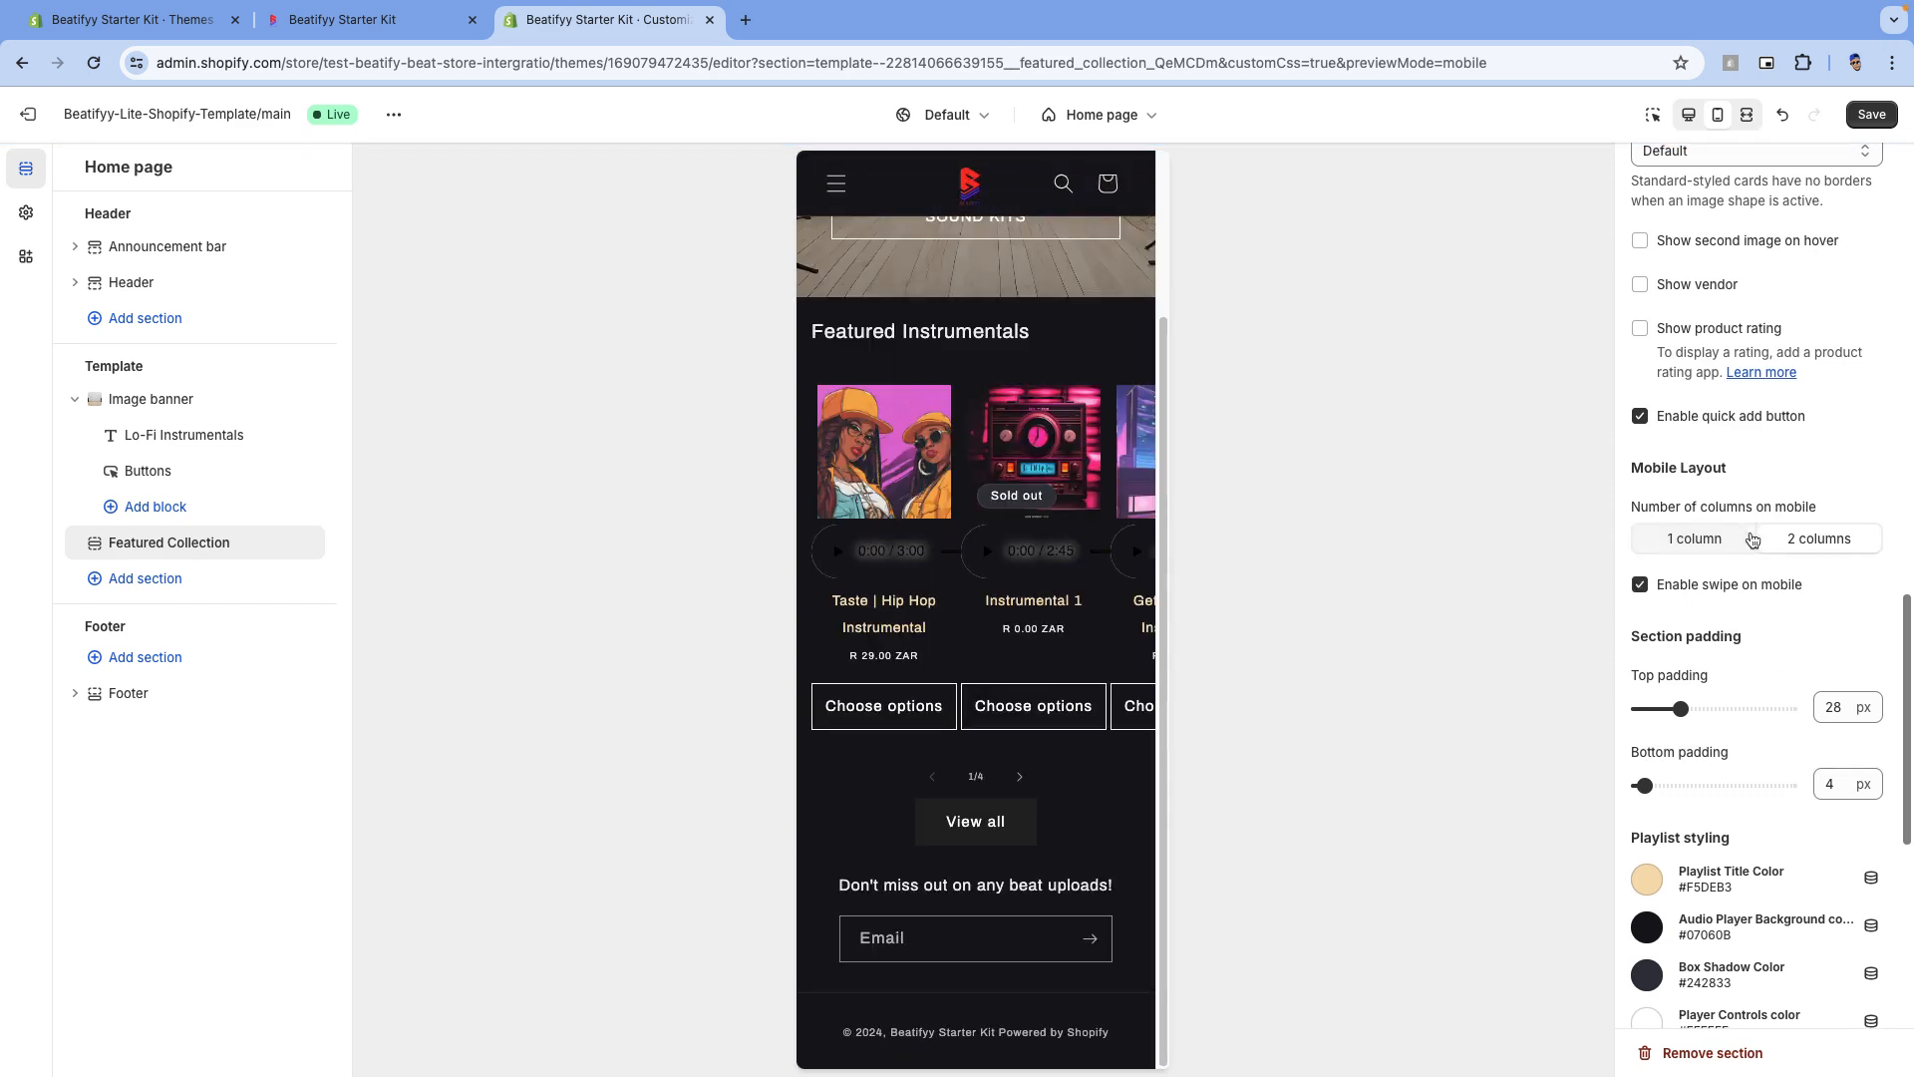
pyautogui.click(1691, 117)
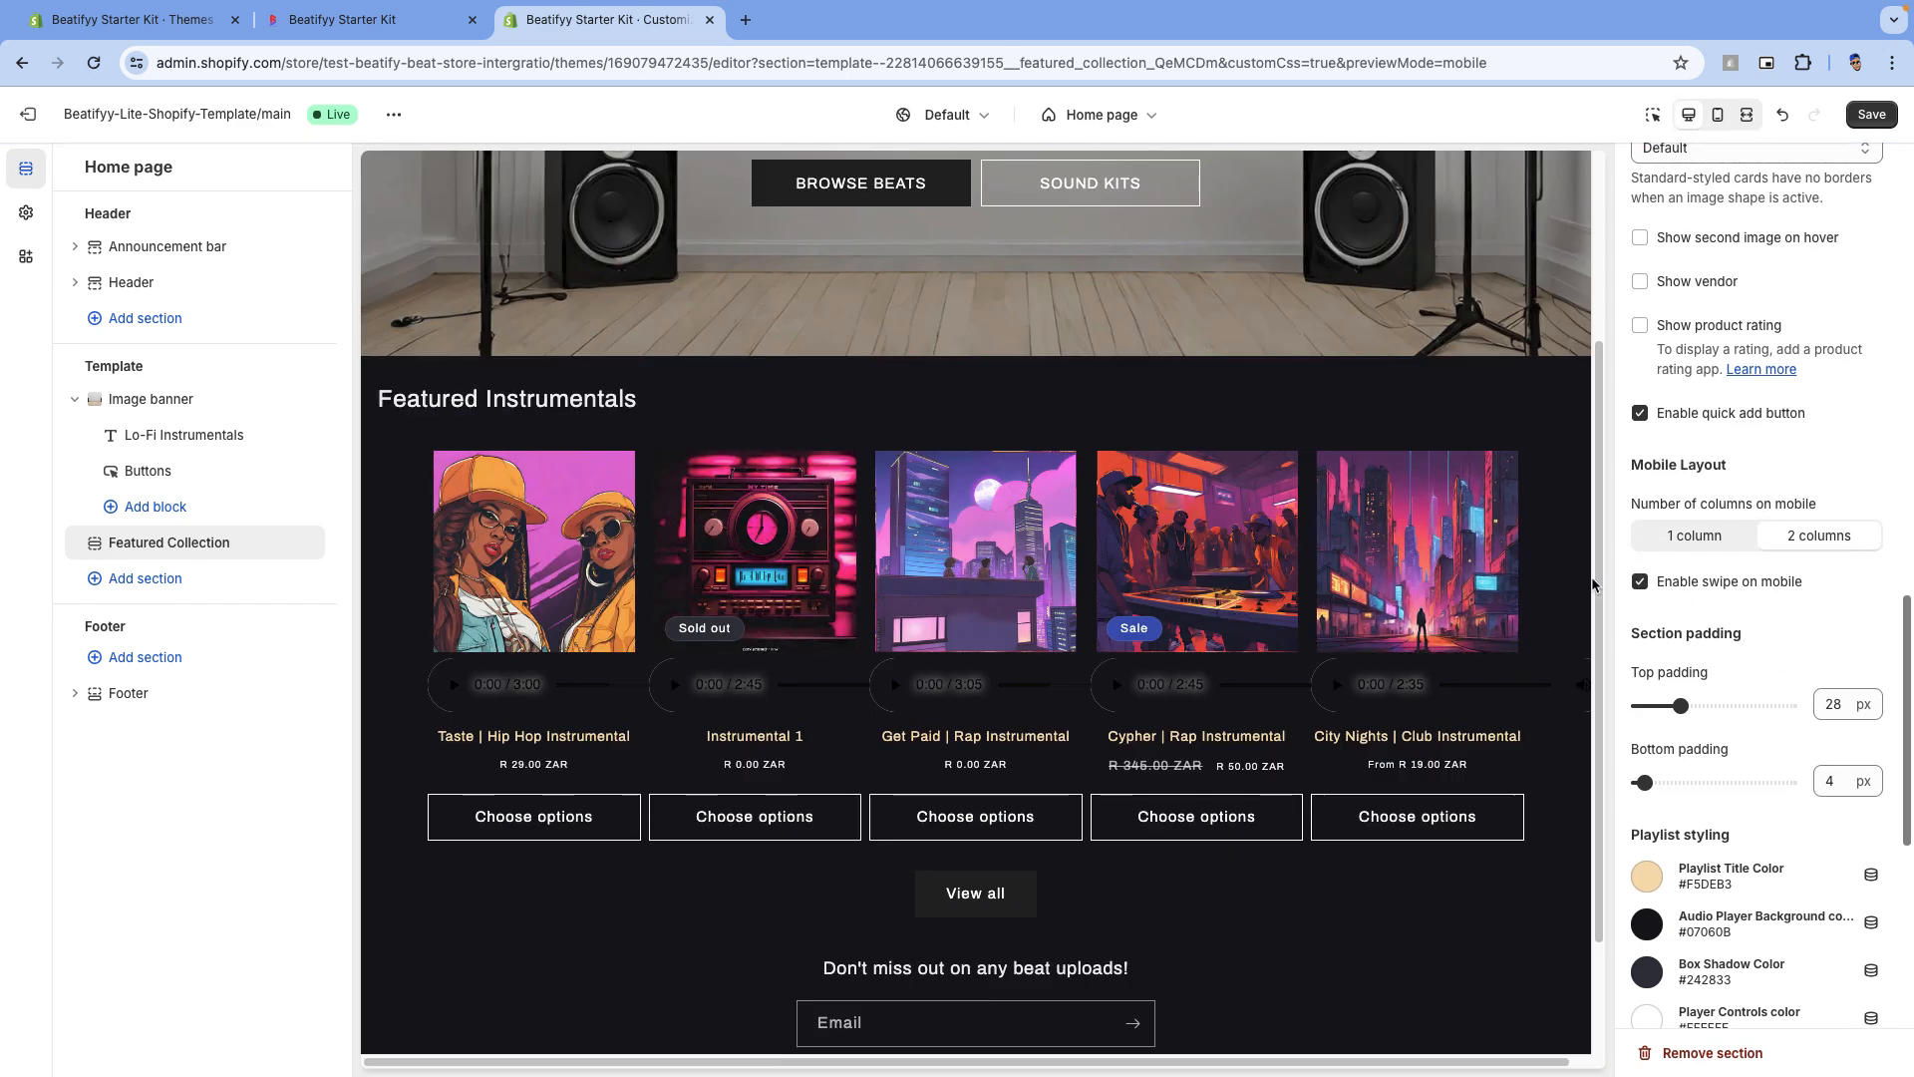
# Set the Featured Collection's playlist title color to #EFEFEF from the currently used colors
pyautogui.scroll(-3, 1854, 688)
pyautogui.scroll(-1, 1849, 698)
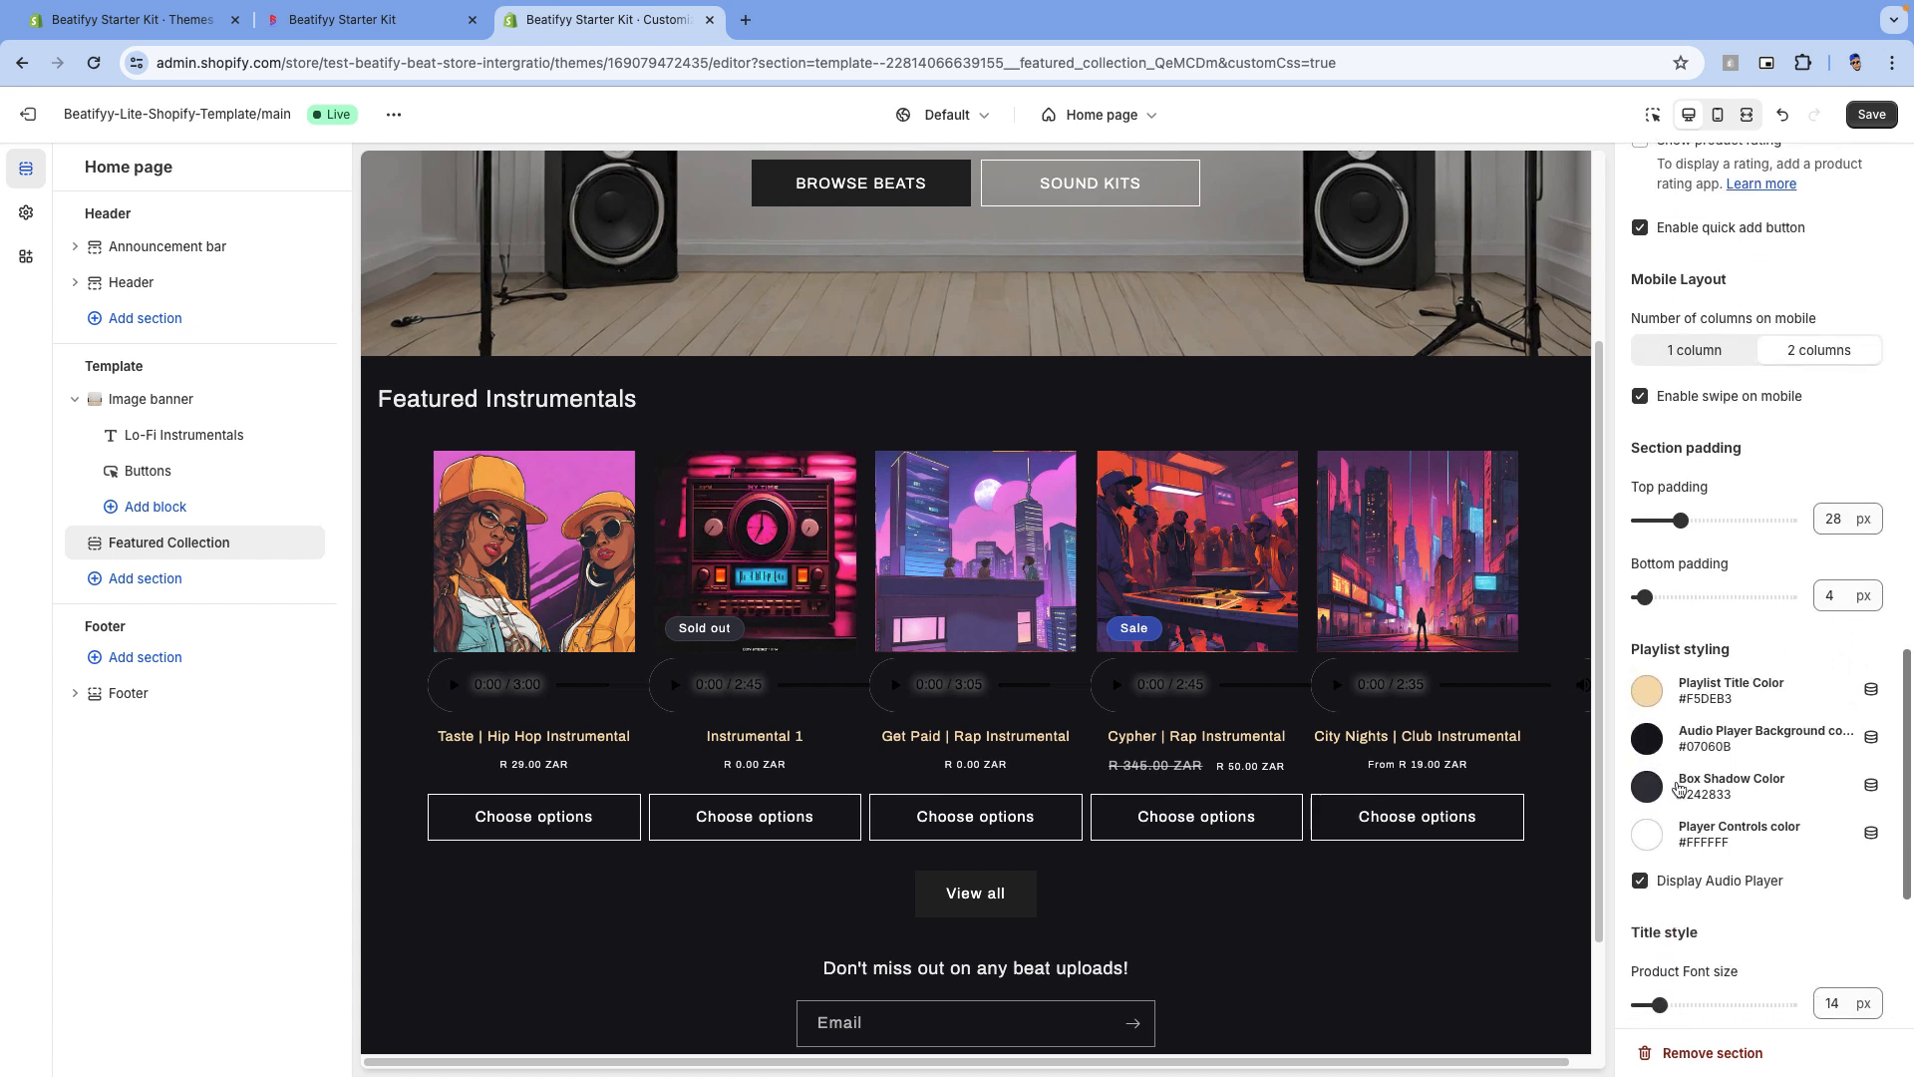
pyautogui.scroll(-1, 1682, 785)
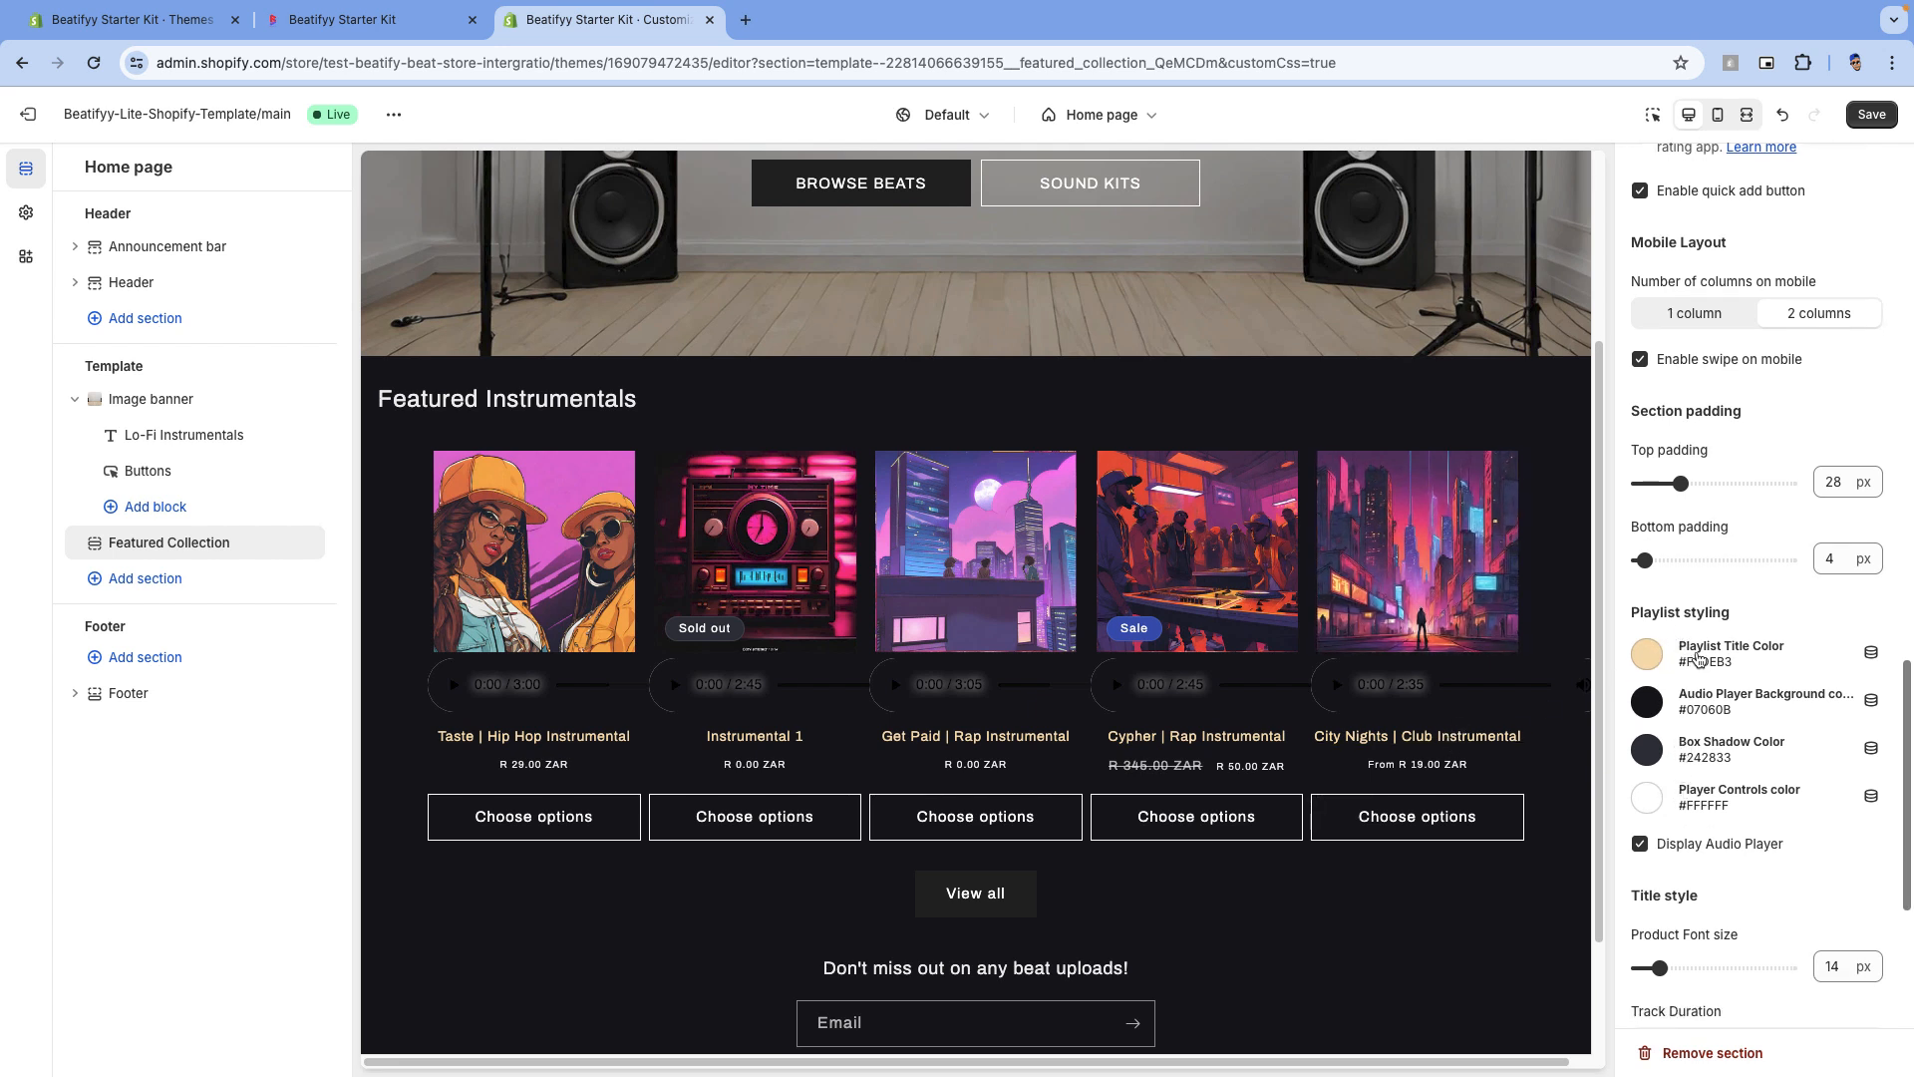
pyautogui.click(1655, 659)
pyautogui.click(1684, 575)
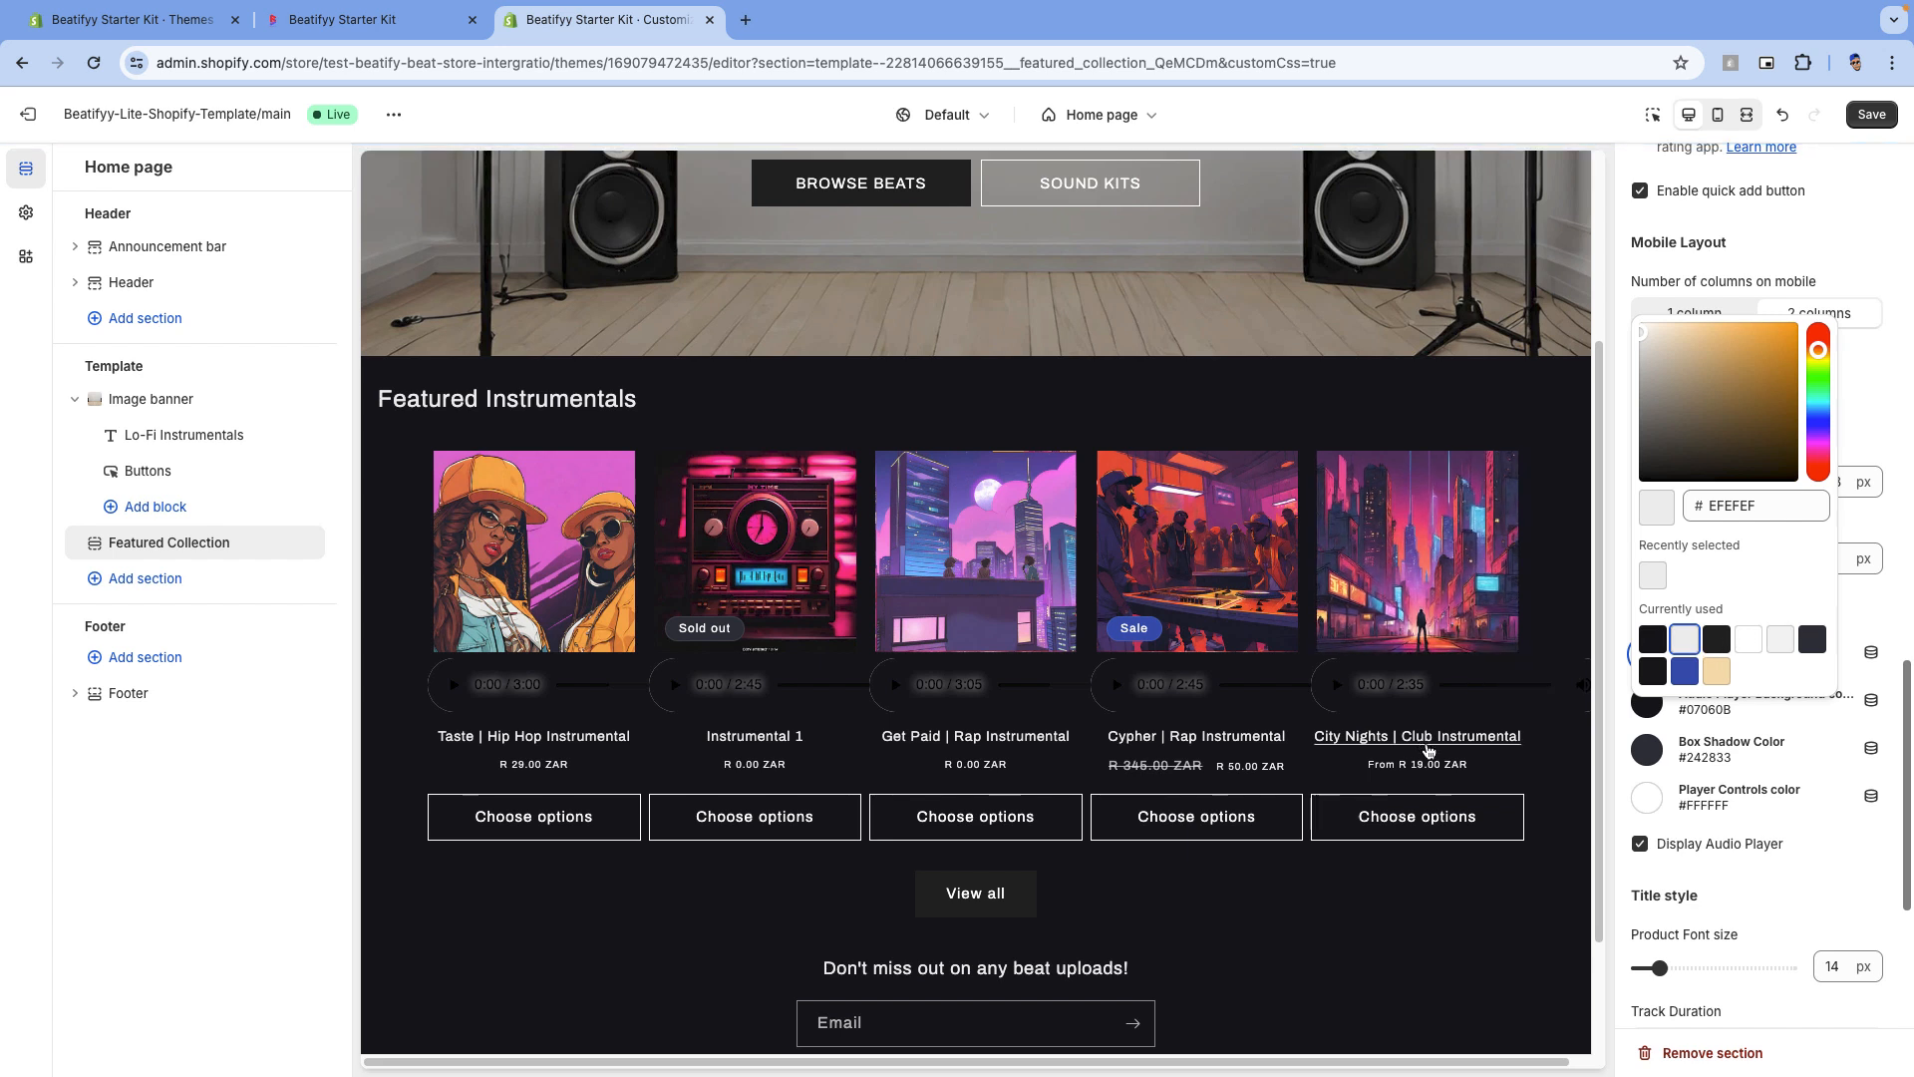
pyautogui.click(1837, 725)
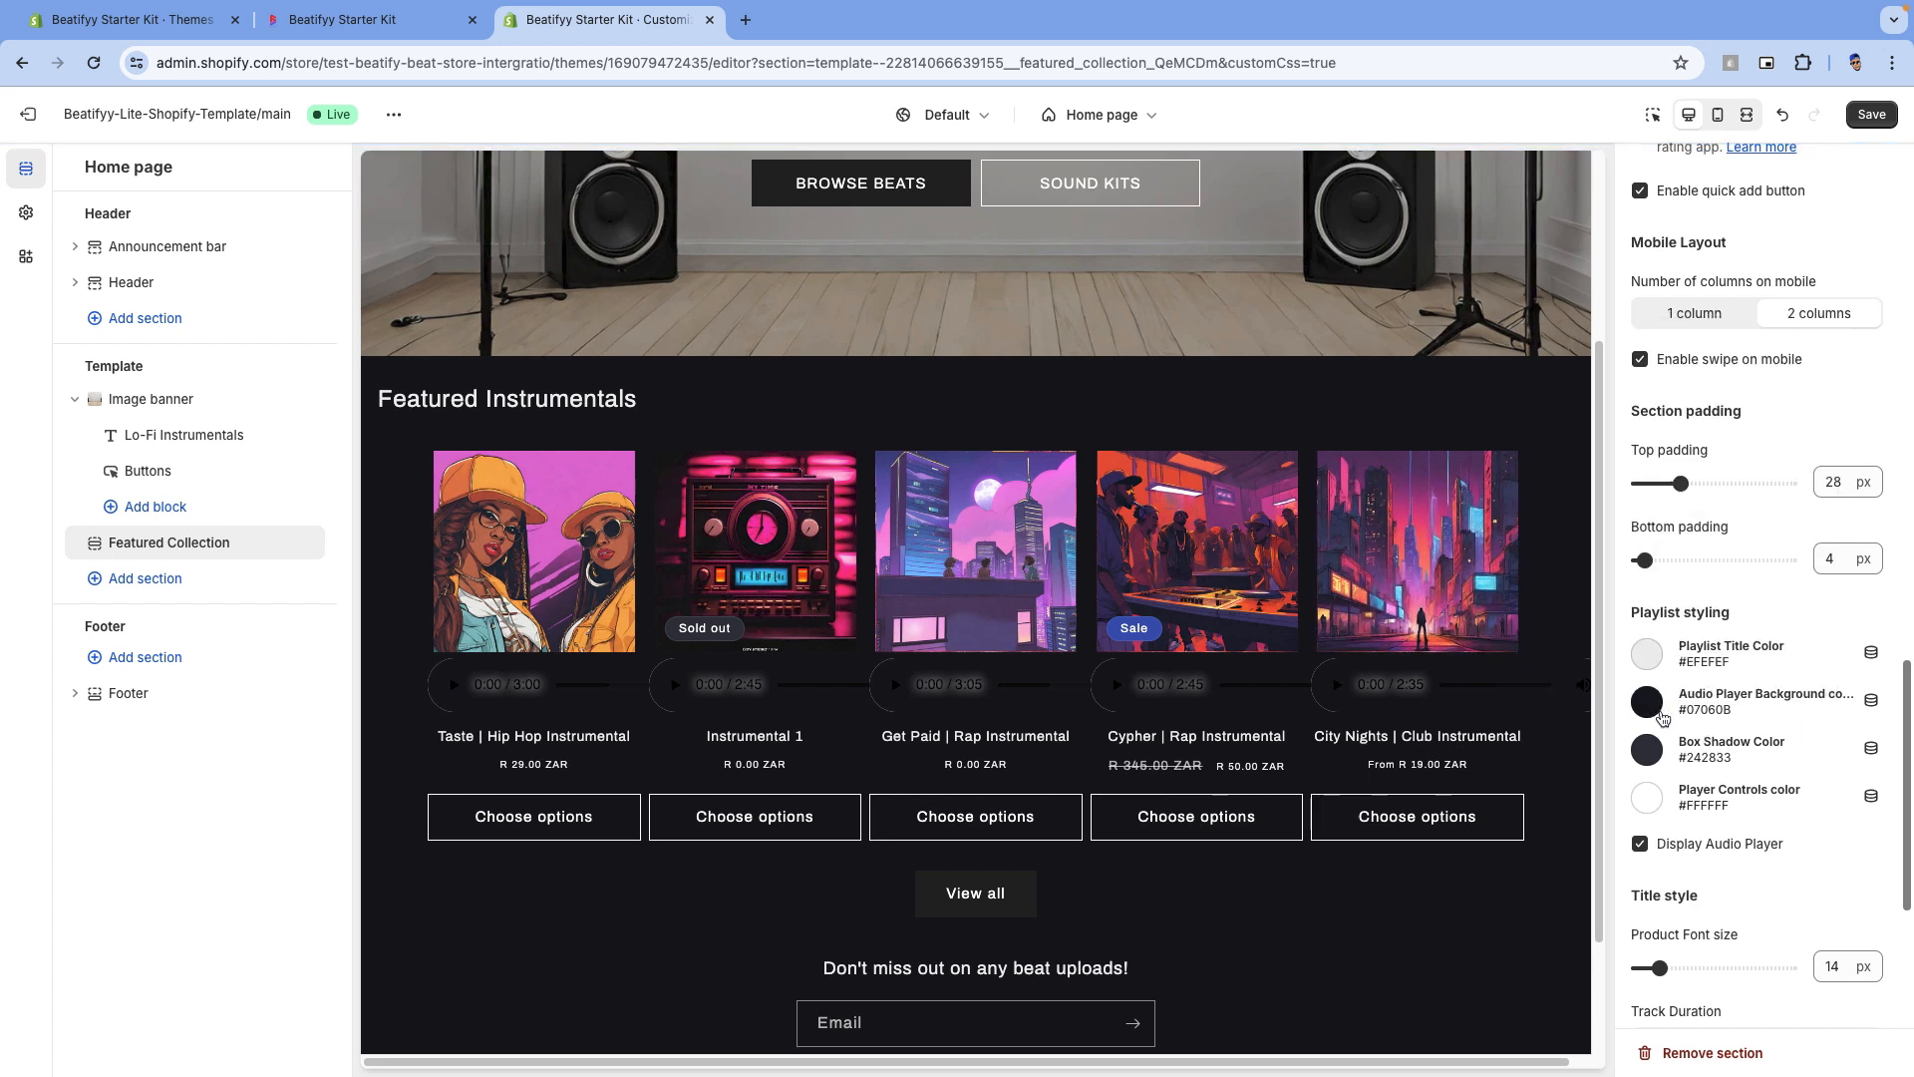
# Set the Featured Collection's audio player background color to #334FB4 and its player controls color to #FFFFFF
pyautogui.click(1659, 714)
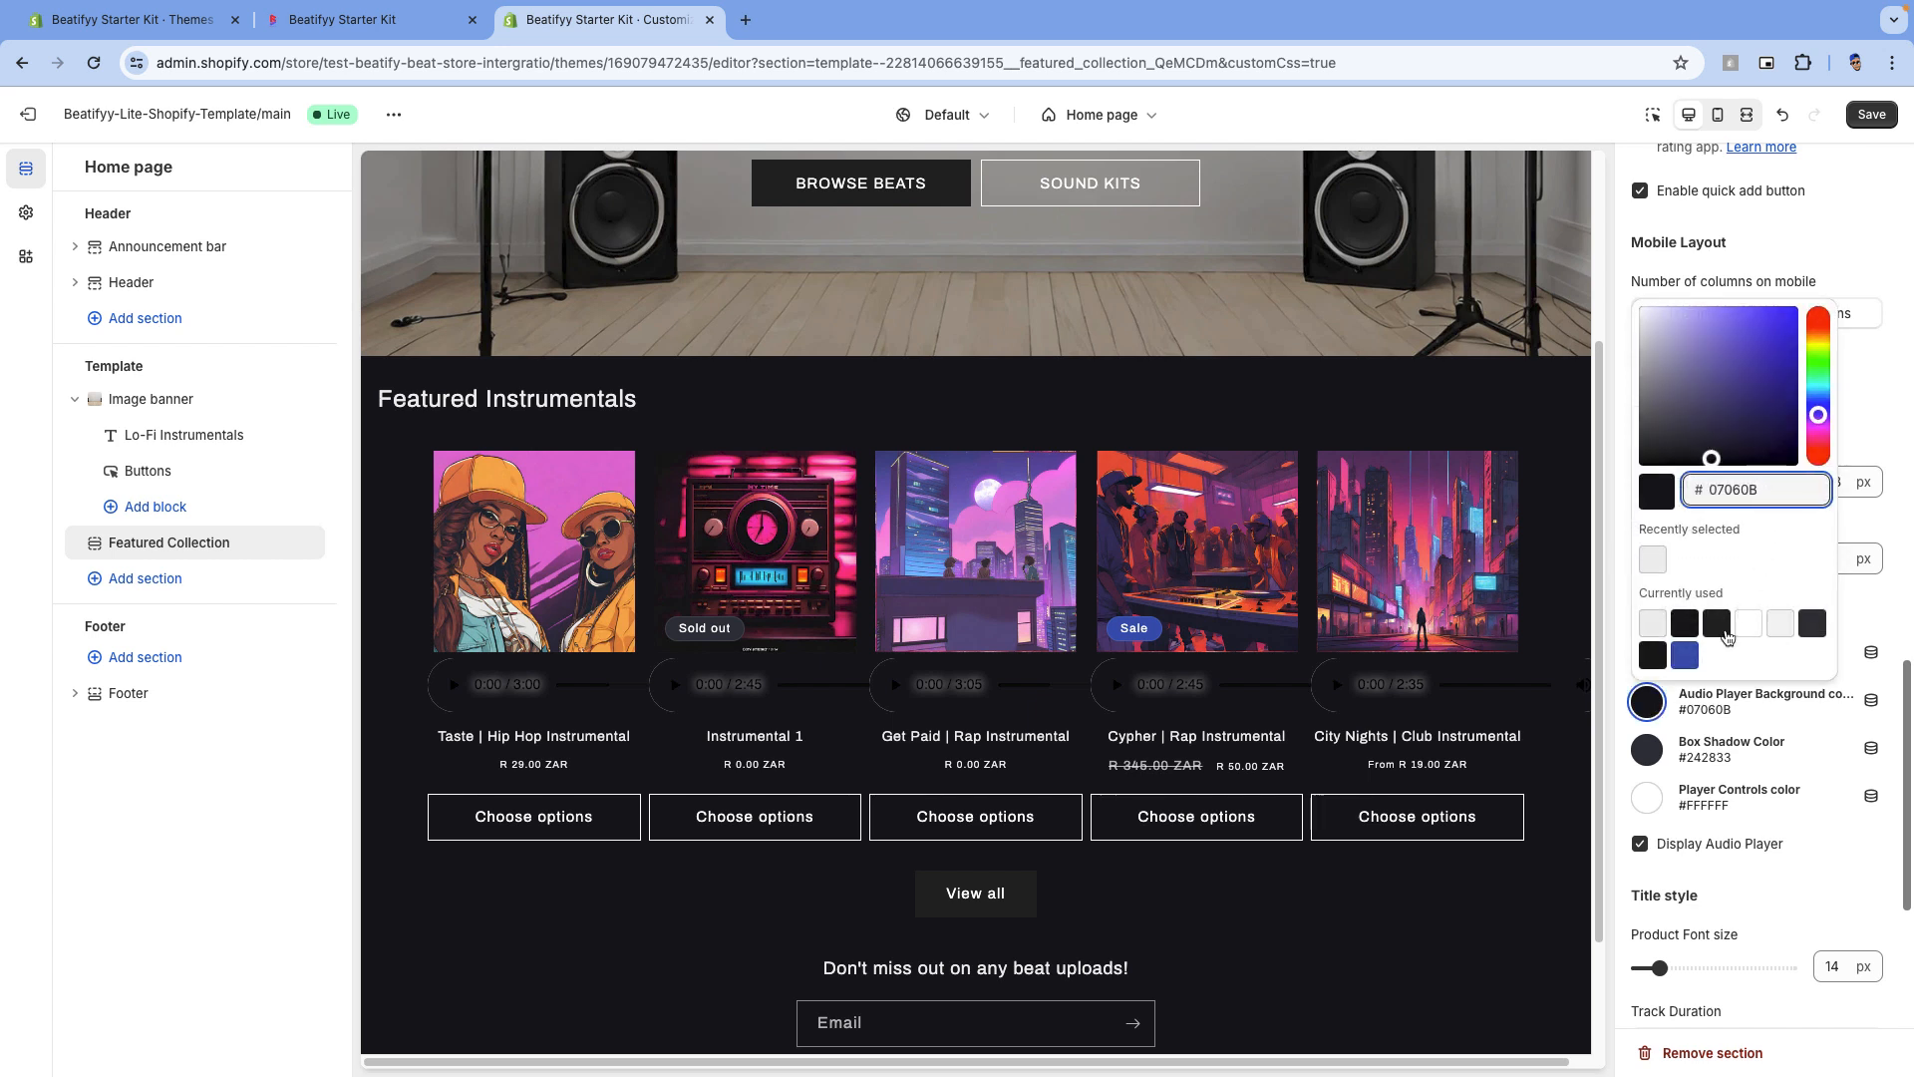
pyautogui.click(1684, 656)
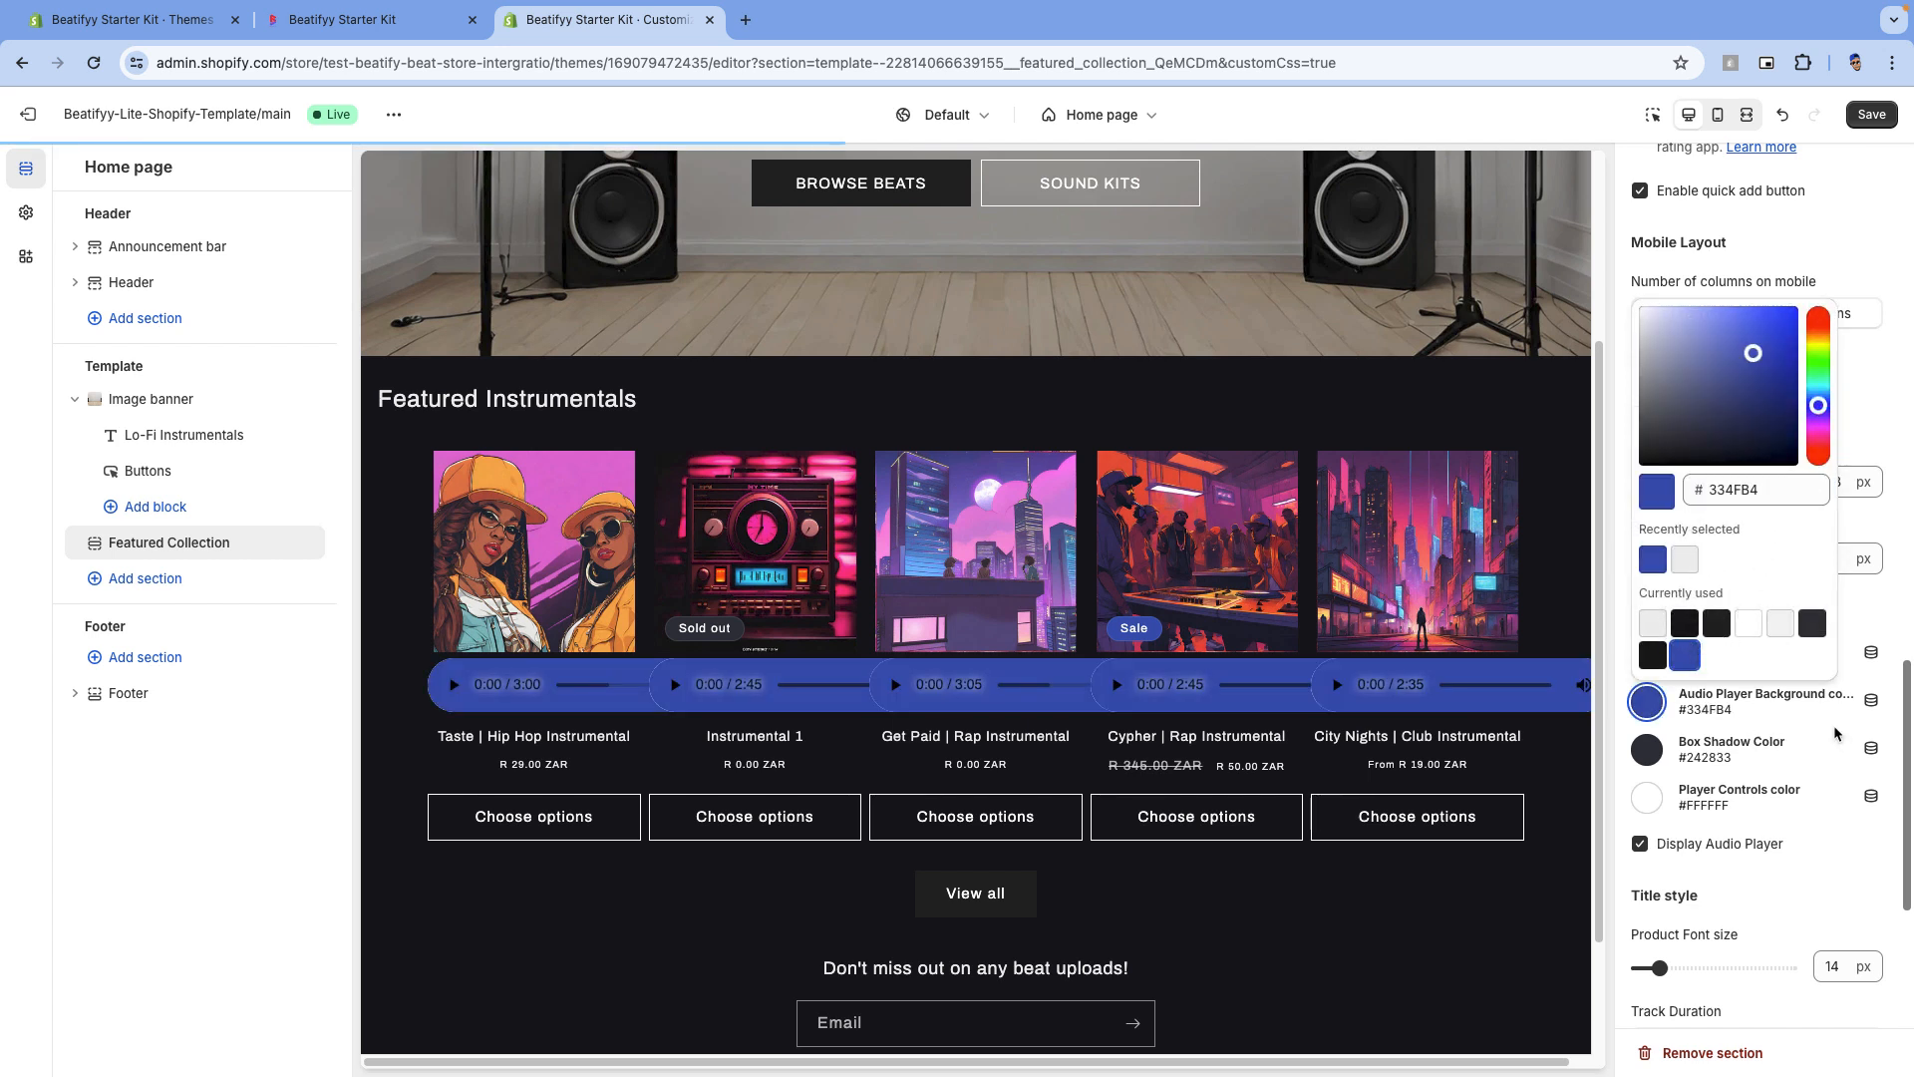
pyautogui.click(1646, 800)
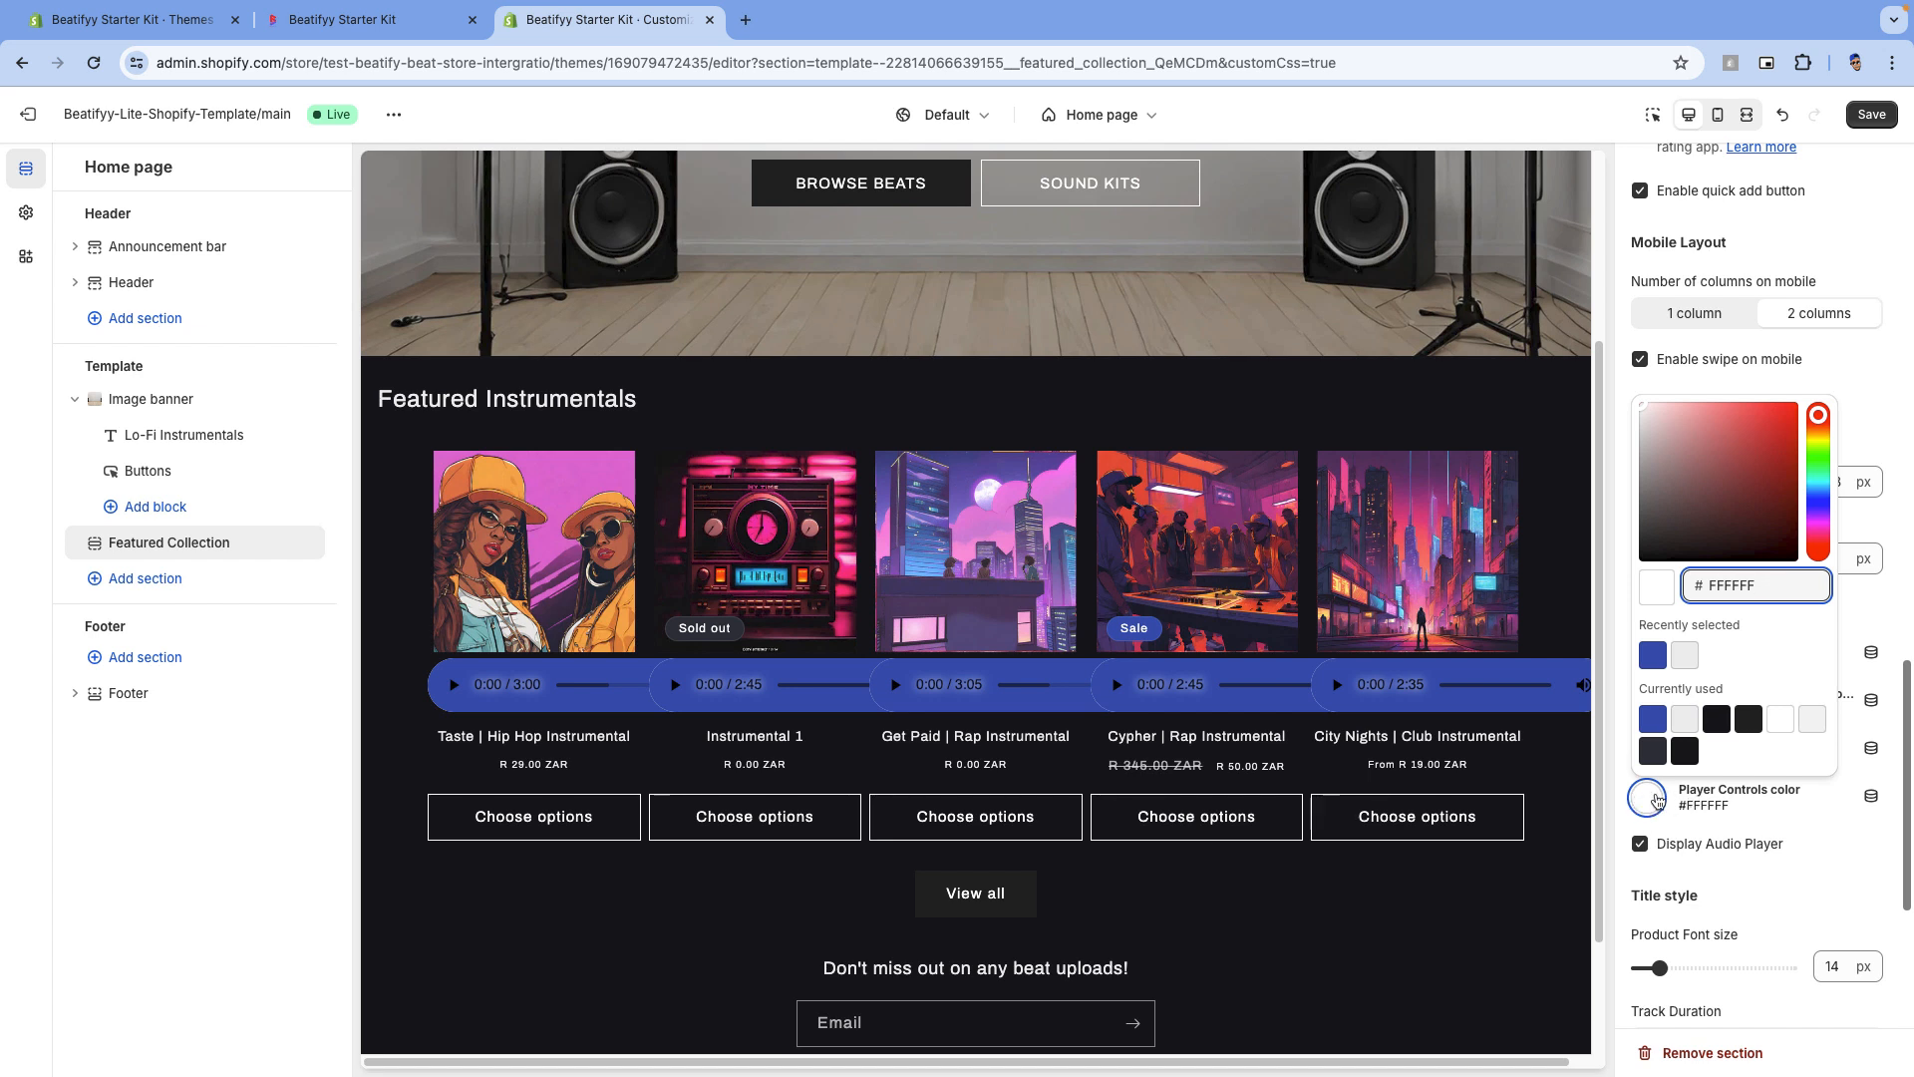
pyautogui.click(1655, 598)
pyautogui.click(1781, 719)
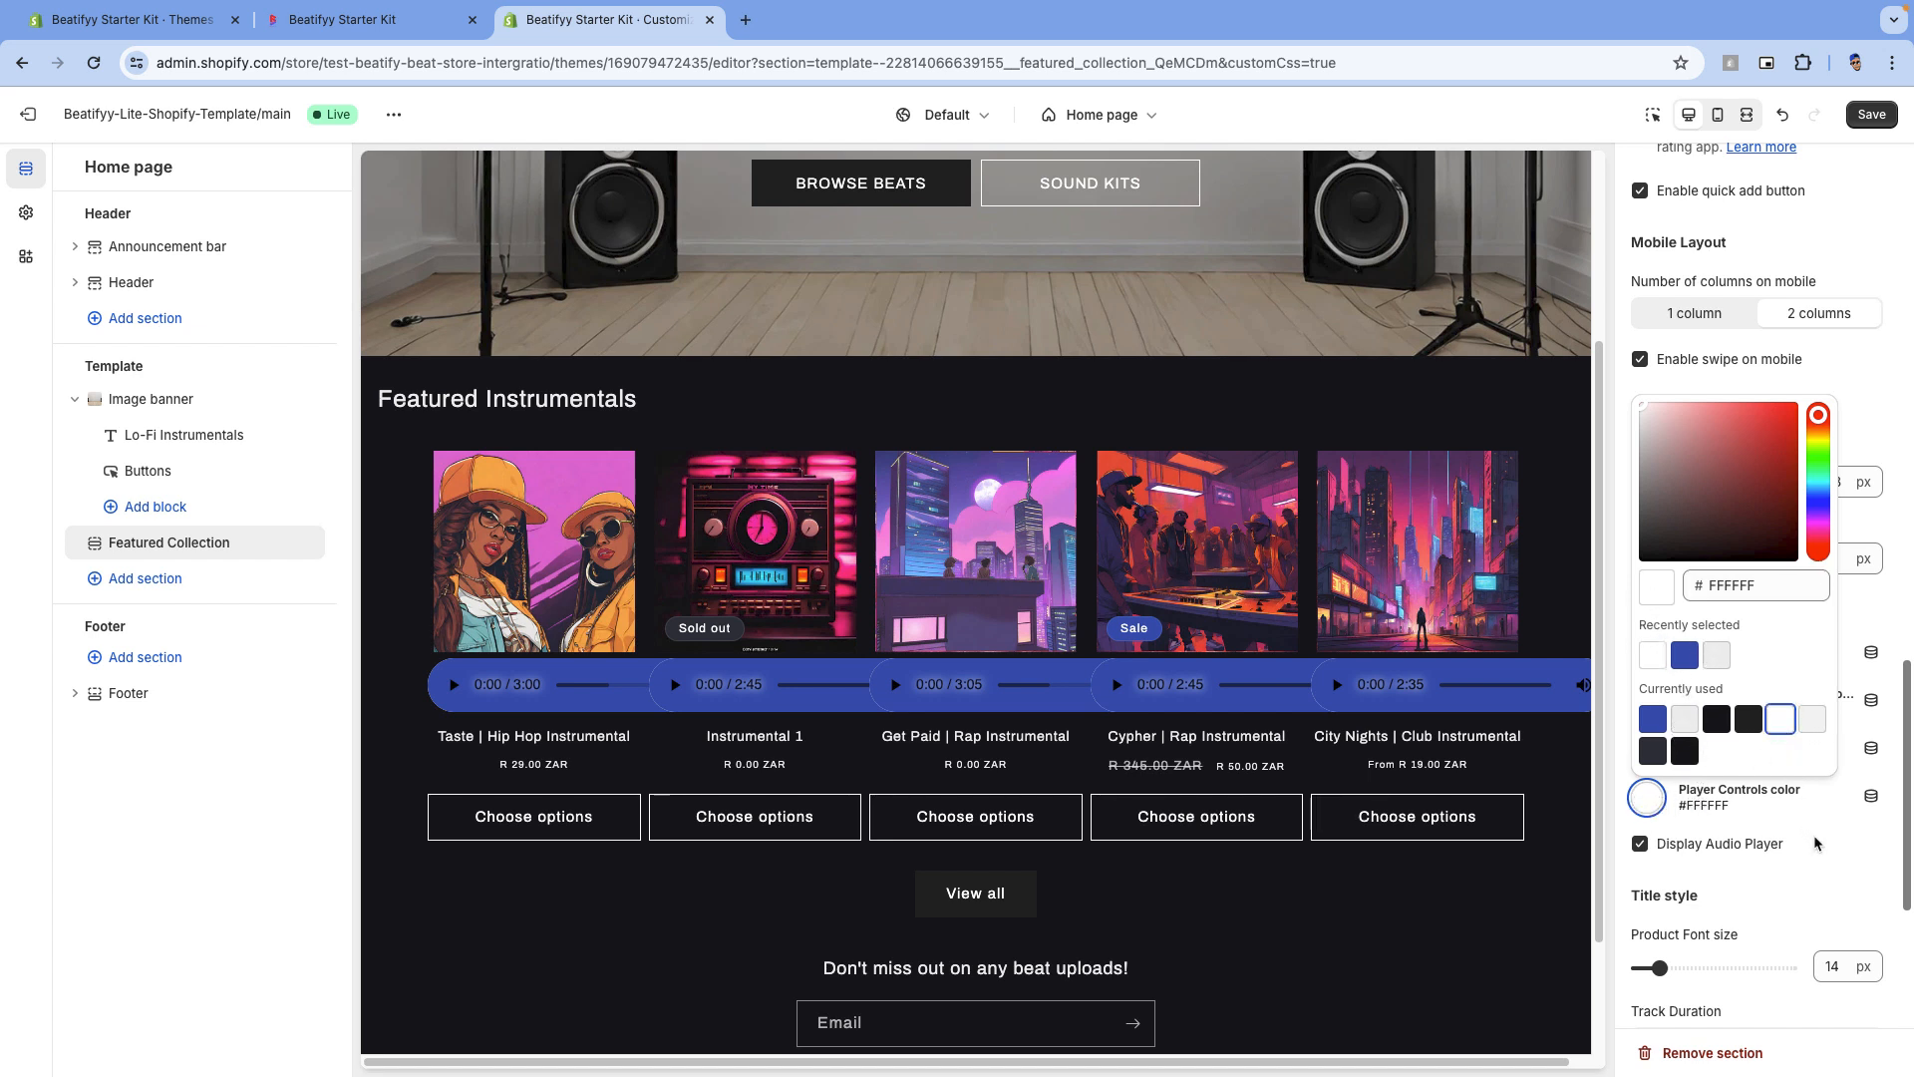
pyautogui.click(1830, 866)
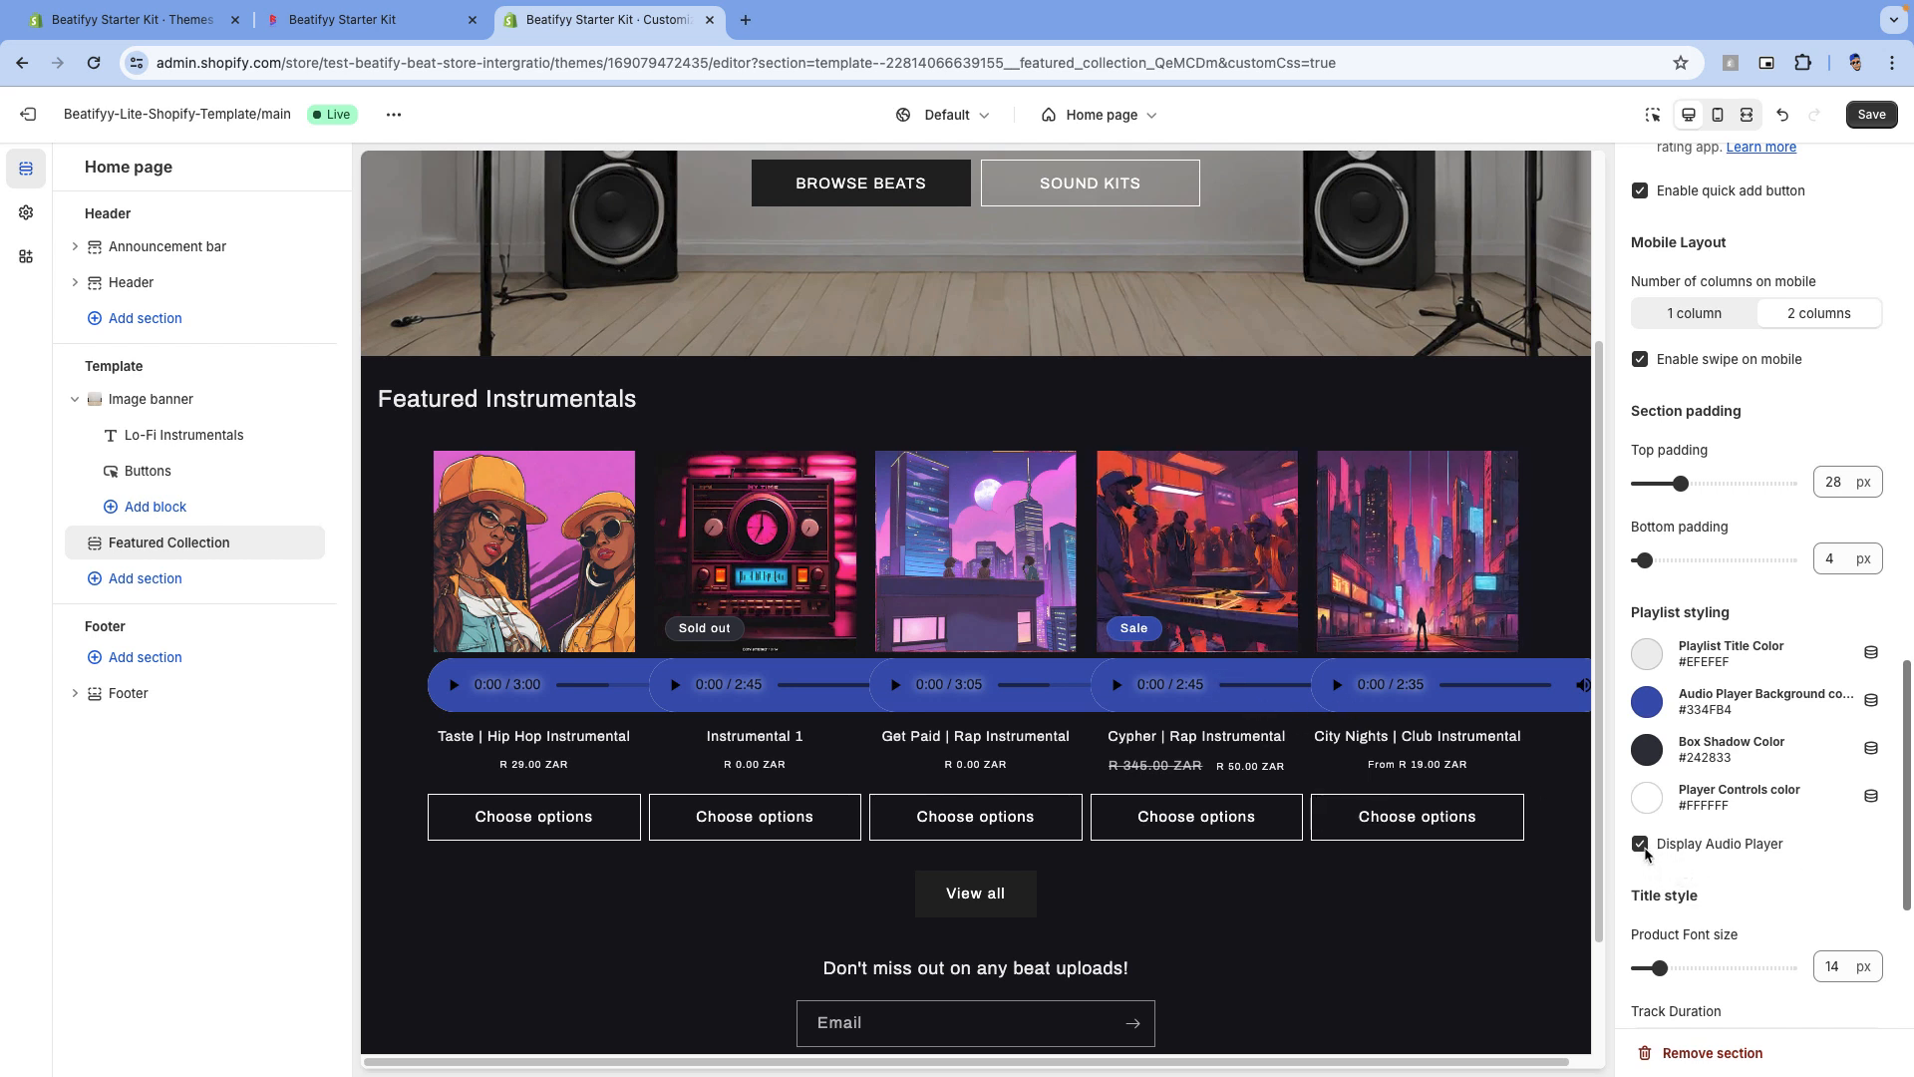
# Turn the Featured Collection's audio player display off and on again, and save the theme changes
pyautogui.click(1643, 848)
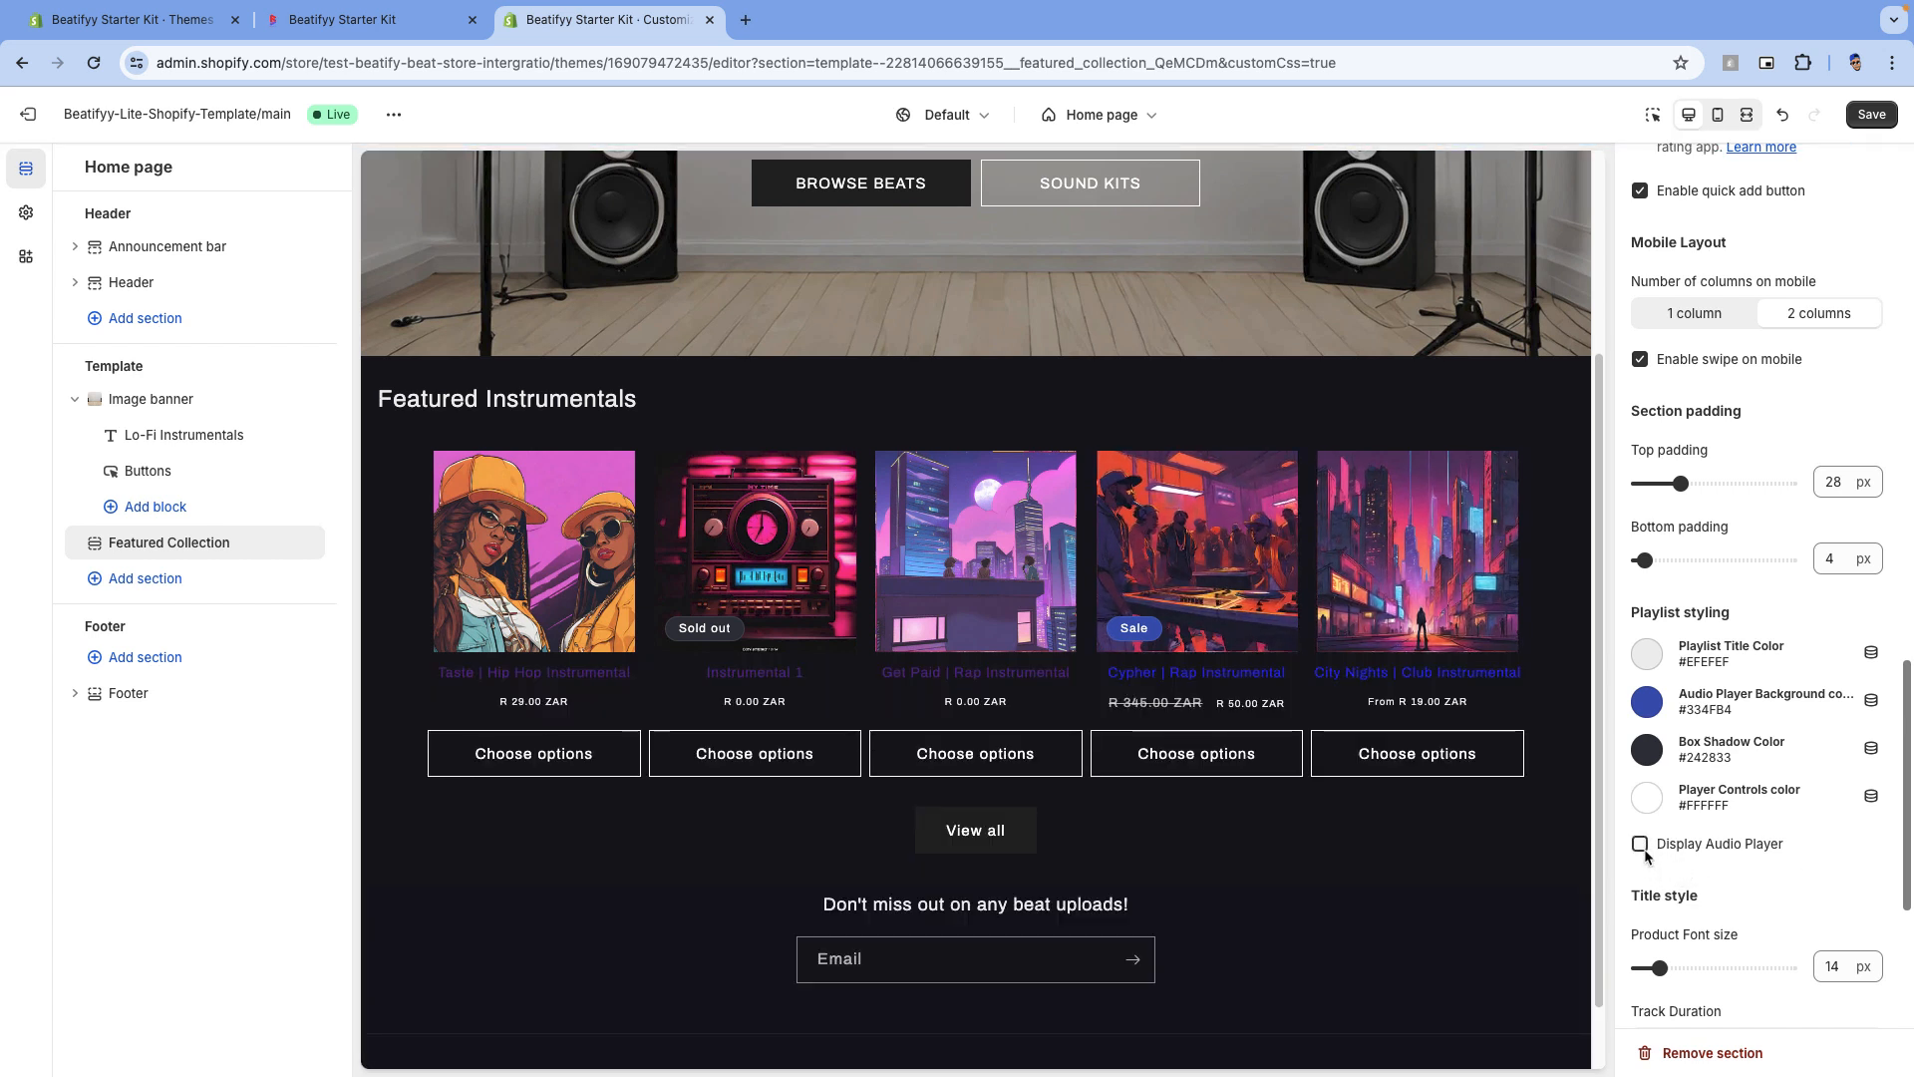
pyautogui.click(1640, 848)
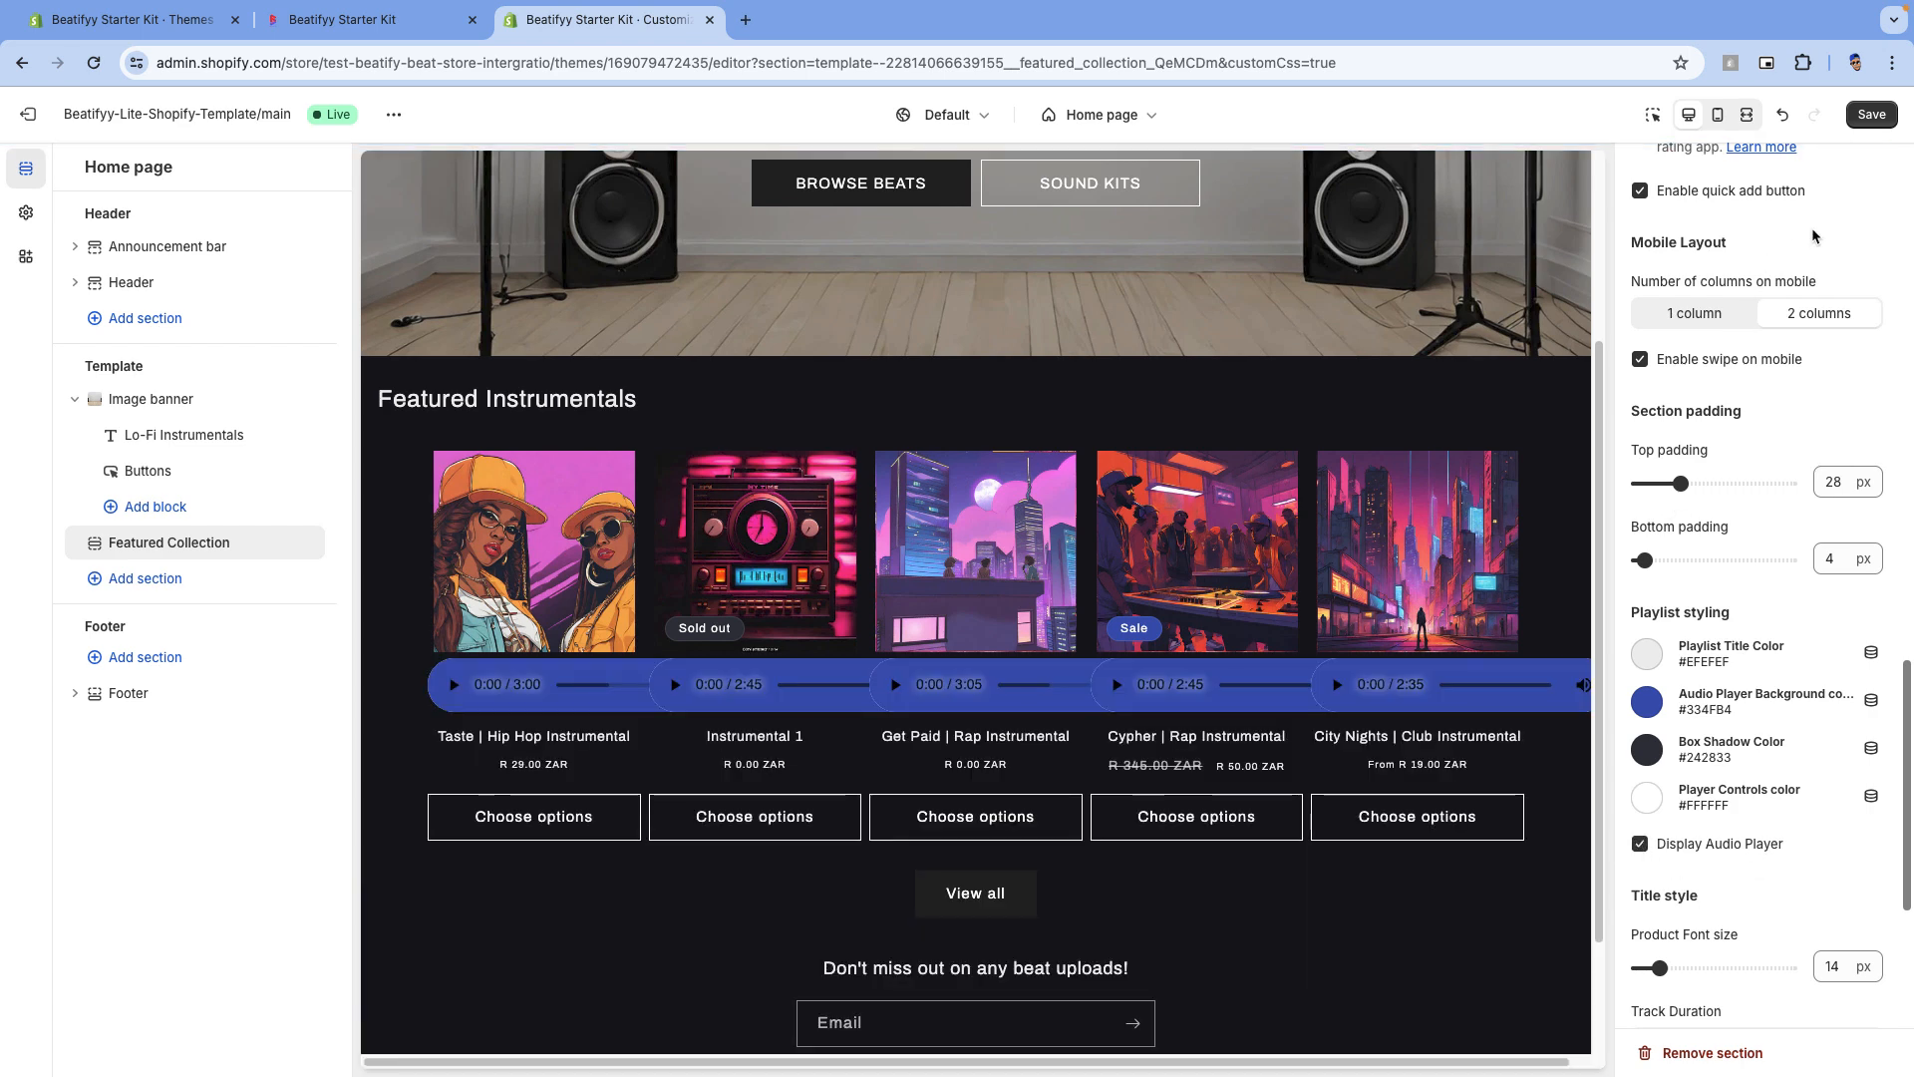
pyautogui.click(1871, 115)
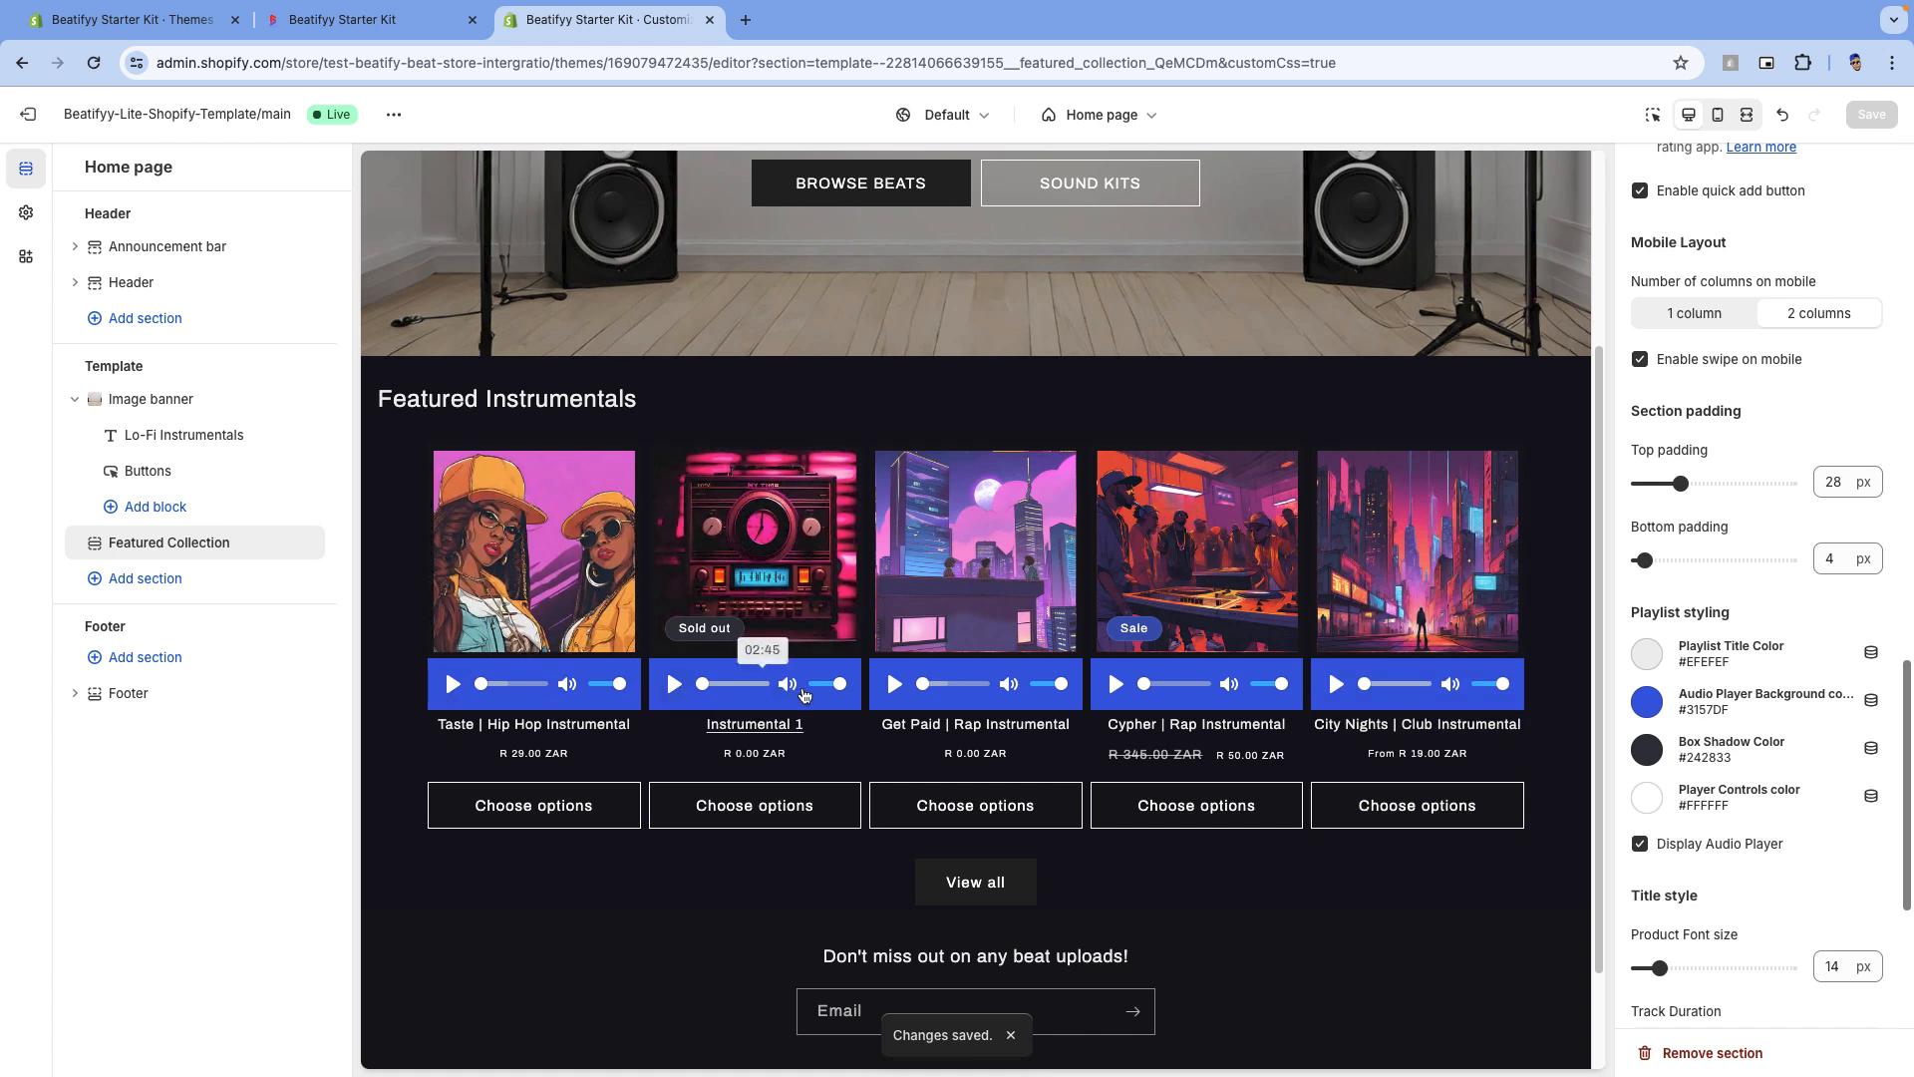
# Open the live theme's storefront in a new browser tab
pyautogui.click(396, 115)
pyautogui.click(299, 304)
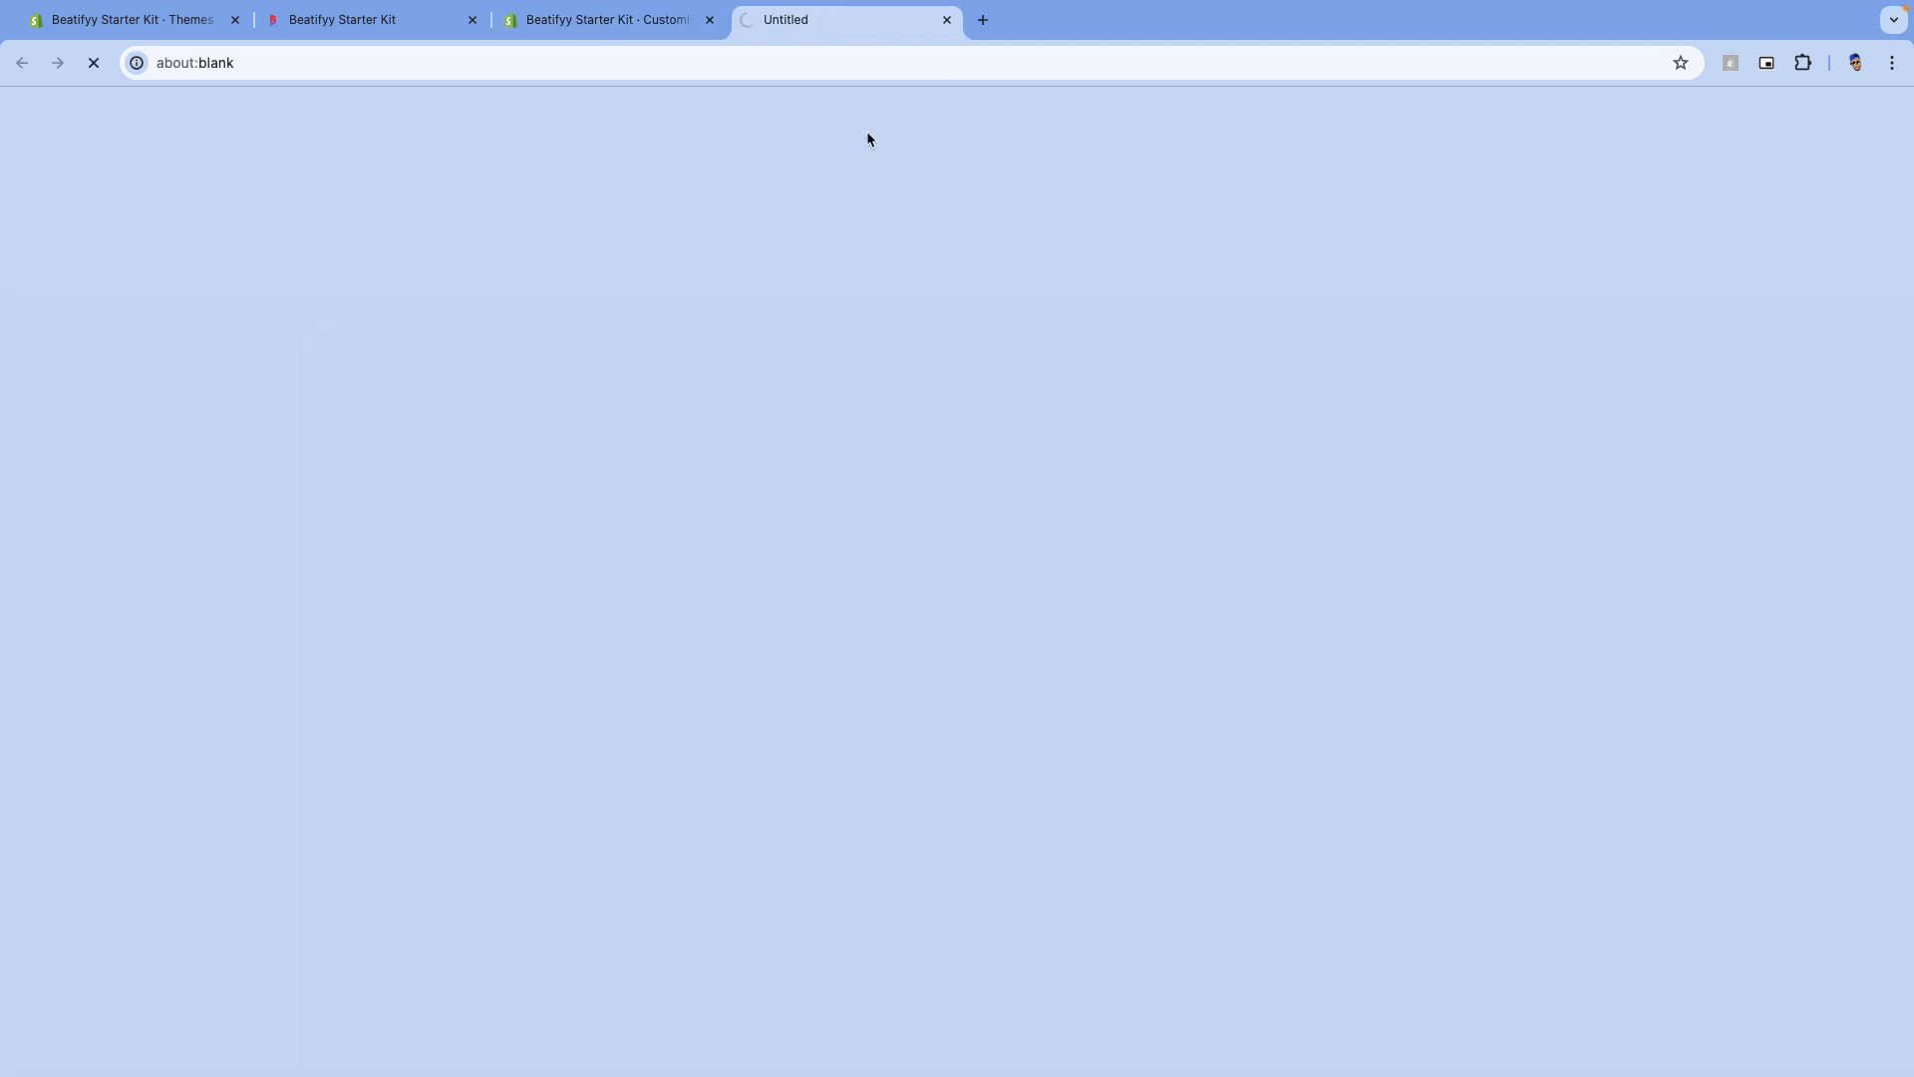
# Examine the playlist styling and audio player settings of the default product template's Product information section, and switch to the storefront preview tab
pyautogui.scroll(-4, 901, 429)
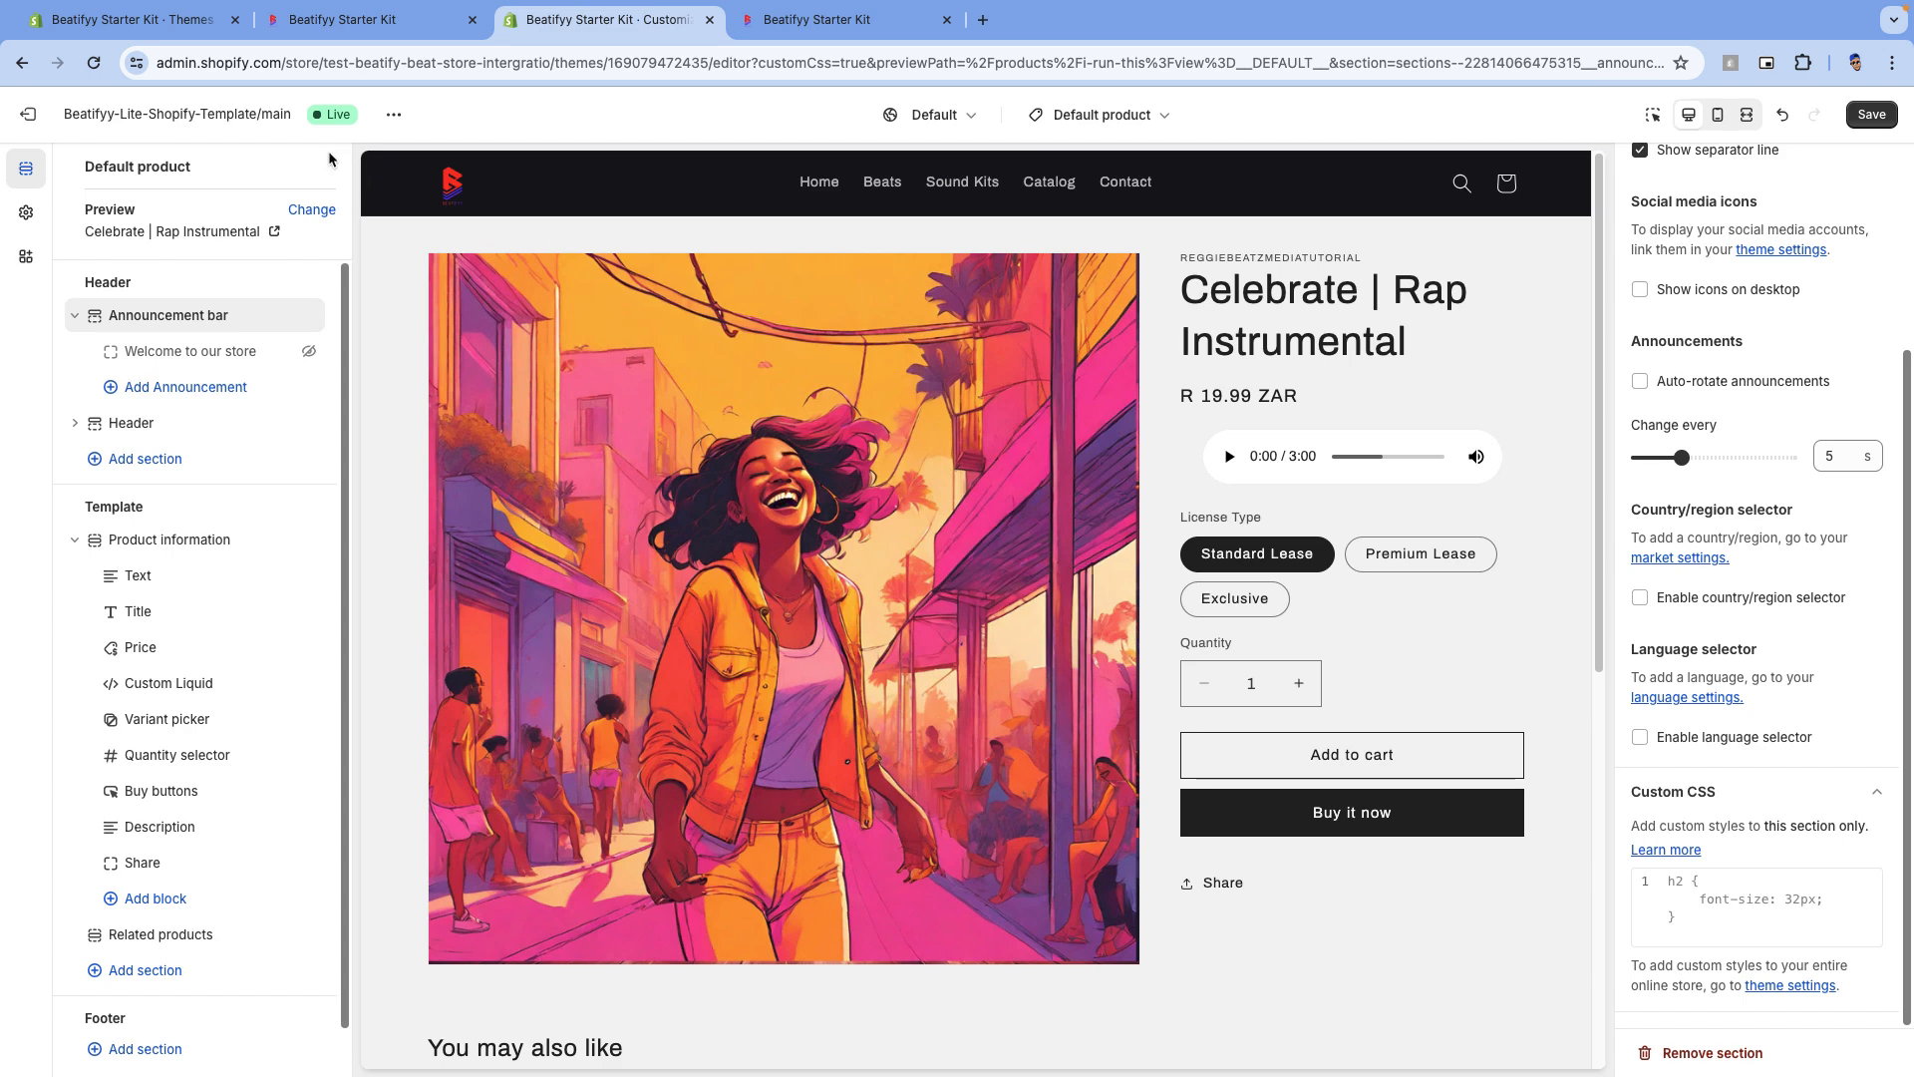
pyautogui.click(166, 548)
pyautogui.scroll(-3, 1755, 661)
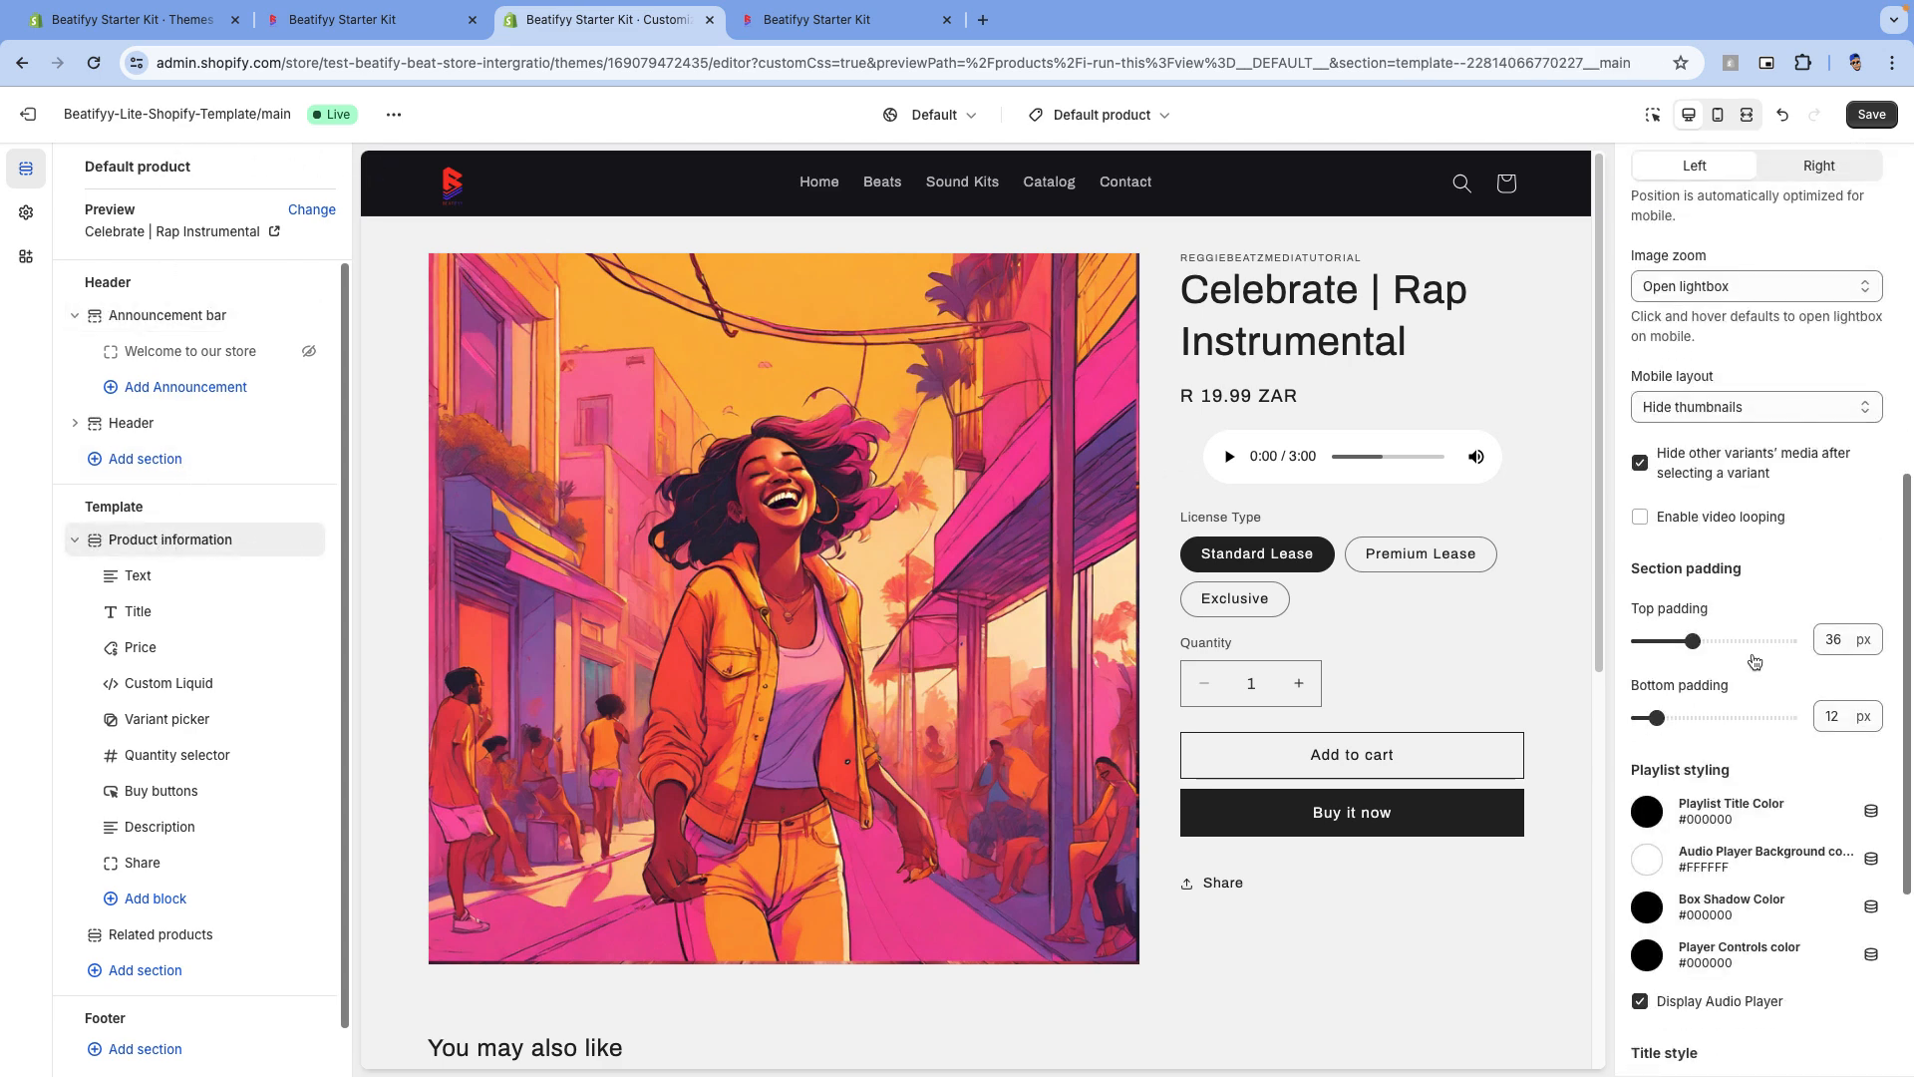
pyautogui.scroll(-3, 1754, 661)
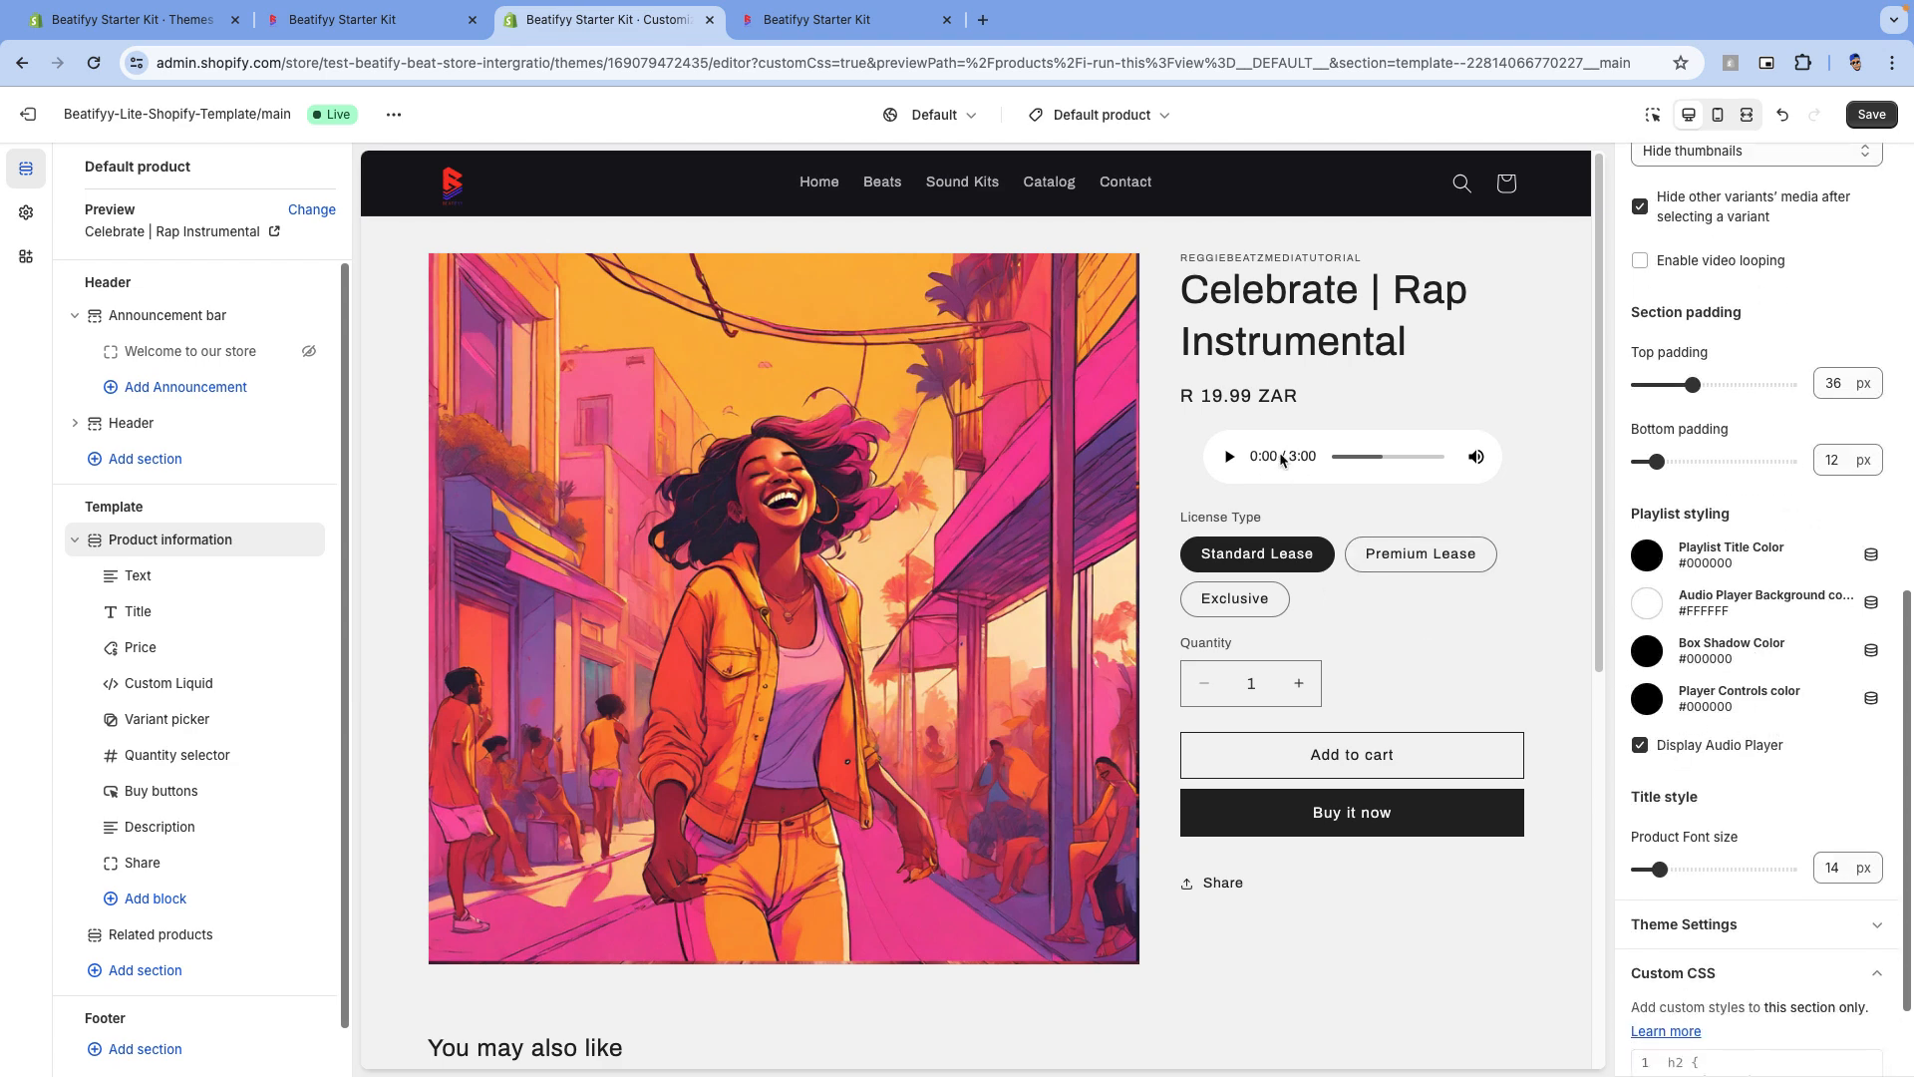
pyautogui.hotkey('ctrl', 'shift', 'Tab')
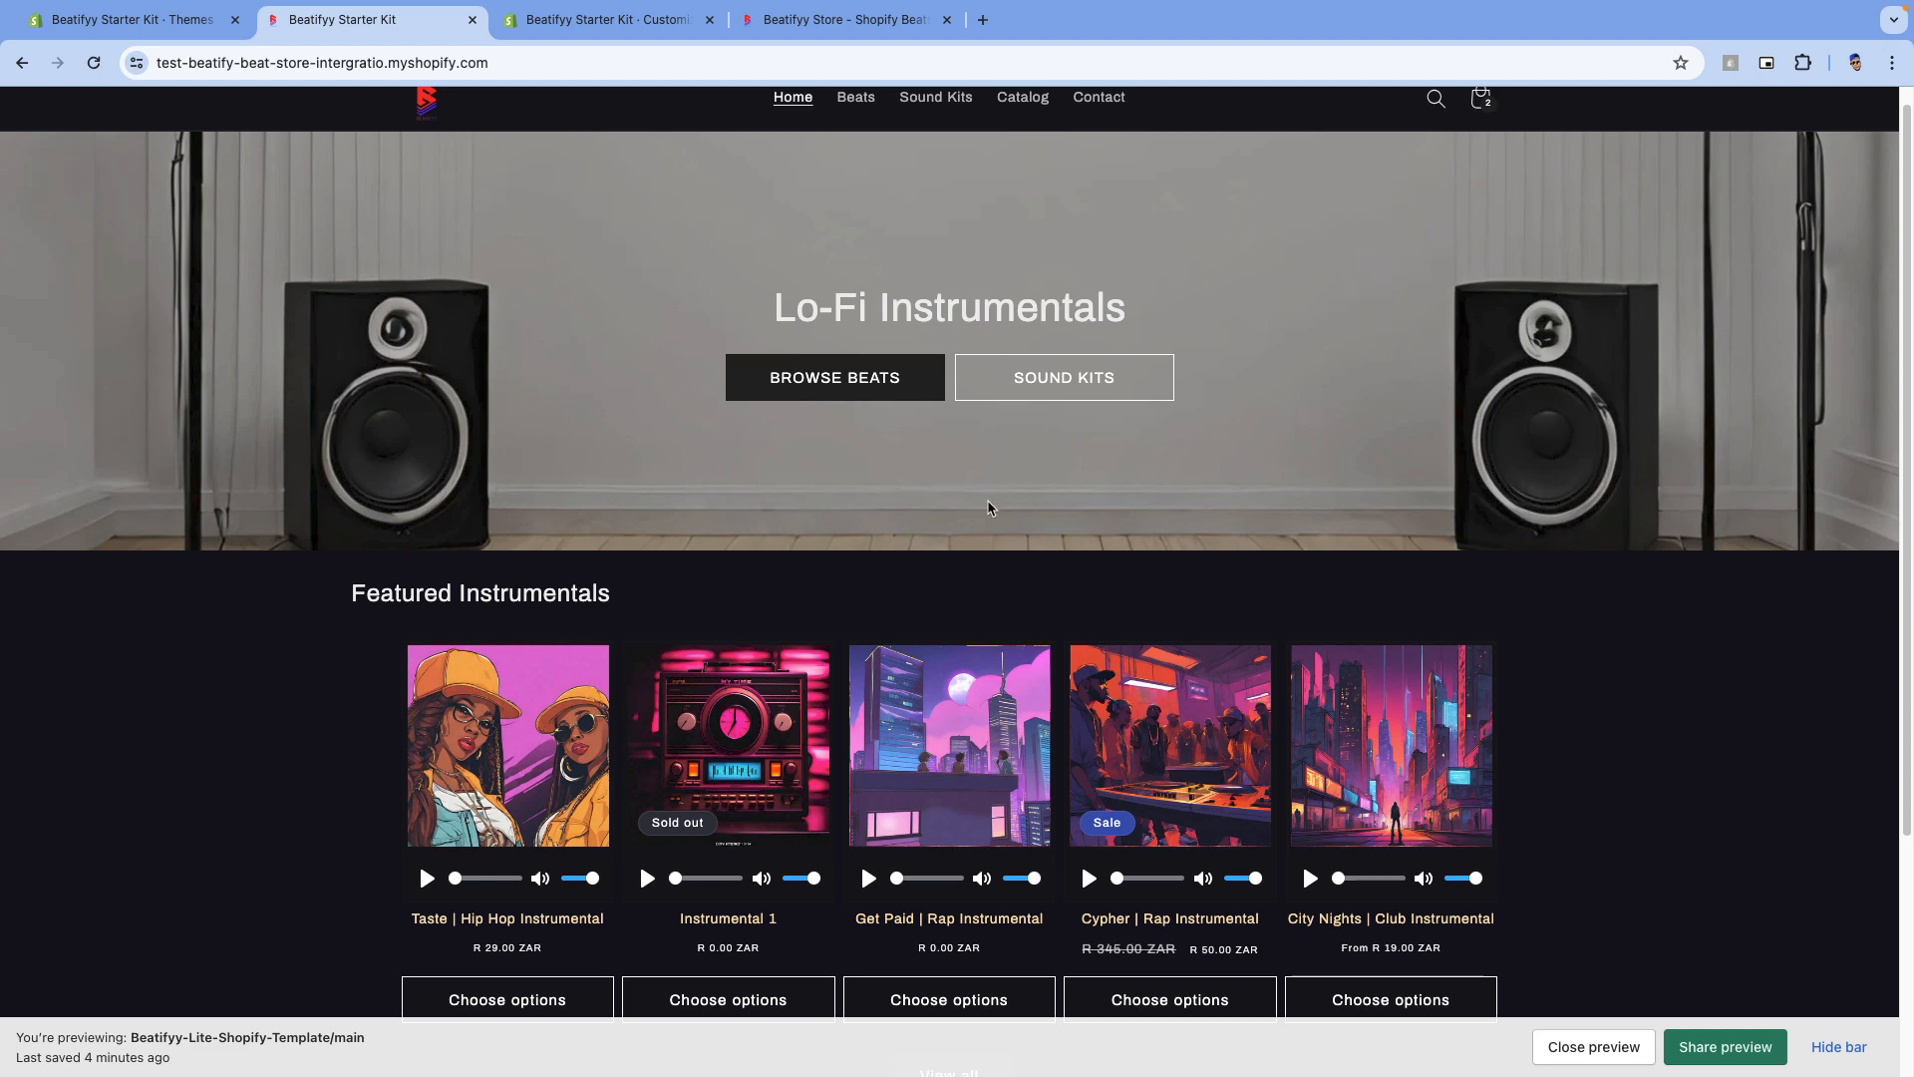
# Review the preview storefront's home page and Featured Instrumentals, visit the Beatifyy store site, and return to the storefront preview
pyautogui.scroll(-1, 799, 453)
pyautogui.scroll(1, 800, 453)
pyautogui.scroll(-2, 803, 454)
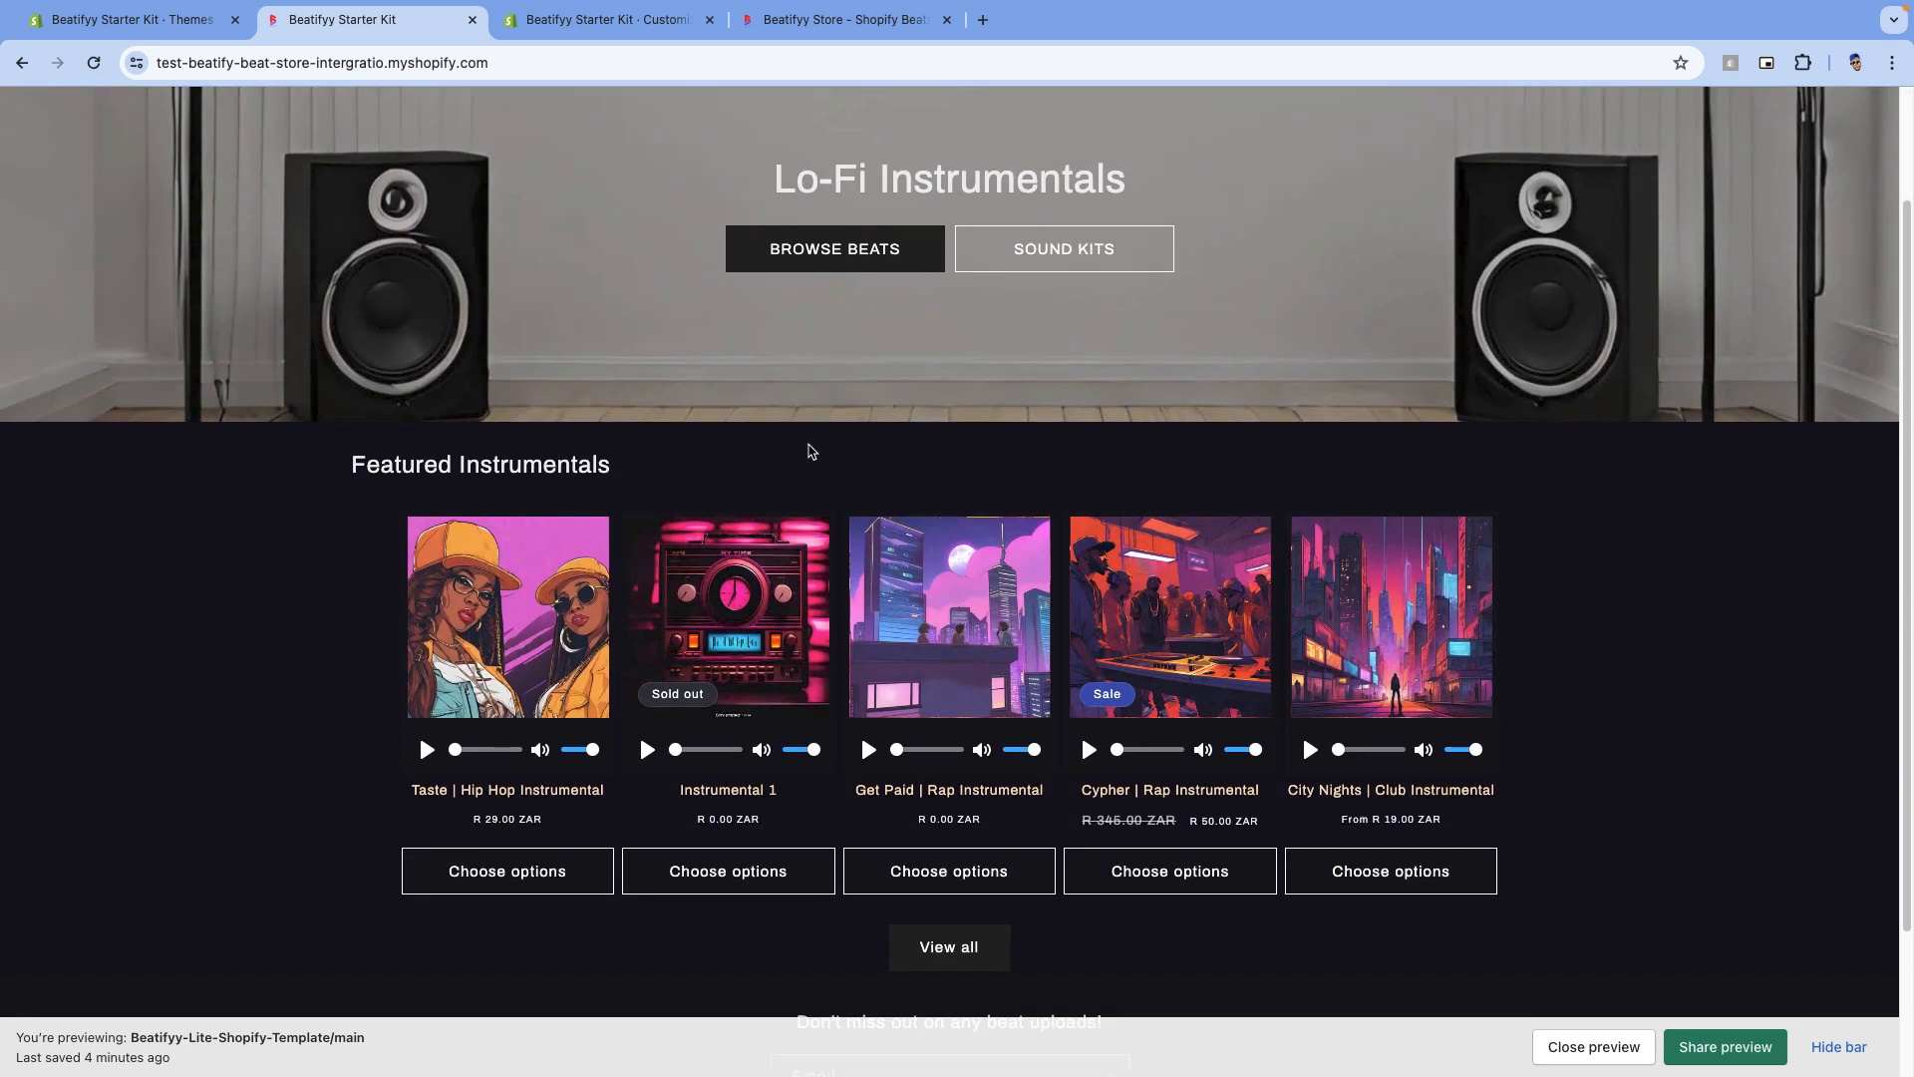
pyautogui.click(860, 20)
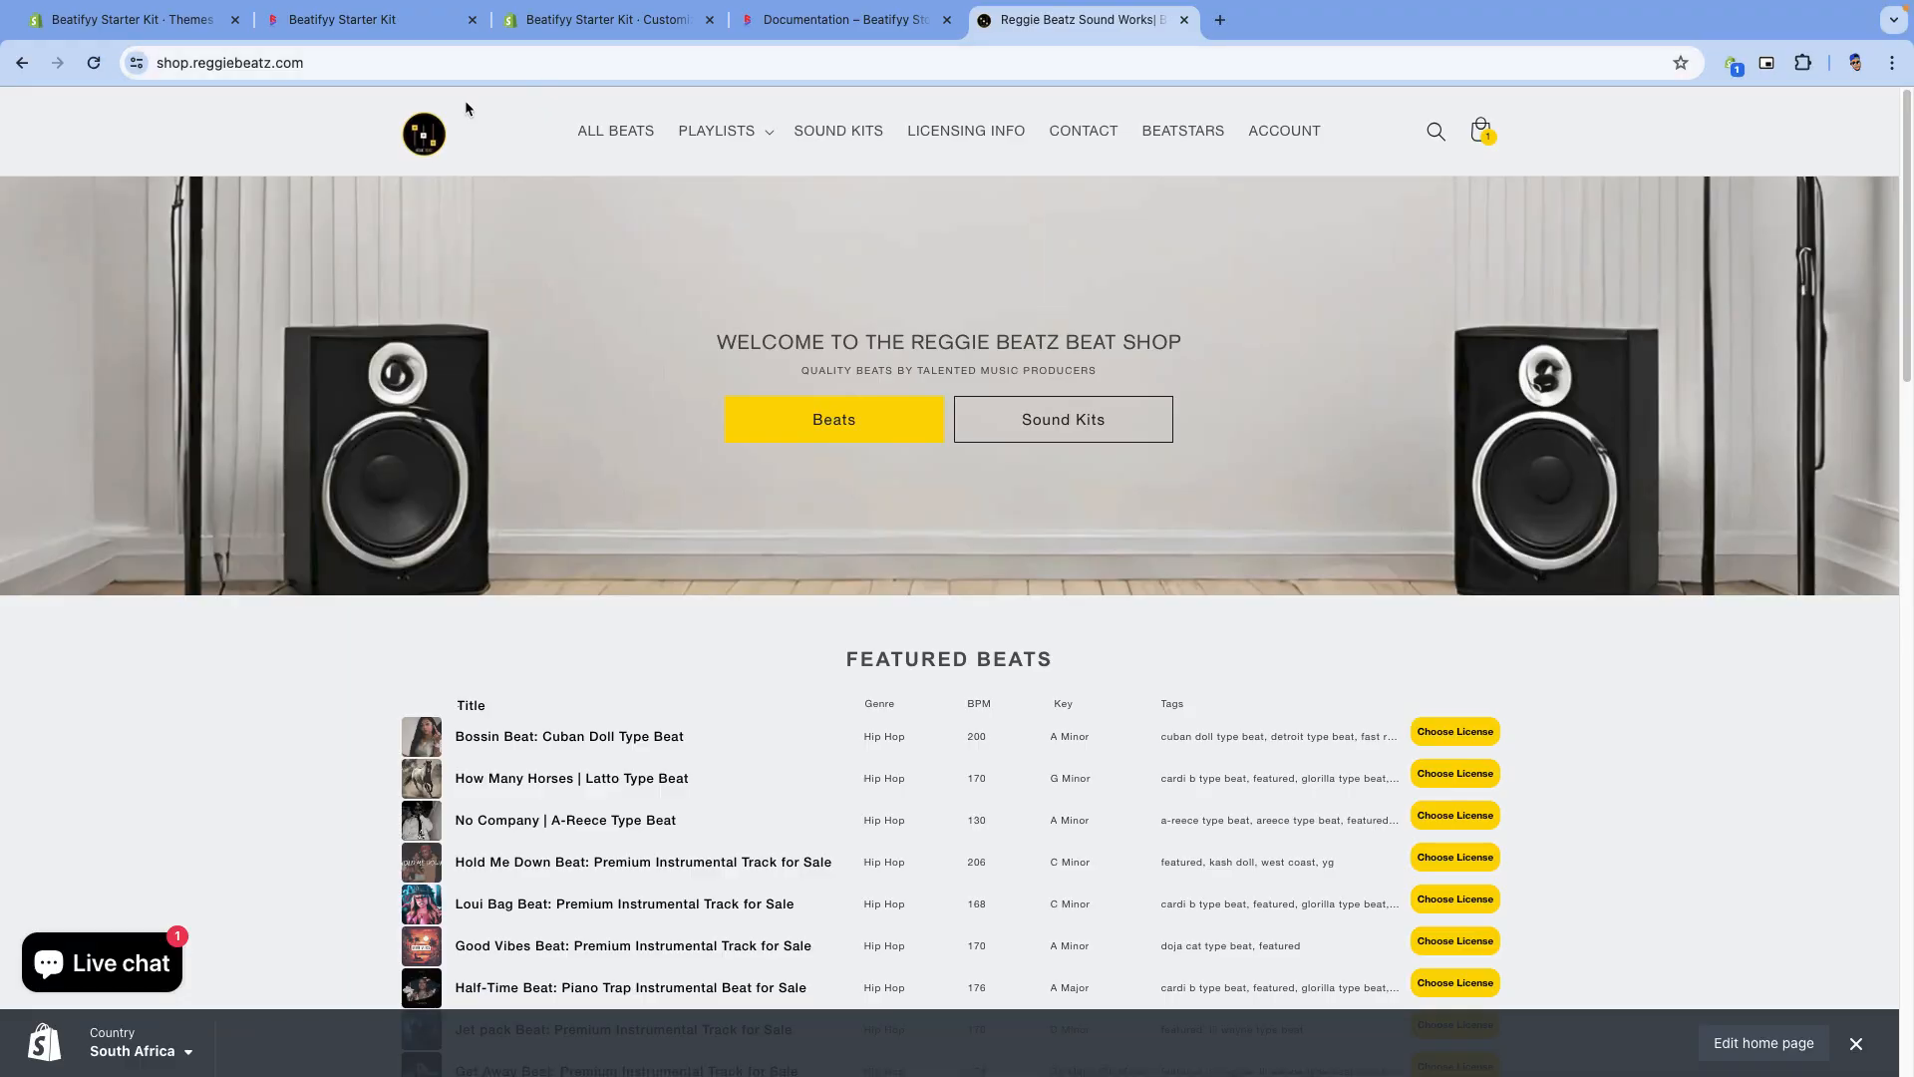
pyautogui.click(376, 18)
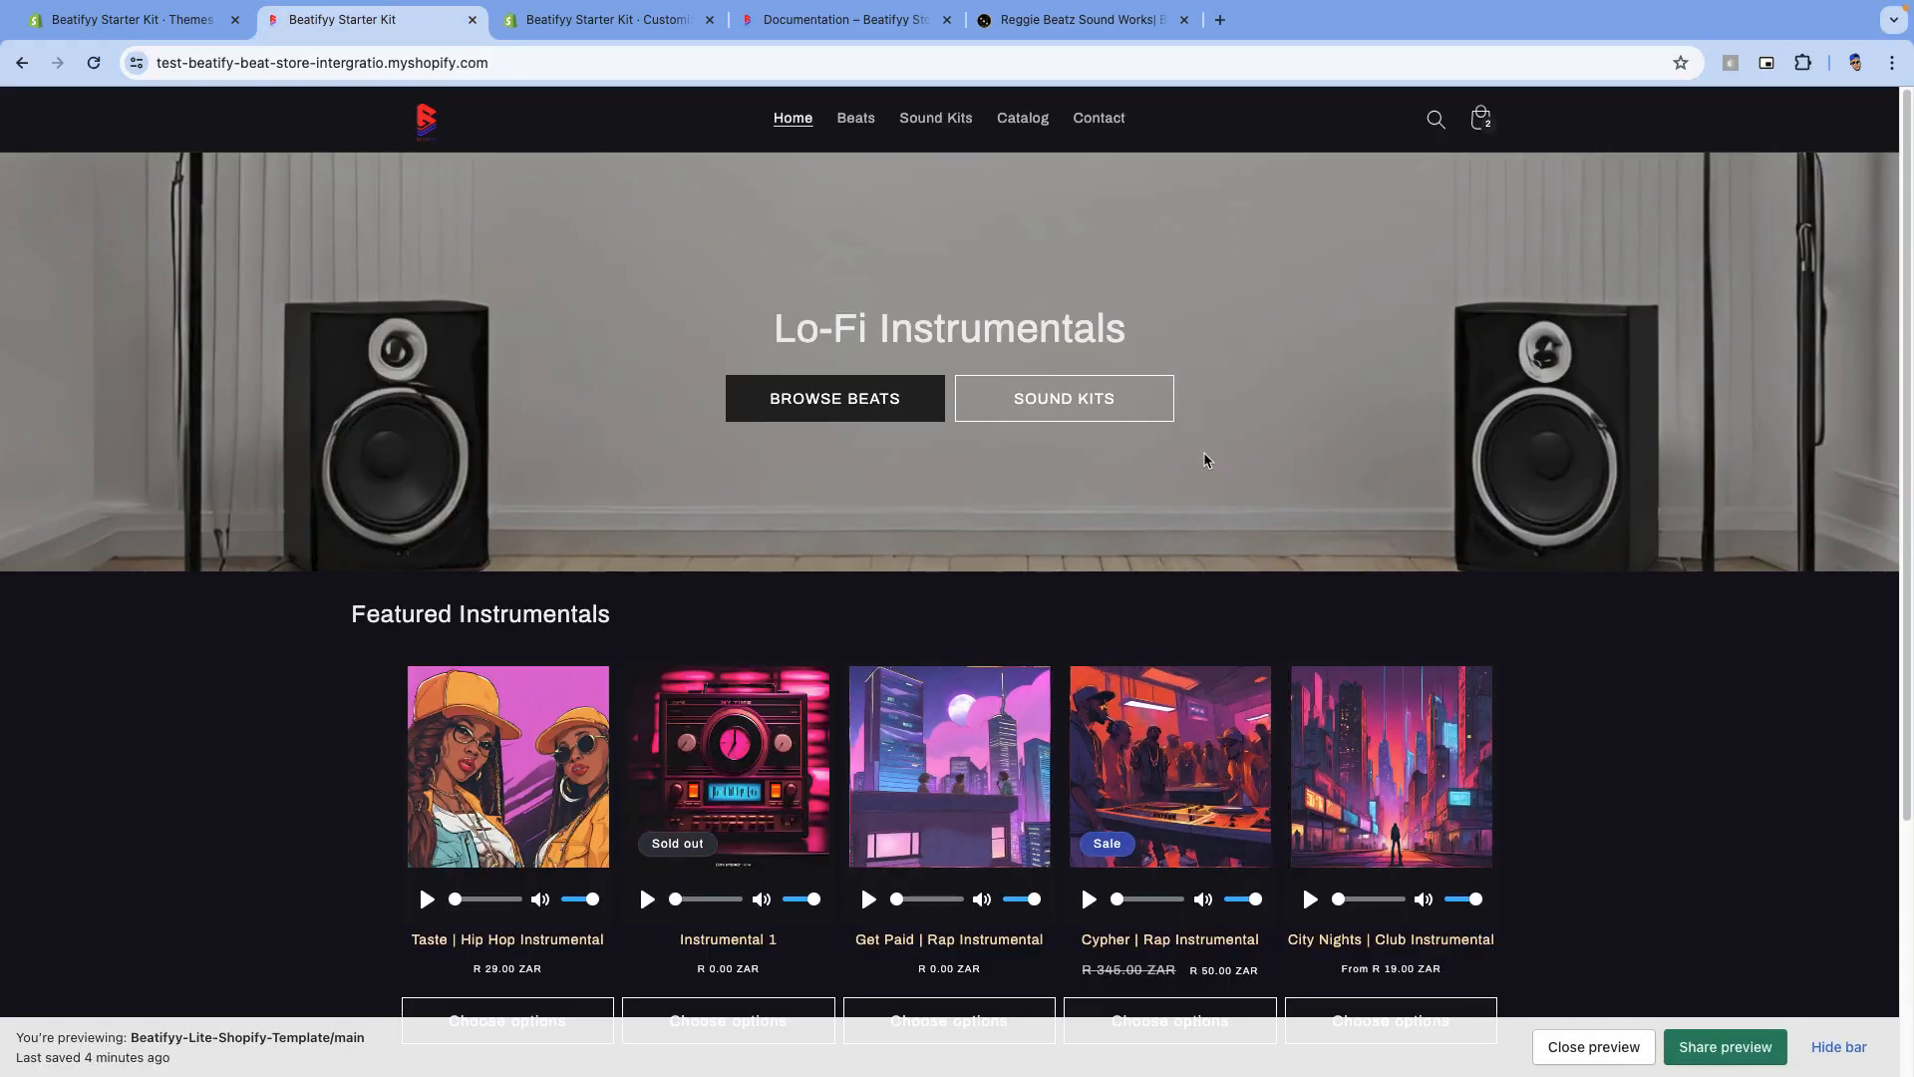
# Switch to the Reggie Beatz shop, play the featured beat "How Many Horses | Latto Type Beat", and skip ahead to about 01:48
pyautogui.click(1092, 19)
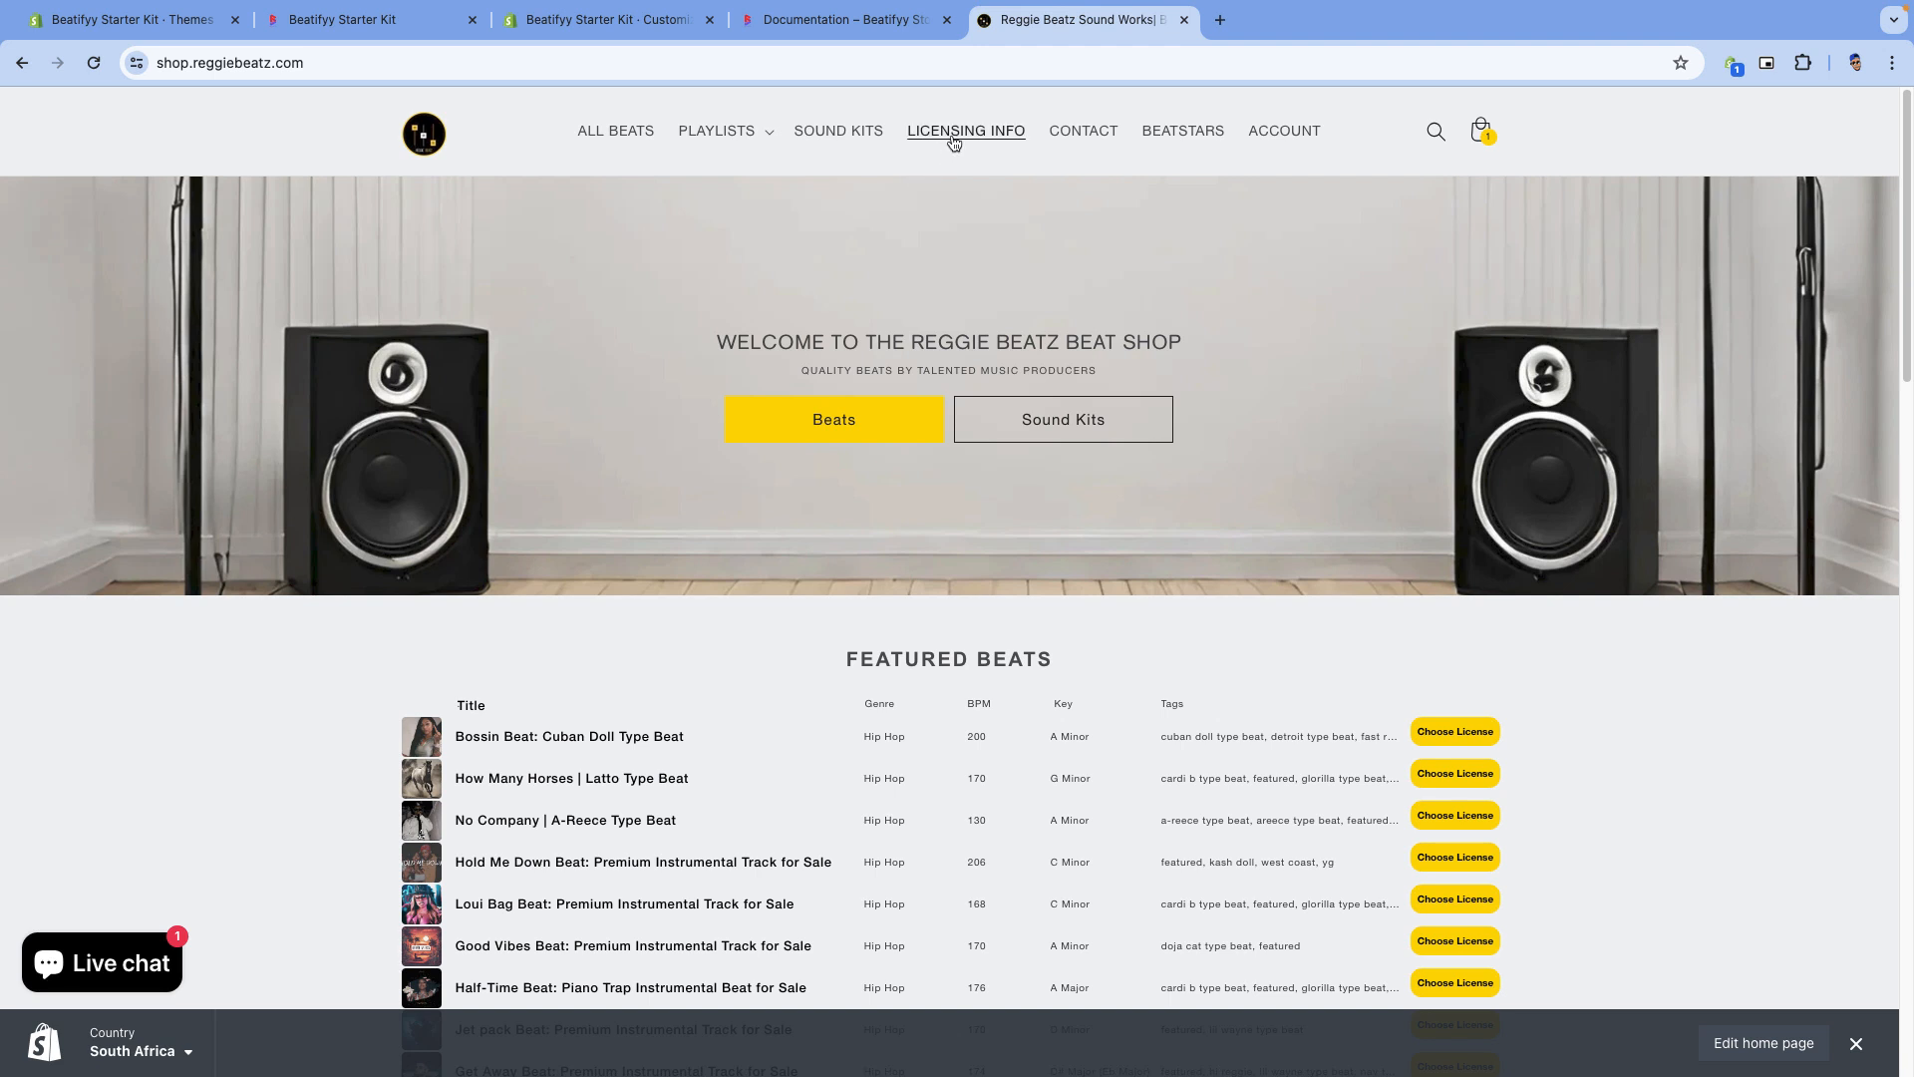
pyautogui.scroll(-3, 423, 505)
pyautogui.click(422, 496)
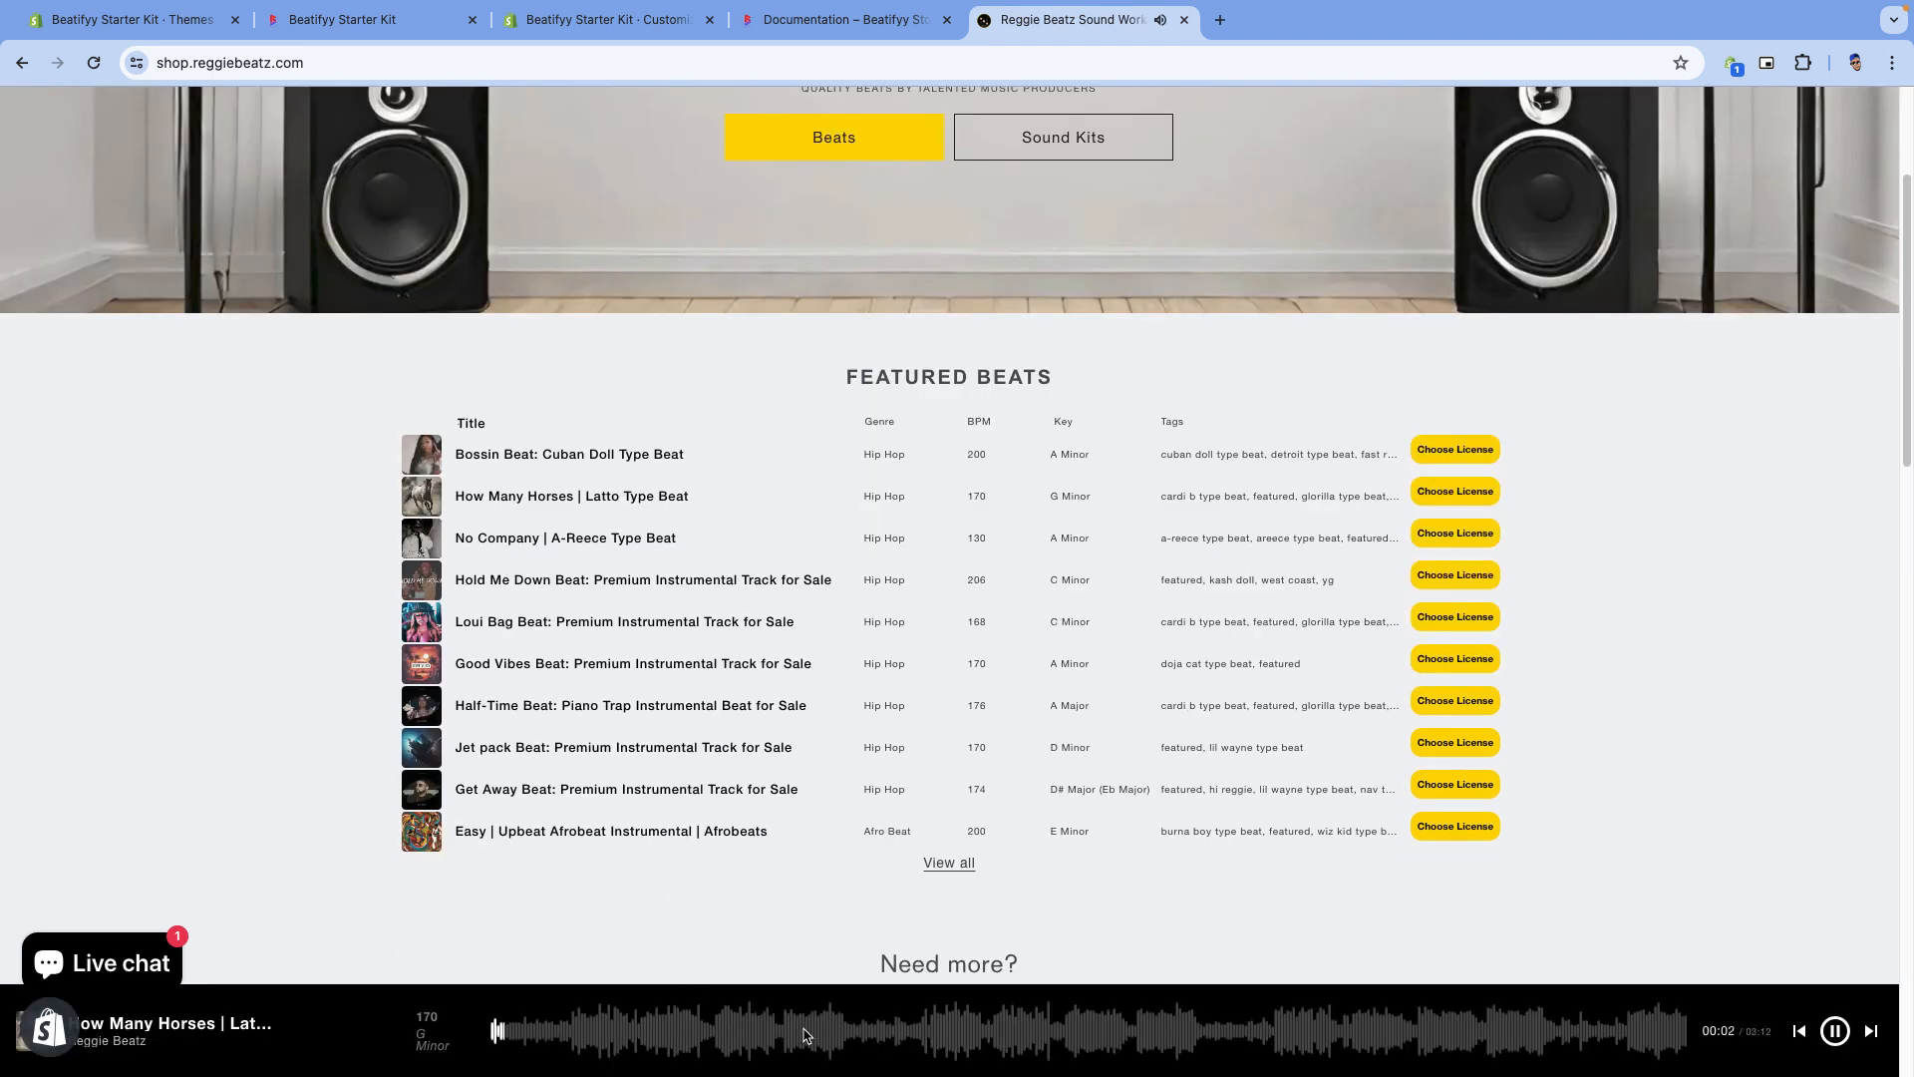
pyautogui.click(1167, 1023)
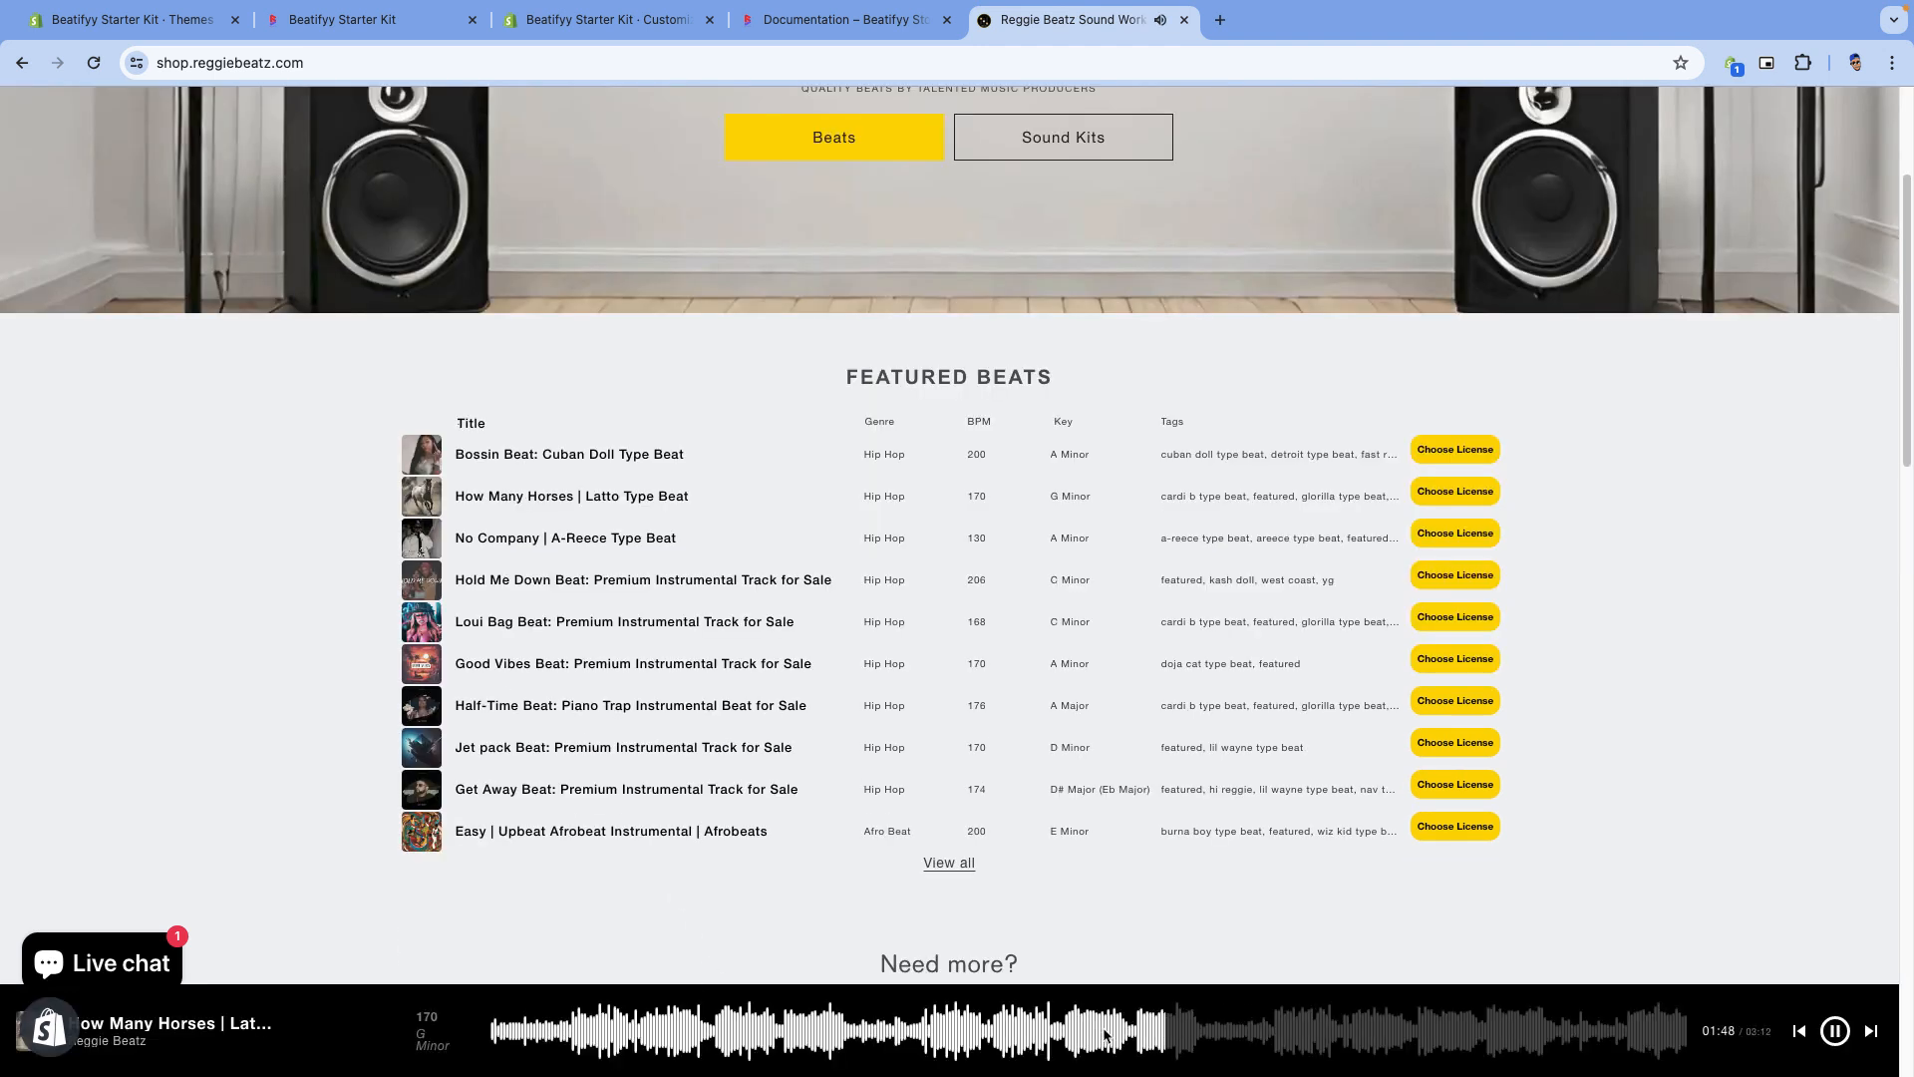